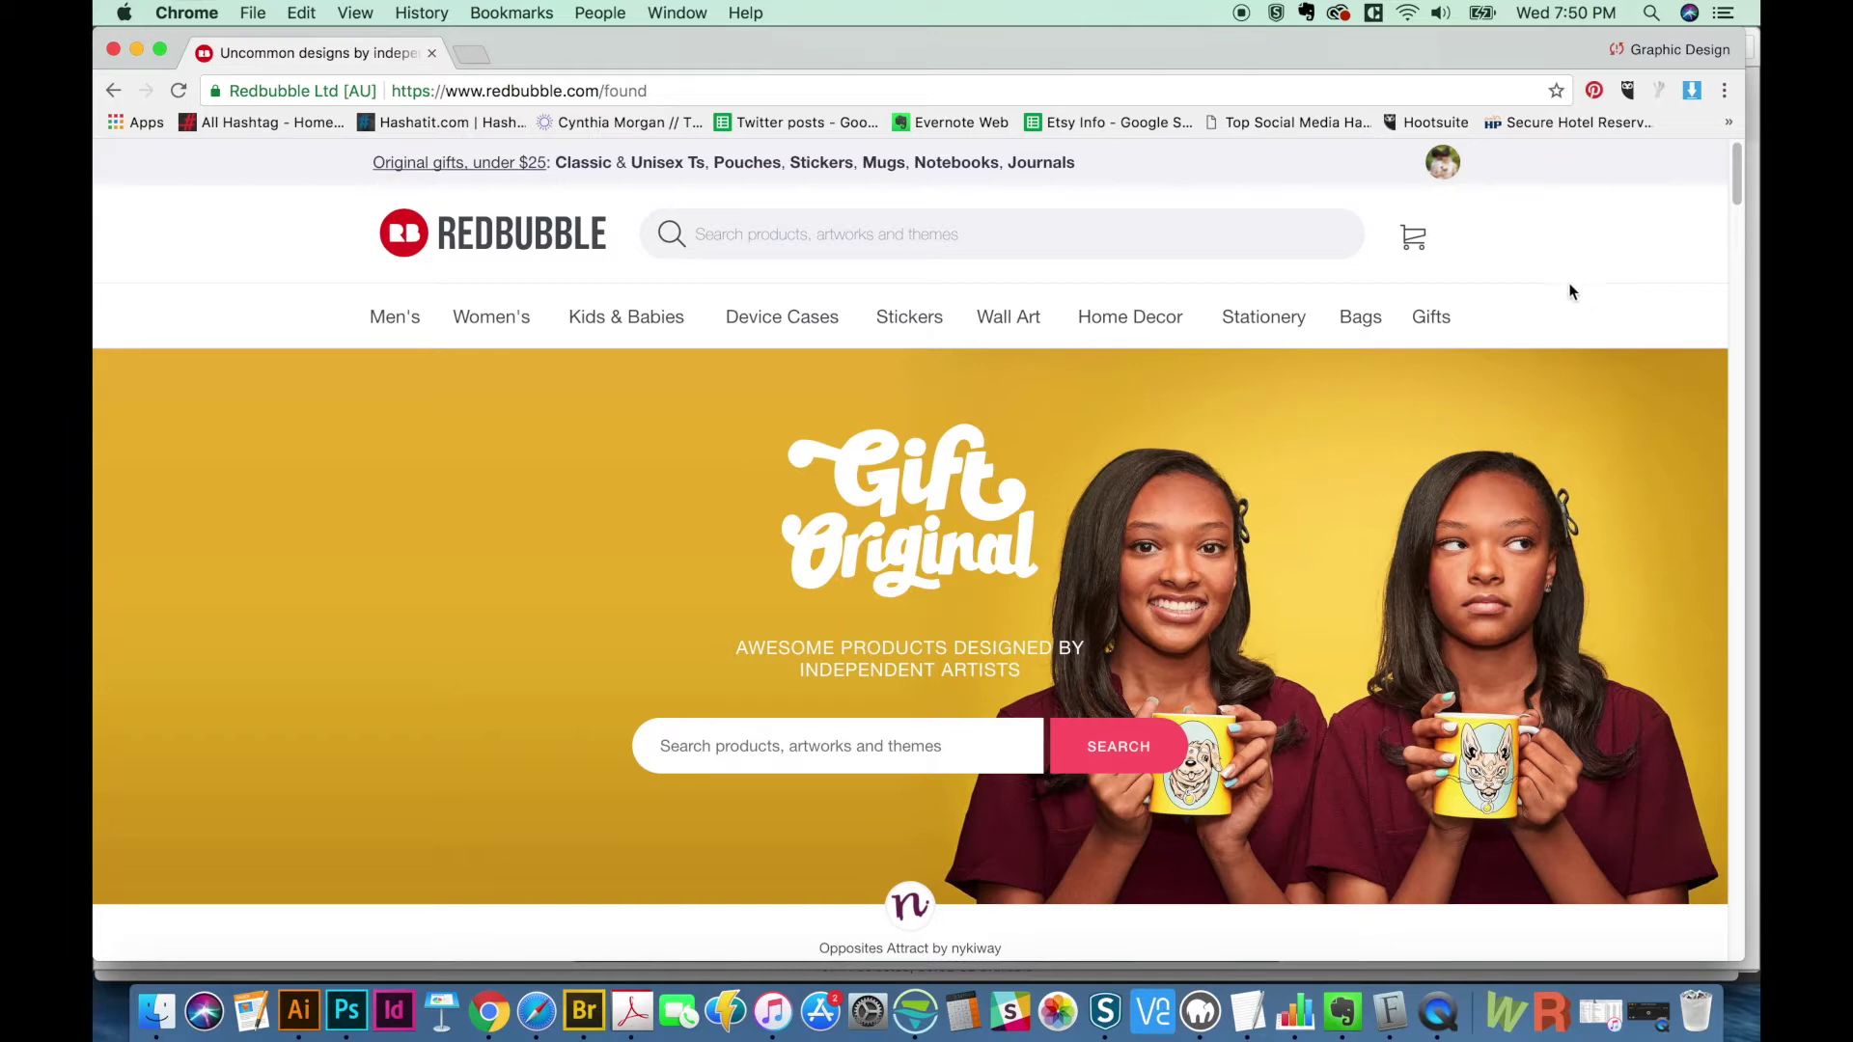
pyautogui.moveTo(1732, 187)
pyautogui.mouseDown()
pyautogui.moveTo(1718, 211)
pyautogui.moveTo(1722, 183)
pyautogui.mouseUp()
pyautogui.scroll(-3, 1722, 183)
pyautogui.scroll(3, 1713, 194)
pyautogui.moveTo(1733, 183); pyautogui.dragTo(1733, 177)
pyautogui.scroll(-2, 1727, 196)
pyautogui.scroll(2, 1728, 181)
# - Open the Redbubble home page in a private browser window and go to its page about selling art
pyautogui.press('super+shift+n')
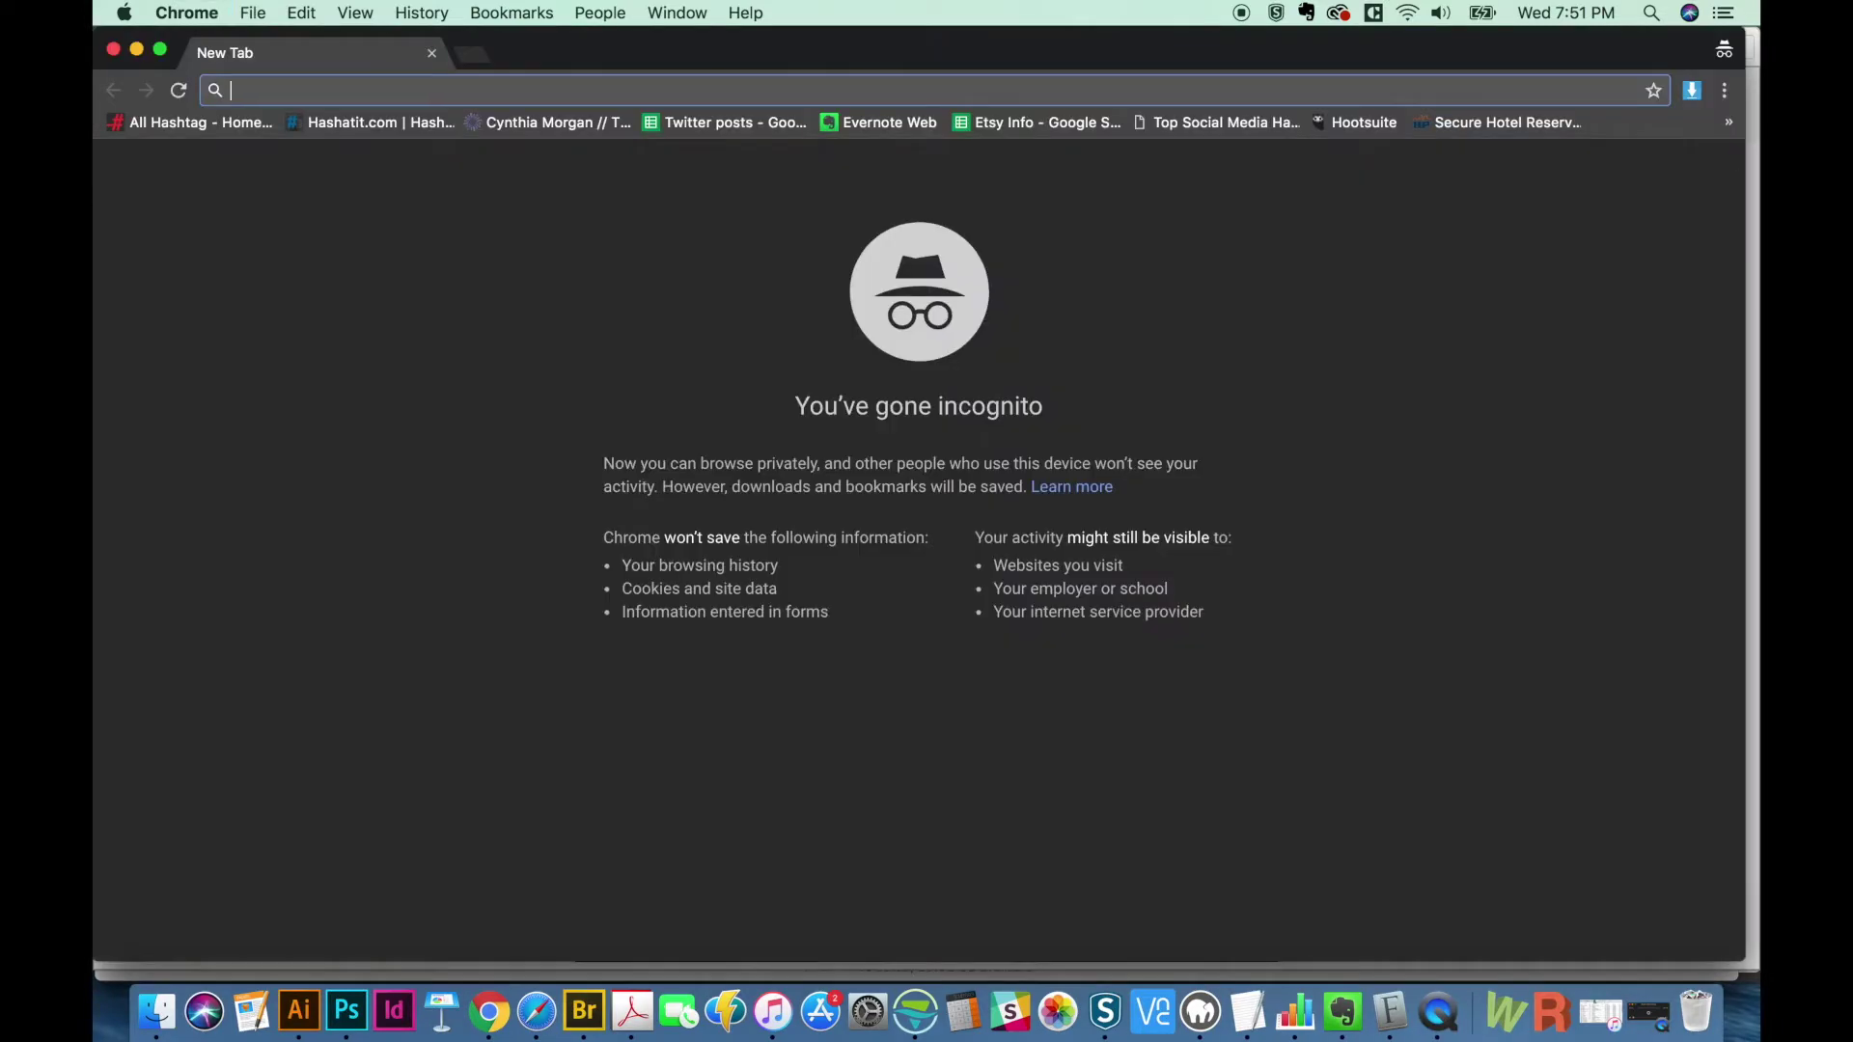
pyautogui.write('redb')
pyautogui.press('Return')
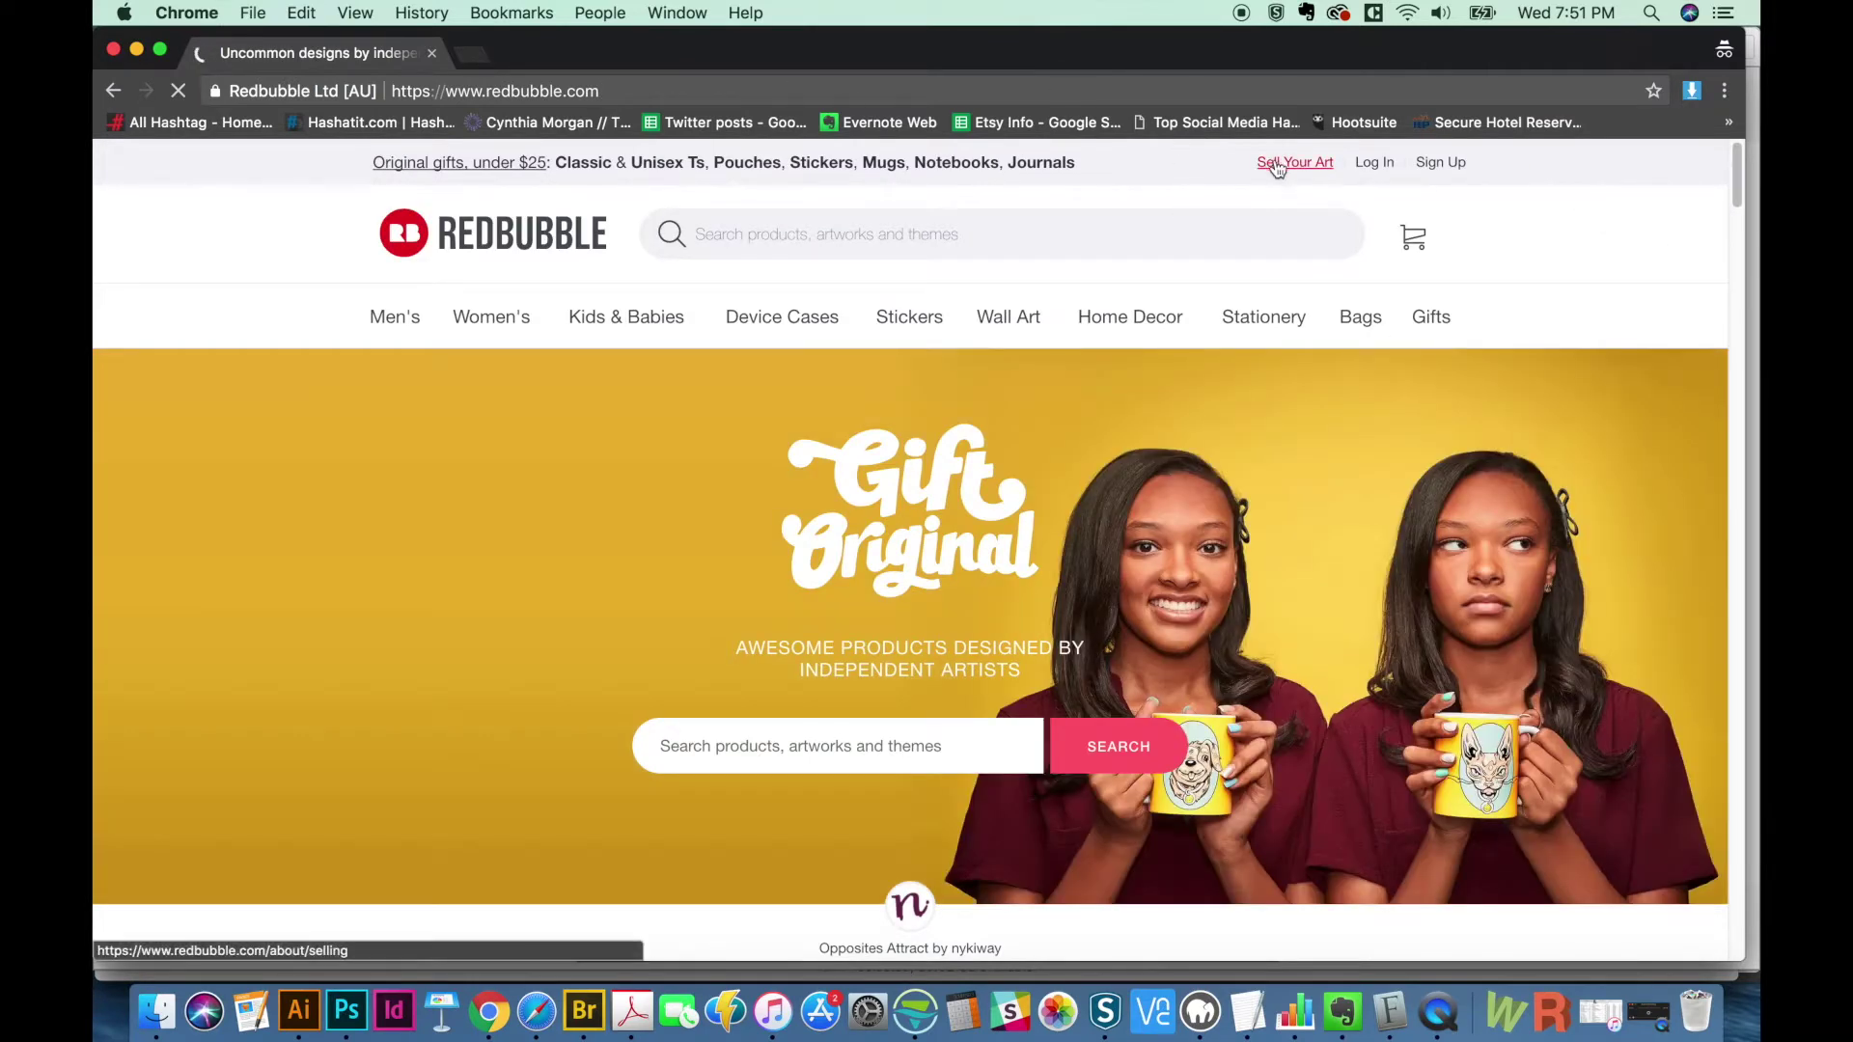
pyautogui.click(1293, 162)
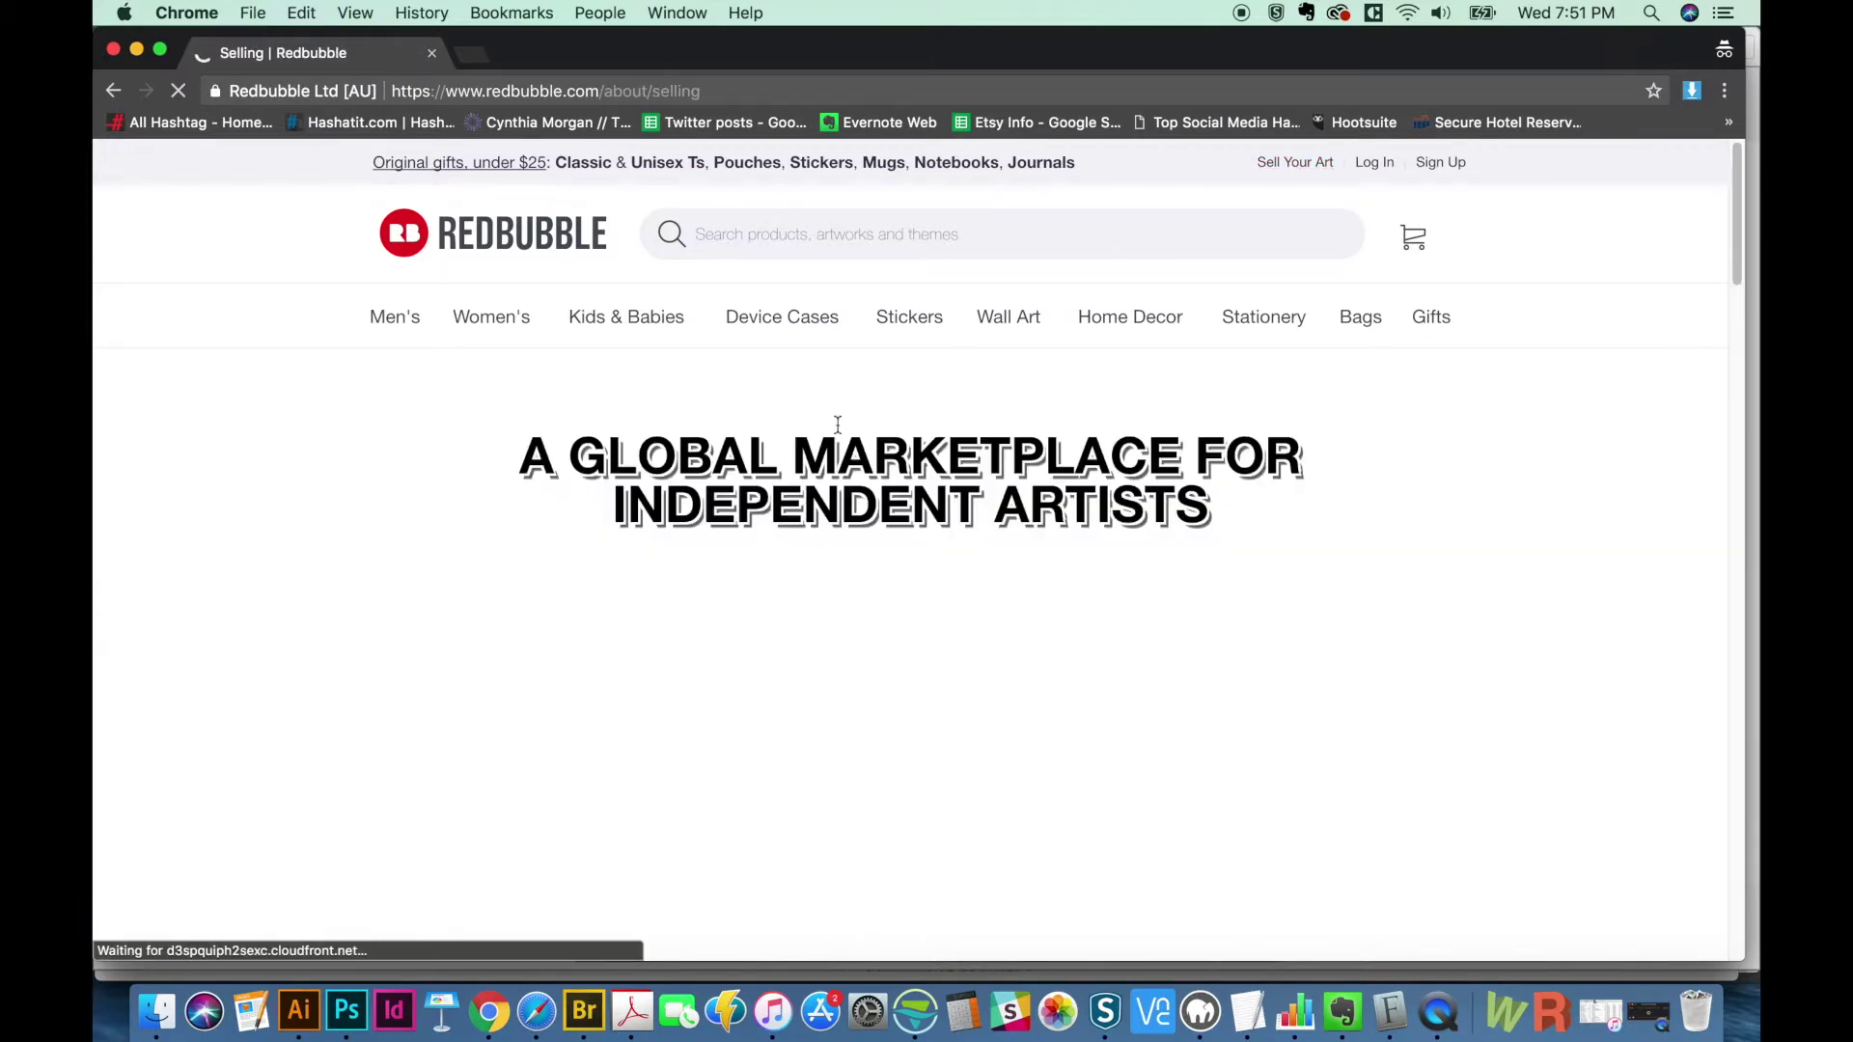
# - Open Redbubble's free sign-up form and look over its account fields and newsletter options
pyautogui.moveTo(1733, 183); pyautogui.dragTo(1672, 383)
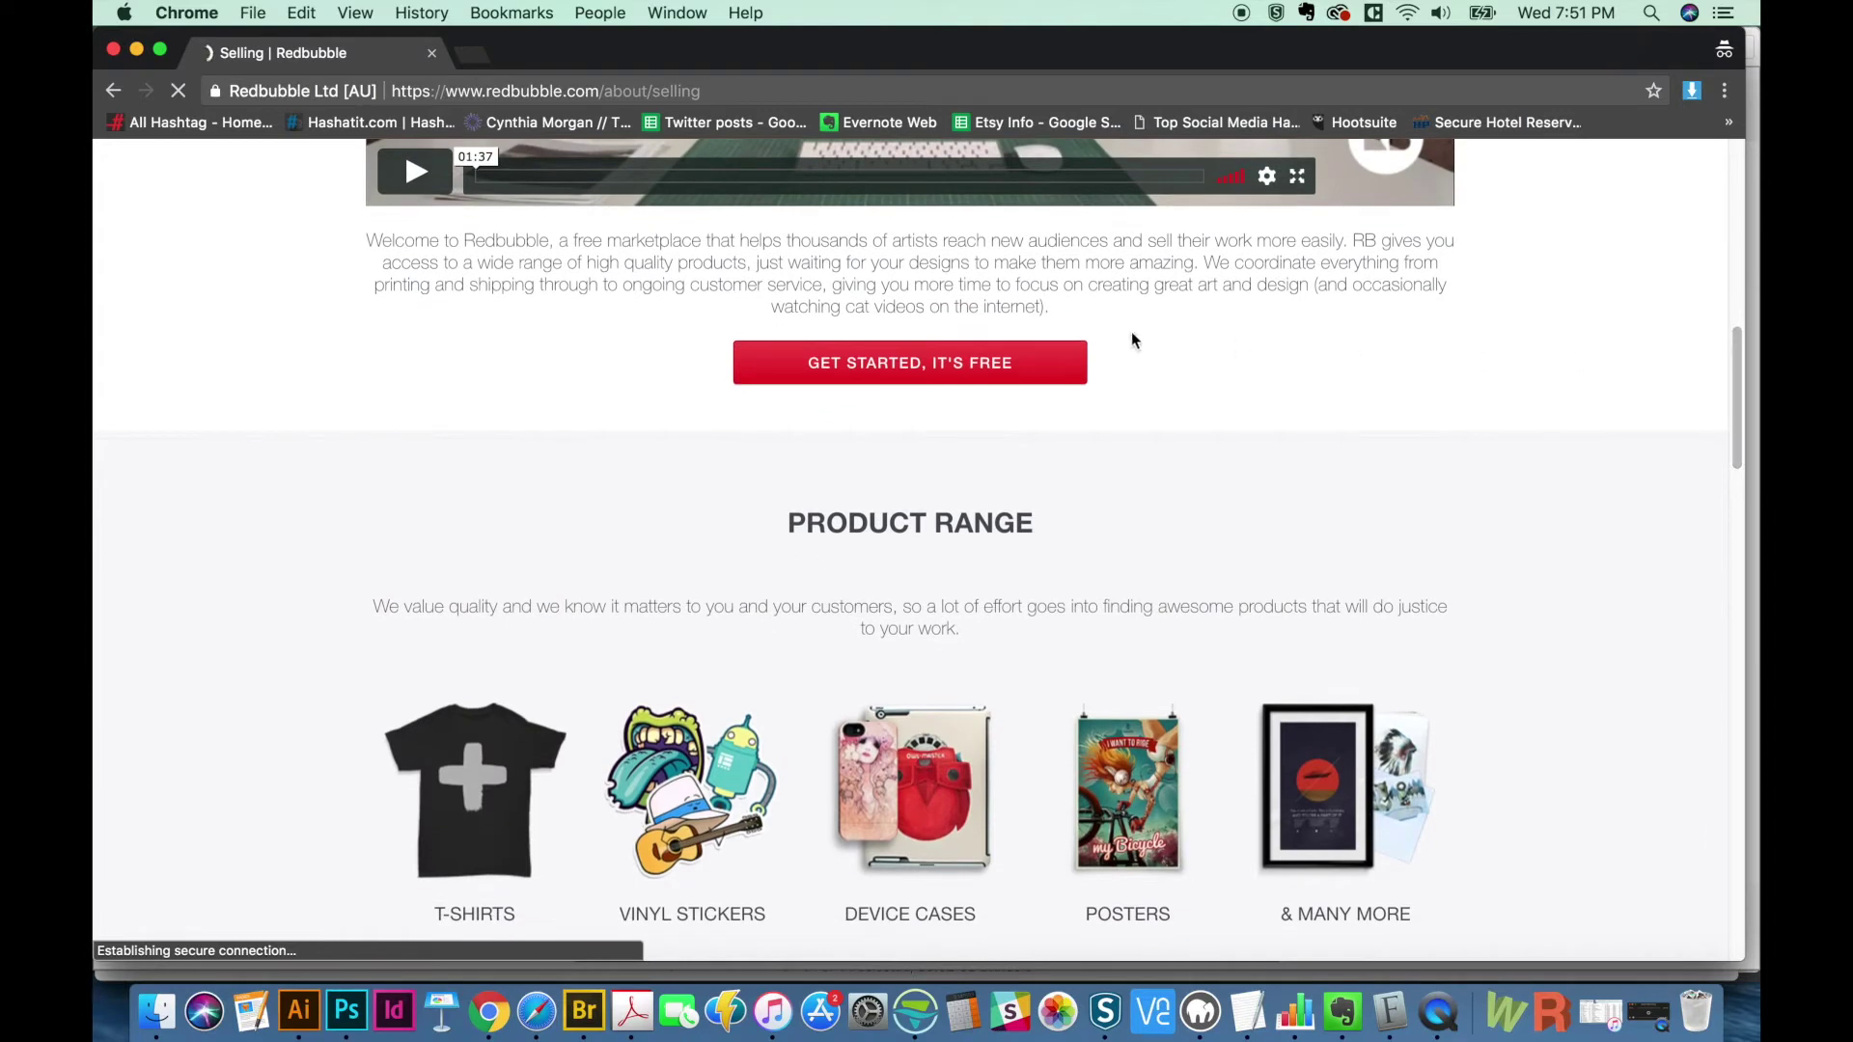
pyautogui.click(917, 359)
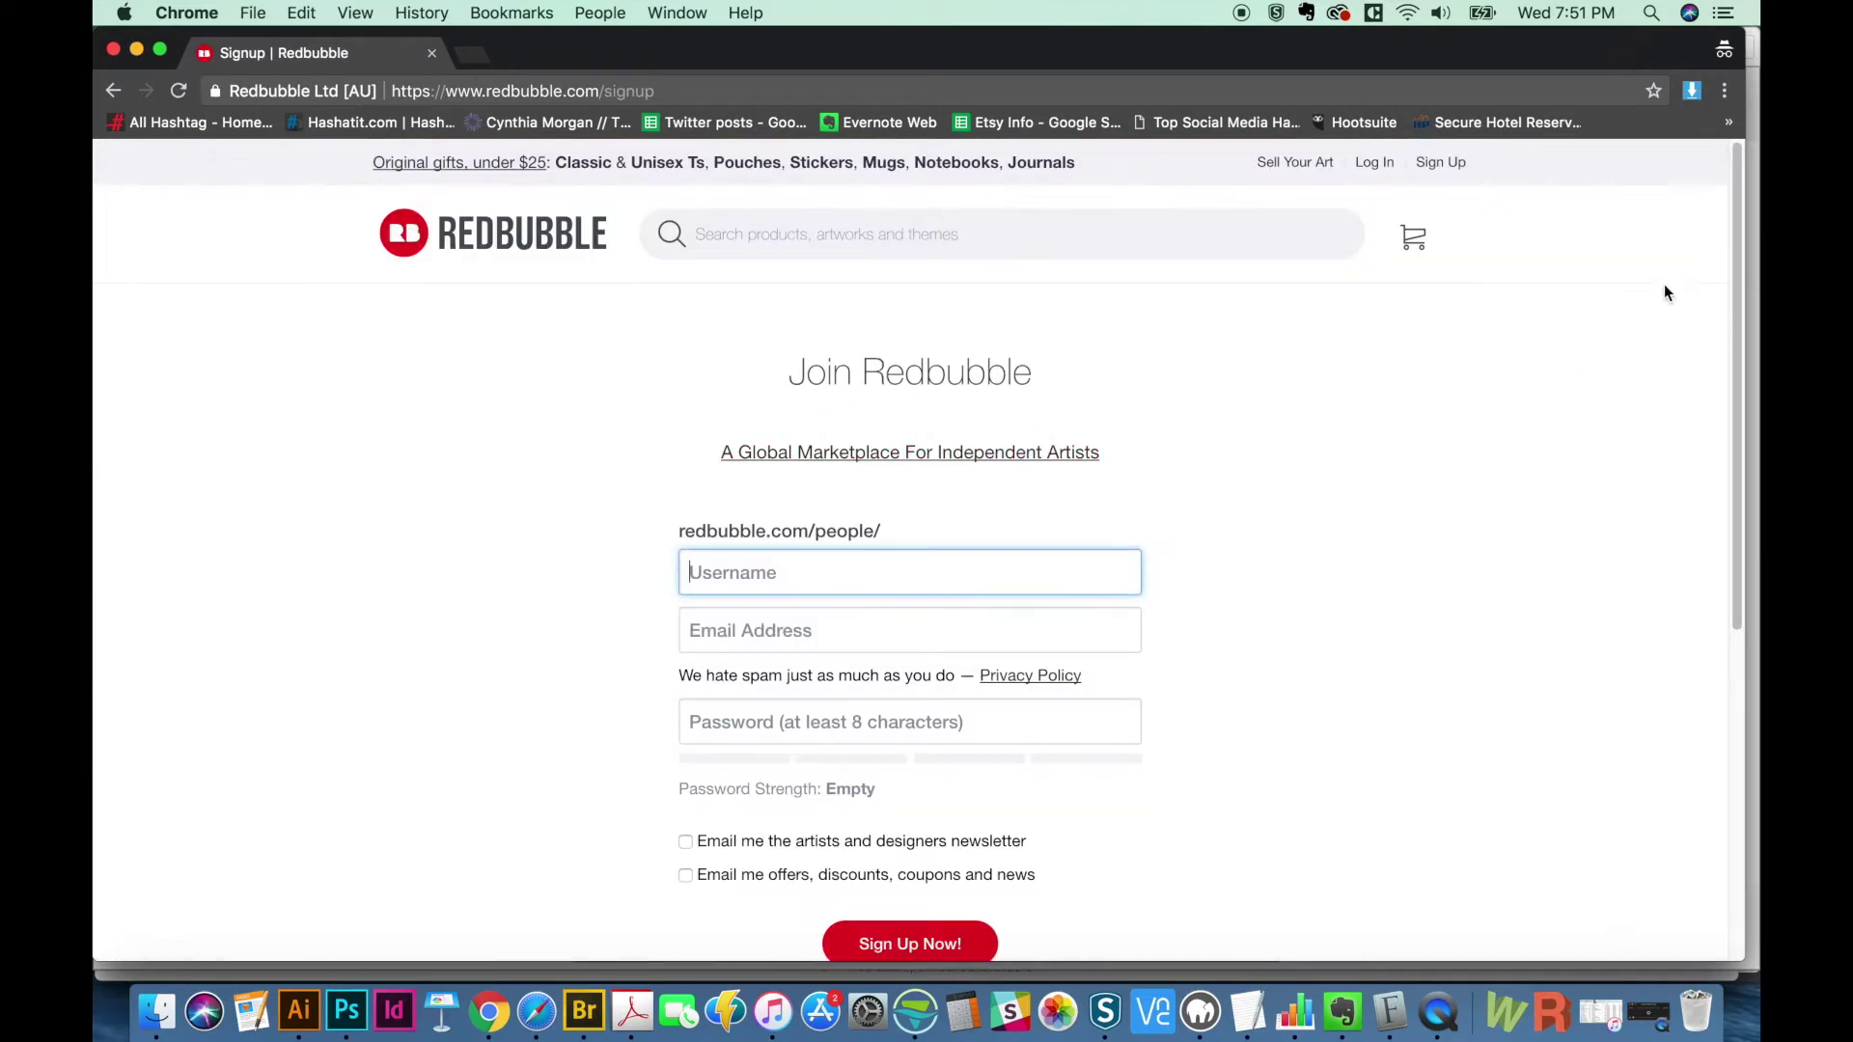
pyautogui.scroll(-2, 1730, 297)
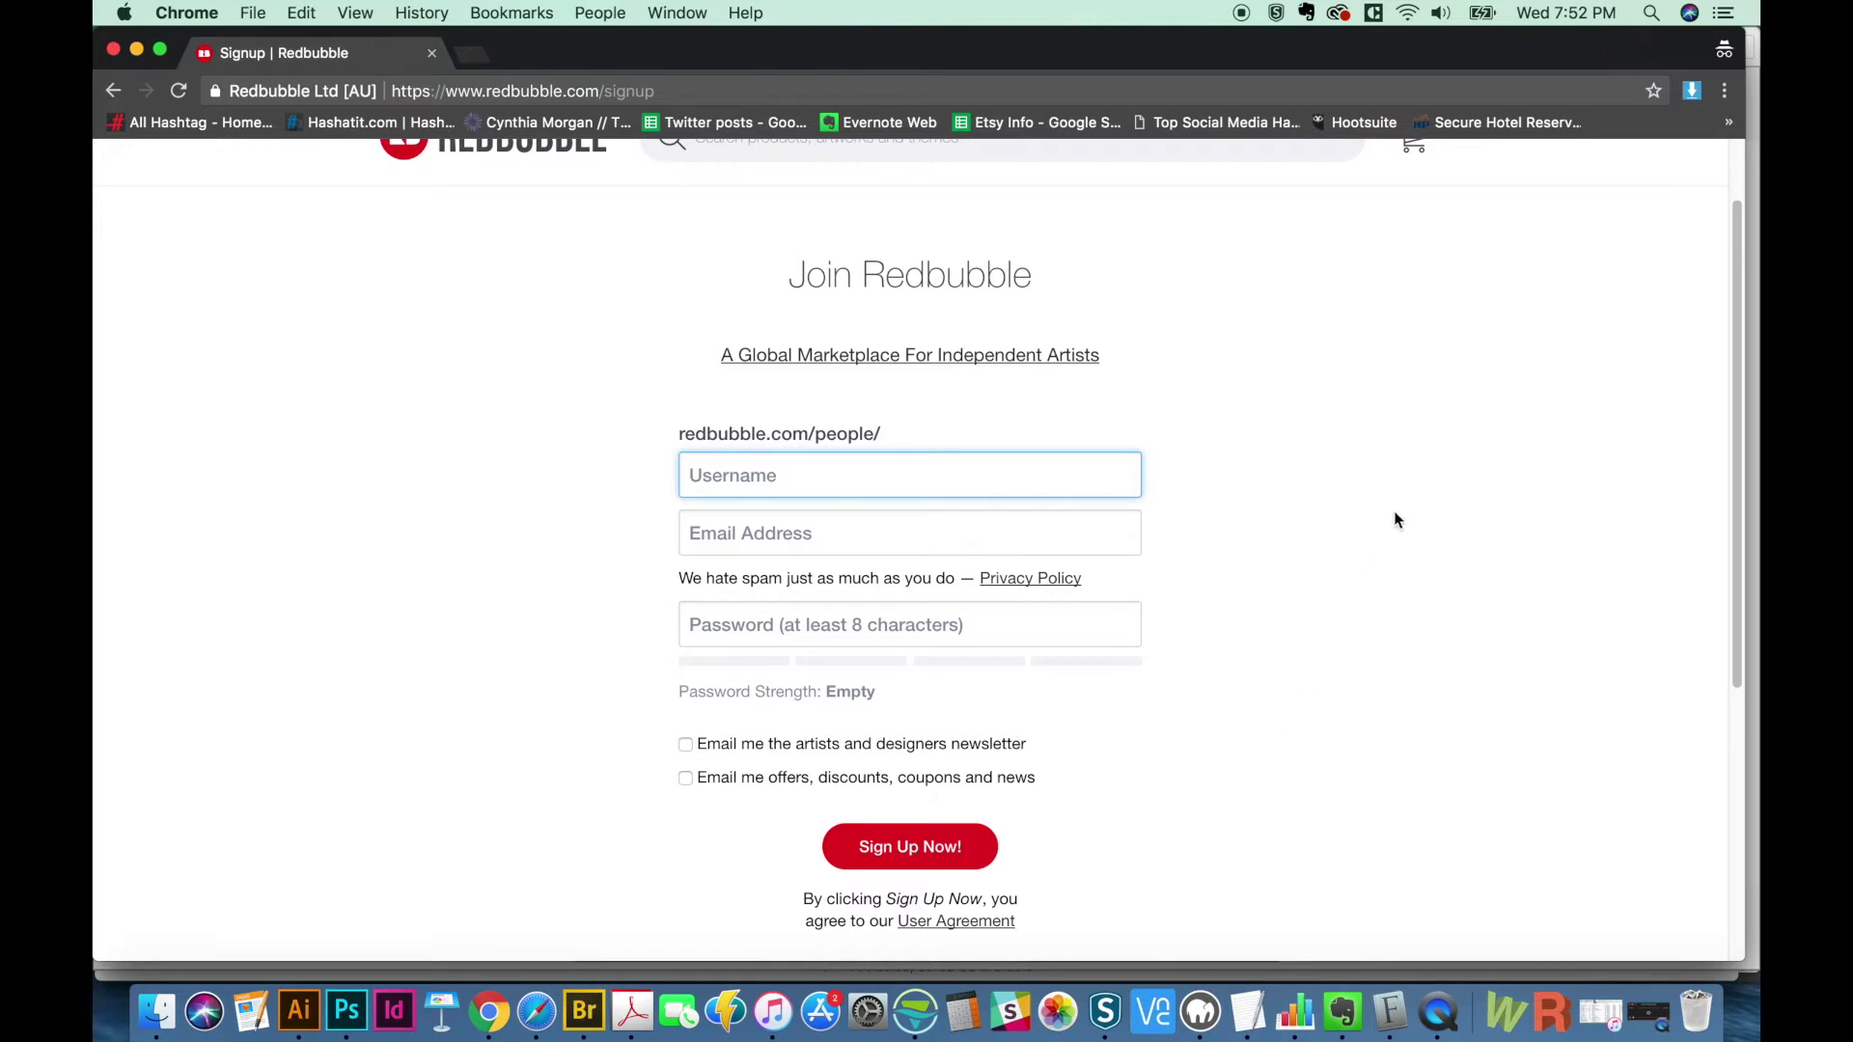
pyautogui.scroll(3, 1734, 232)
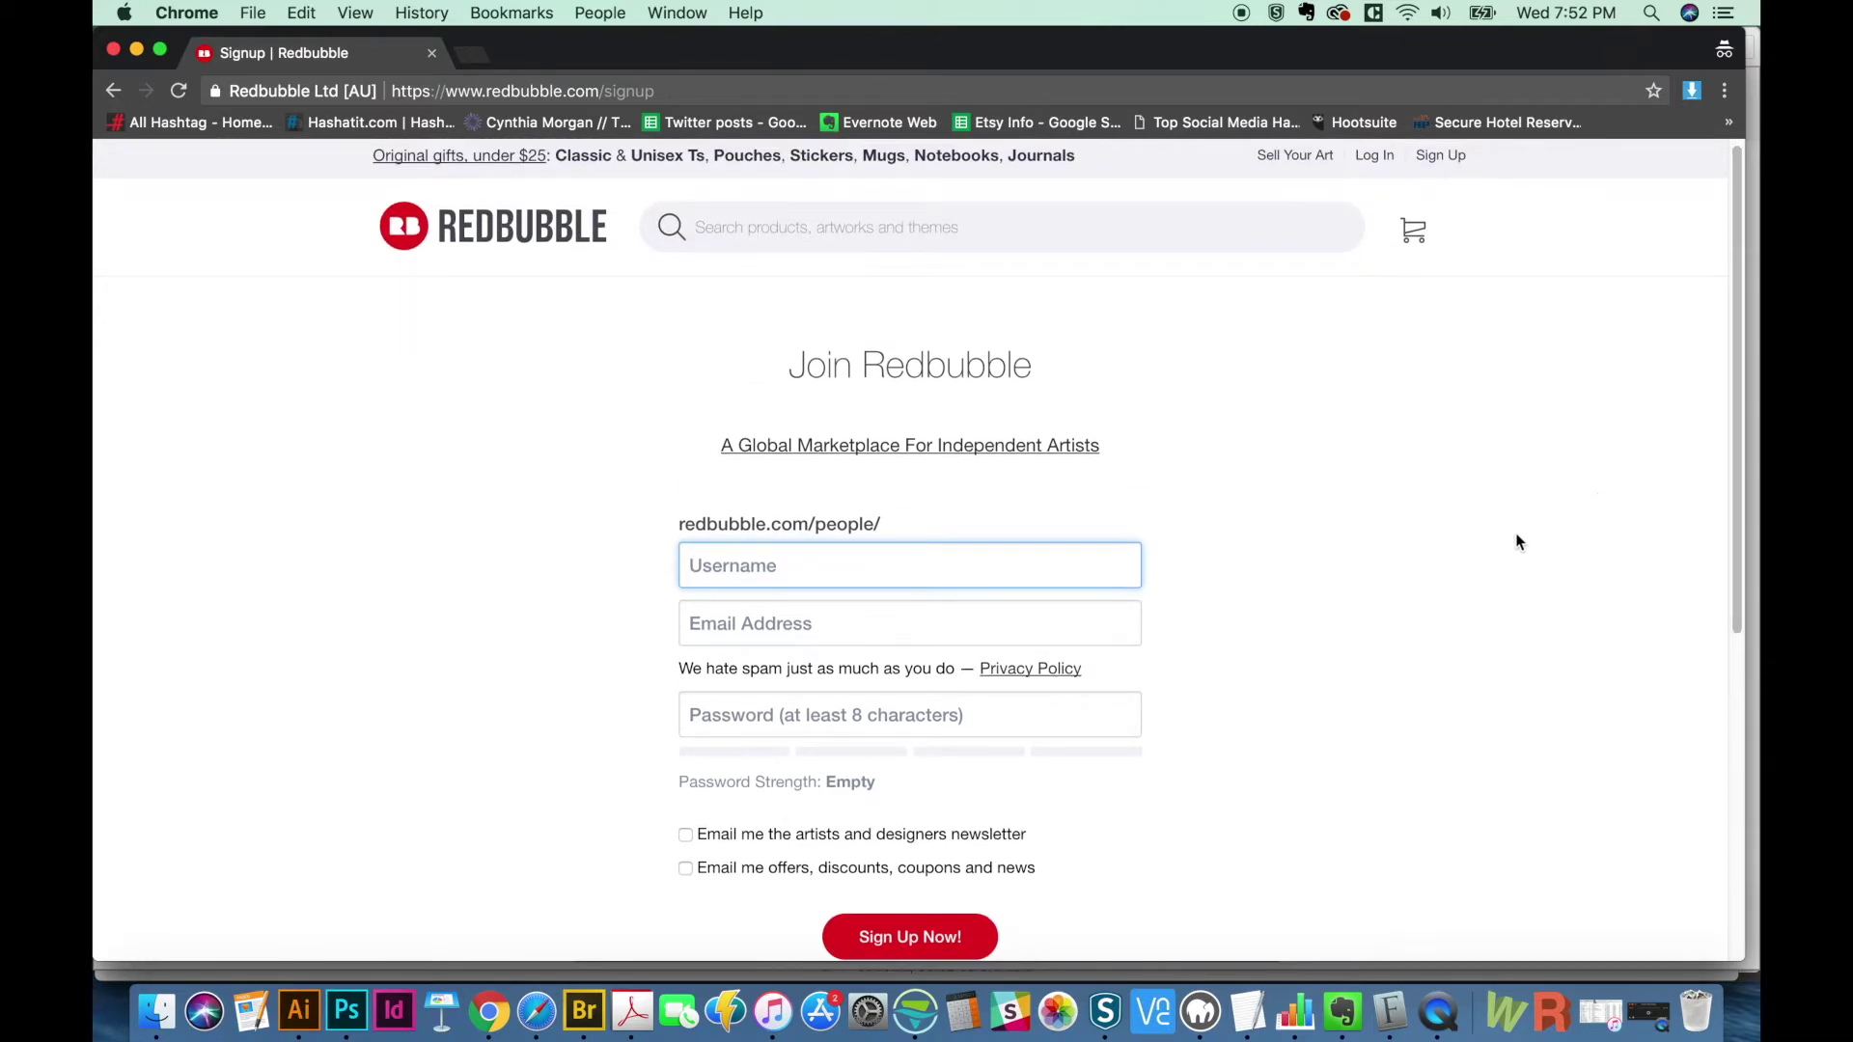
pyautogui.click(1416, 577)
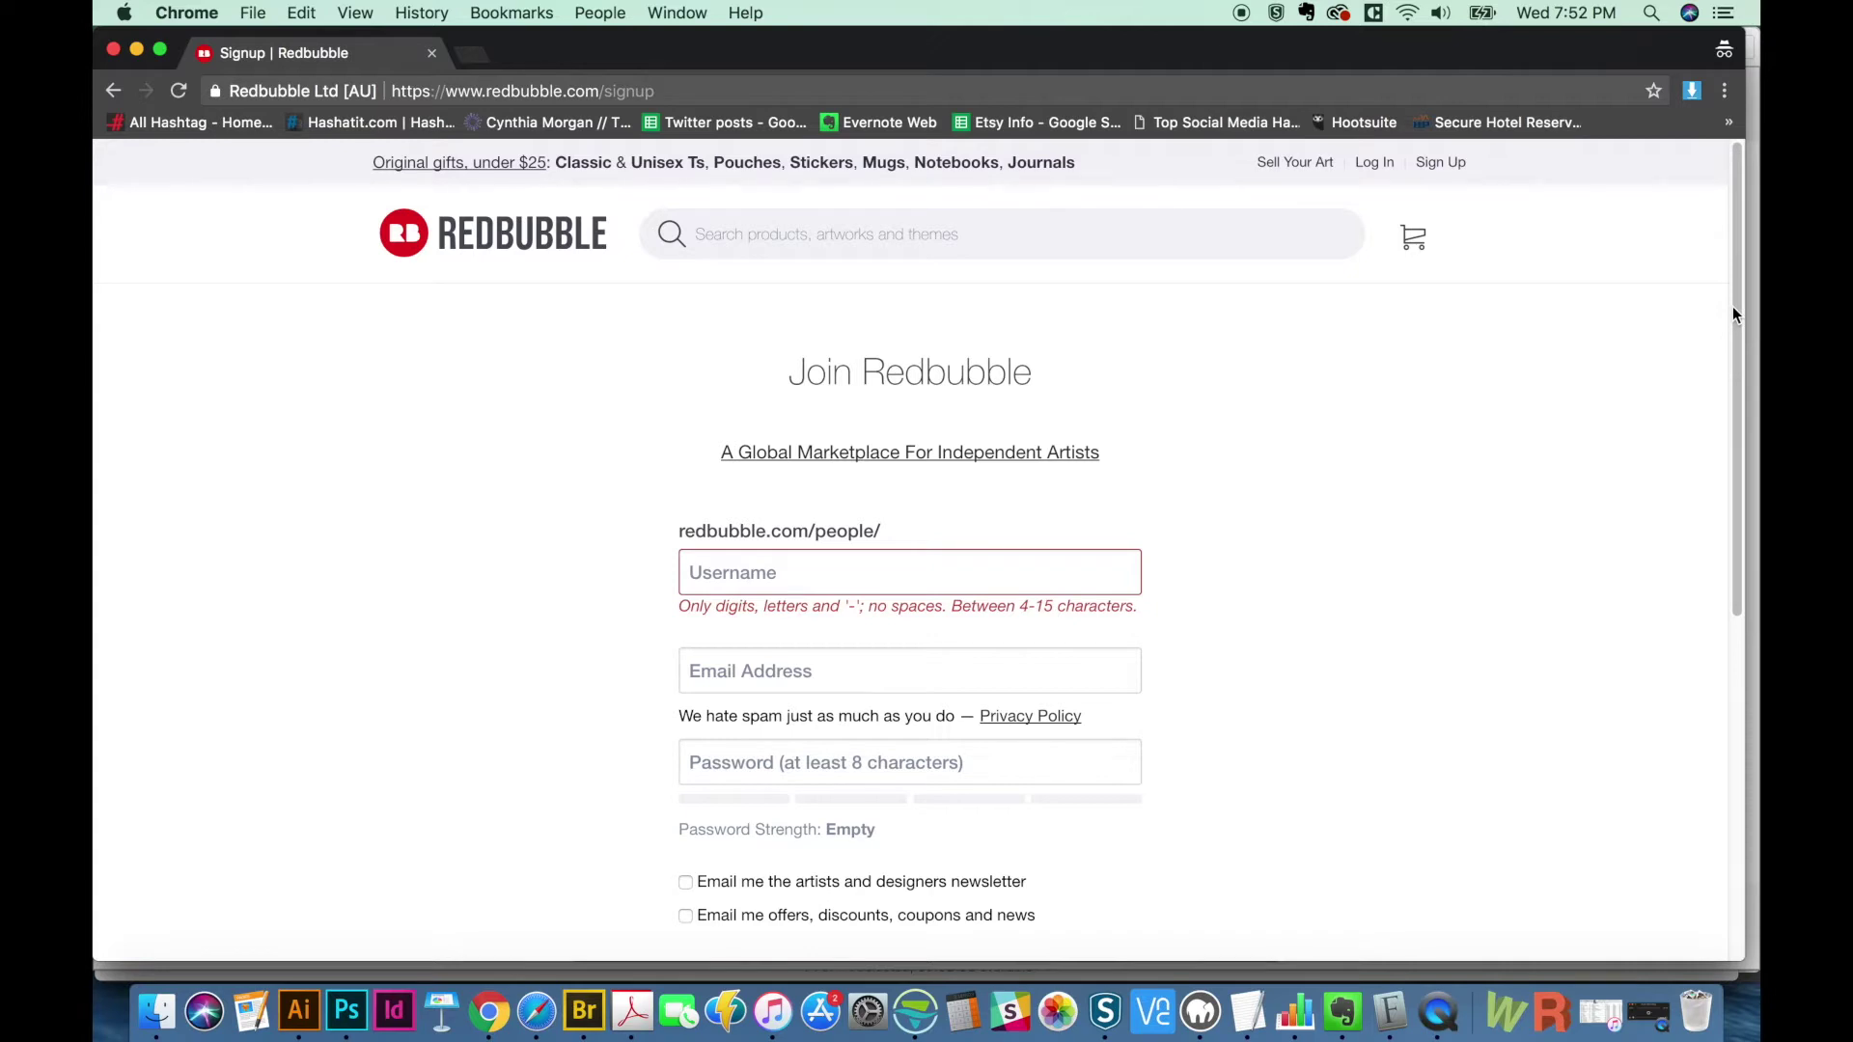
# - Switch to Illustrator and create a new portrait print document 15 in wide and 22 in high
pyautogui.press('super+grave')
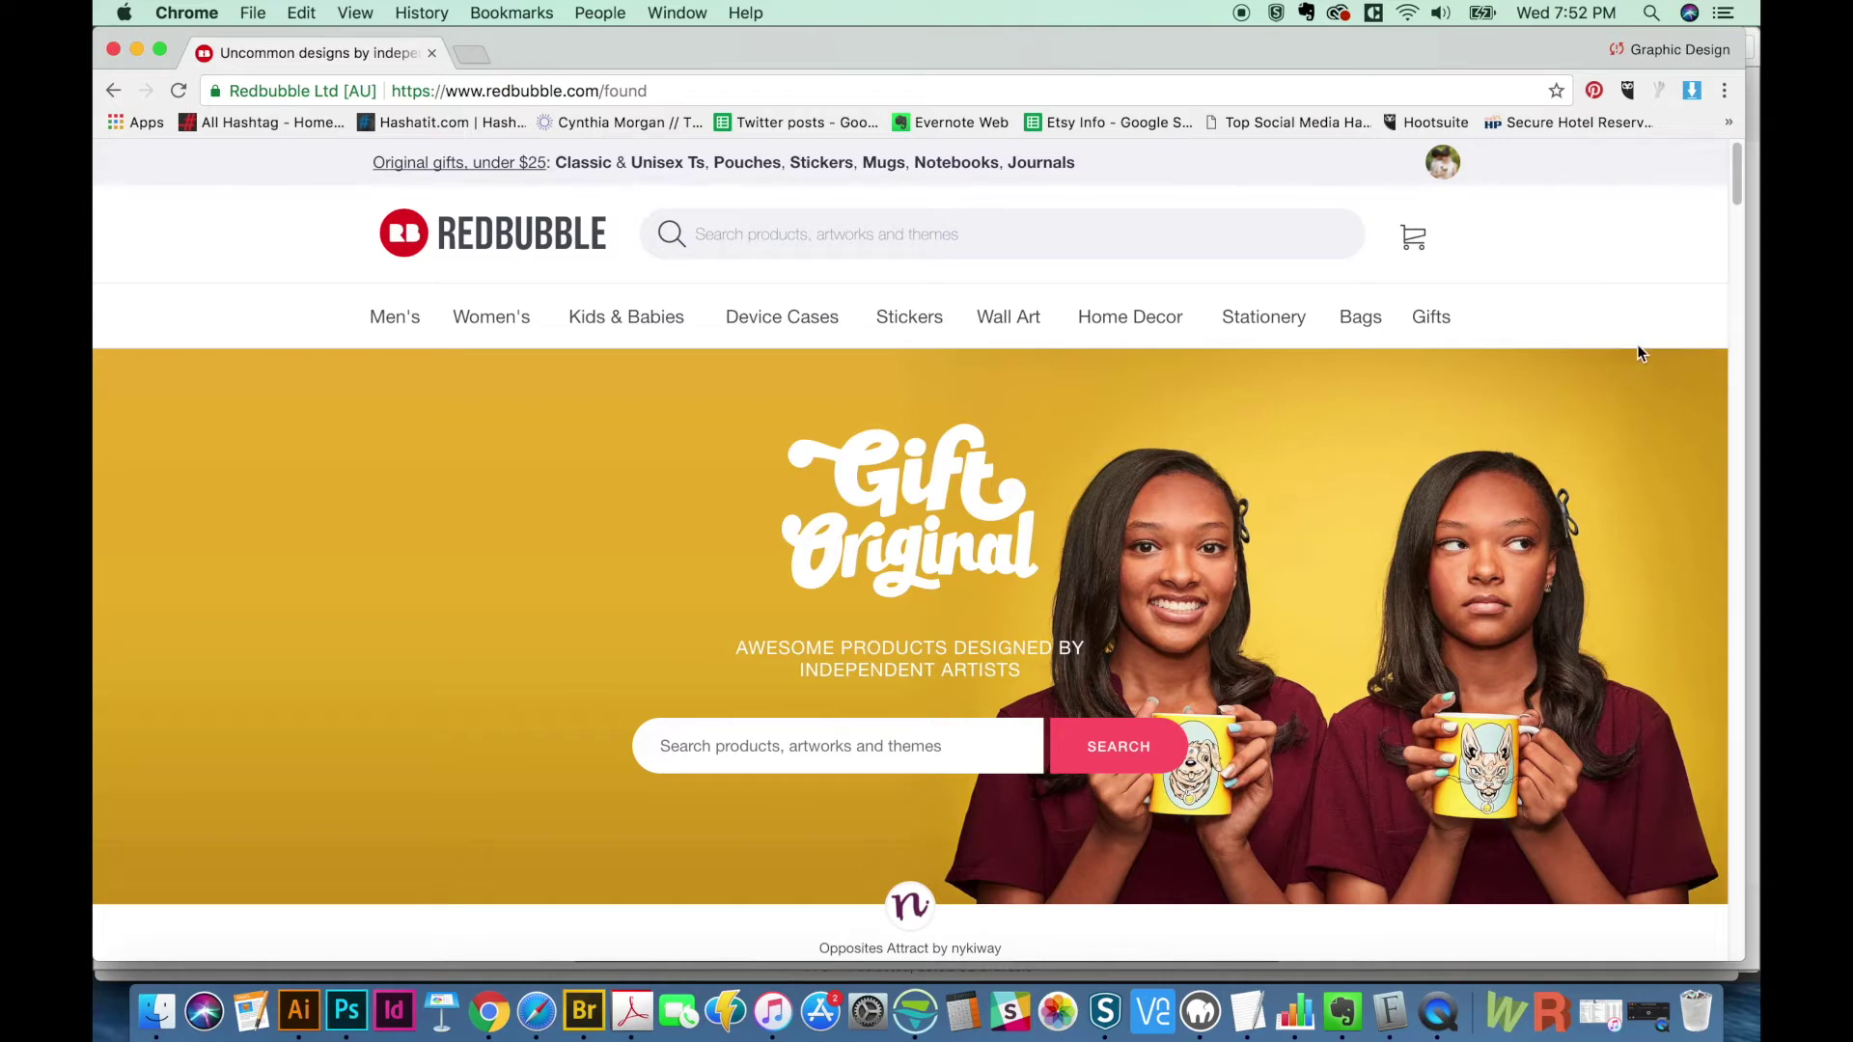
pyautogui.press('super+Tab')
pyautogui.click(217, 389)
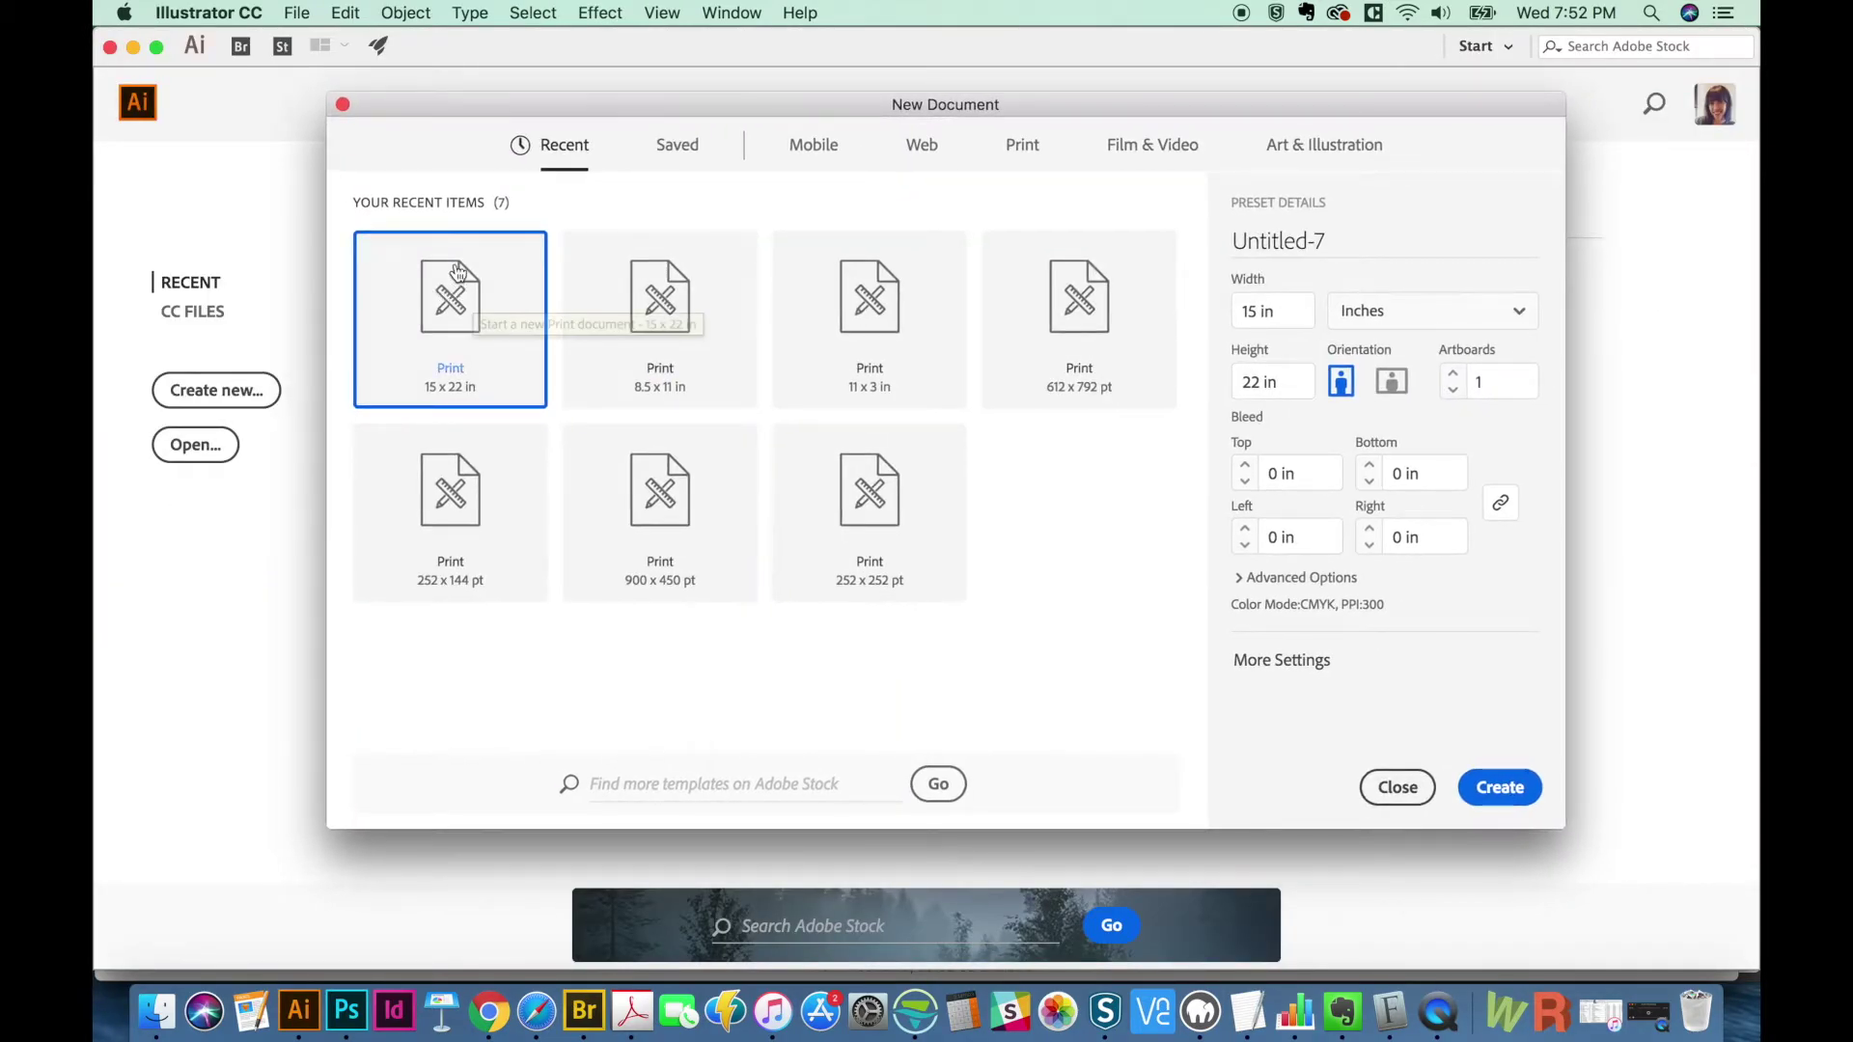
pyautogui.click(1254, 310)
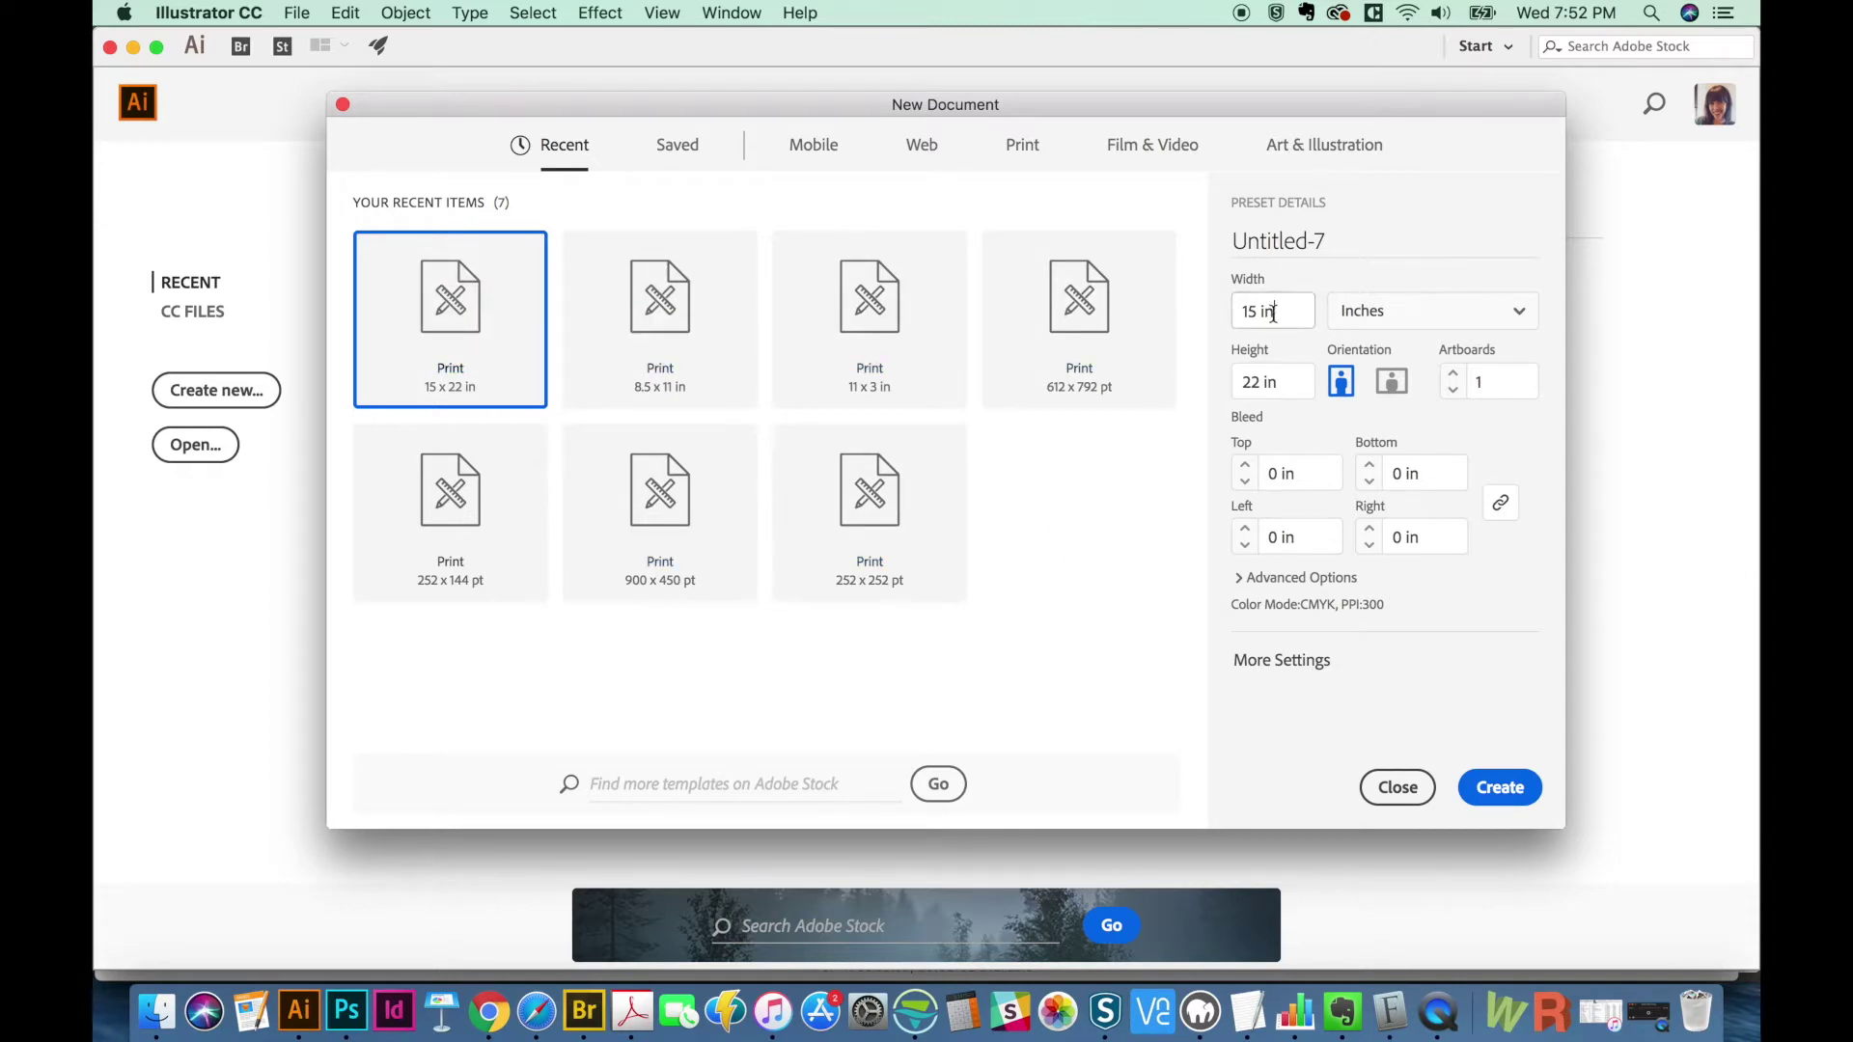
pyautogui.click(1254, 382)
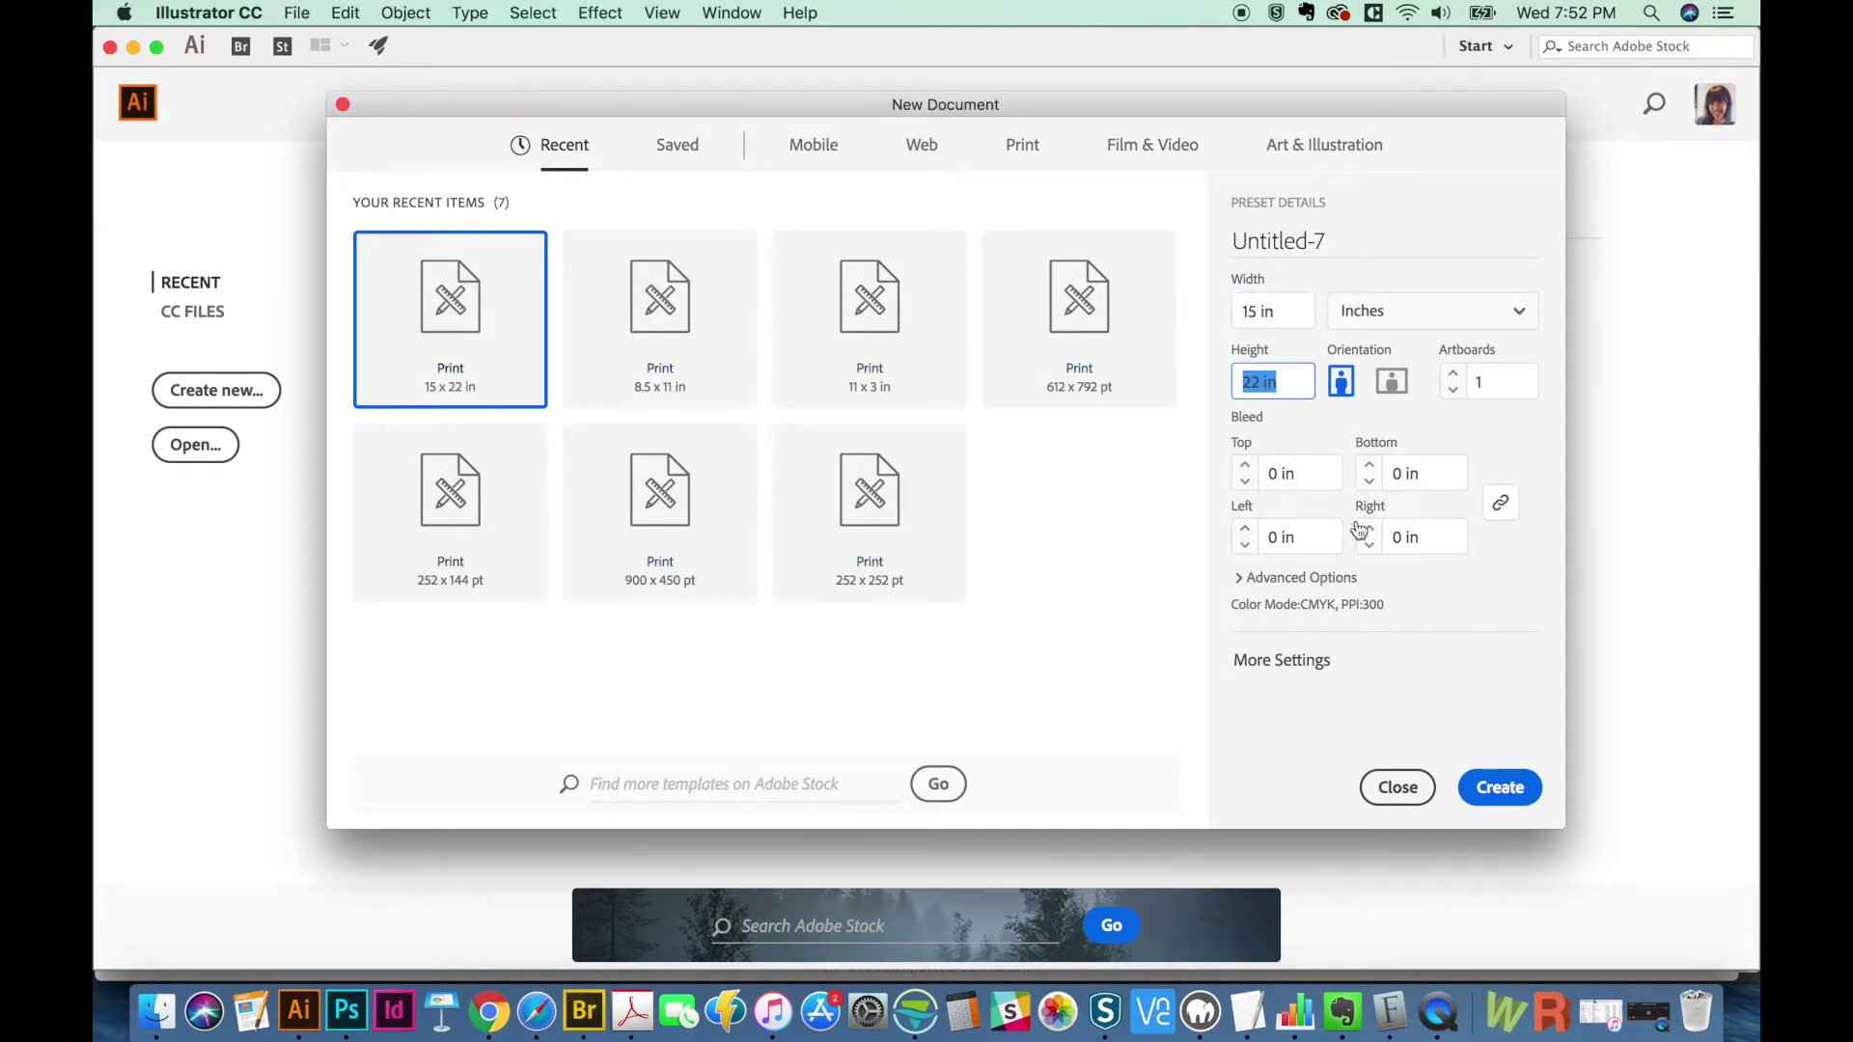
pyautogui.click(1508, 793)
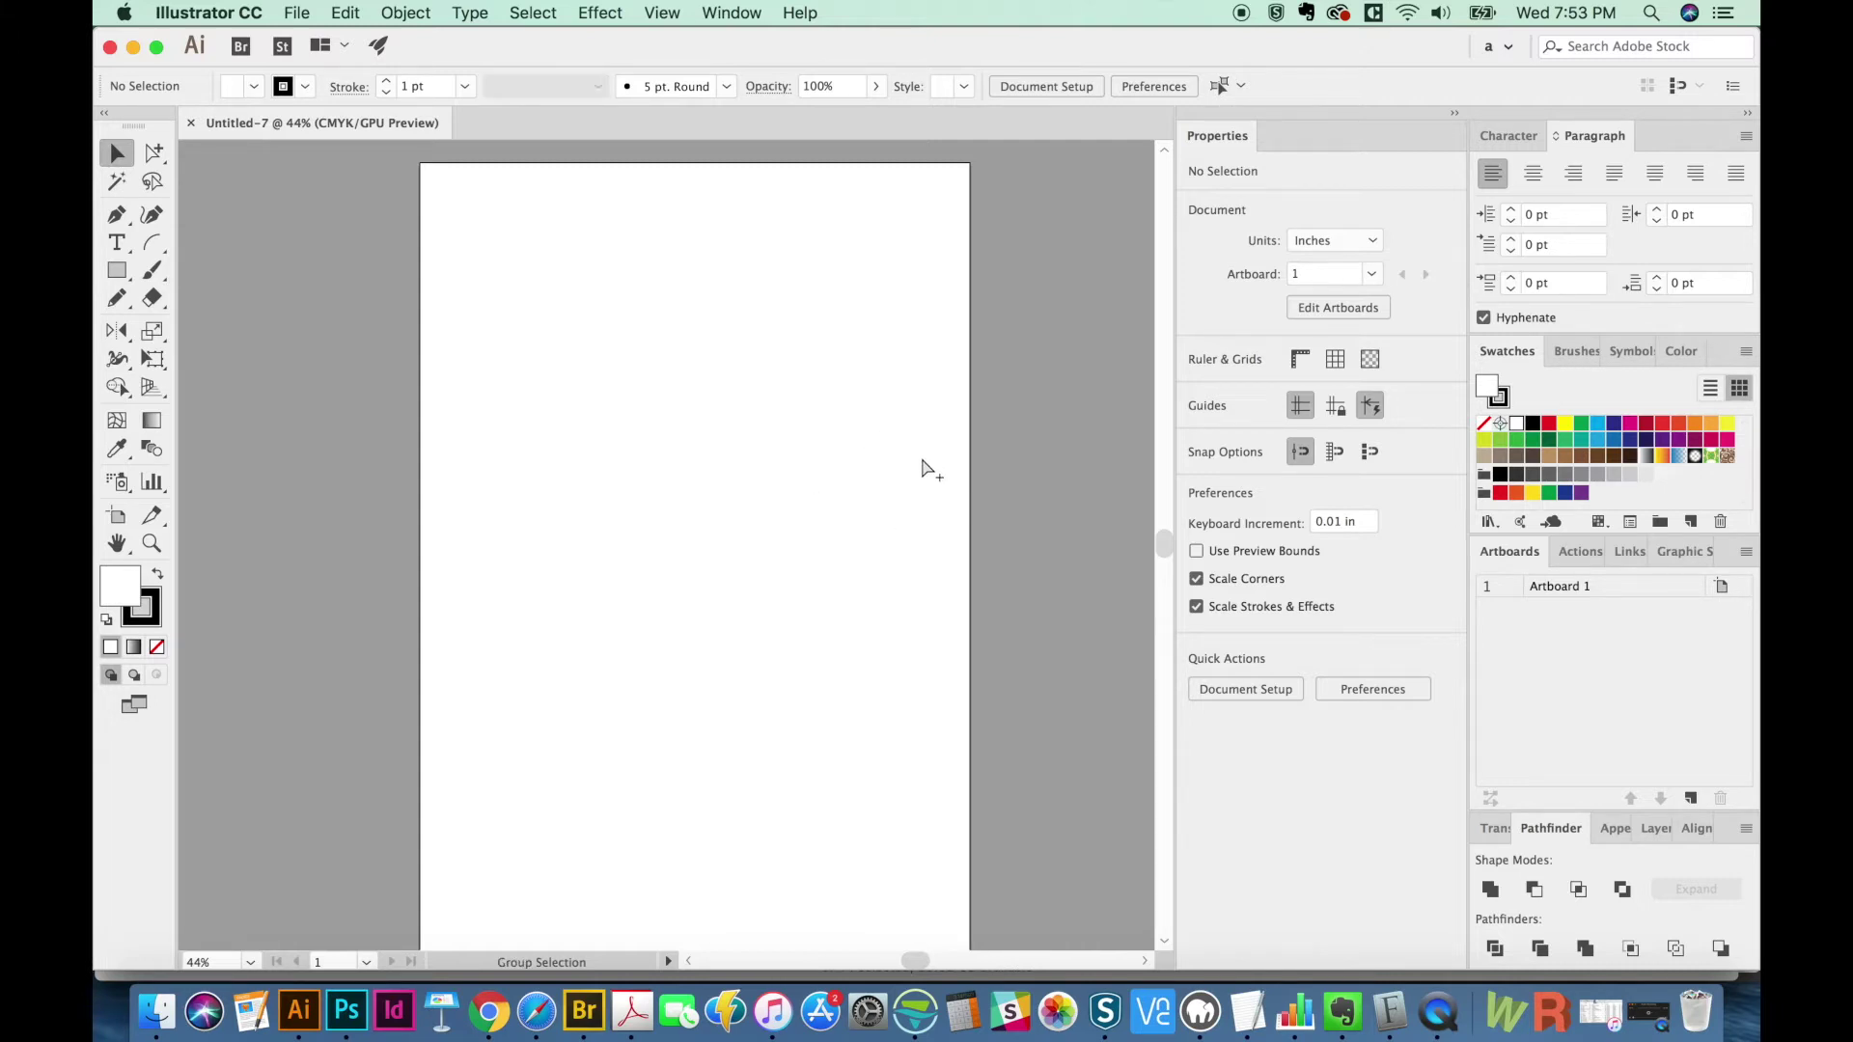
# - Paste the Kansas City heart artwork and align its red background with the artboard's upper edge
pyautogui.press('super+v')
pyautogui.moveTo(789, 616); pyautogui.dragTo(810, 530)
pyautogui.click(994, 624)
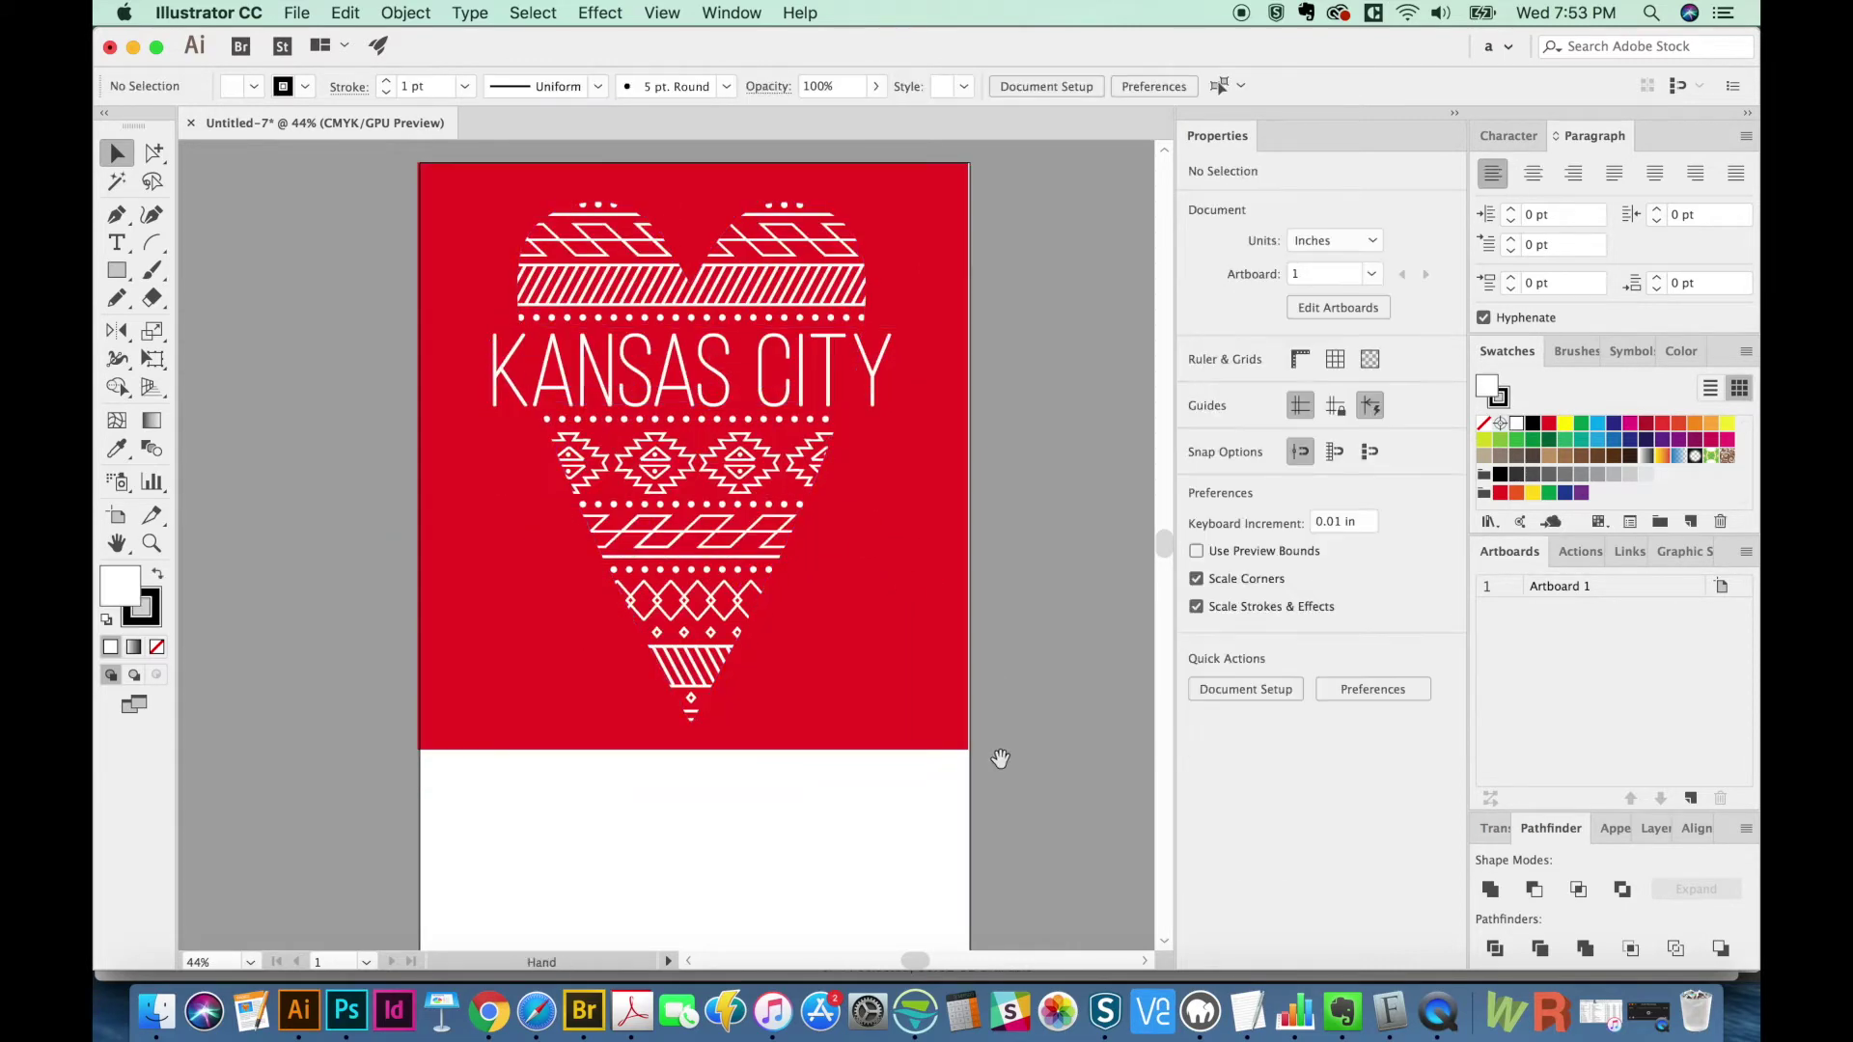
# - Widen the red background rectangle to about 15.06 in so it reaches the artboard's right edge
pyautogui.click(925, 644)
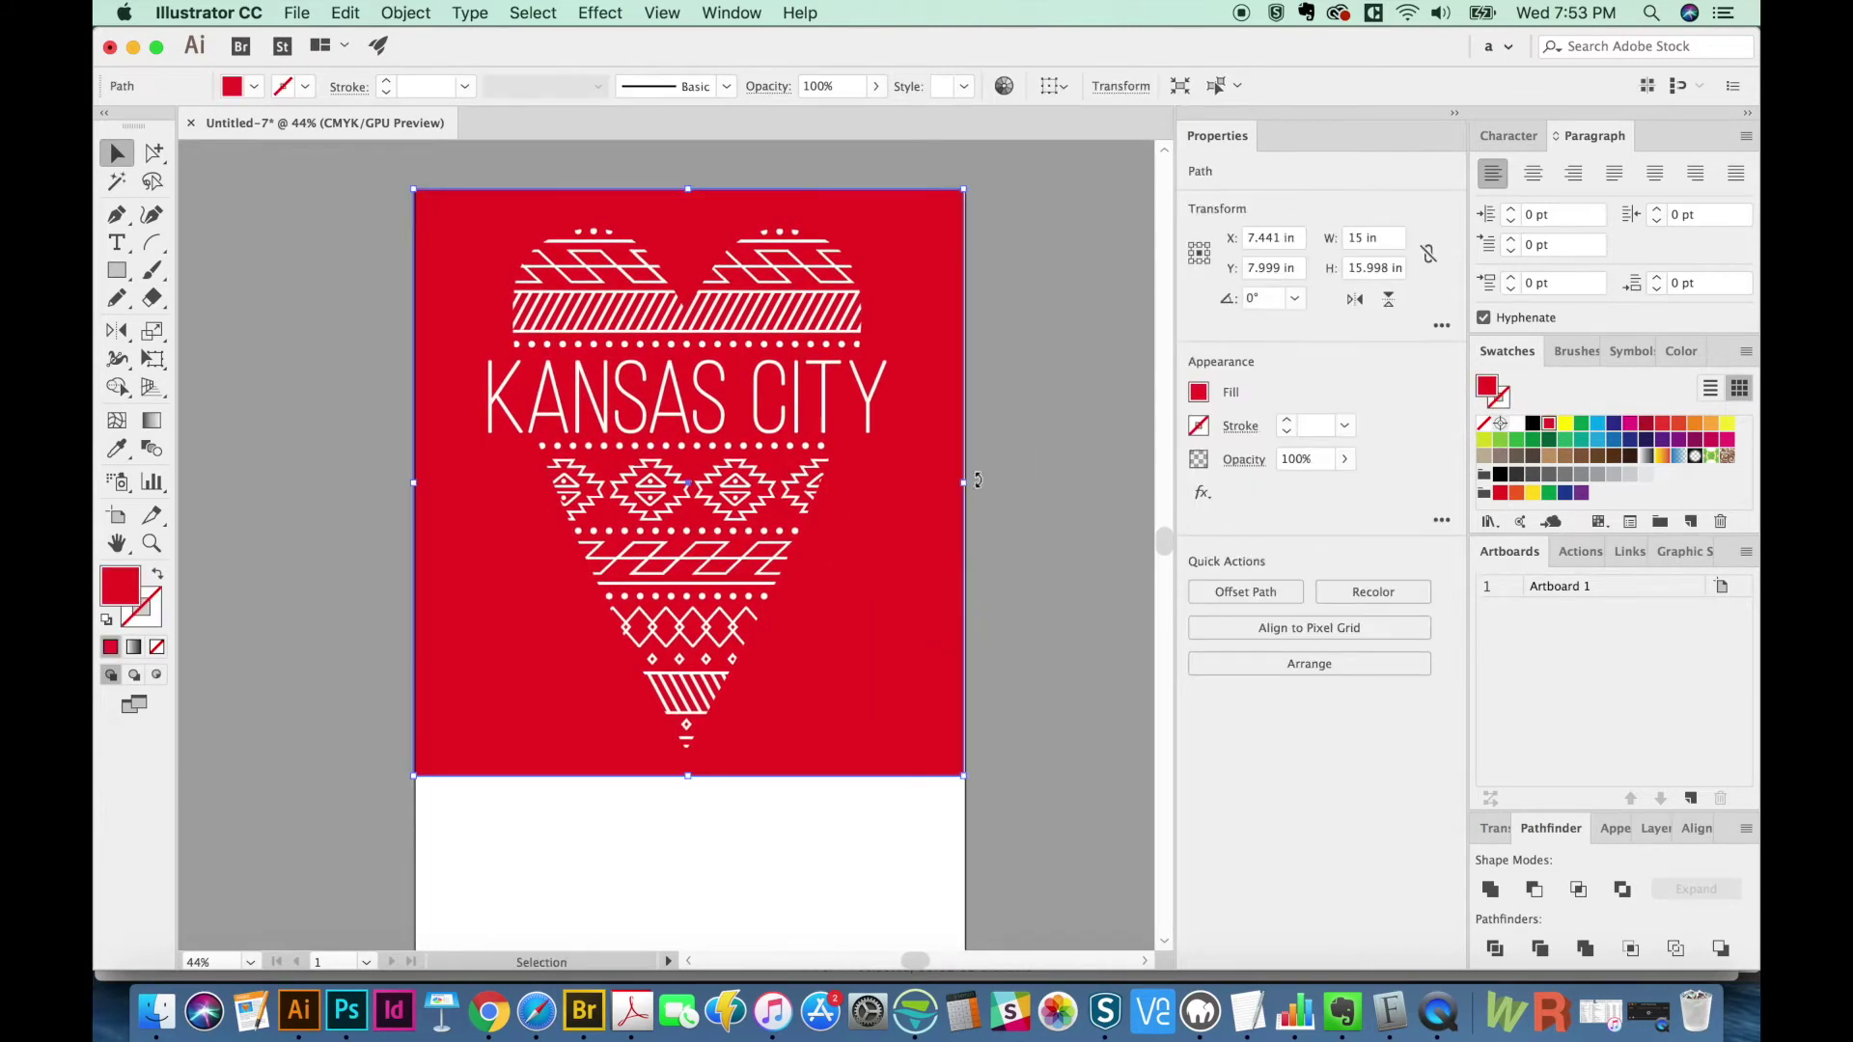
pyautogui.moveTo(965, 482); pyautogui.dragTo(967, 481)
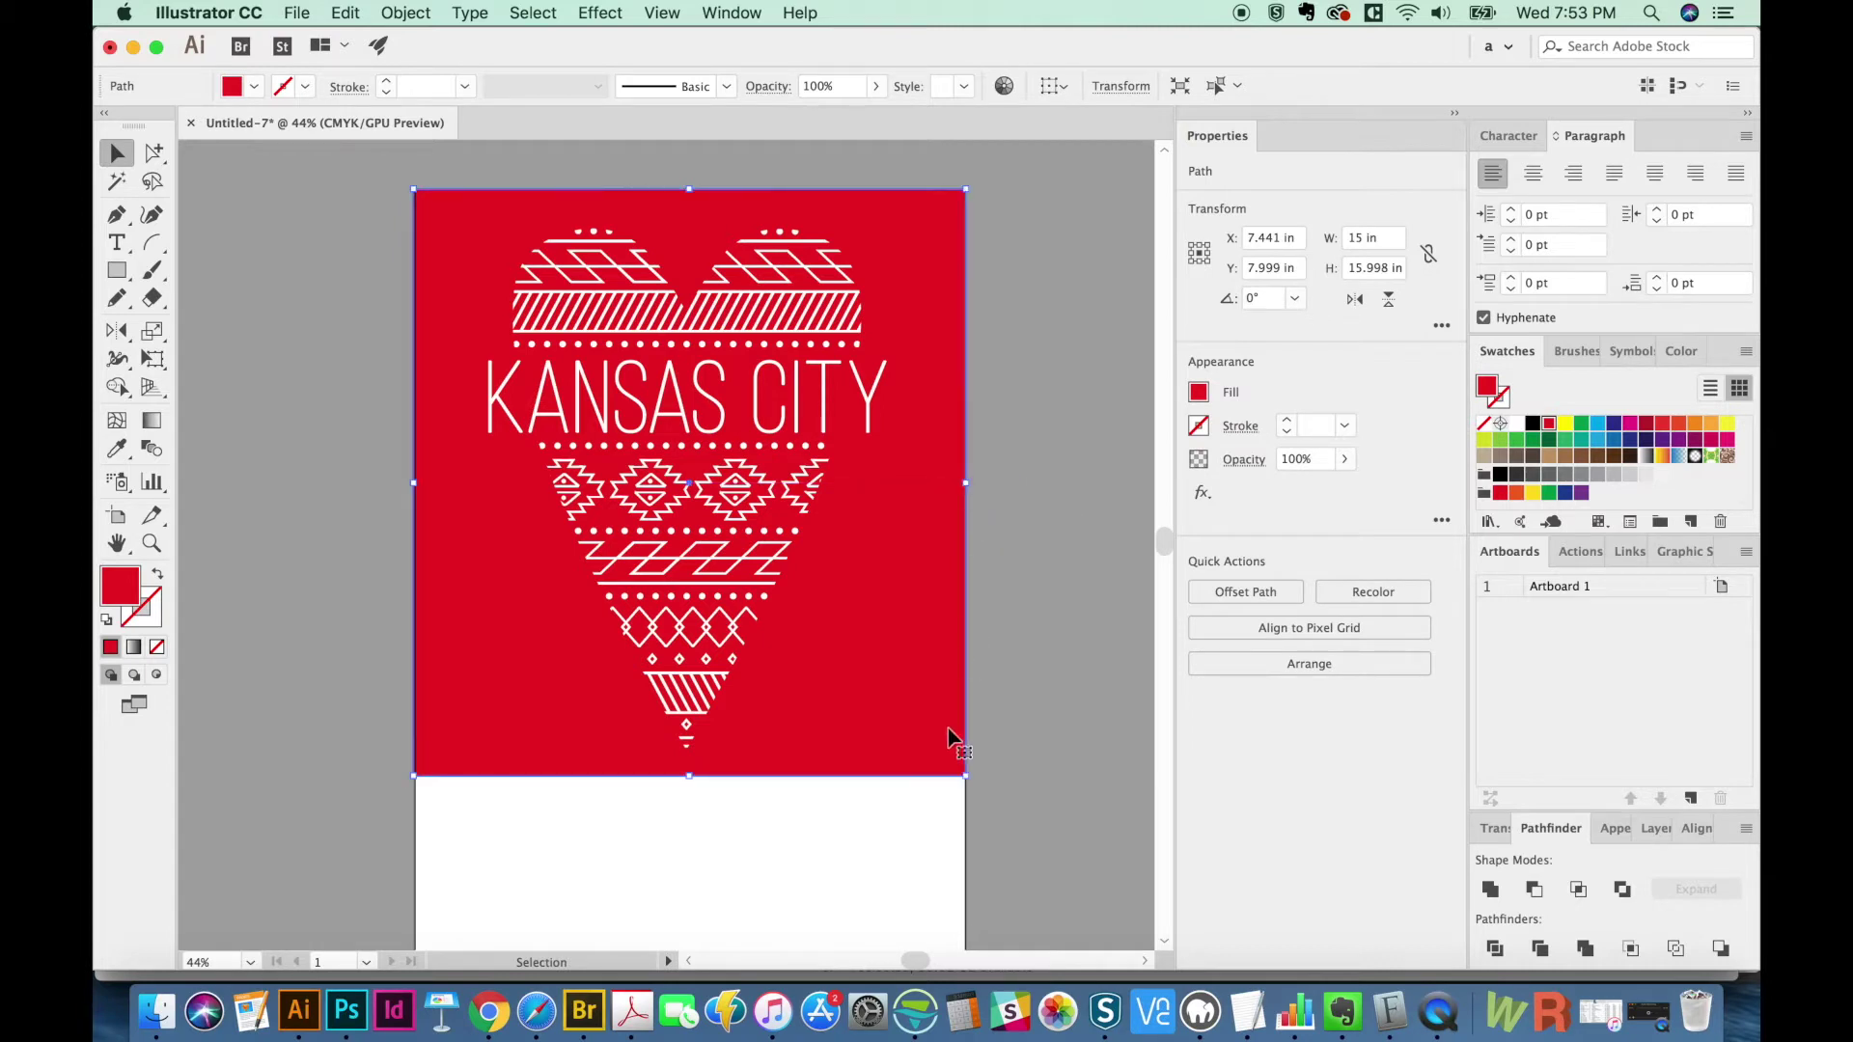
pyautogui.scroll(-5, 956, 733)
pyautogui.scroll(6, 950, 762)
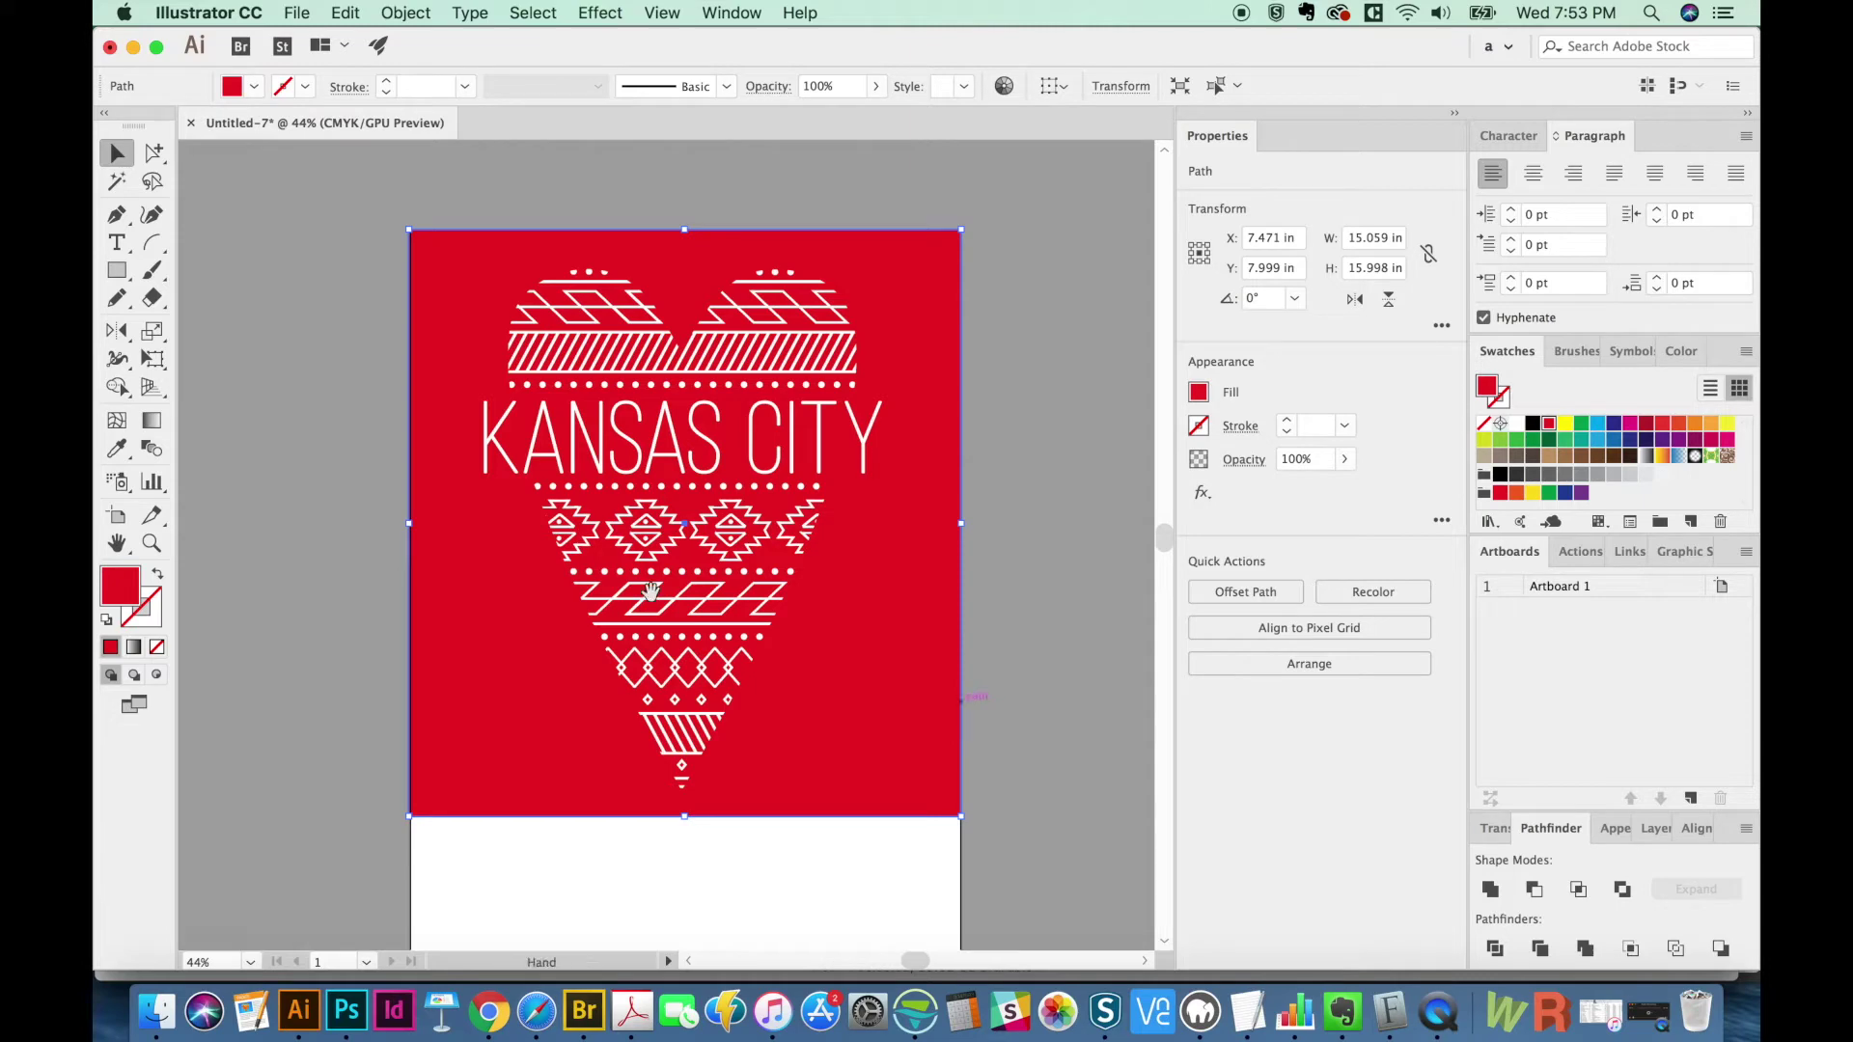
# - Shorten the artboard from its lower edge to about 16.01 in high, matching the red background
pyautogui.scroll(-3, 868, 628)
pyautogui.hotkey('shift', 'o')
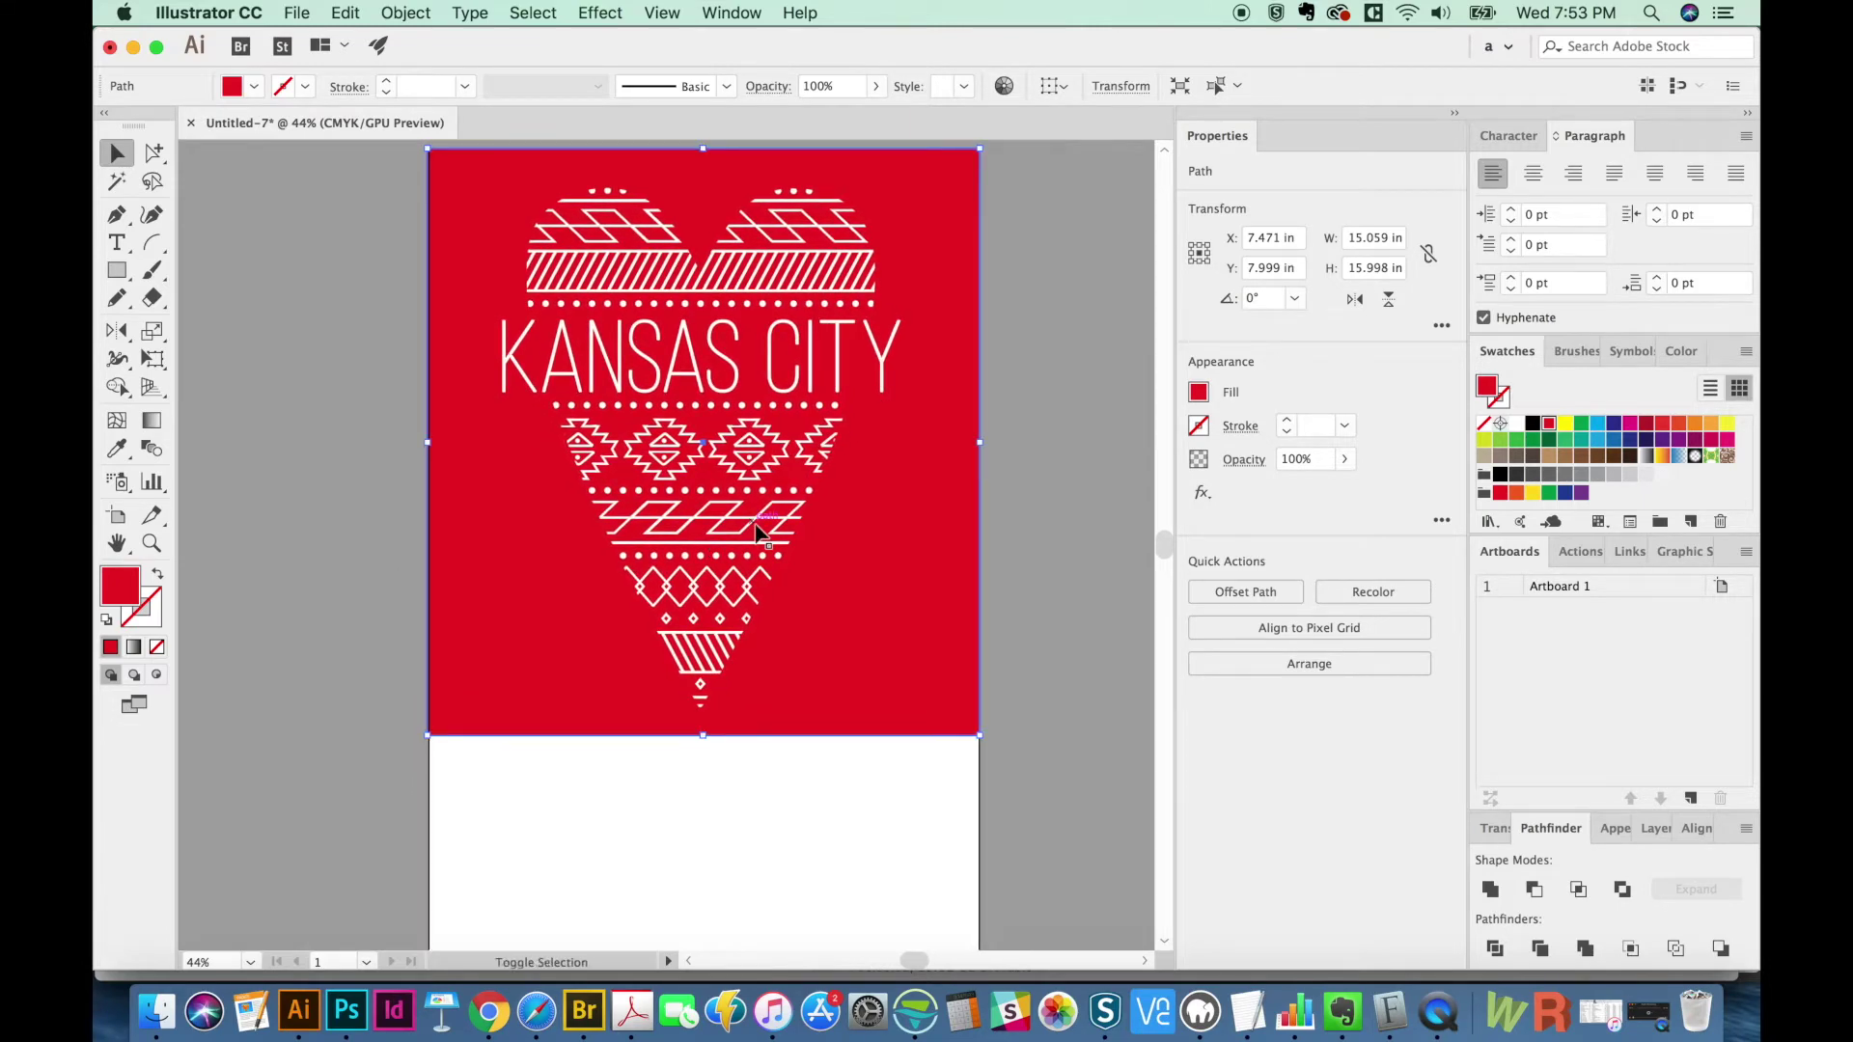
pyautogui.scroll(-3, 735, 843)
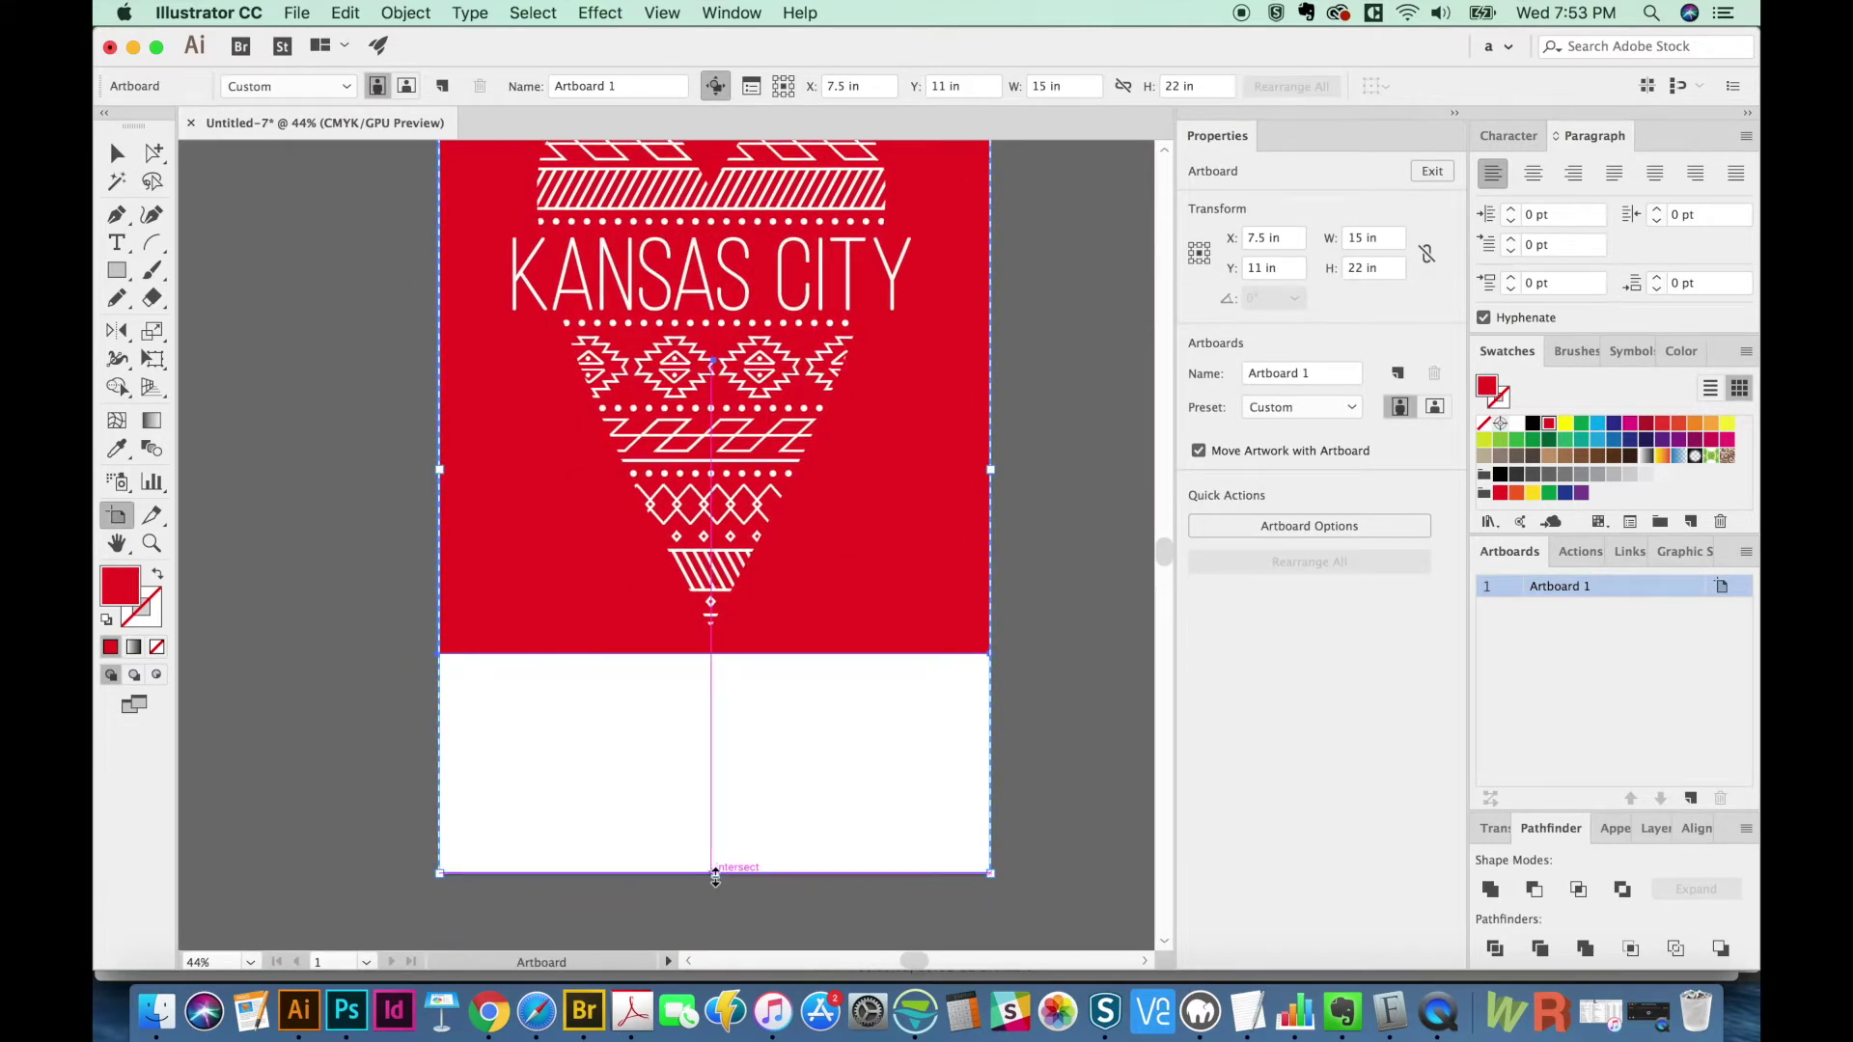
pyautogui.moveTo(715, 873); pyautogui.dragTo(764, 657)
pyautogui.scroll(9, 956, 662)
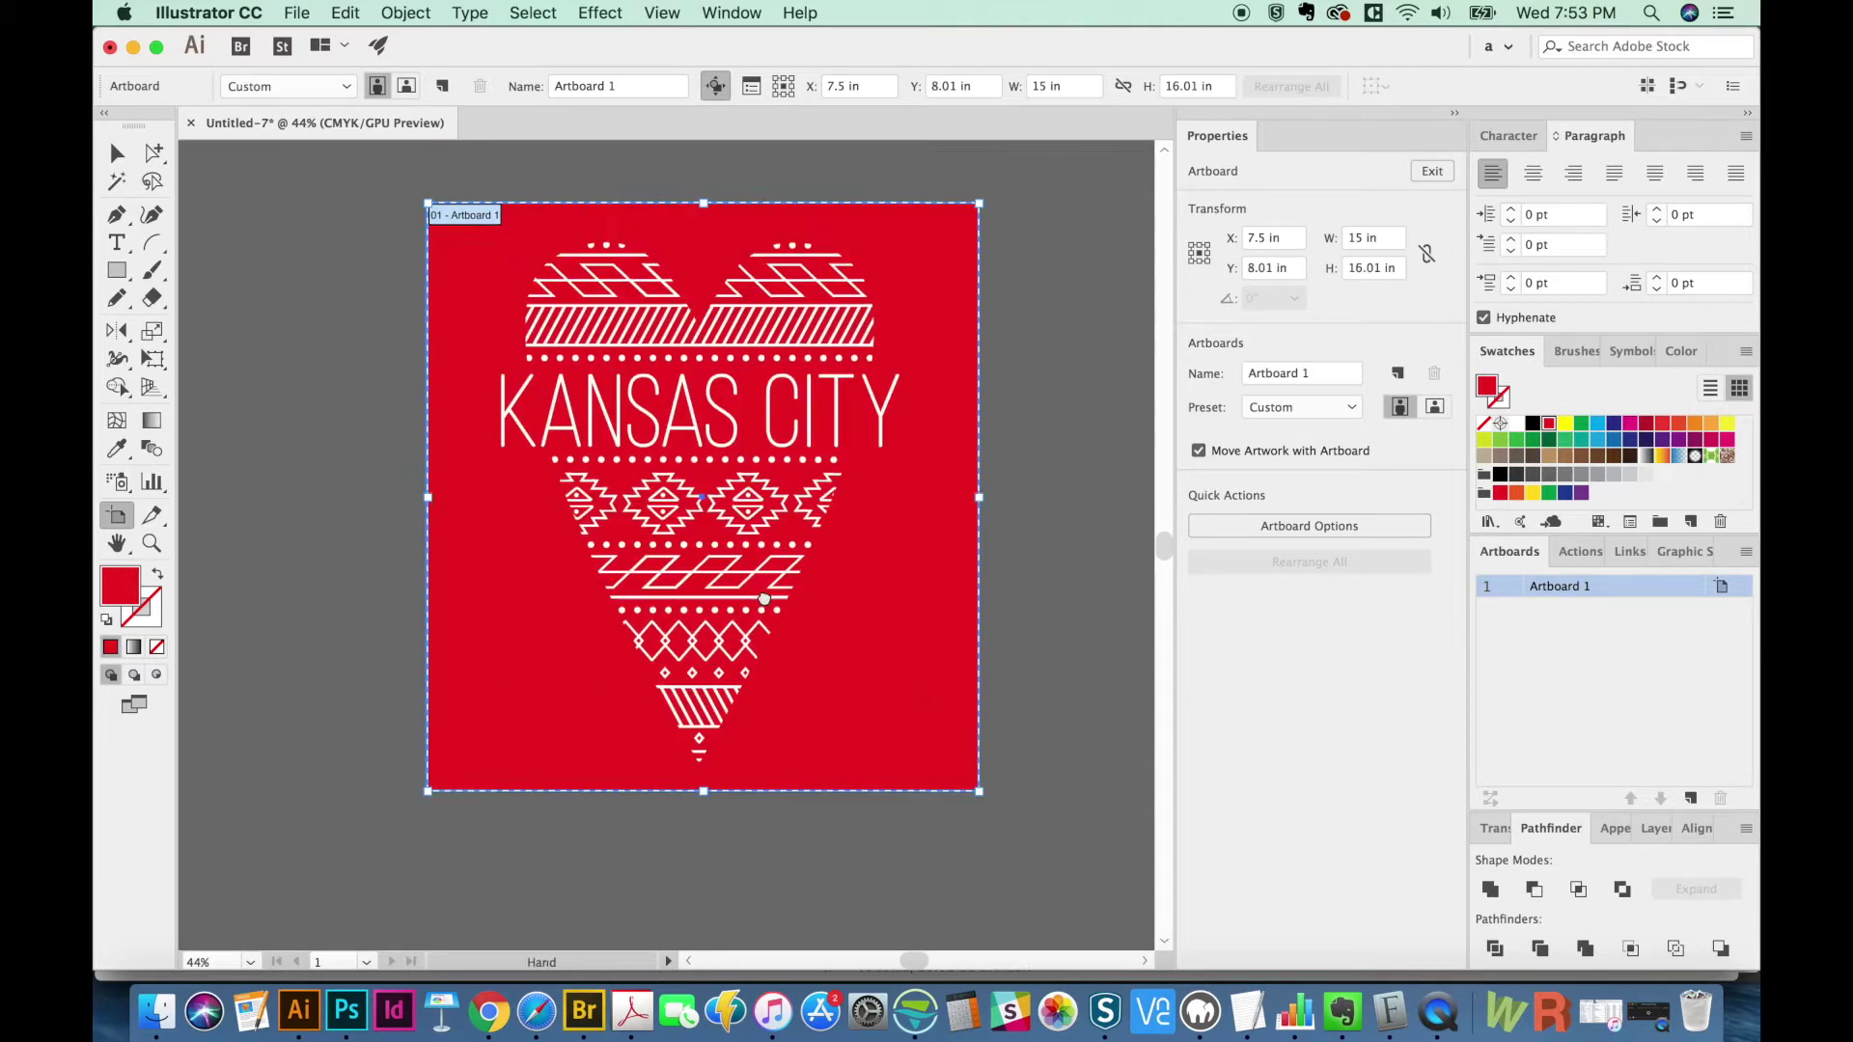
pyautogui.press('Escape')
pyautogui.moveTo(1043, 744); pyautogui.dragTo(1019, 664)
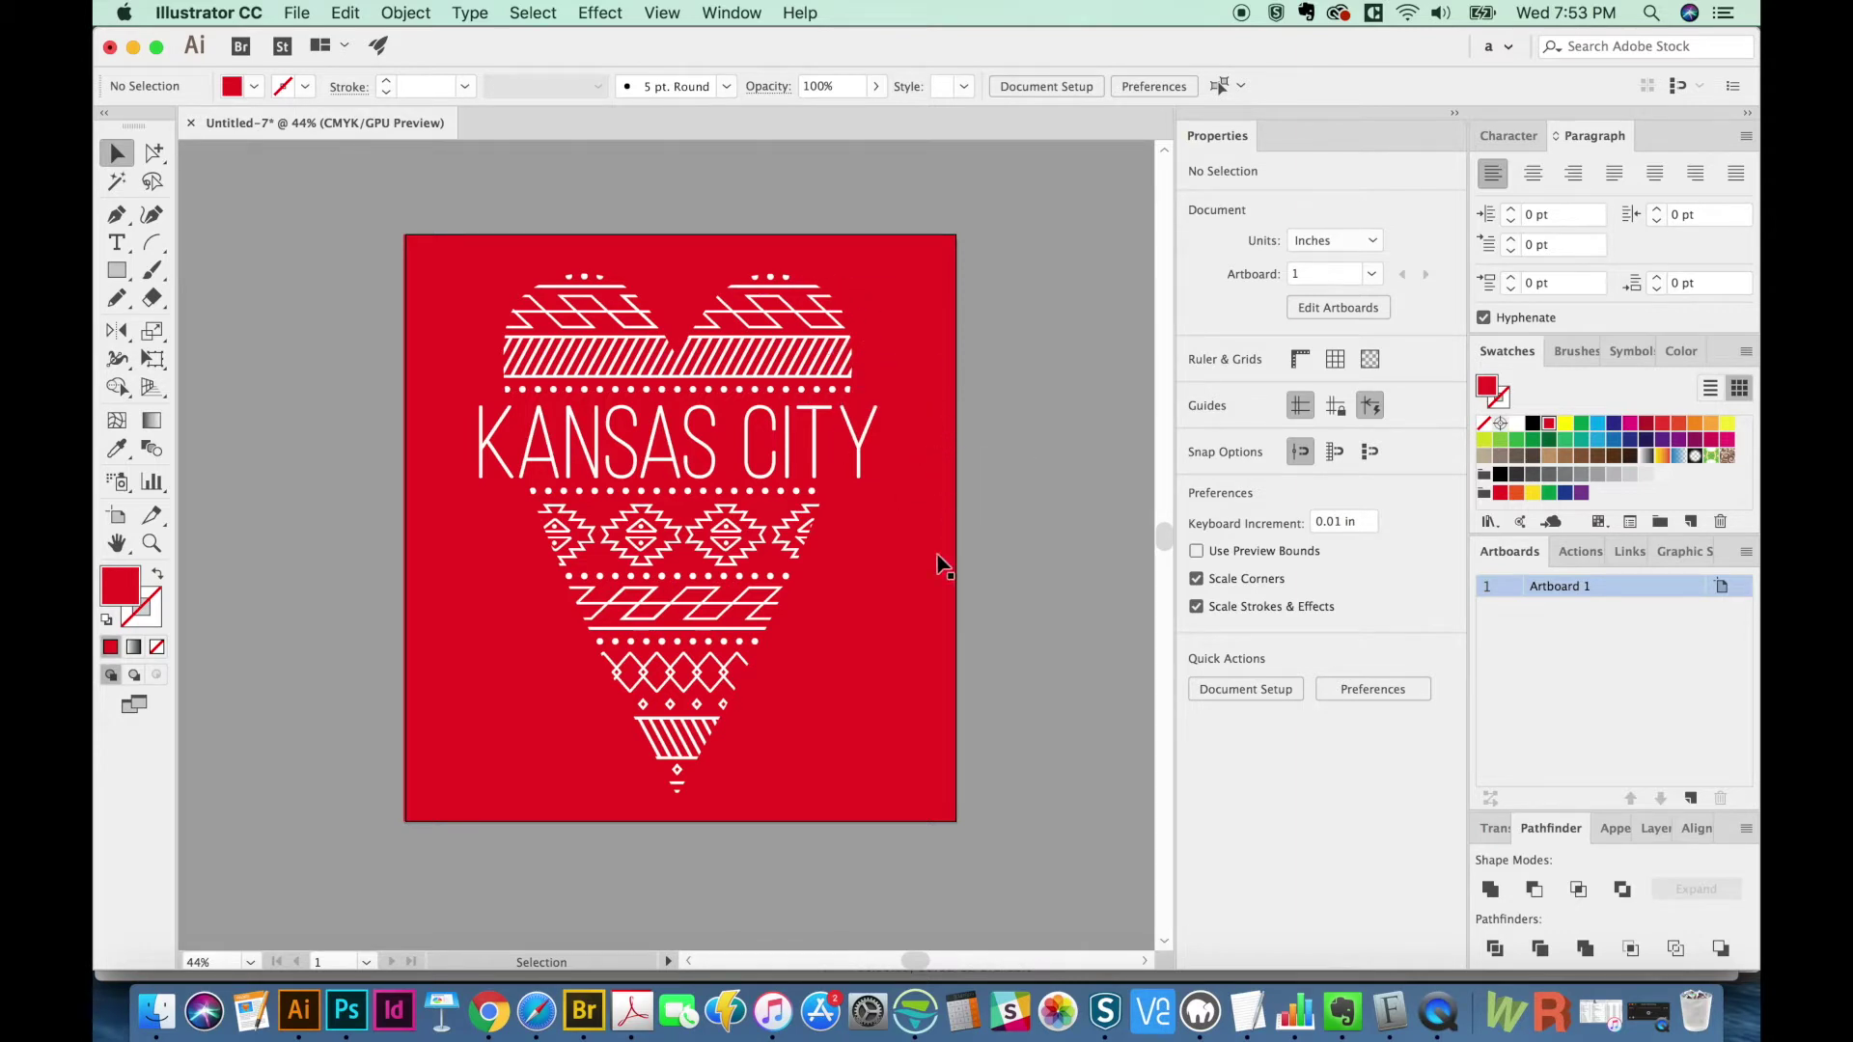
# - Delete the red background rectangle behind the heart artwork
pyautogui.scroll(-1, 988, 579)
pyautogui.click(918, 633)
pyautogui.press('Delete')
pyautogui.moveTo(906, 483); pyautogui.dragTo(898, 442)
pyautogui.scroll(1, 899, 502)
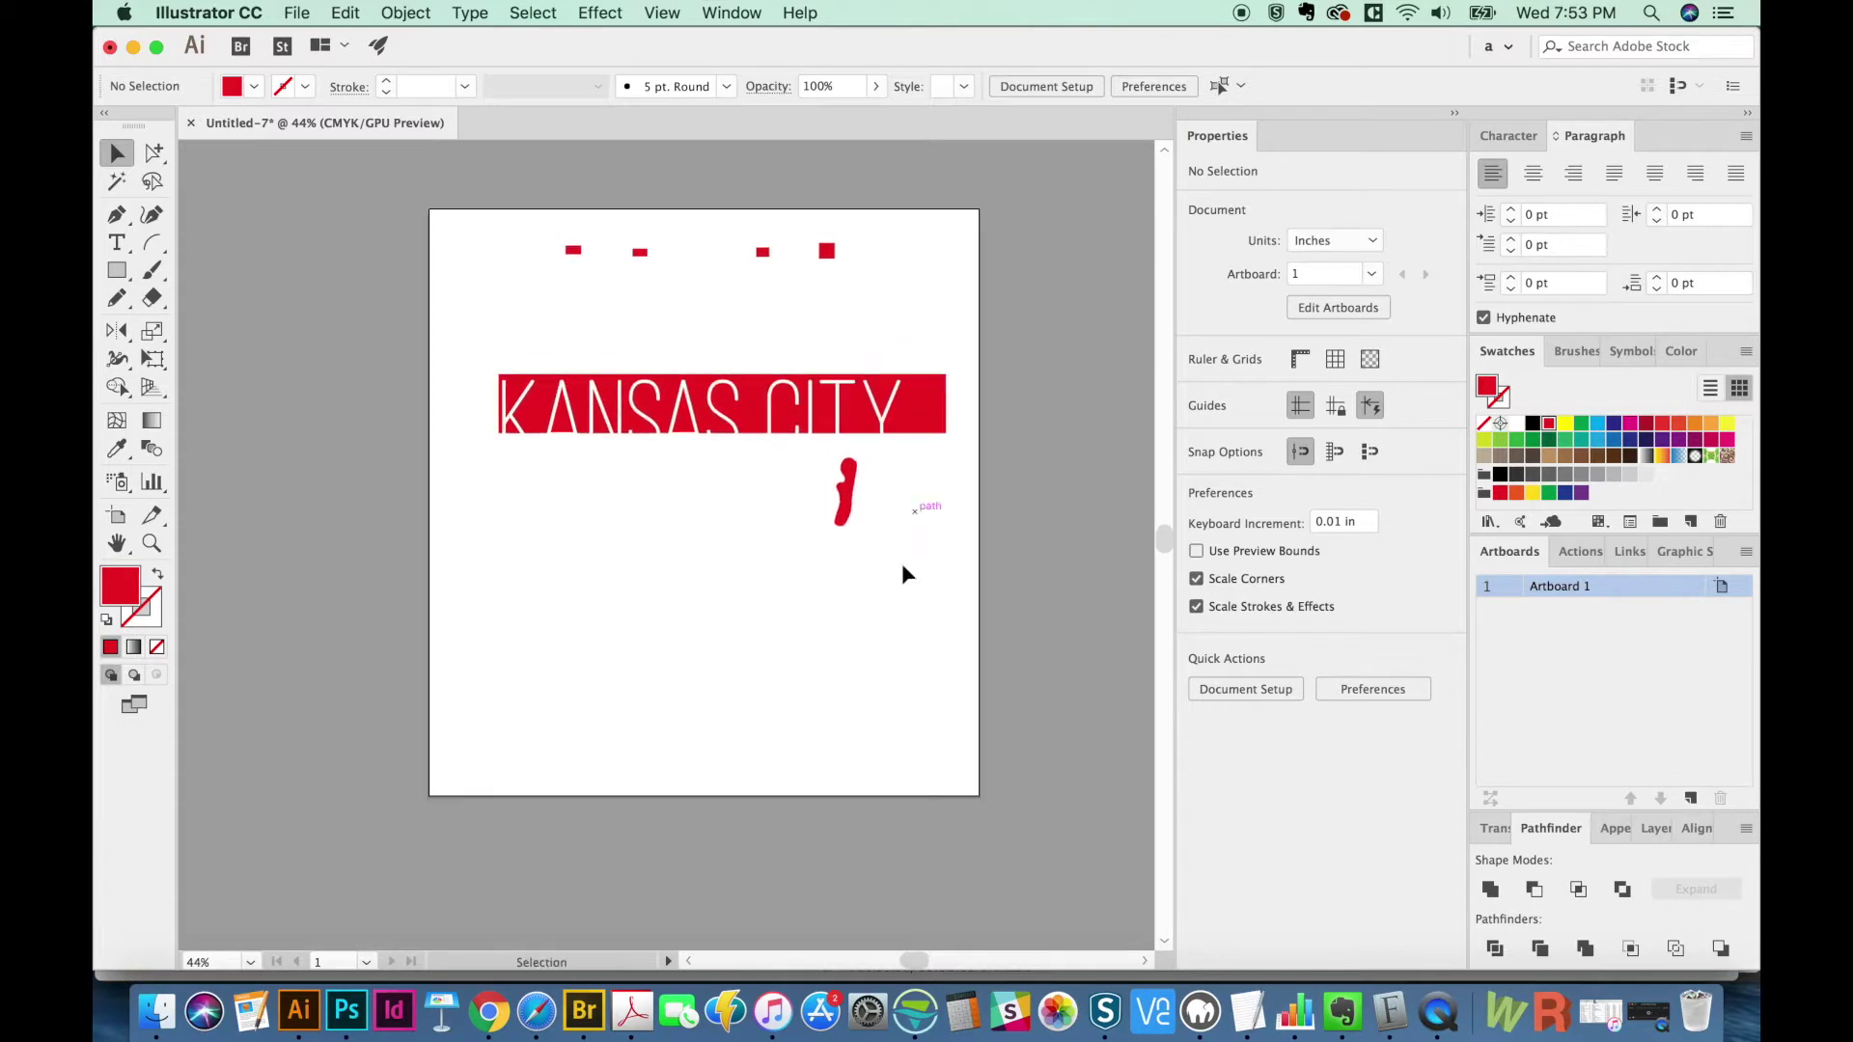
pyautogui.moveTo(877, 558); pyautogui.dragTo(830, 547)
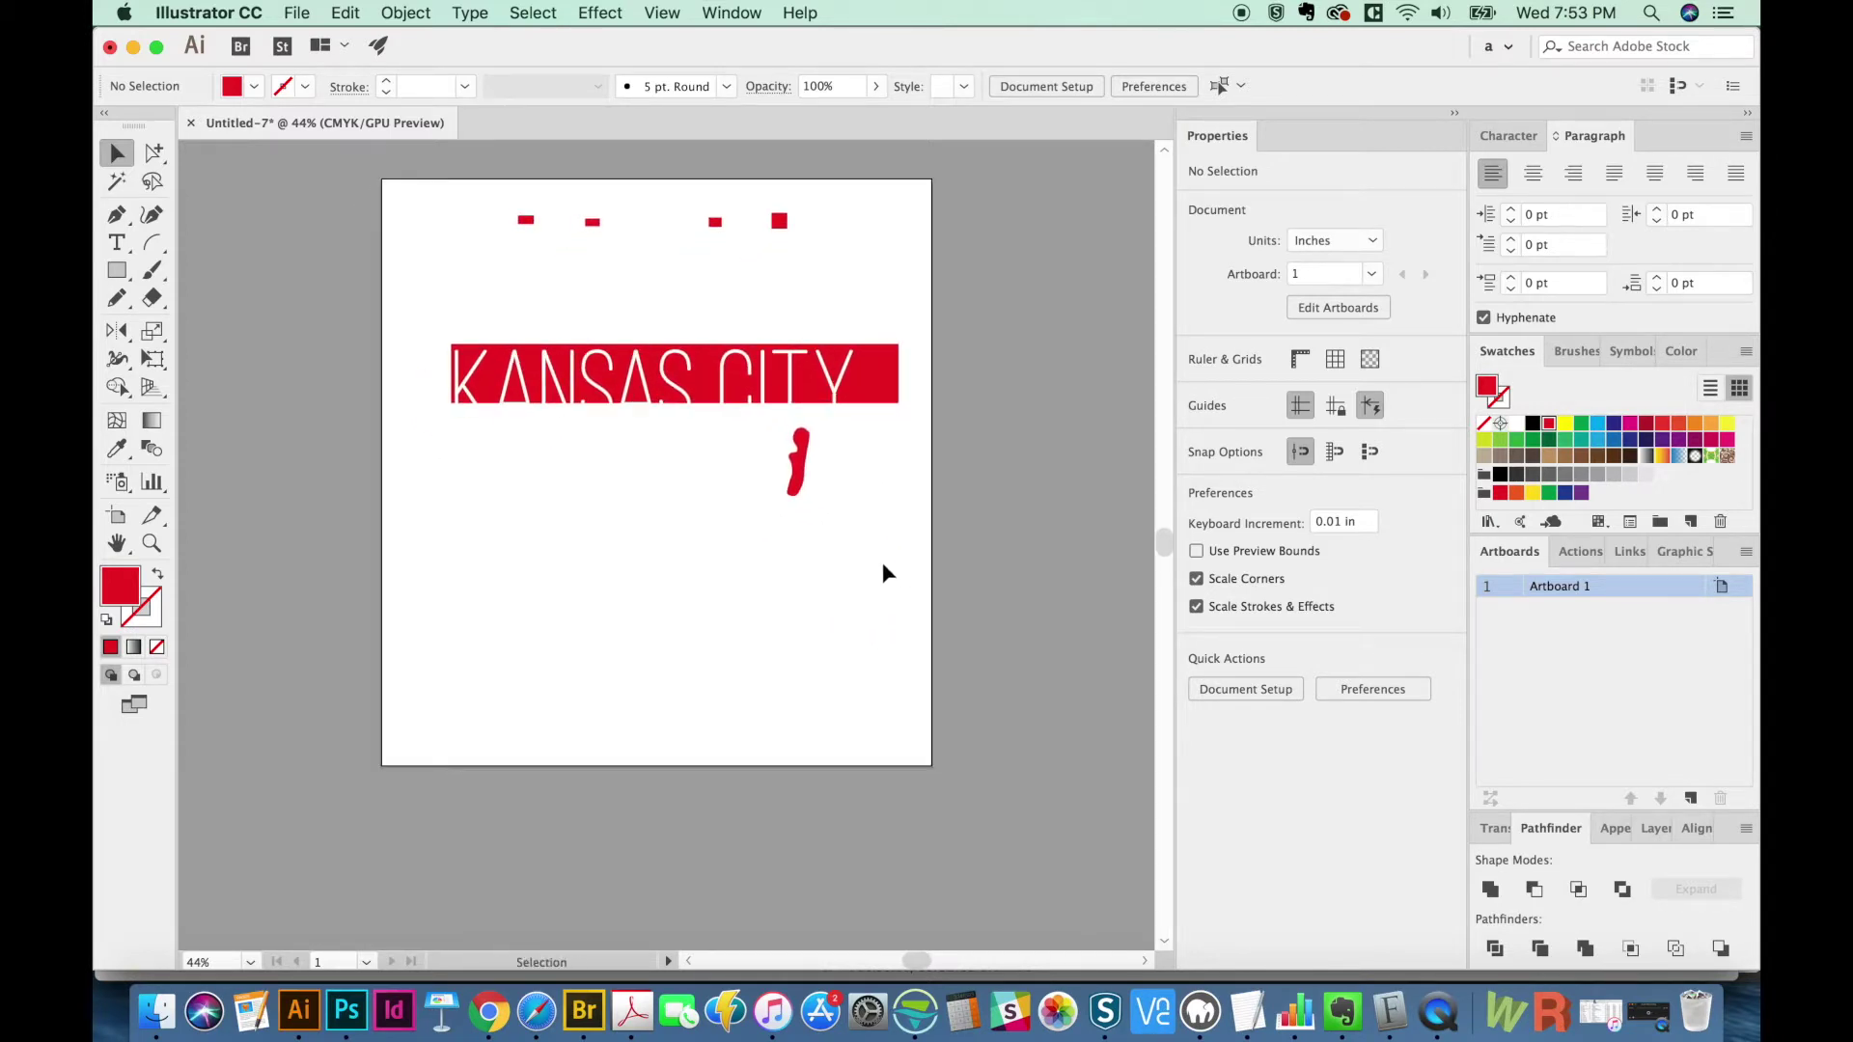
pyautogui.press('super+z')
pyautogui.hscroll(2, 907, 483)
pyautogui.press('Delete')
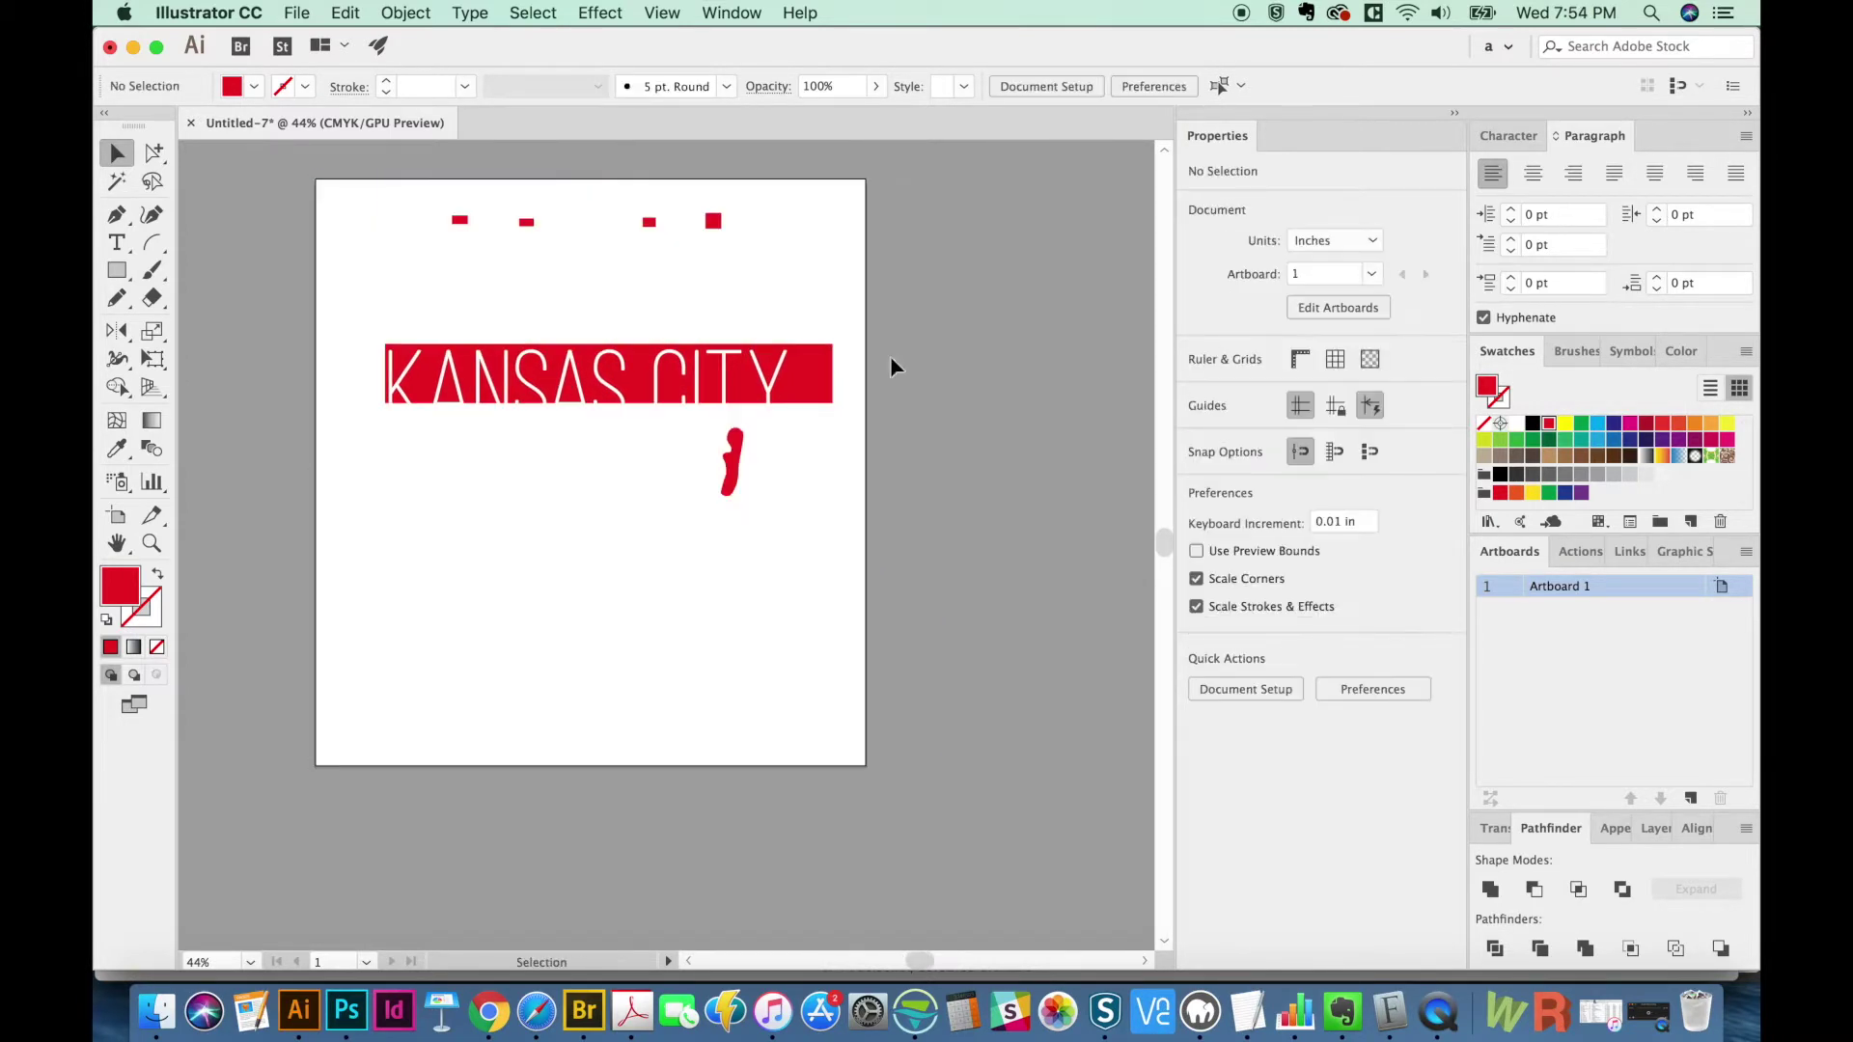
# - Move the whole heart artwork off the artboard to the empty area on its right
pyautogui.moveTo(908, 198); pyautogui.dragTo(331, 880)
pyautogui.moveTo(482, 377); pyautogui.dragTo(997, 439)
pyautogui.hscroll(5, 965, 608)
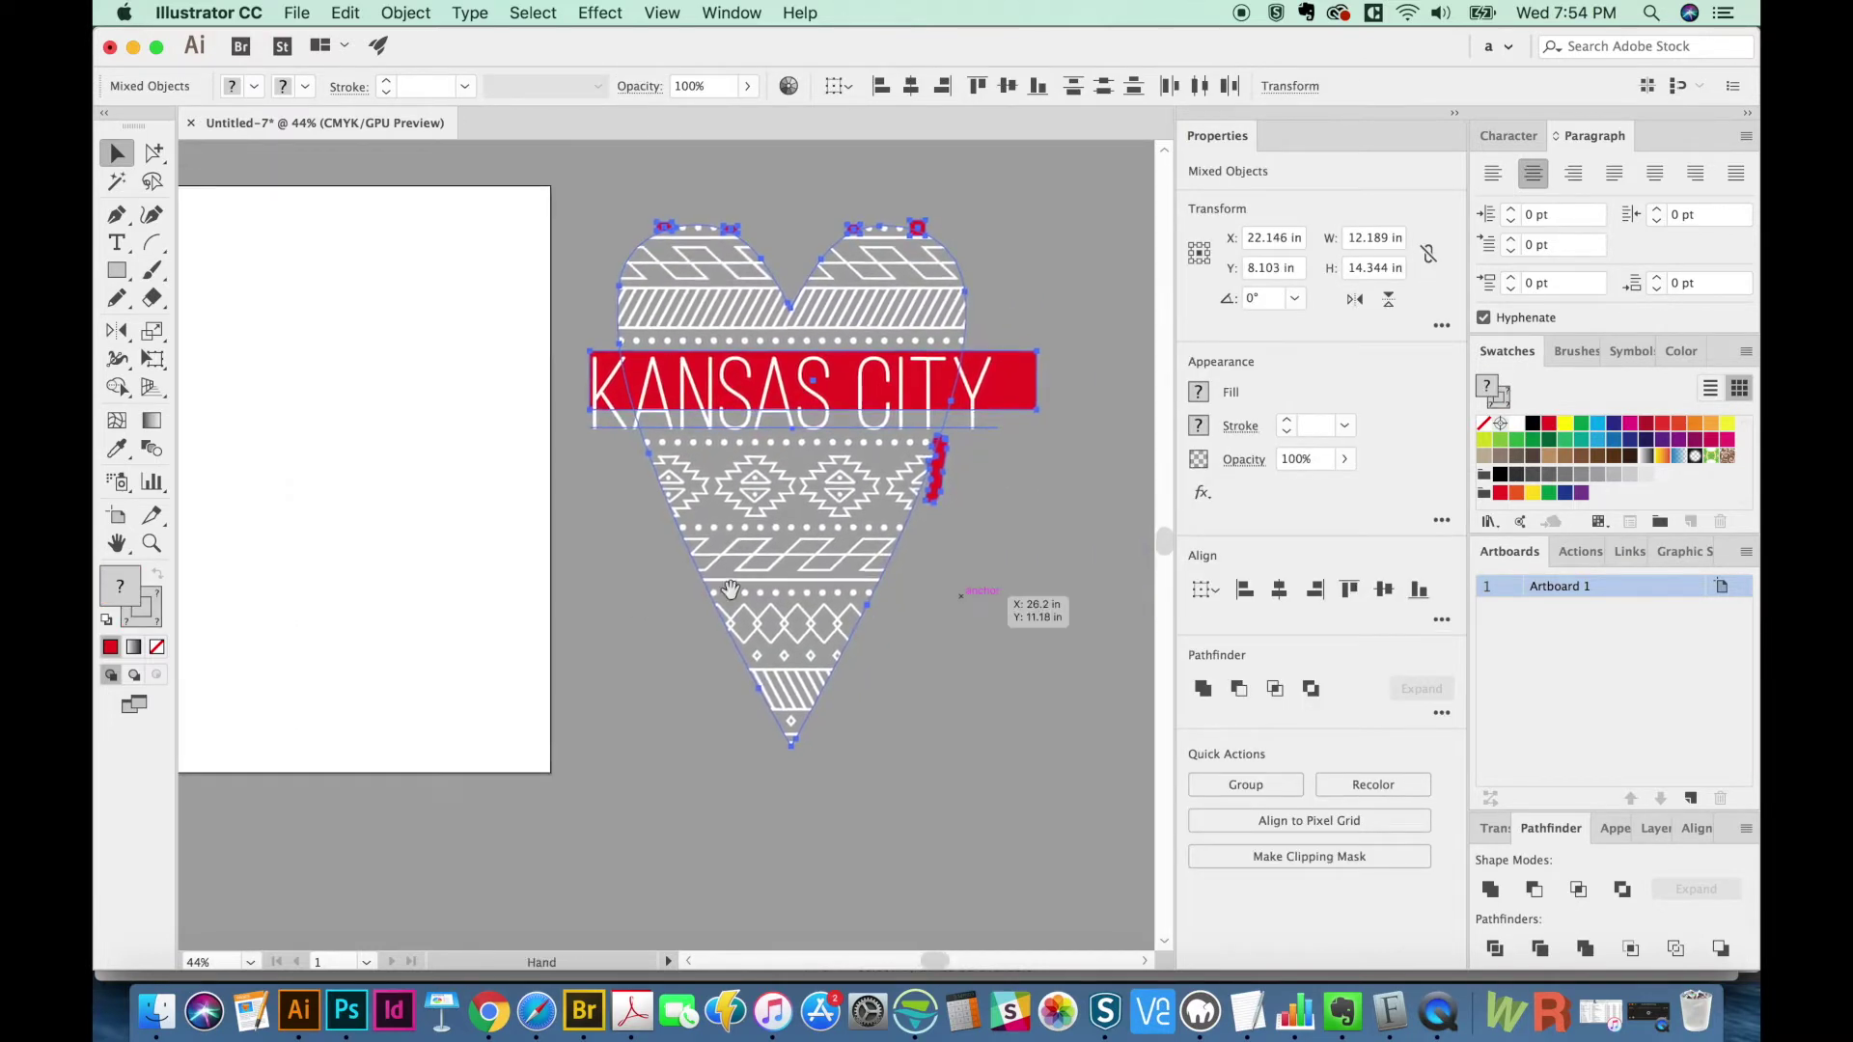
pyautogui.click(1082, 343)
pyautogui.hscroll(1, 975, 207)
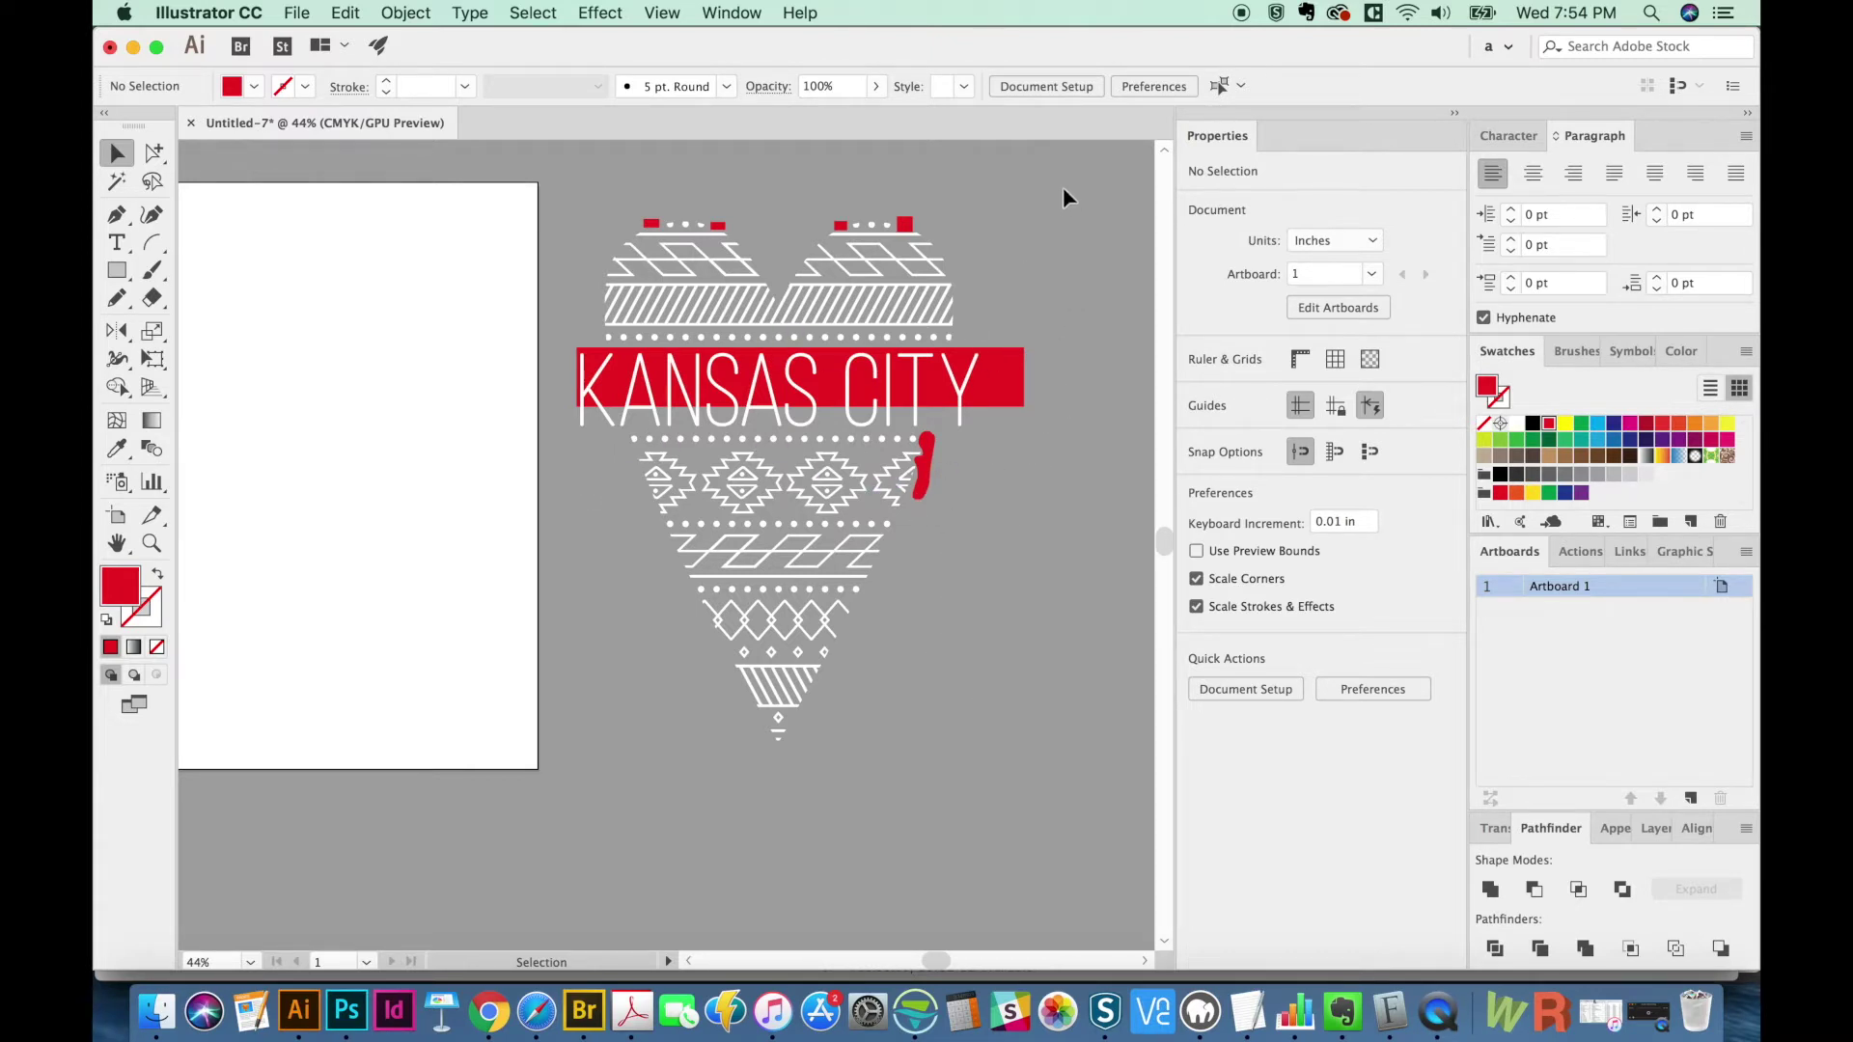
# - Select all the artwork and check its underlying paths in outline view
pyautogui.press('super+a')
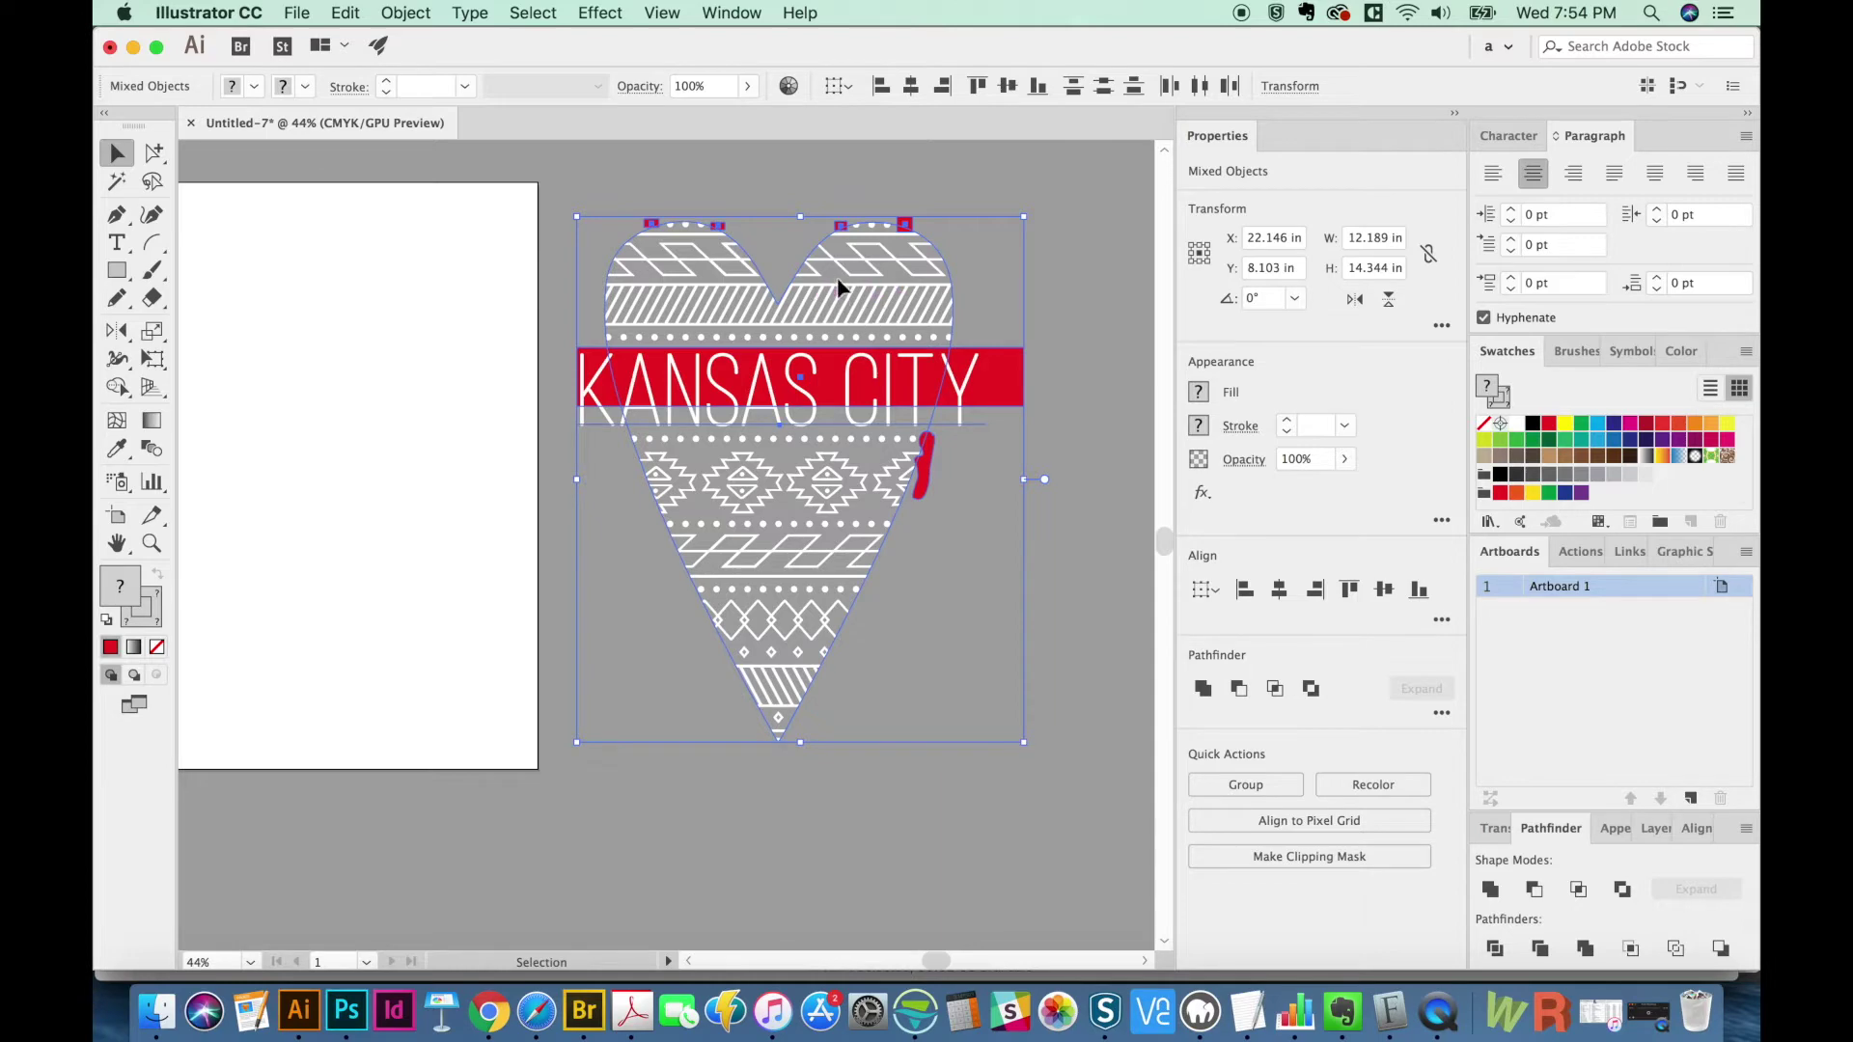
pyautogui.press('super+y')
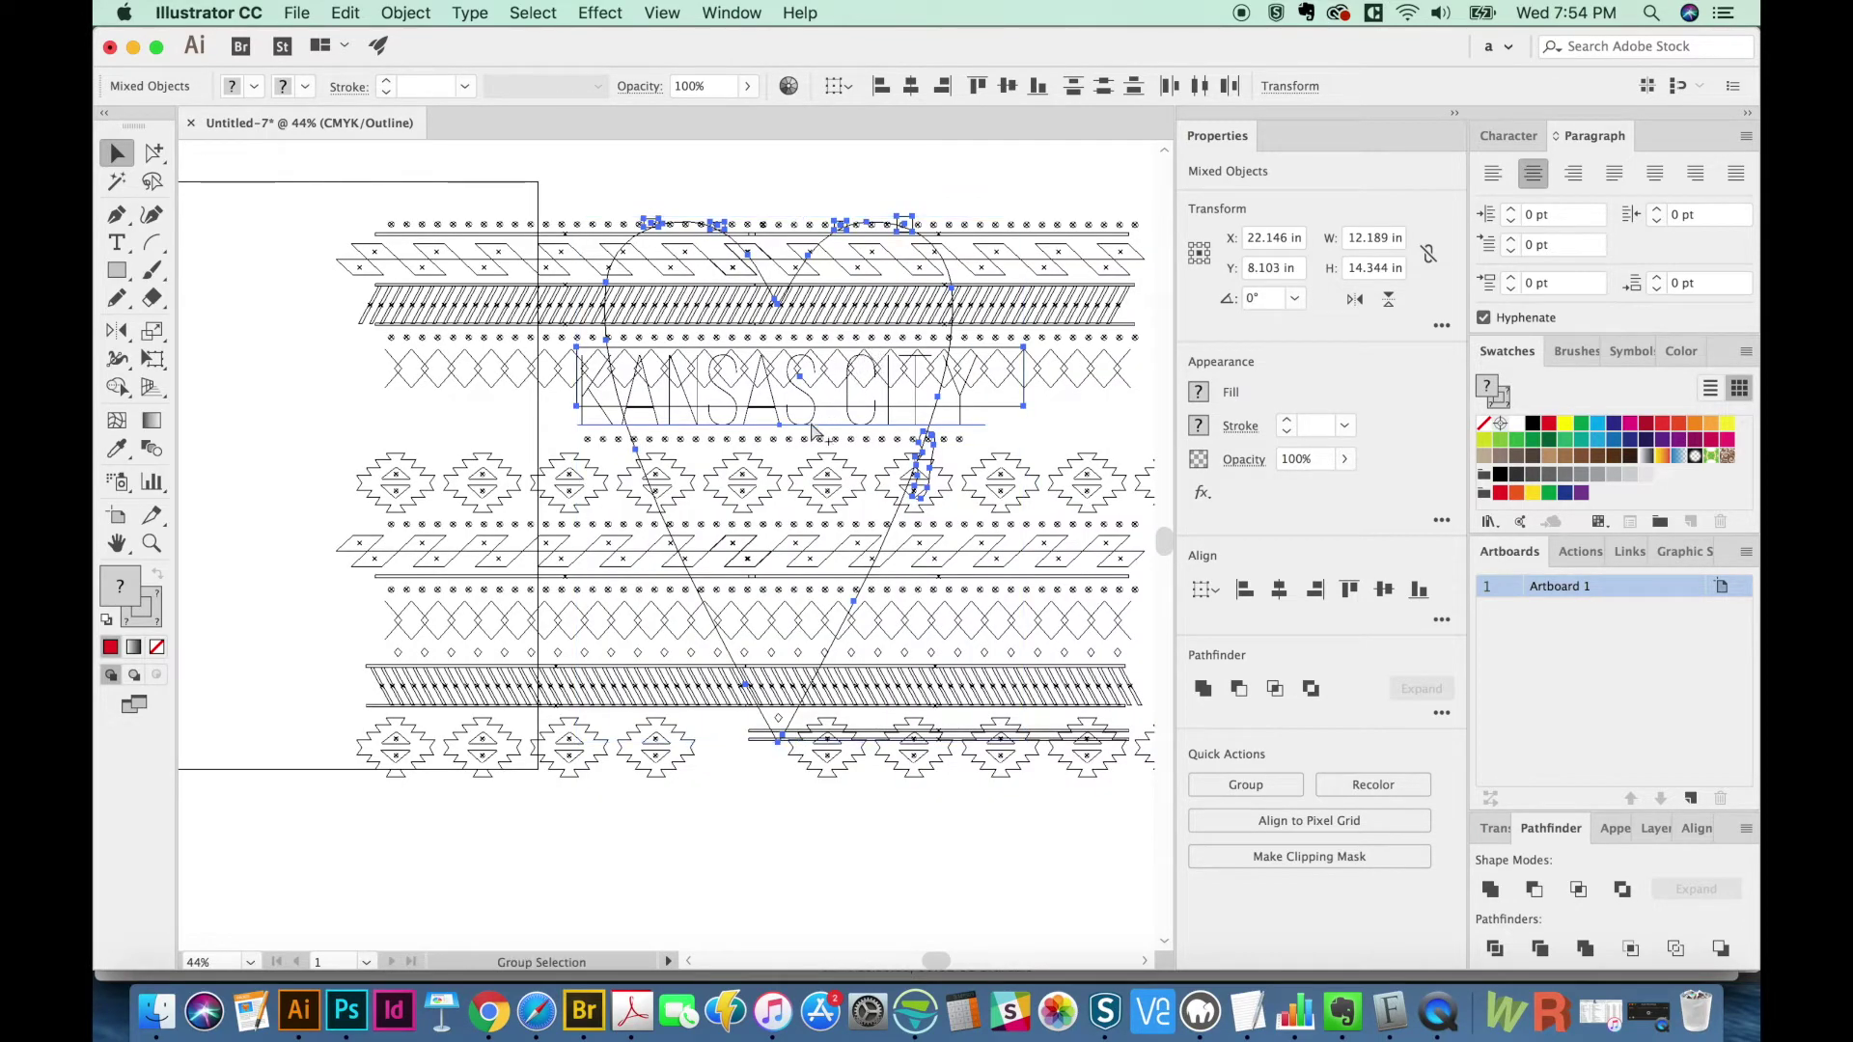
pyautogui.press('super+y')
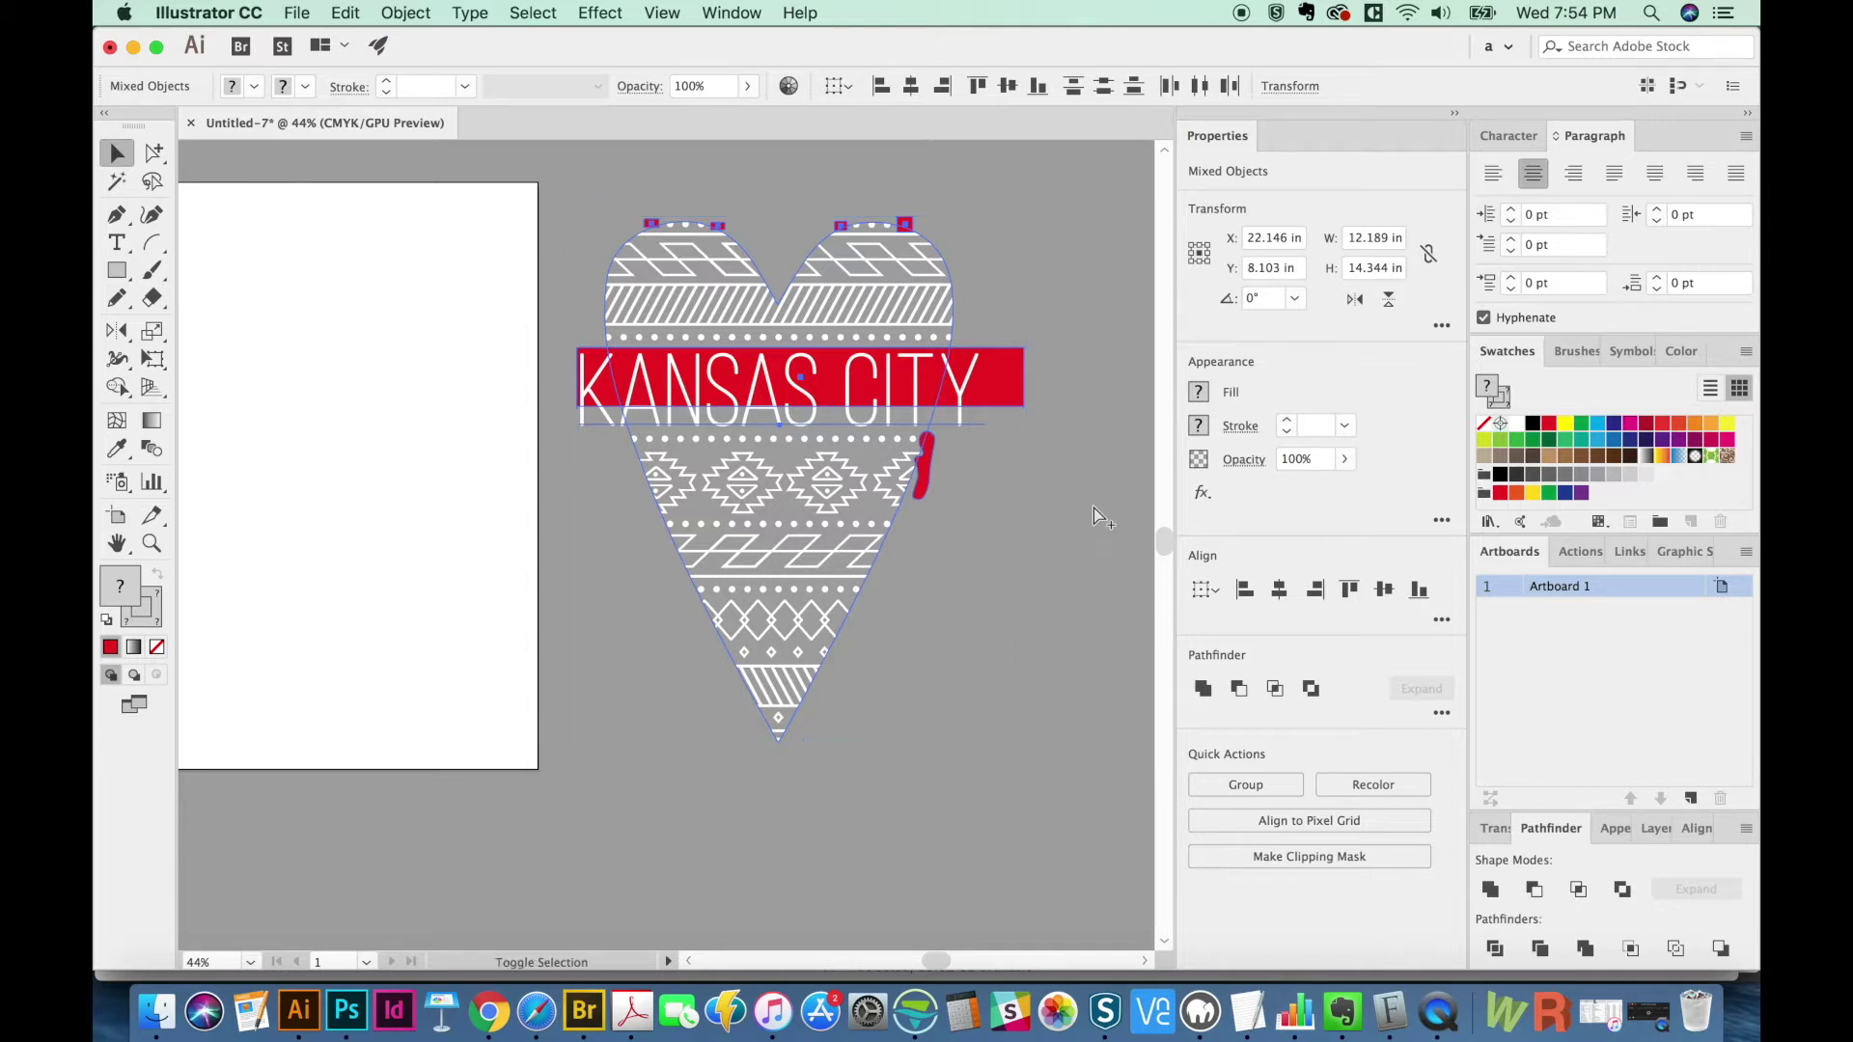
# - Convert the Kansas City lettering to outlines and expand the selected artwork into filled shapes
pyautogui.press('super+shift+o')
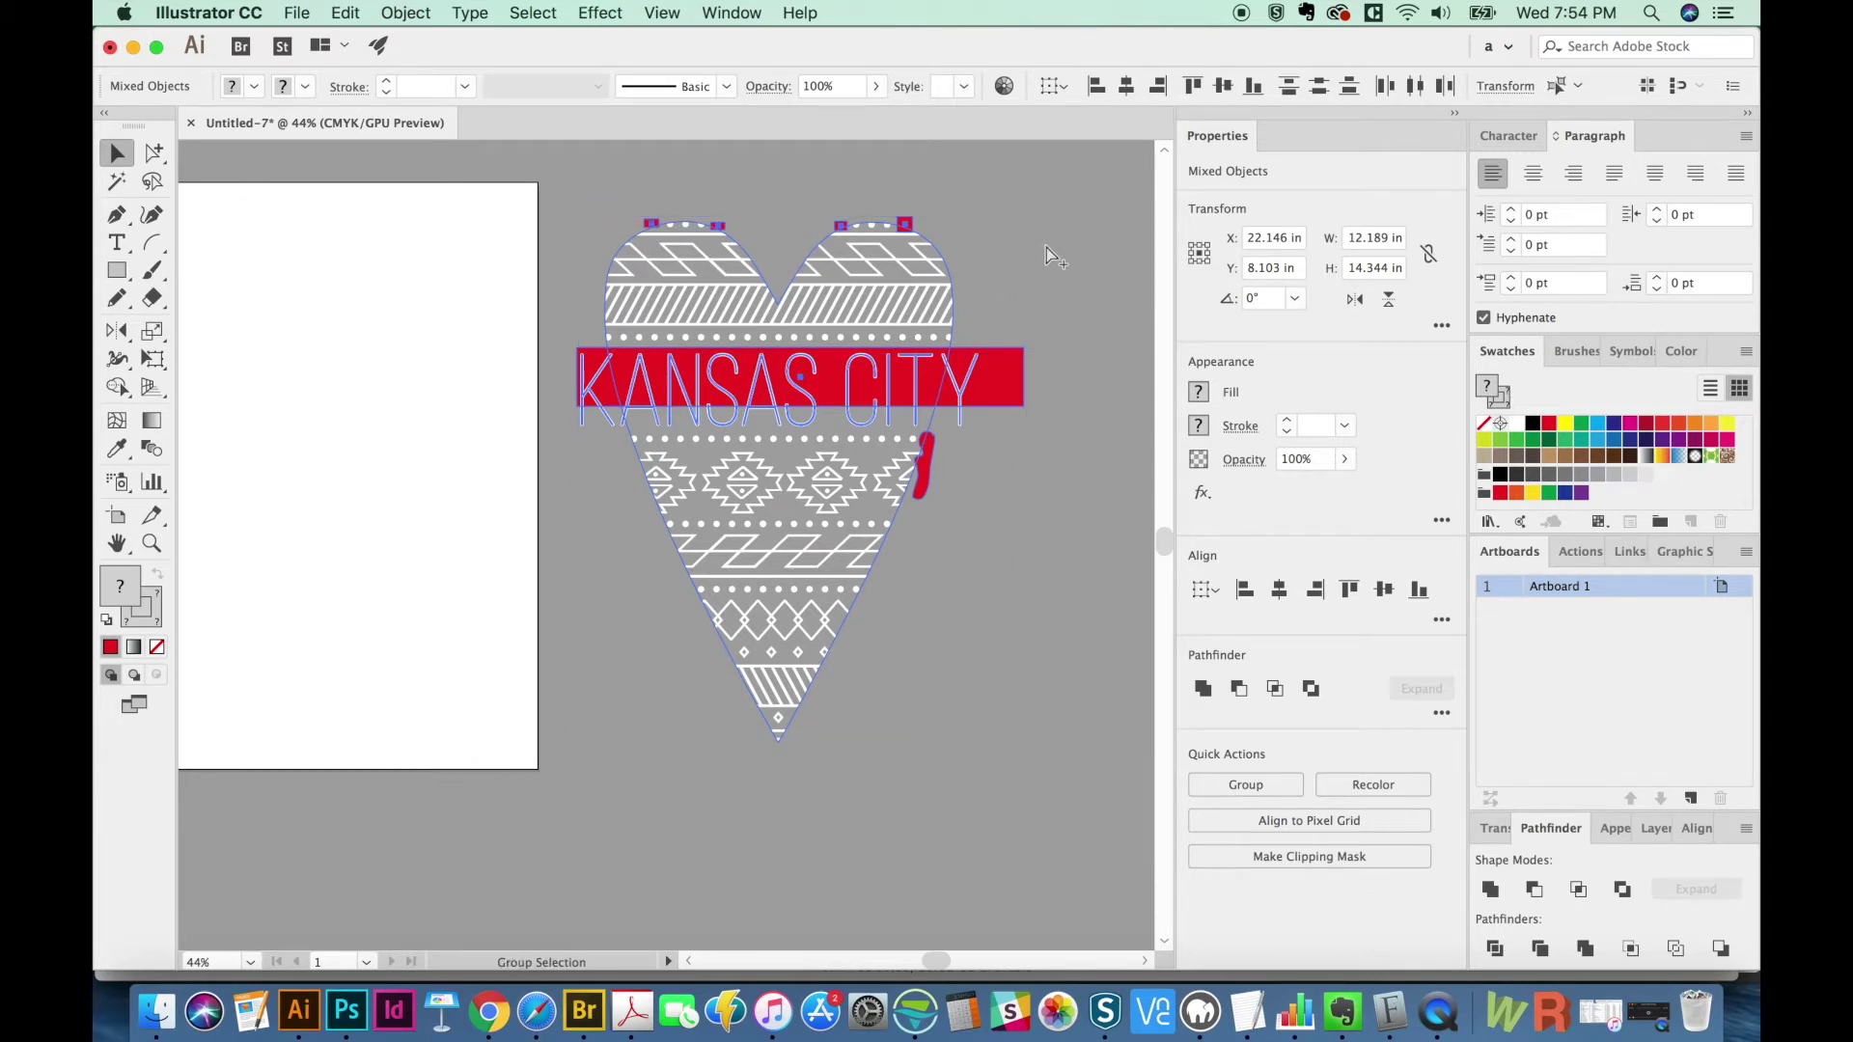
pyautogui.press('super+alt+e')
pyautogui.press('Return')
pyautogui.press('super+y')
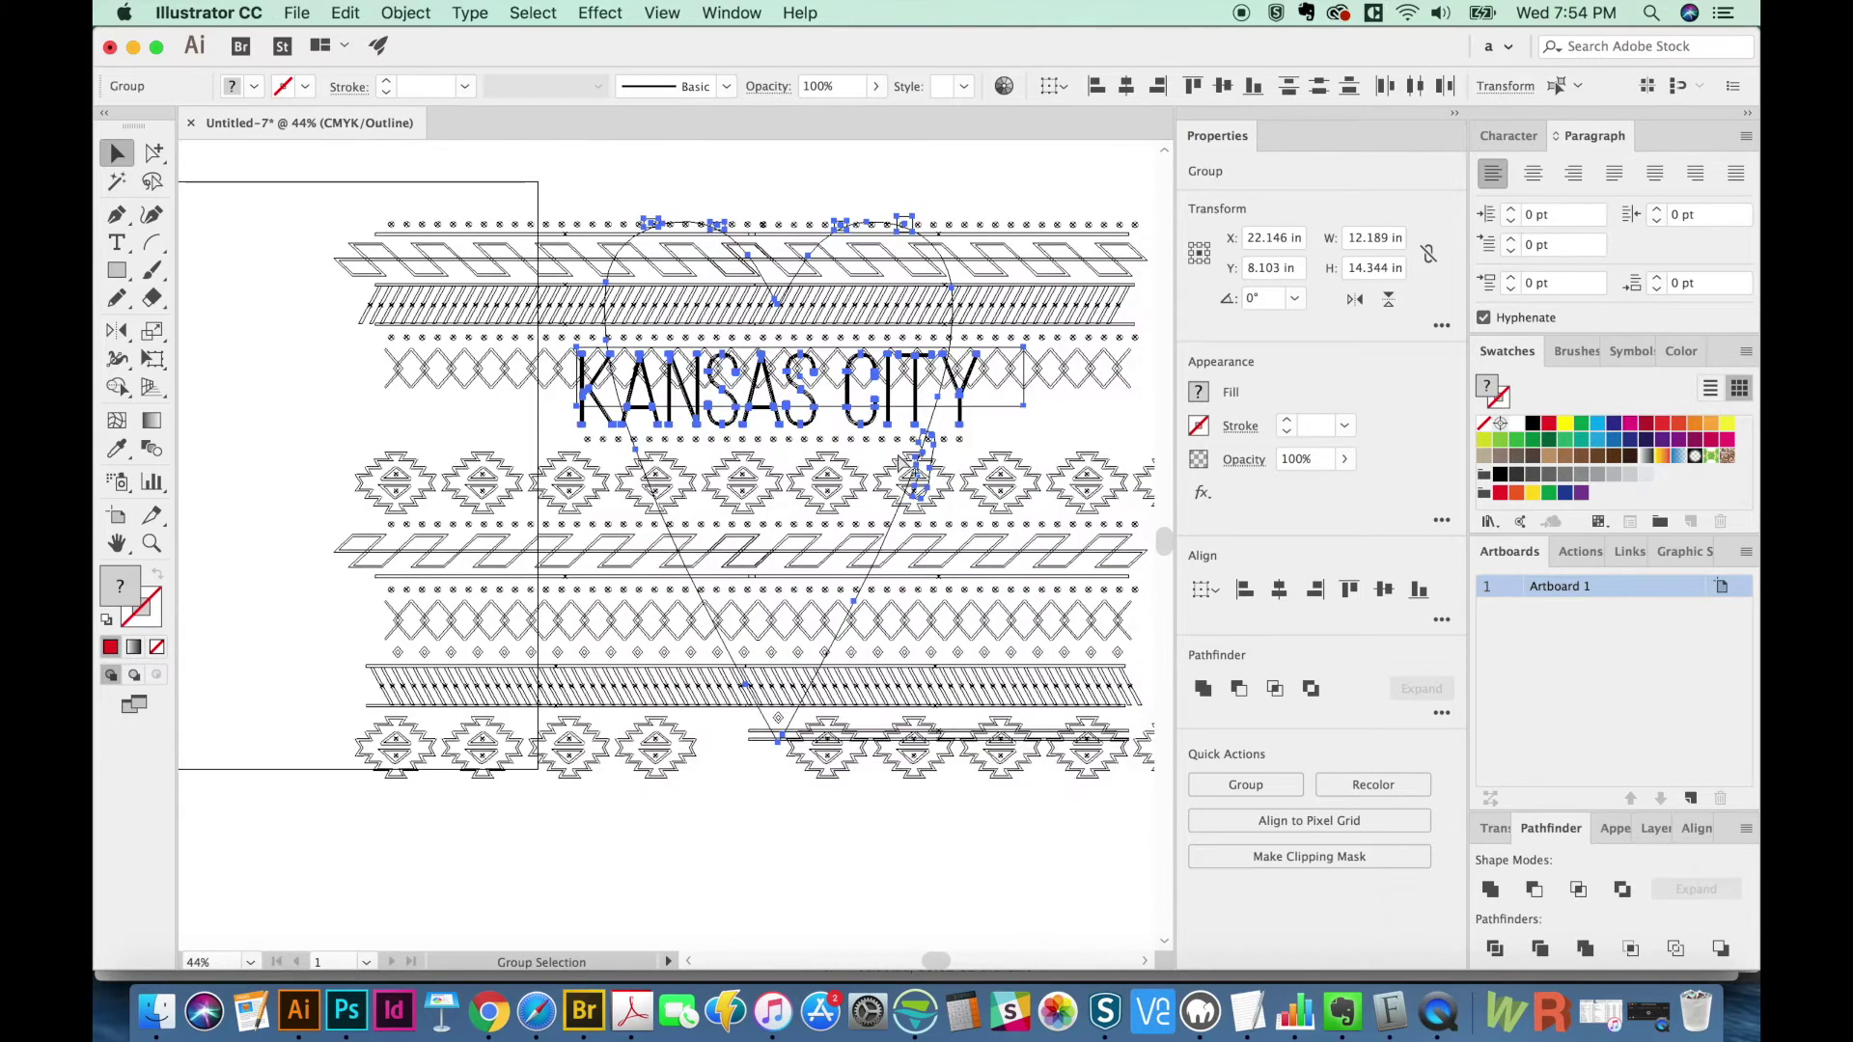
# - Examine the expanded shapes up close around the lettering, comparing outline view with the normal preview
pyautogui.press('z')
pyautogui.moveTo(958, 337); pyautogui.dragTo(781, 545)
pyautogui.press('super+y')
pyautogui.press('super+y')
pyautogui.keyDown('super'); pyautogui.click(744, 649); pyautogui.keyUp('super')
pyautogui.scroll(2, 561, 534)
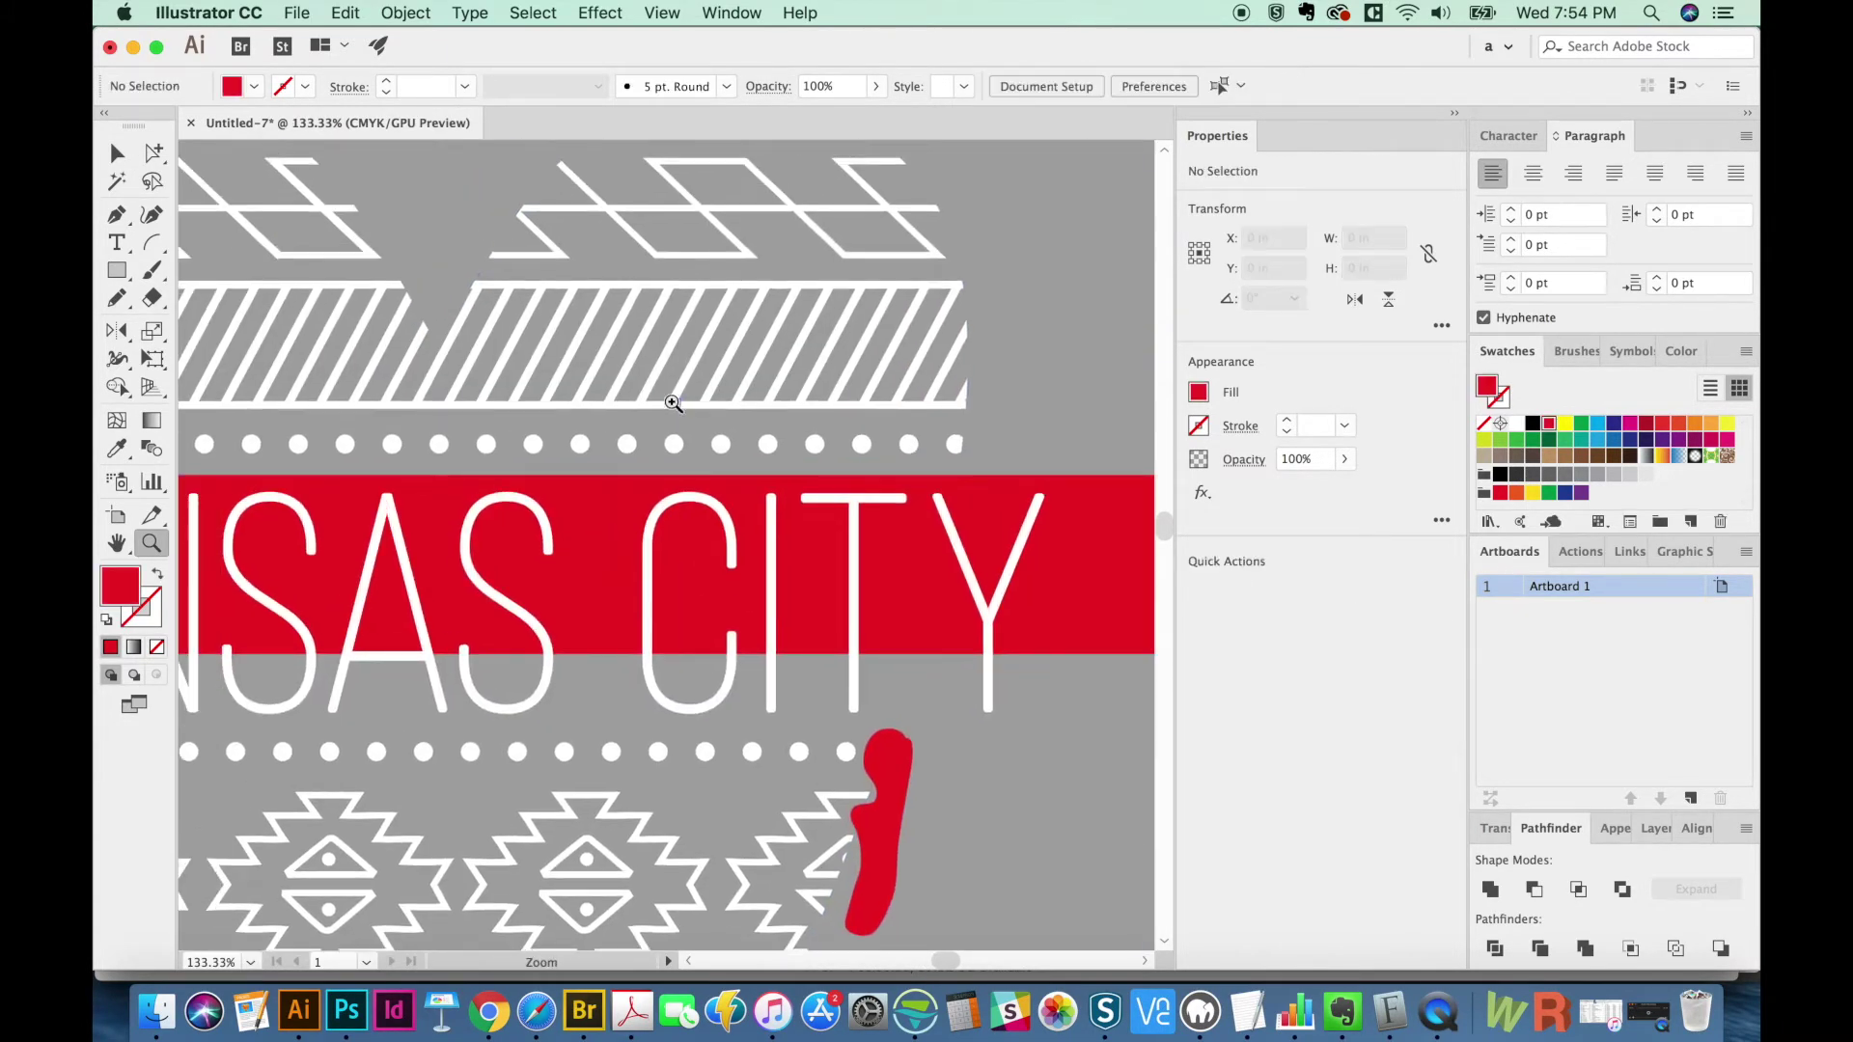
# - Select all the white pattern shapes behind the lettering, extending past the heart mask, and unite them
pyautogui.press('a')
pyautogui.keyDown('alt'); pyautogui.click(701, 345); pyautogui.keyUp('alt')
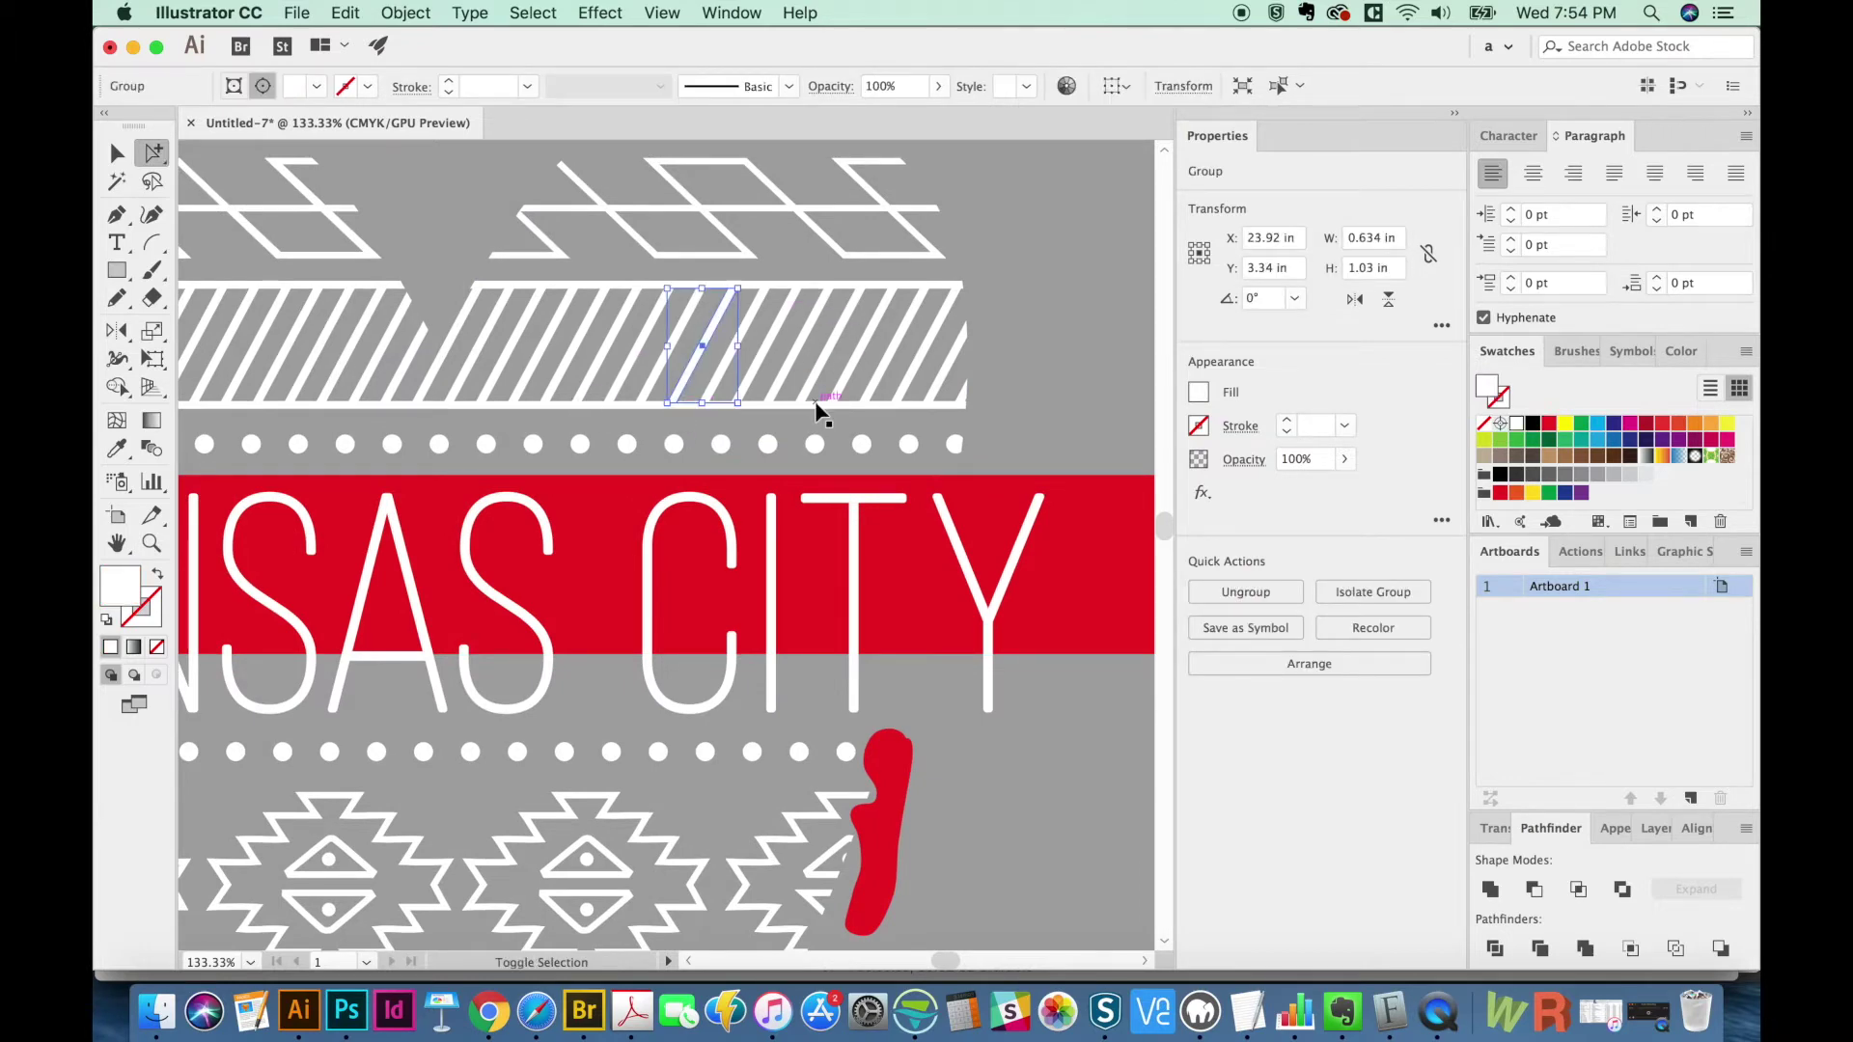
pyautogui.press('super+a')
pyautogui.press('v')
pyautogui.keyDown('shift'); pyautogui.click(777, 711); pyautogui.keyUp('shift')
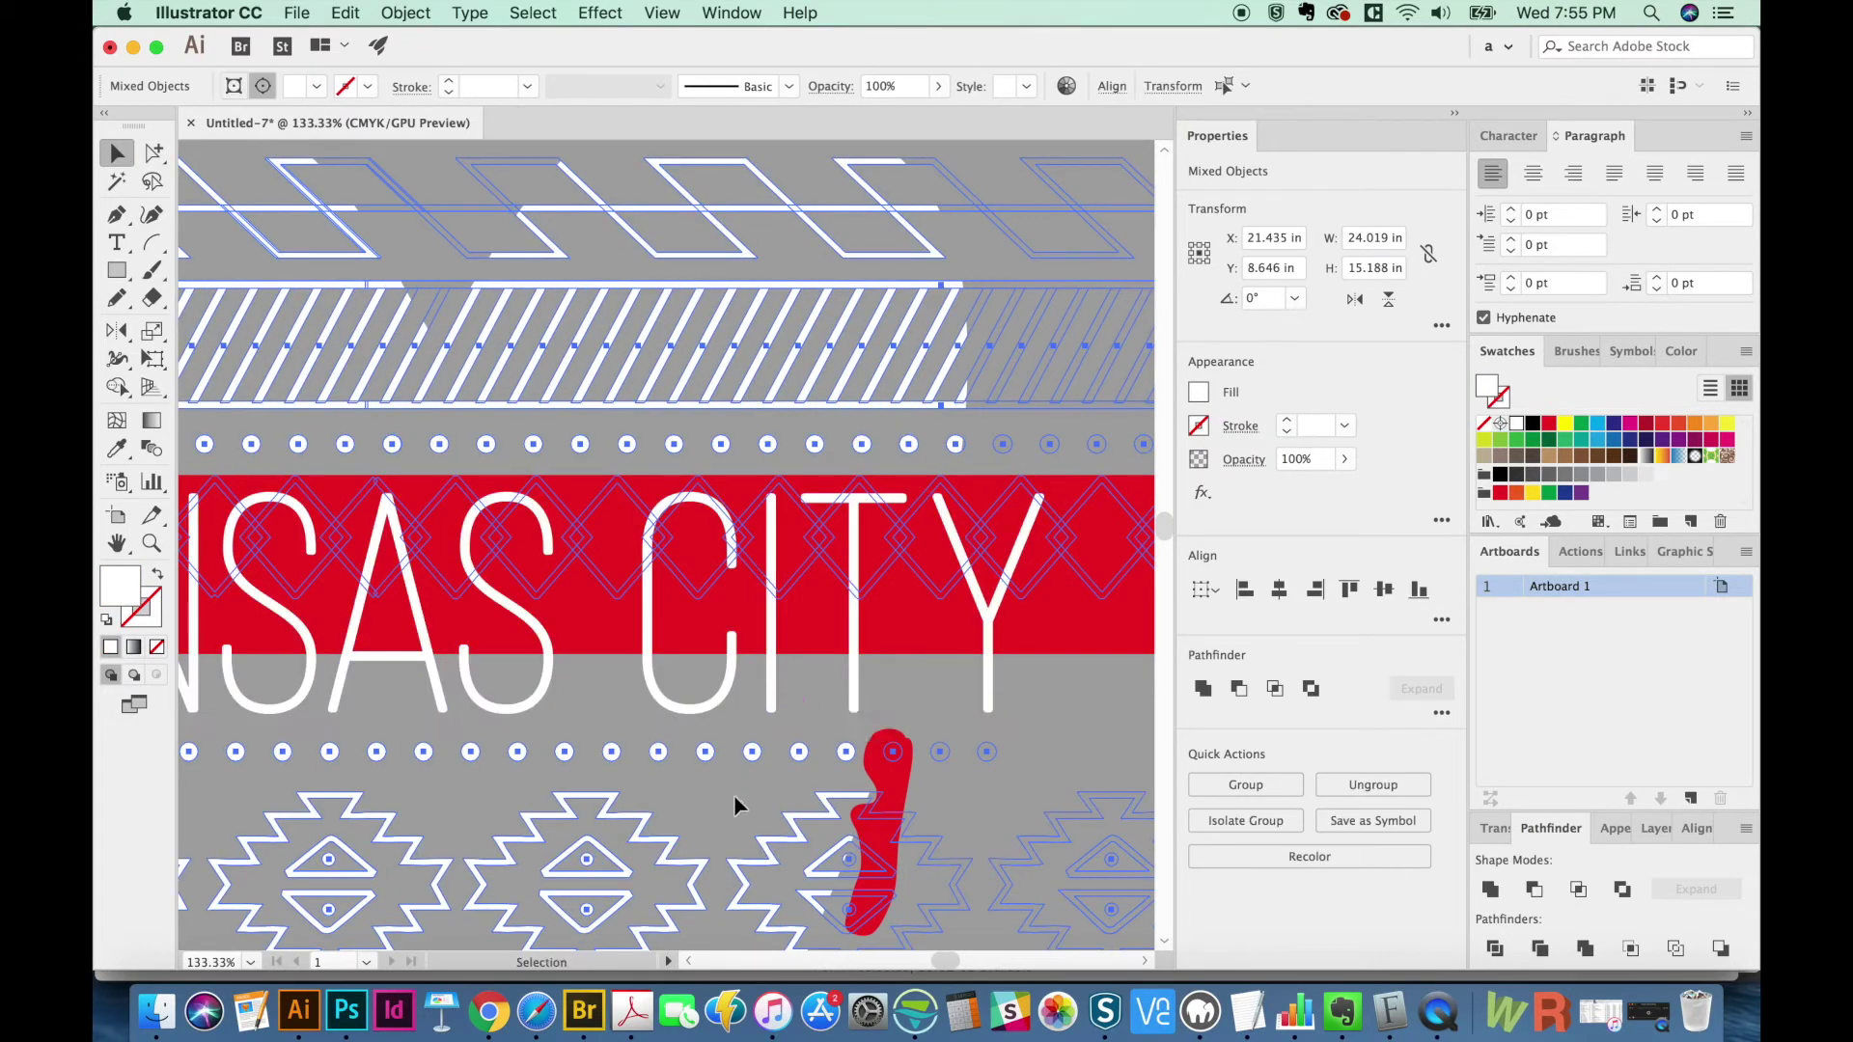
pyautogui.scroll(-5, 721, 745)
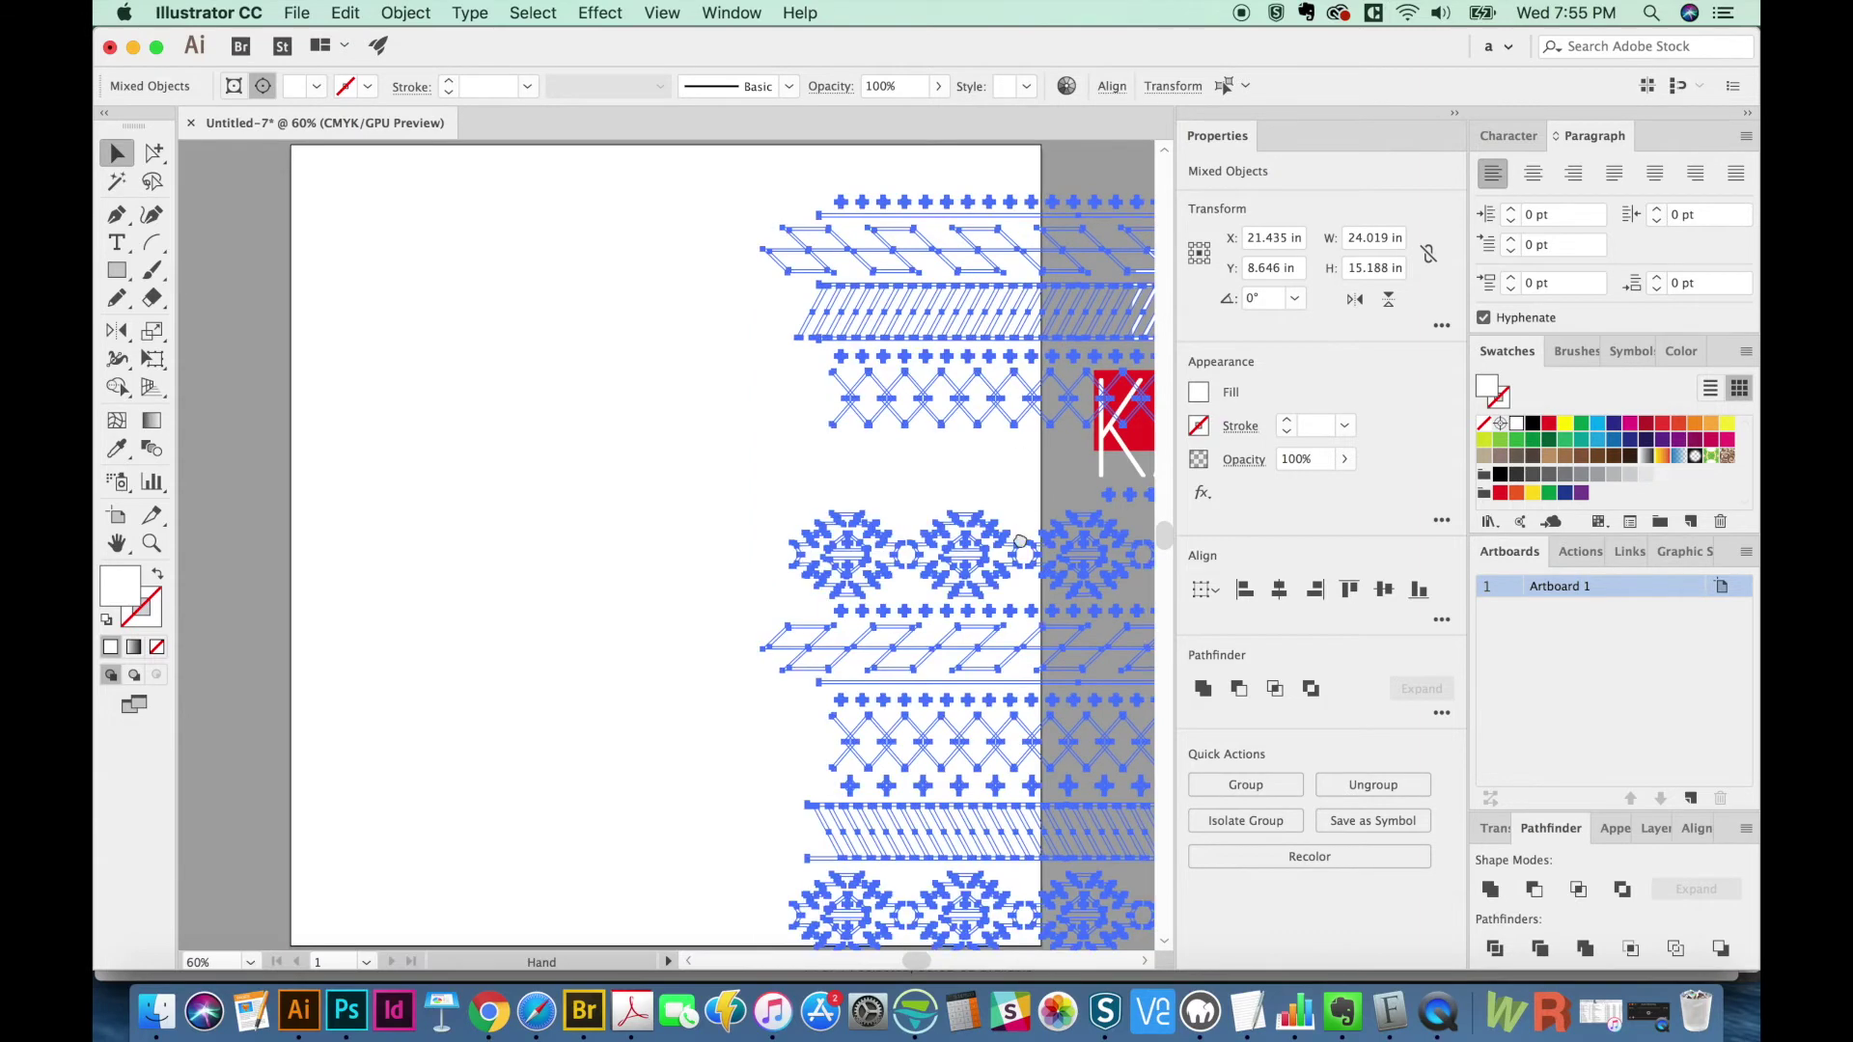
pyautogui.scroll(3, 716, 558)
pyautogui.moveTo(716, 558); pyautogui.dragTo(528, 572)
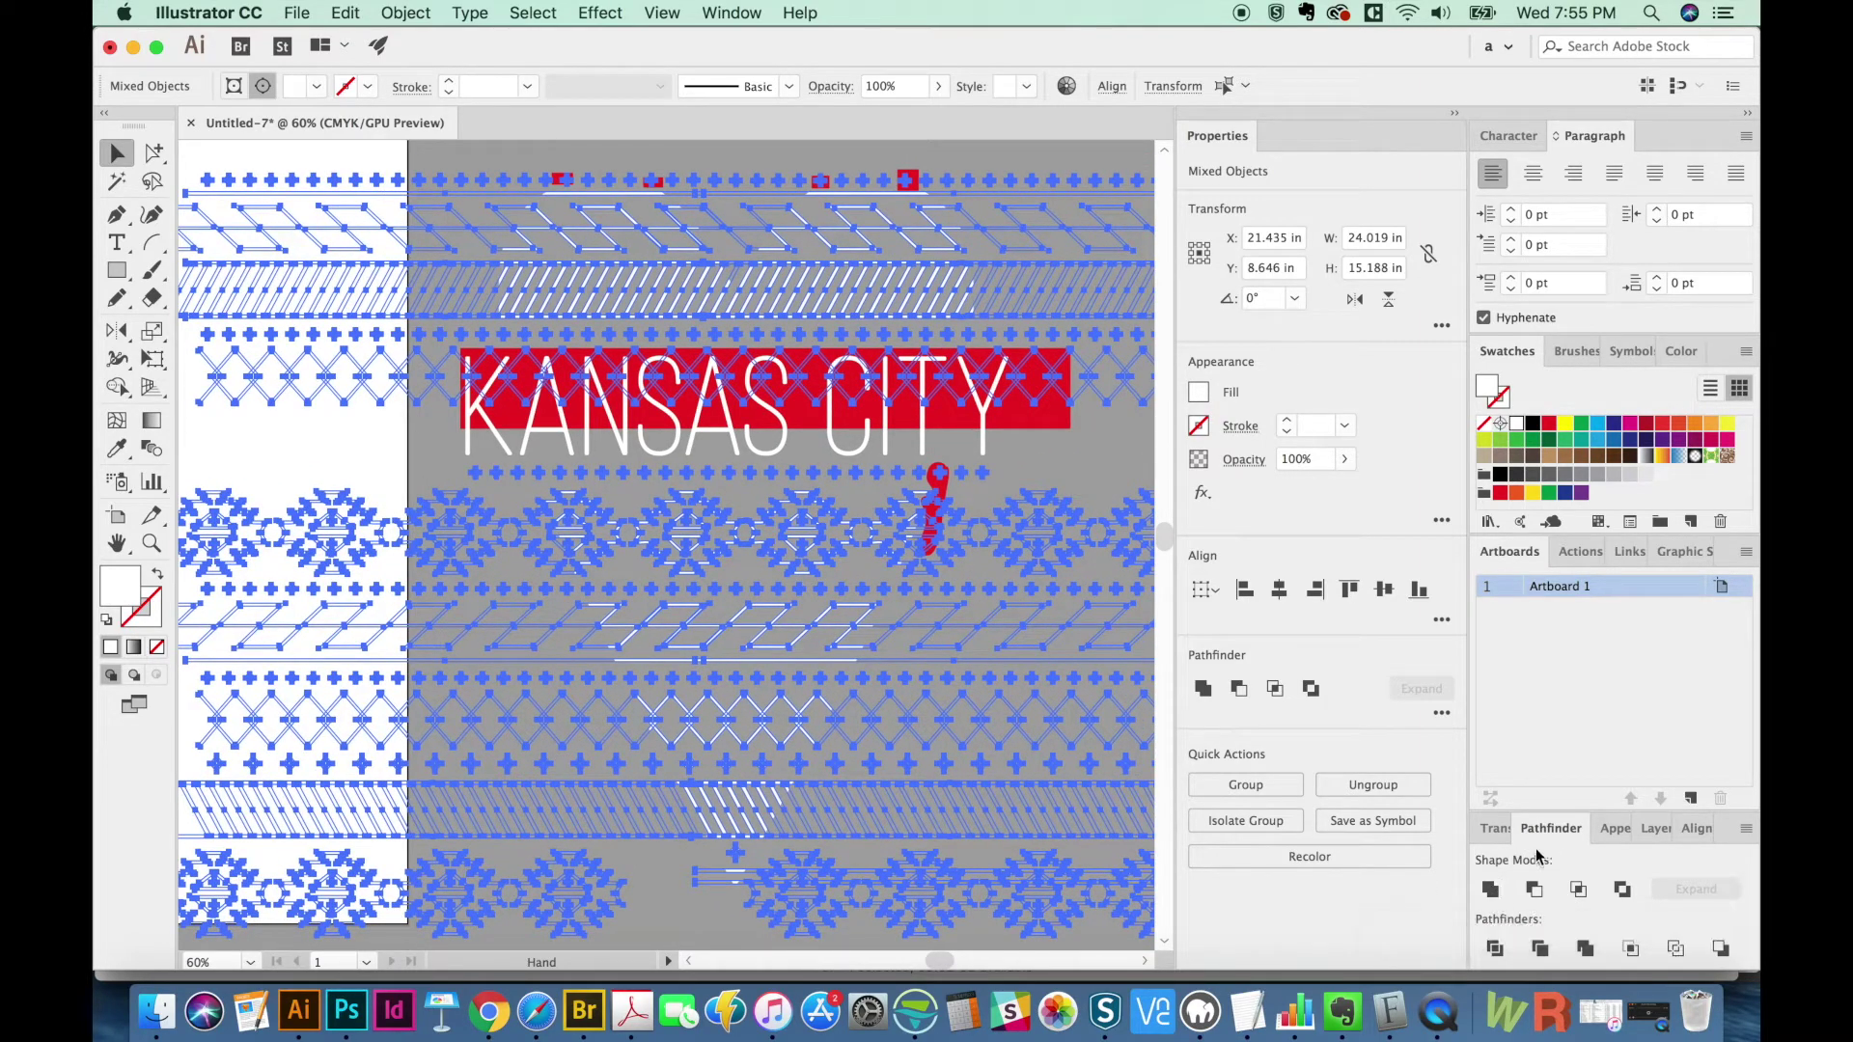
pyautogui.click(1491, 889)
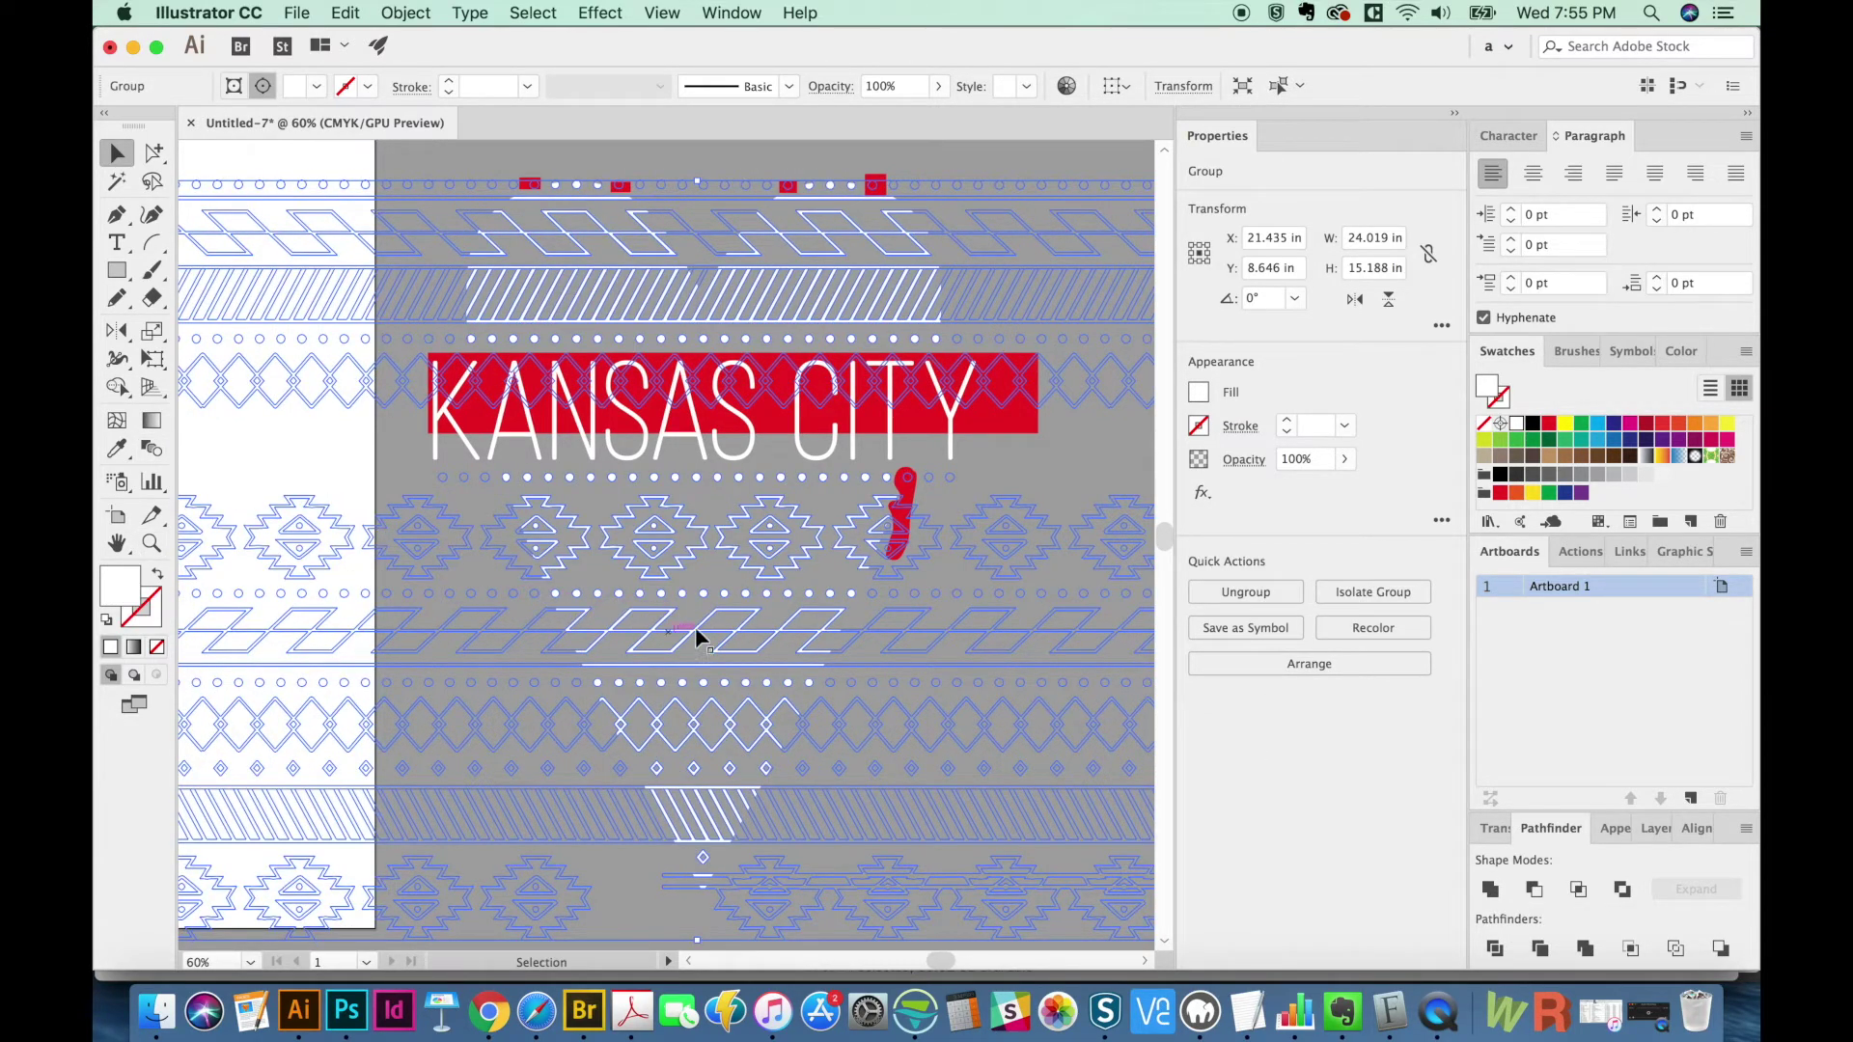
pyautogui.click(751, 593)
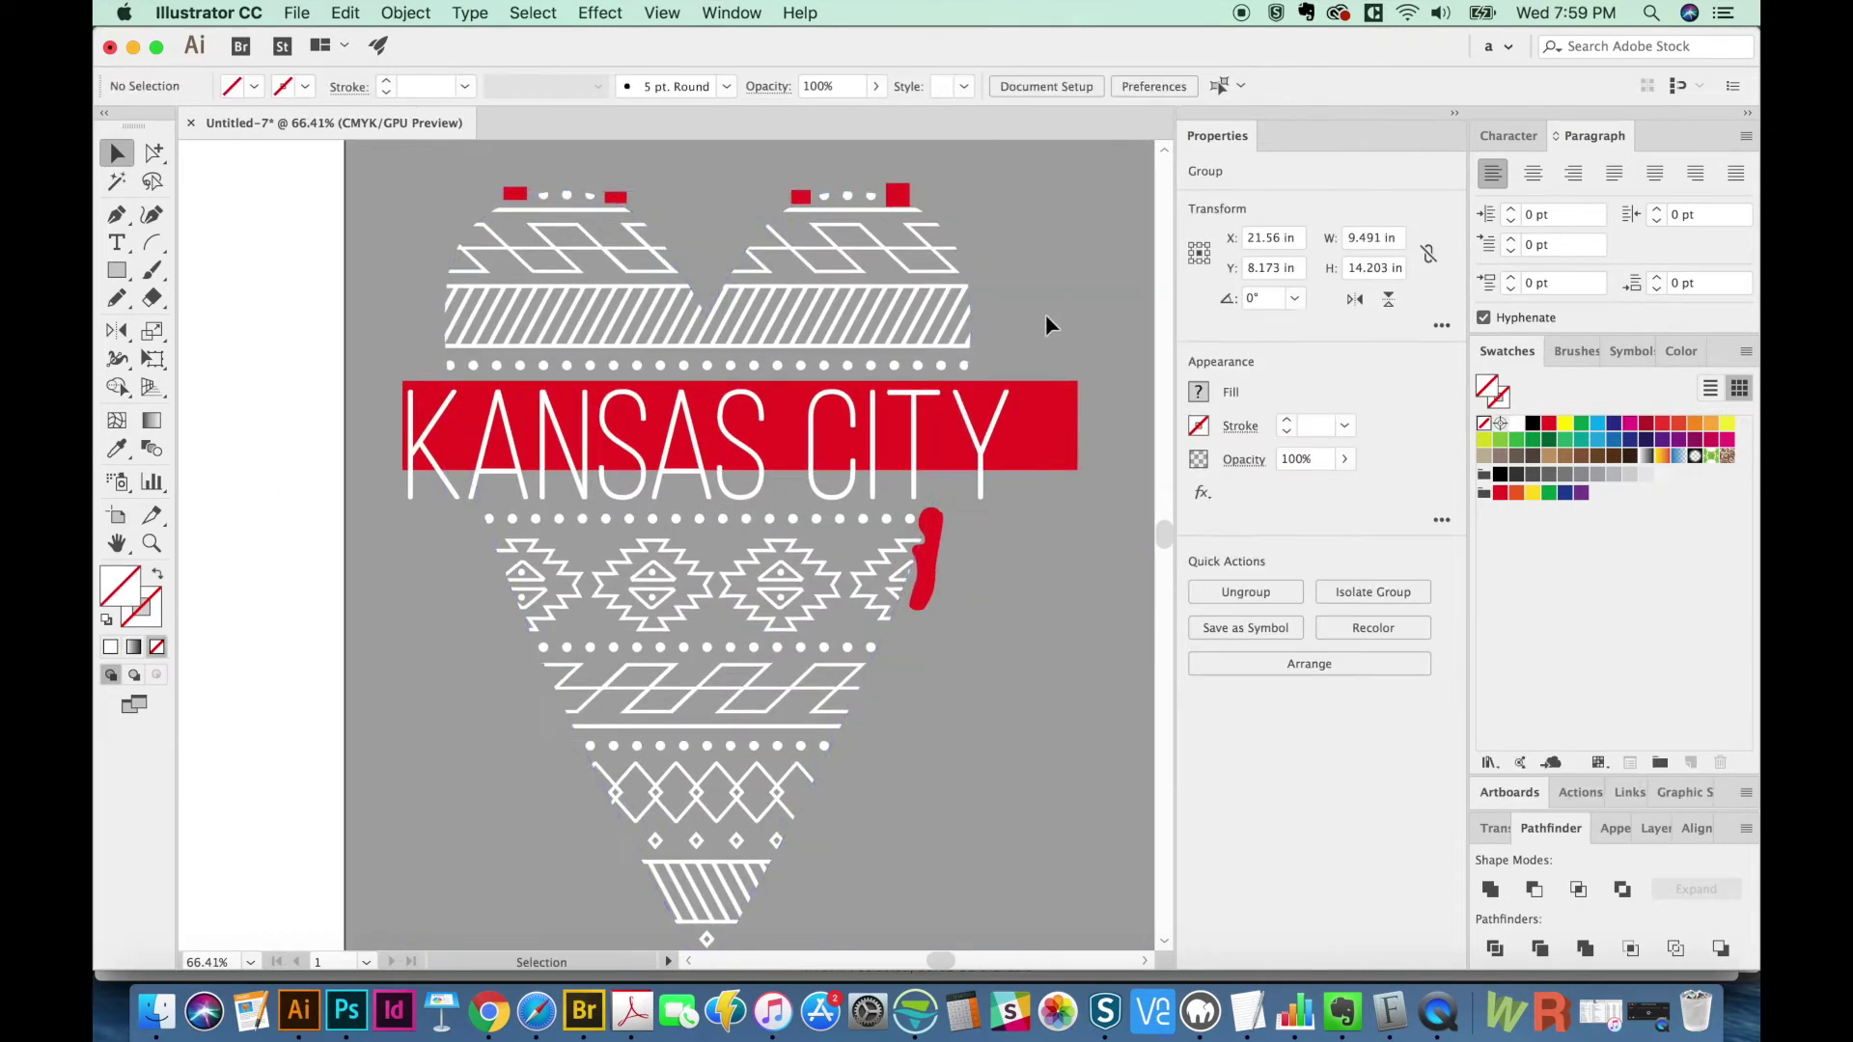
# - Cut the heart-shaped clipping path out of the pattern's clip group and put it back in the same place
pyautogui.click(902, 322)
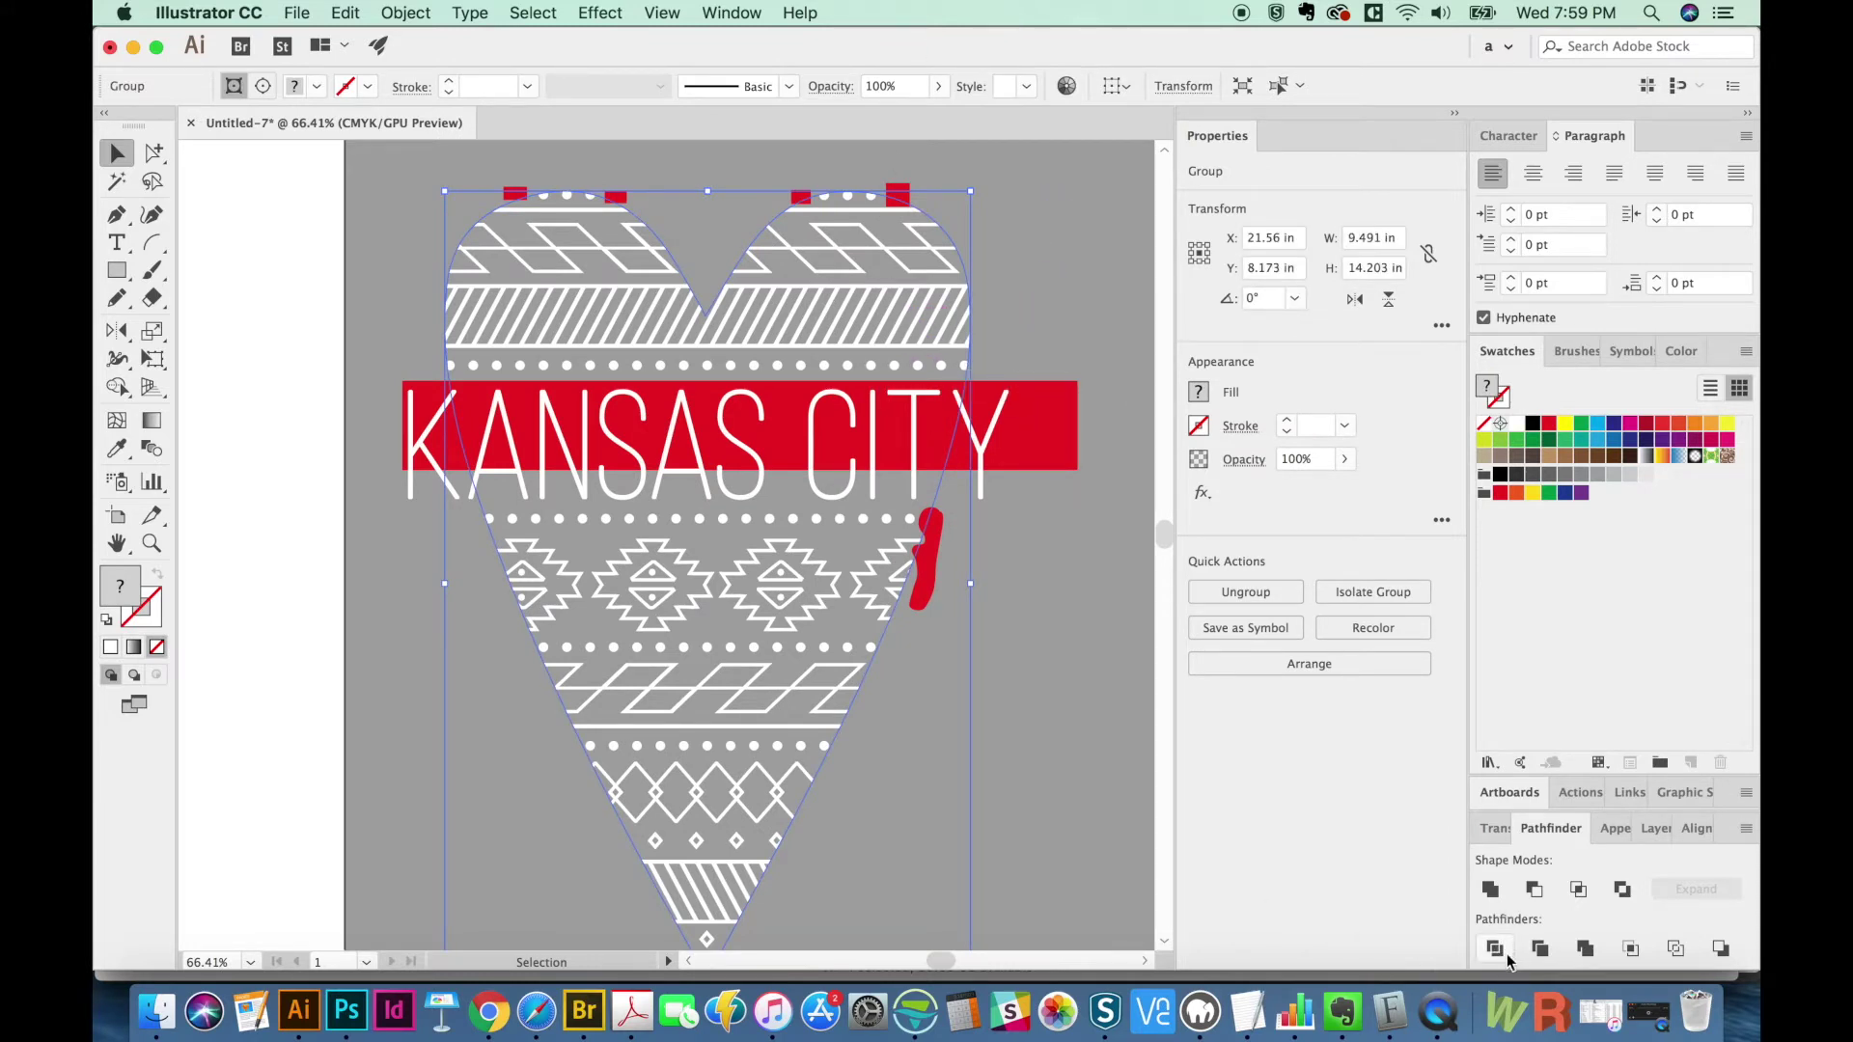
pyautogui.press('super+shift+b')
pyautogui.press('a')
pyautogui.click(907, 165)
pyautogui.click(951, 239)
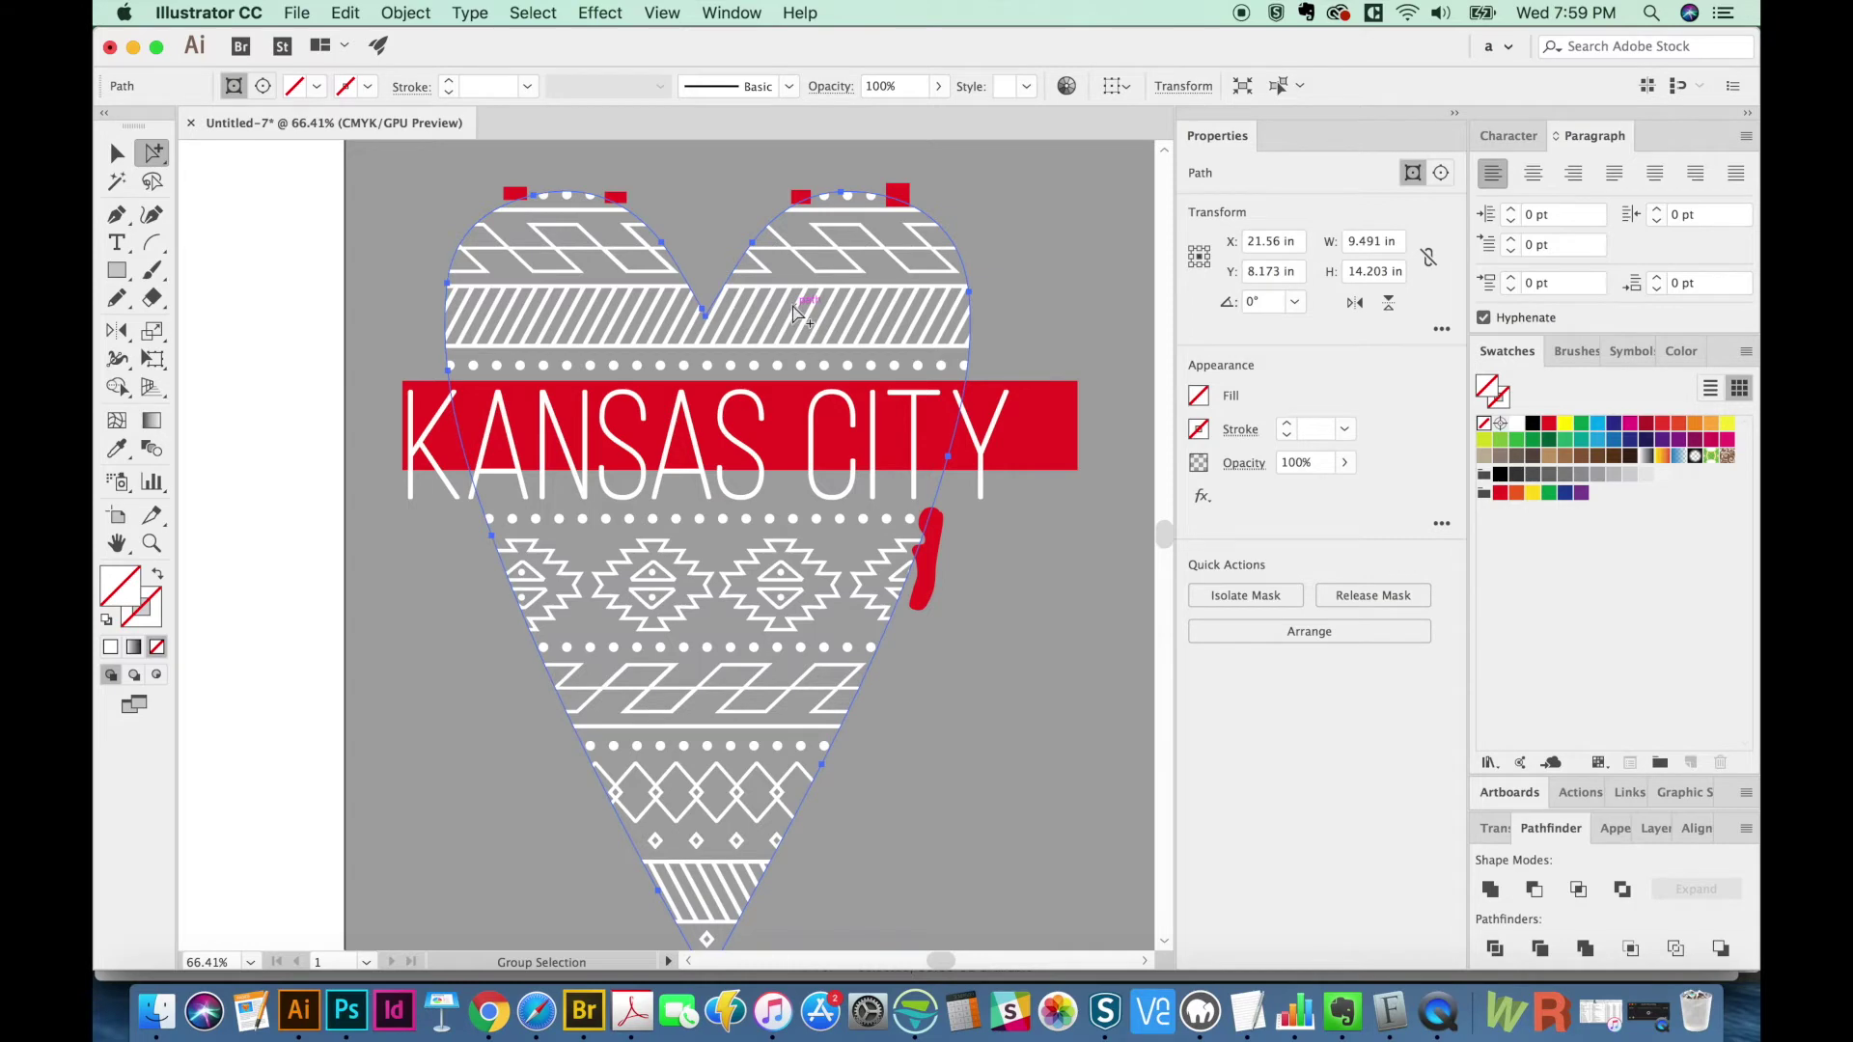
pyautogui.press('Delete')
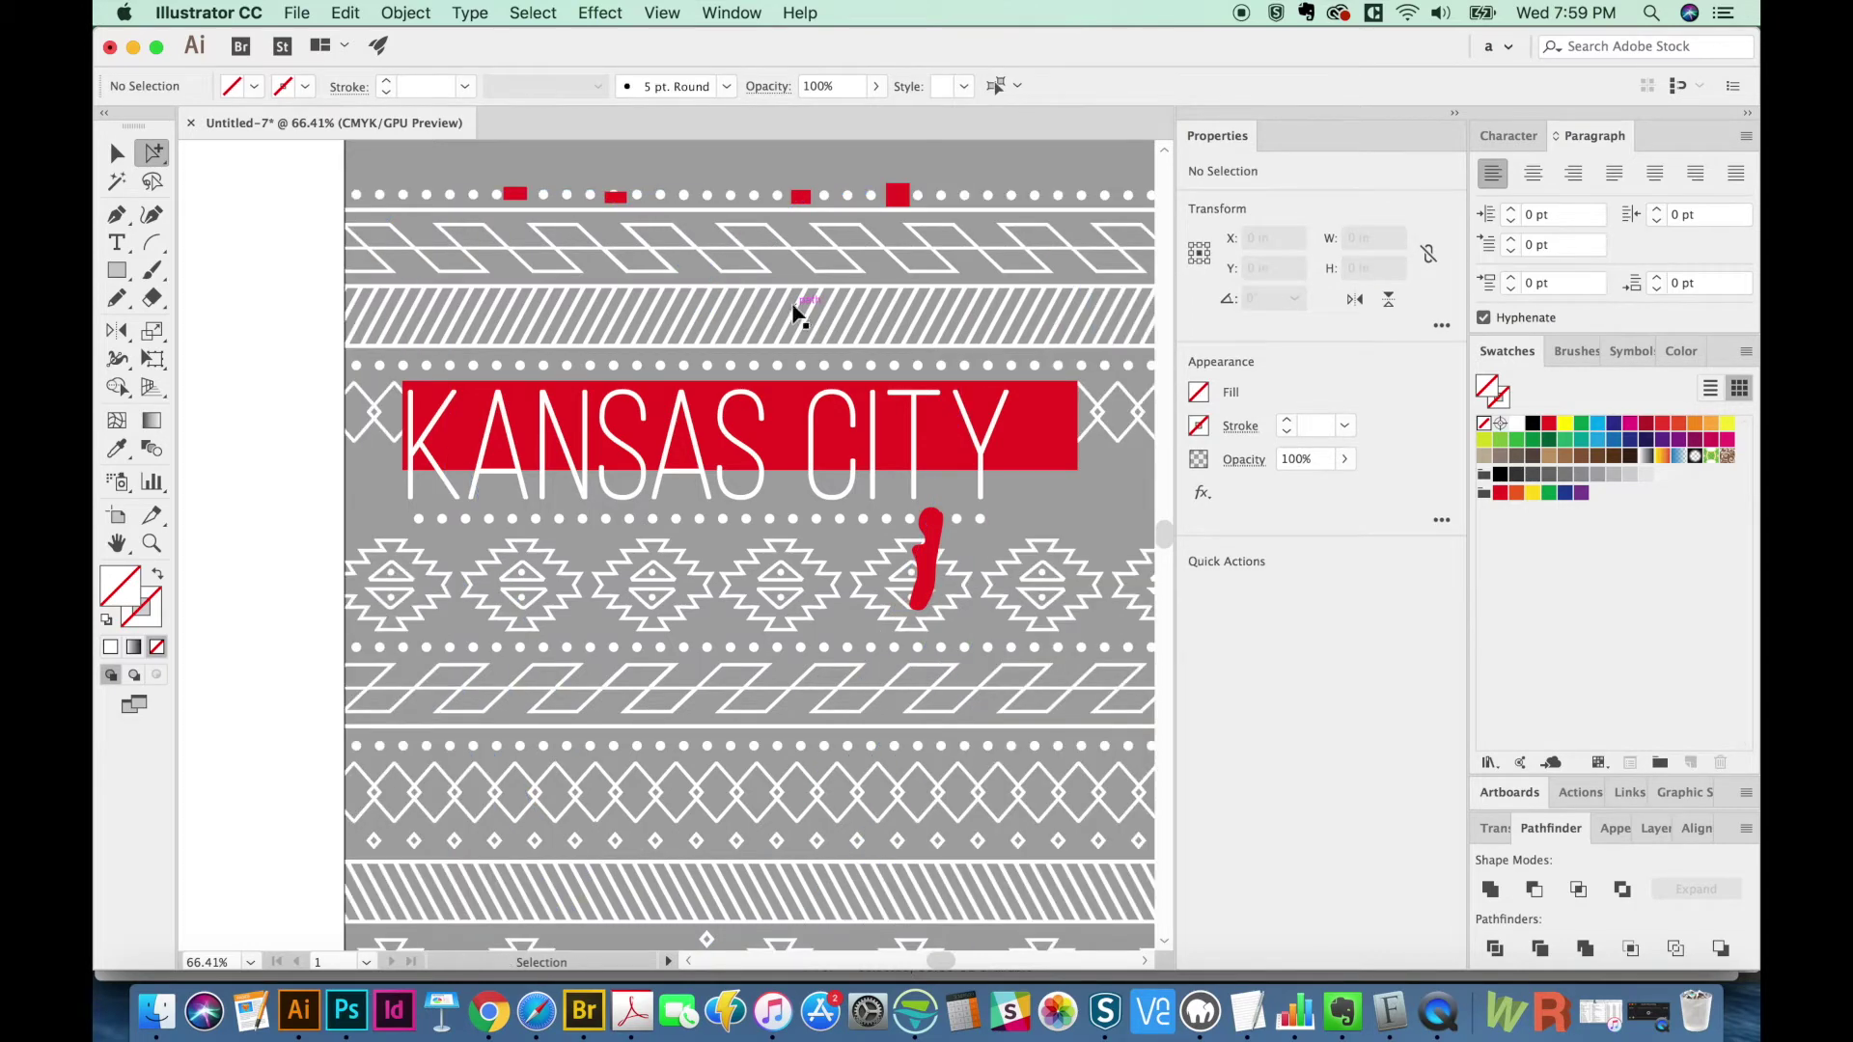
pyautogui.press('super+z')
# - Mask the united pattern with the heart outline and crop it to that shape, checking the paths in outline view
pyautogui.keyDown('shift'); pyautogui.click(1064, 292); pyautogui.keyUp('shift')
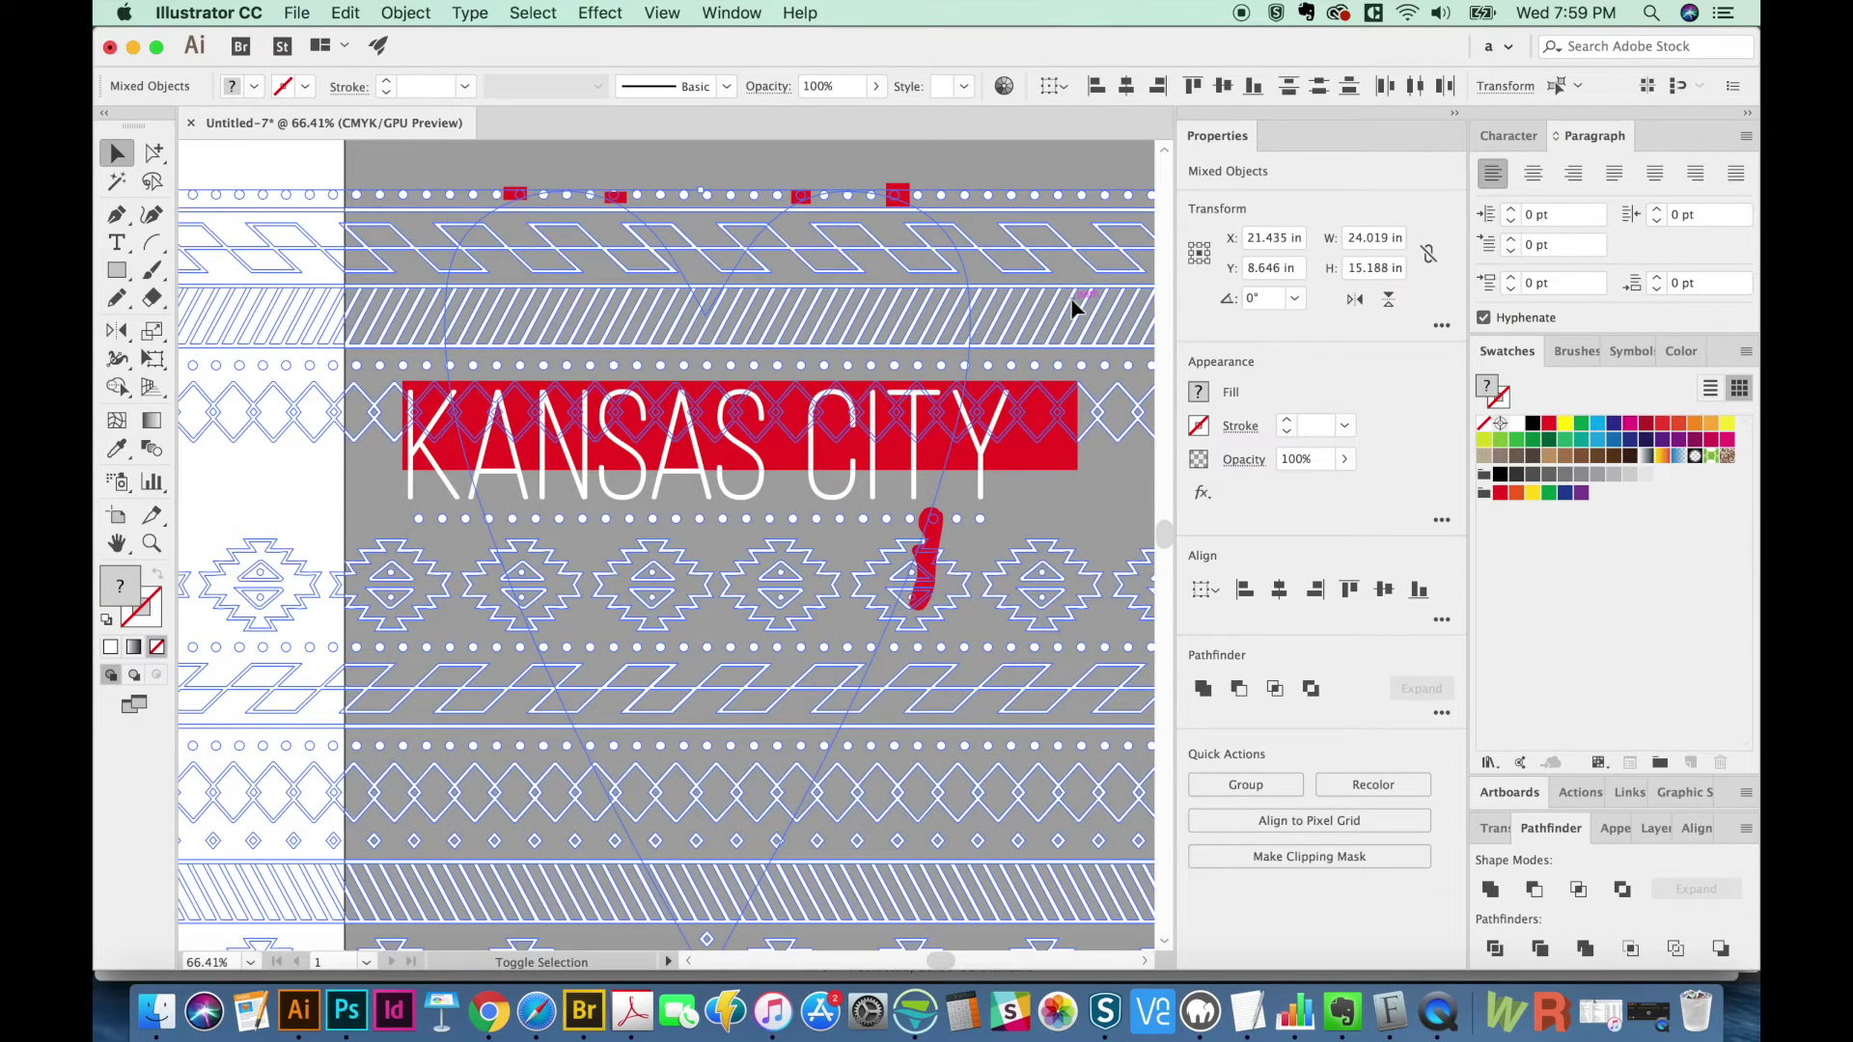
pyautogui.press('super+7')
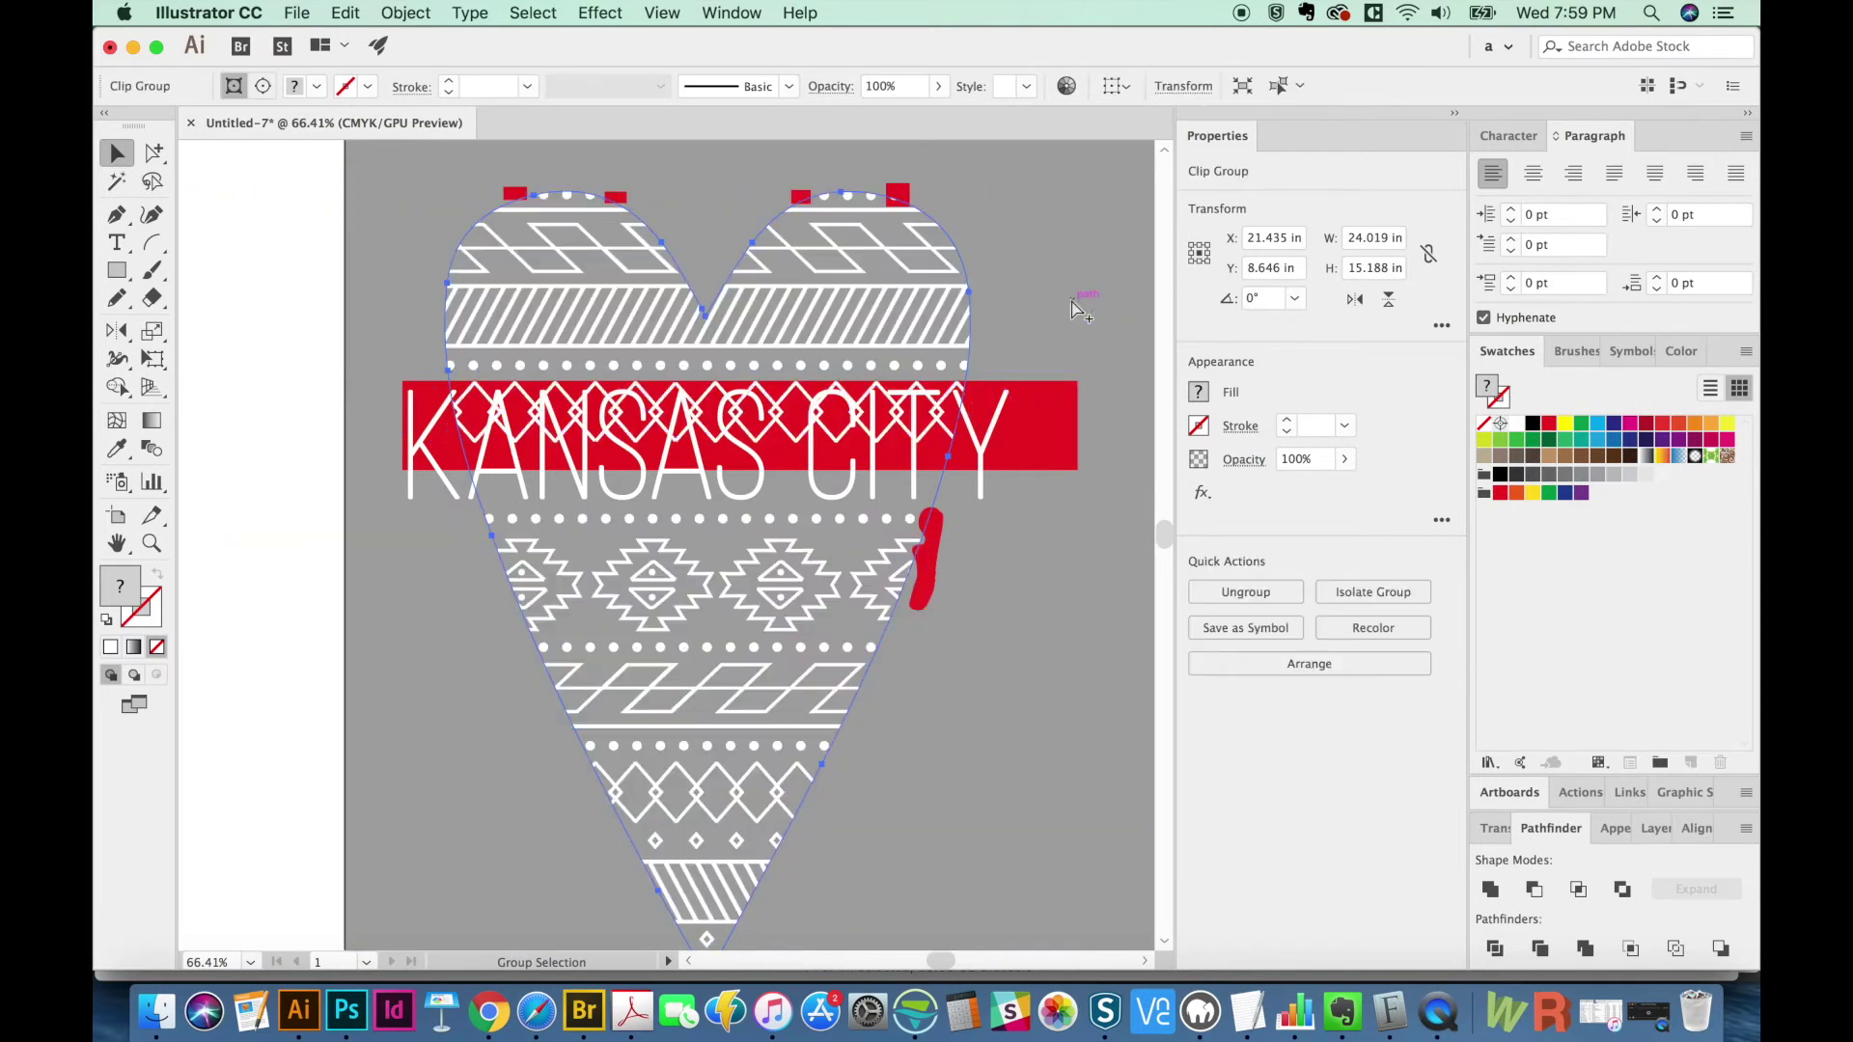
pyautogui.click(1630, 950)
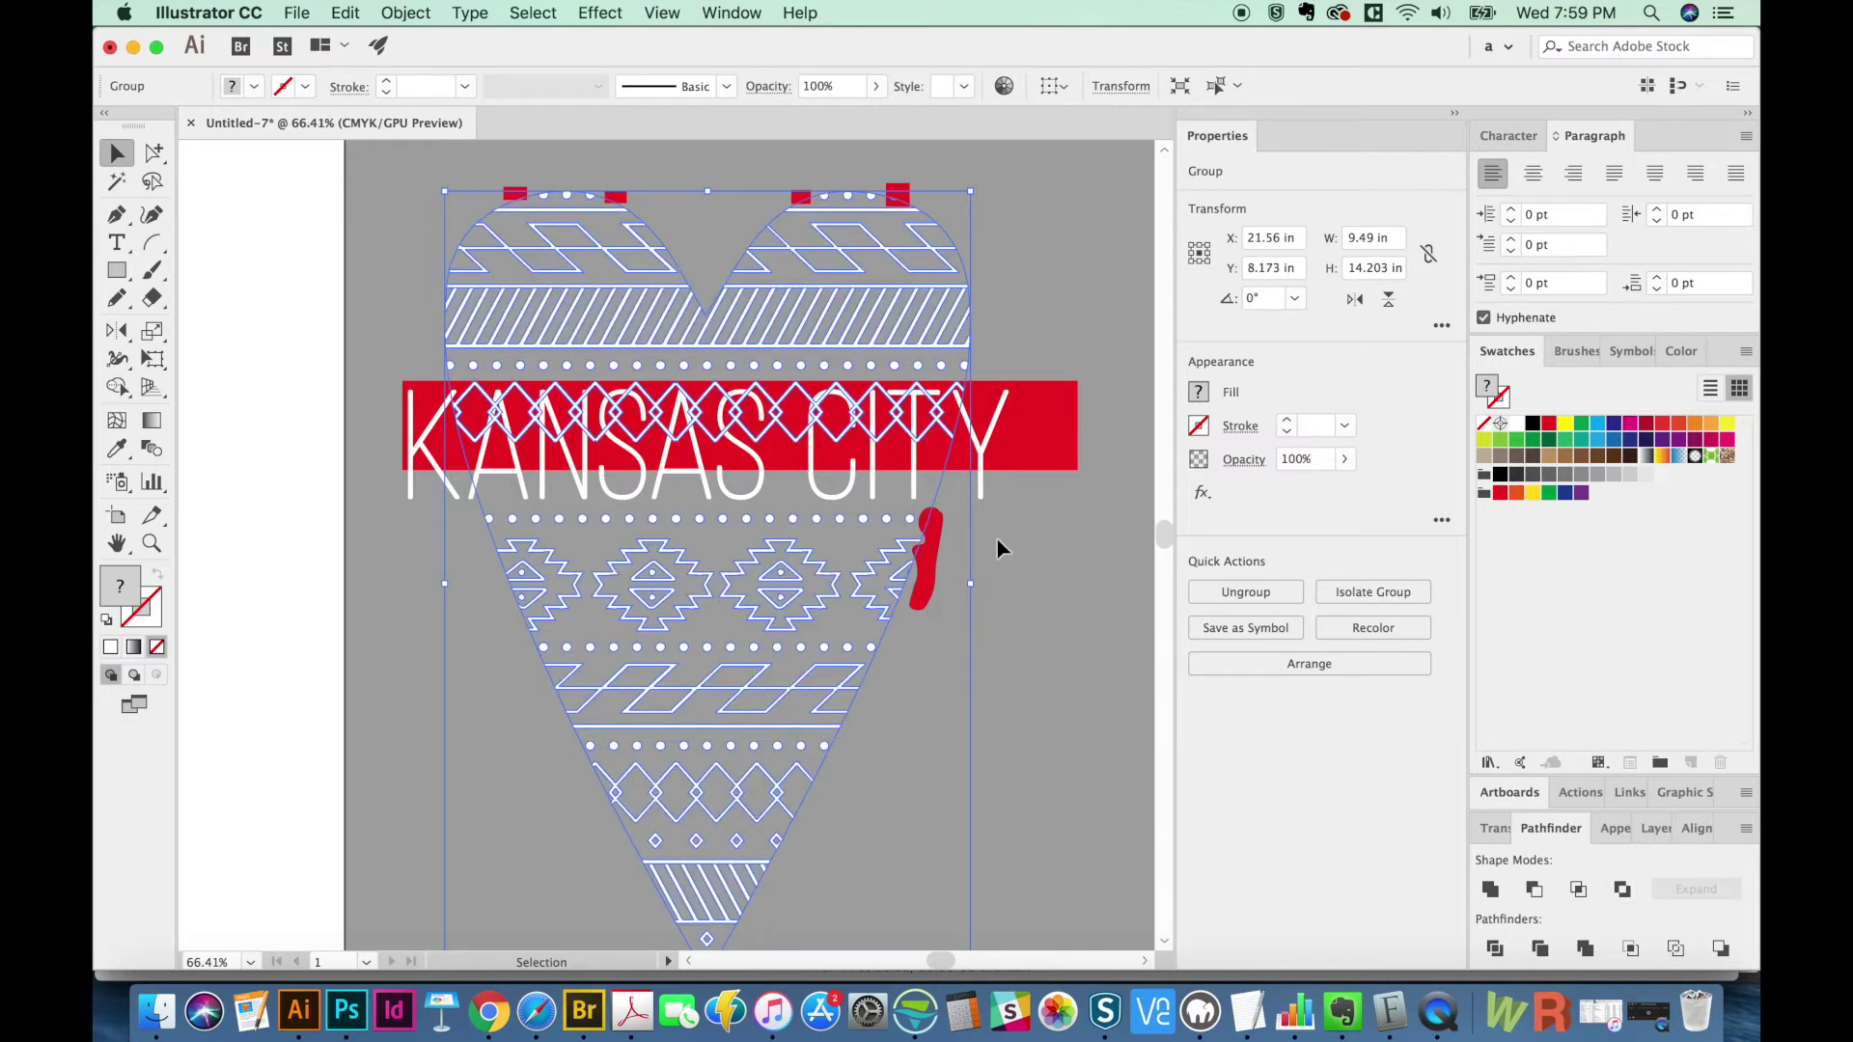
pyautogui.press('super+y')
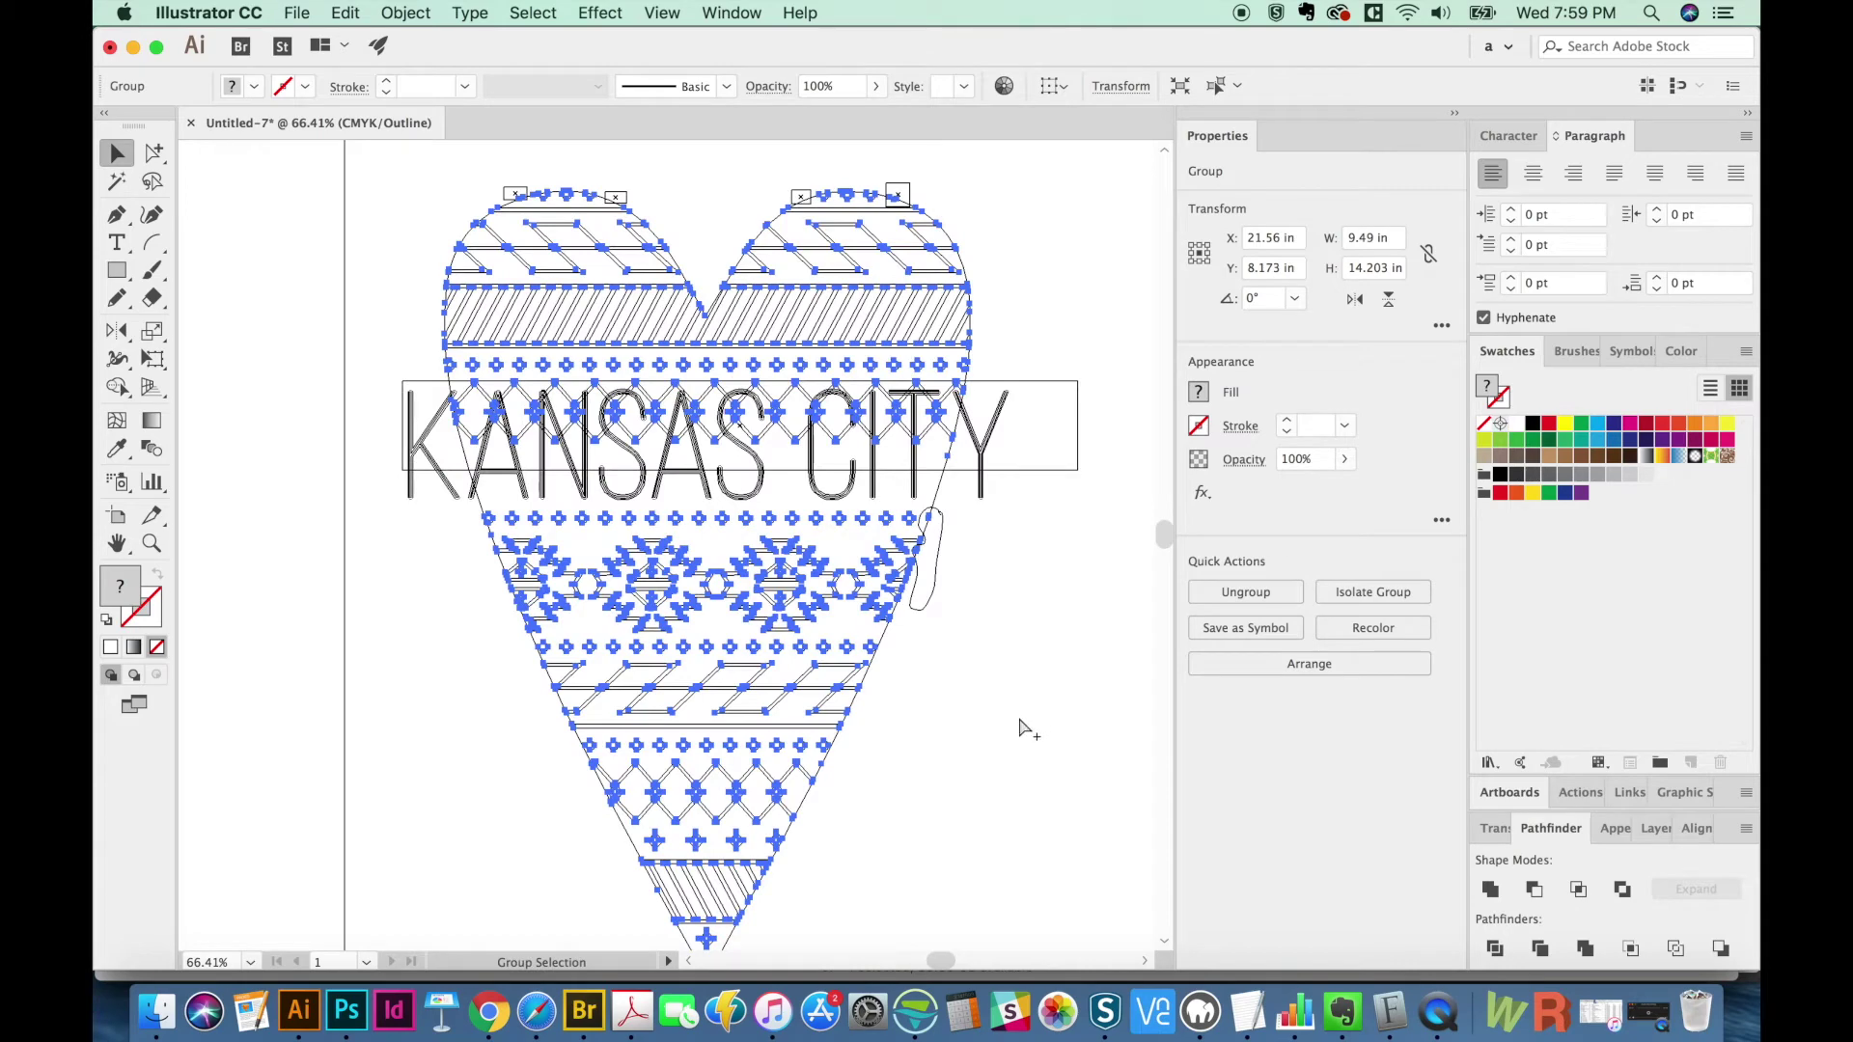
pyautogui.click(1148, 600)
pyautogui.press('super+y')
pyautogui.moveTo(1096, 237); pyautogui.dragTo(1056, 292)
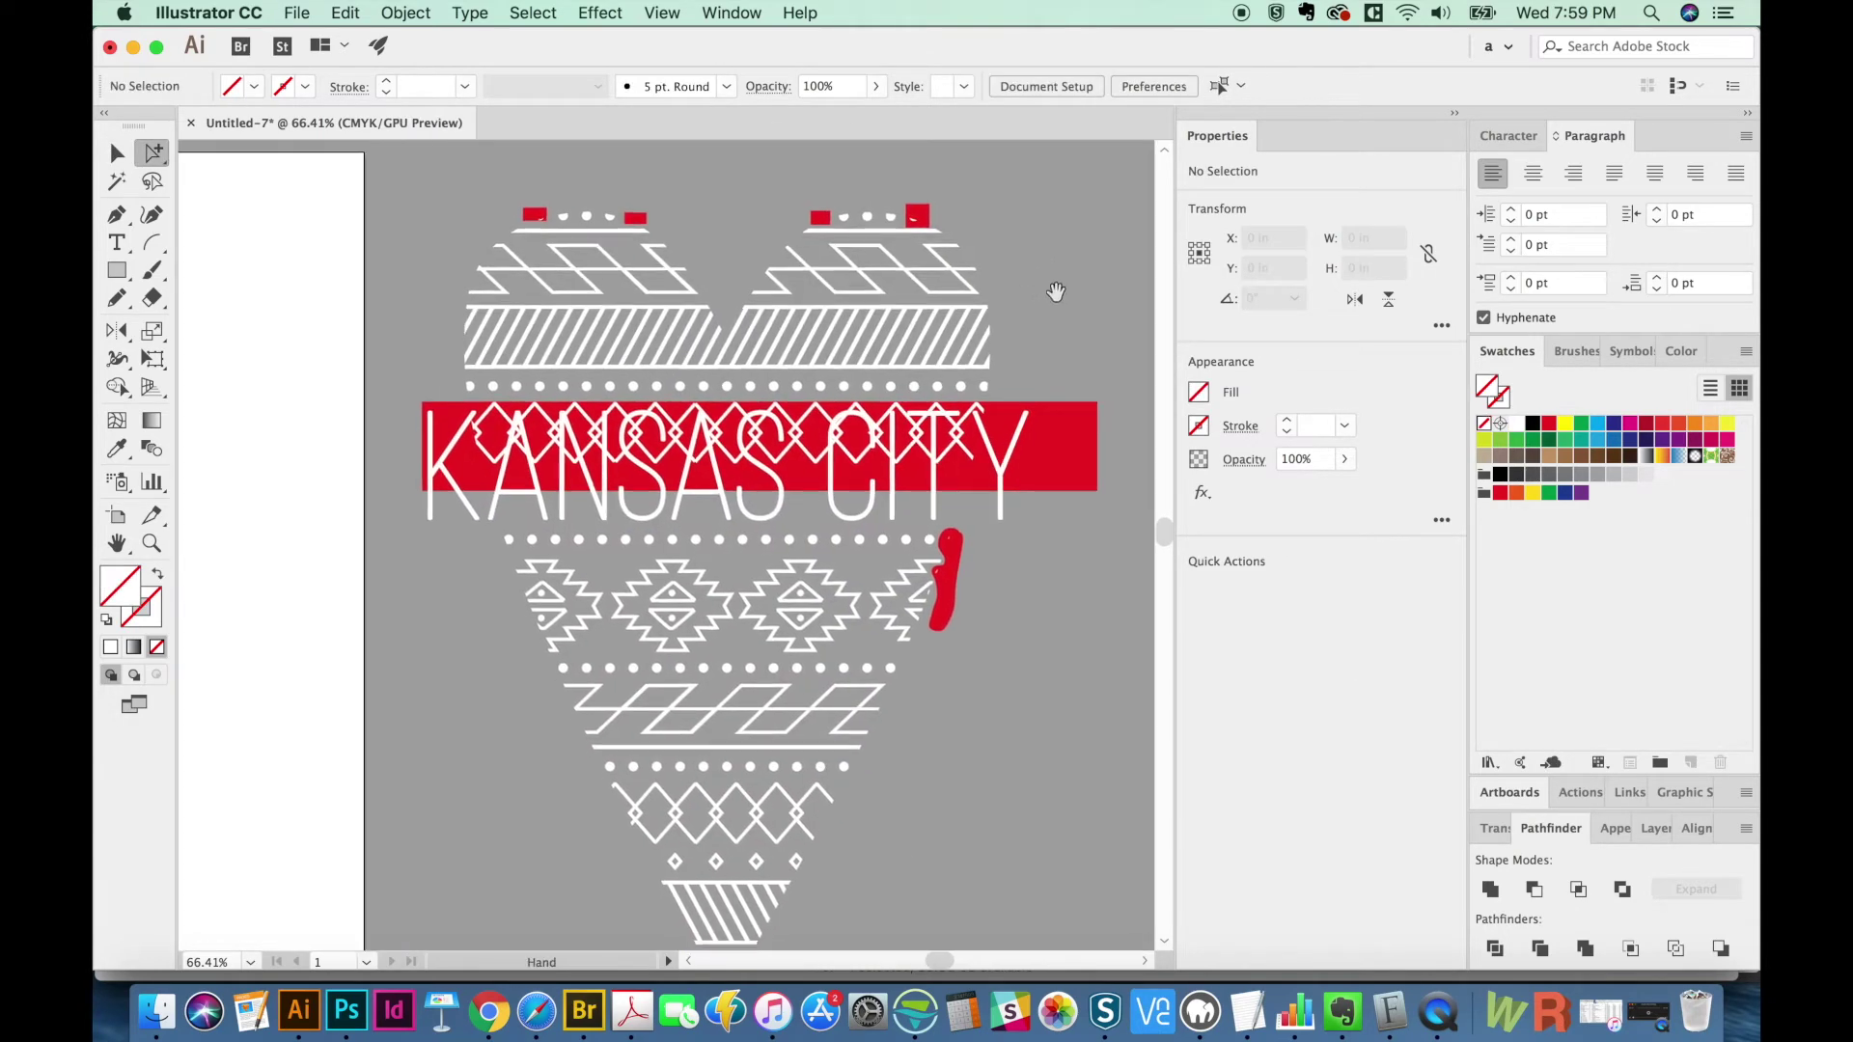
# - Bring the Kansas City lettering and the red banner in front of the cropped heart pattern
pyautogui.click(1022, 517)
pyautogui.press('v')
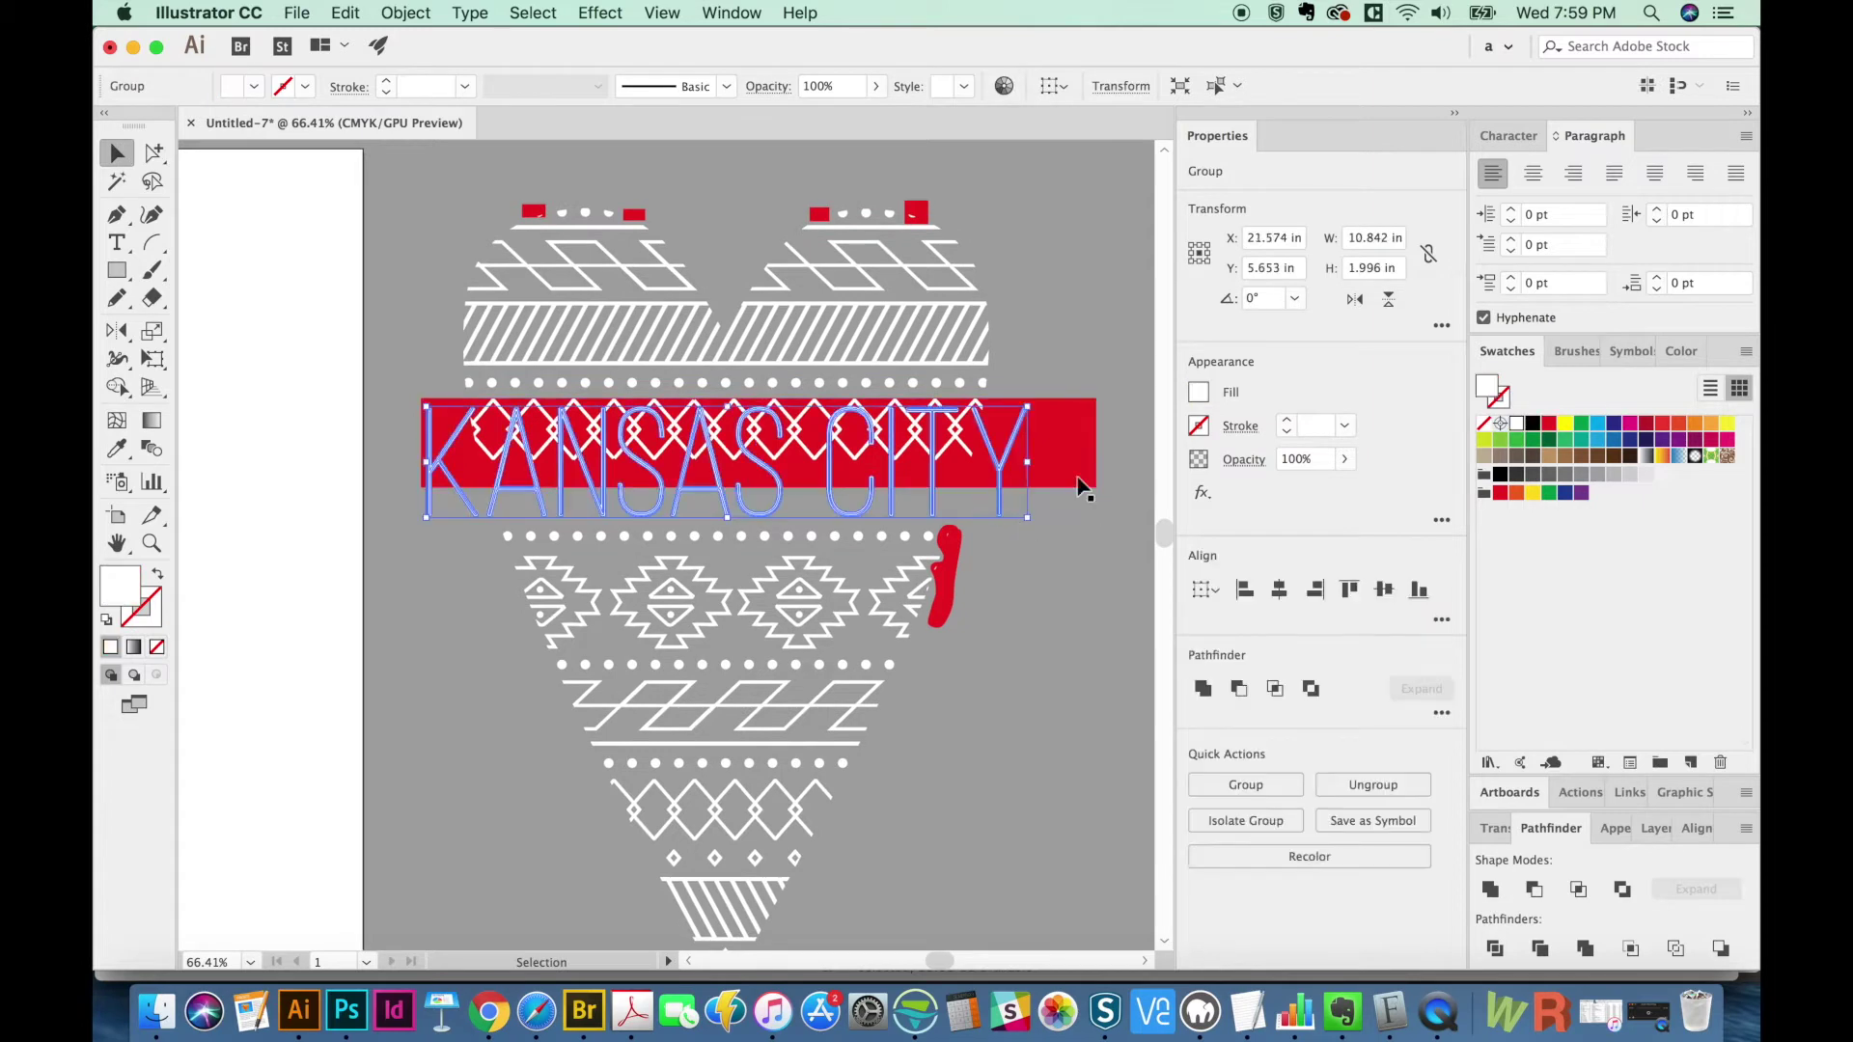
pyautogui.keyDown('shift'); pyautogui.click(1081, 483); pyautogui.keyUp('shift')
pyautogui.press('super+shift+bracketright')
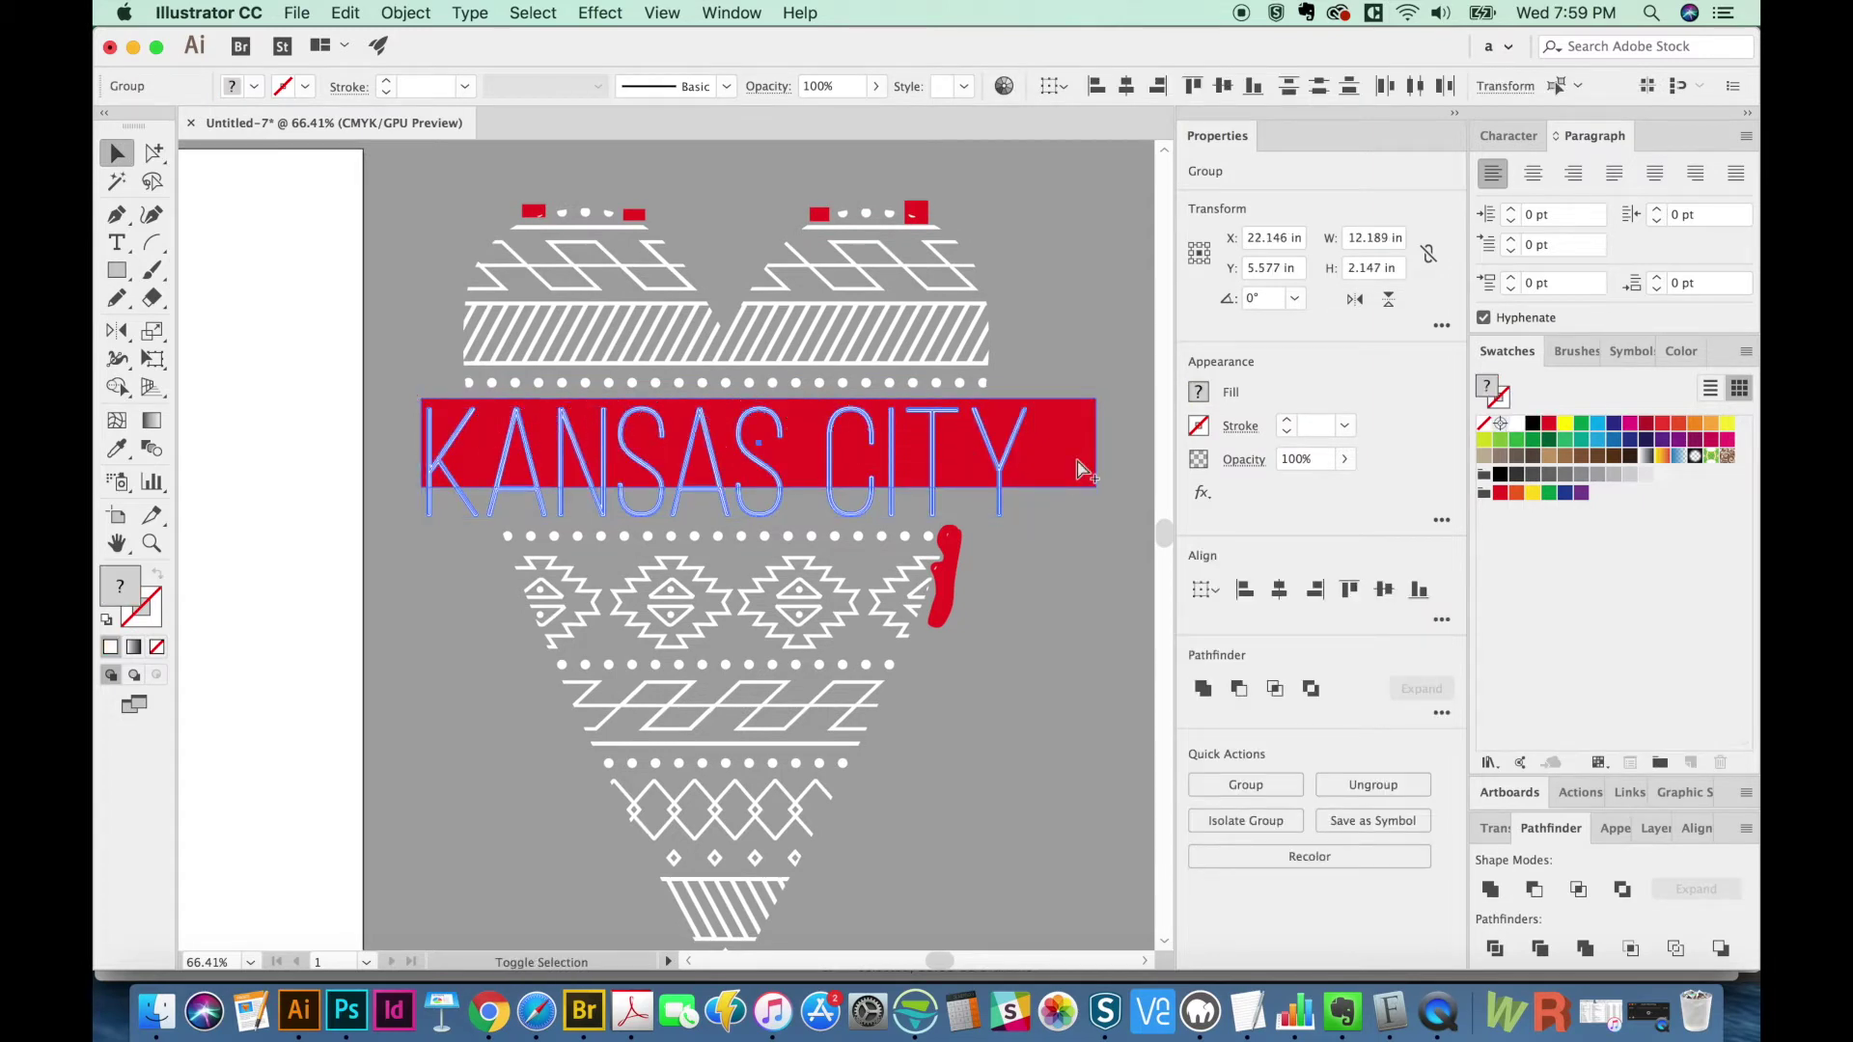
pyautogui.press('super+shift+a')
# - Select the whole heart artwork with its red shapes and lettering, and divide it with Pathfinder
pyautogui.press('super+minus')
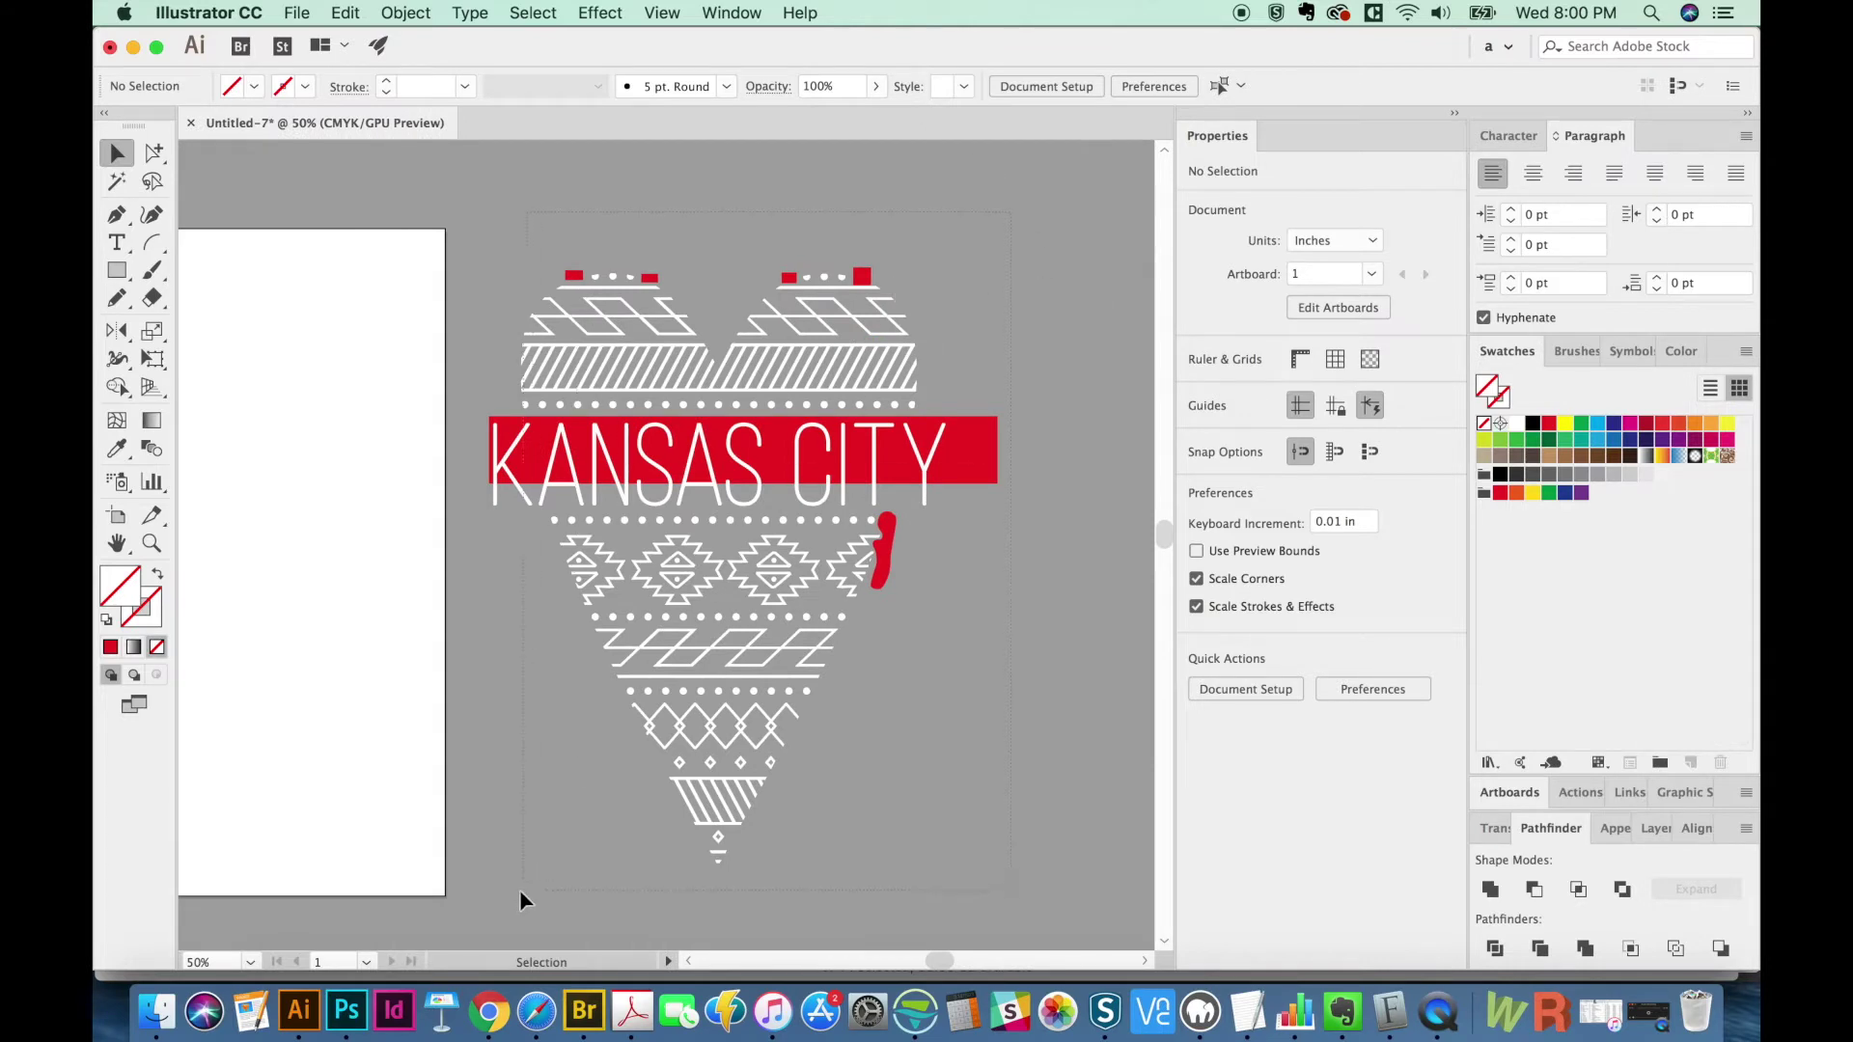
pyautogui.press('super+a')
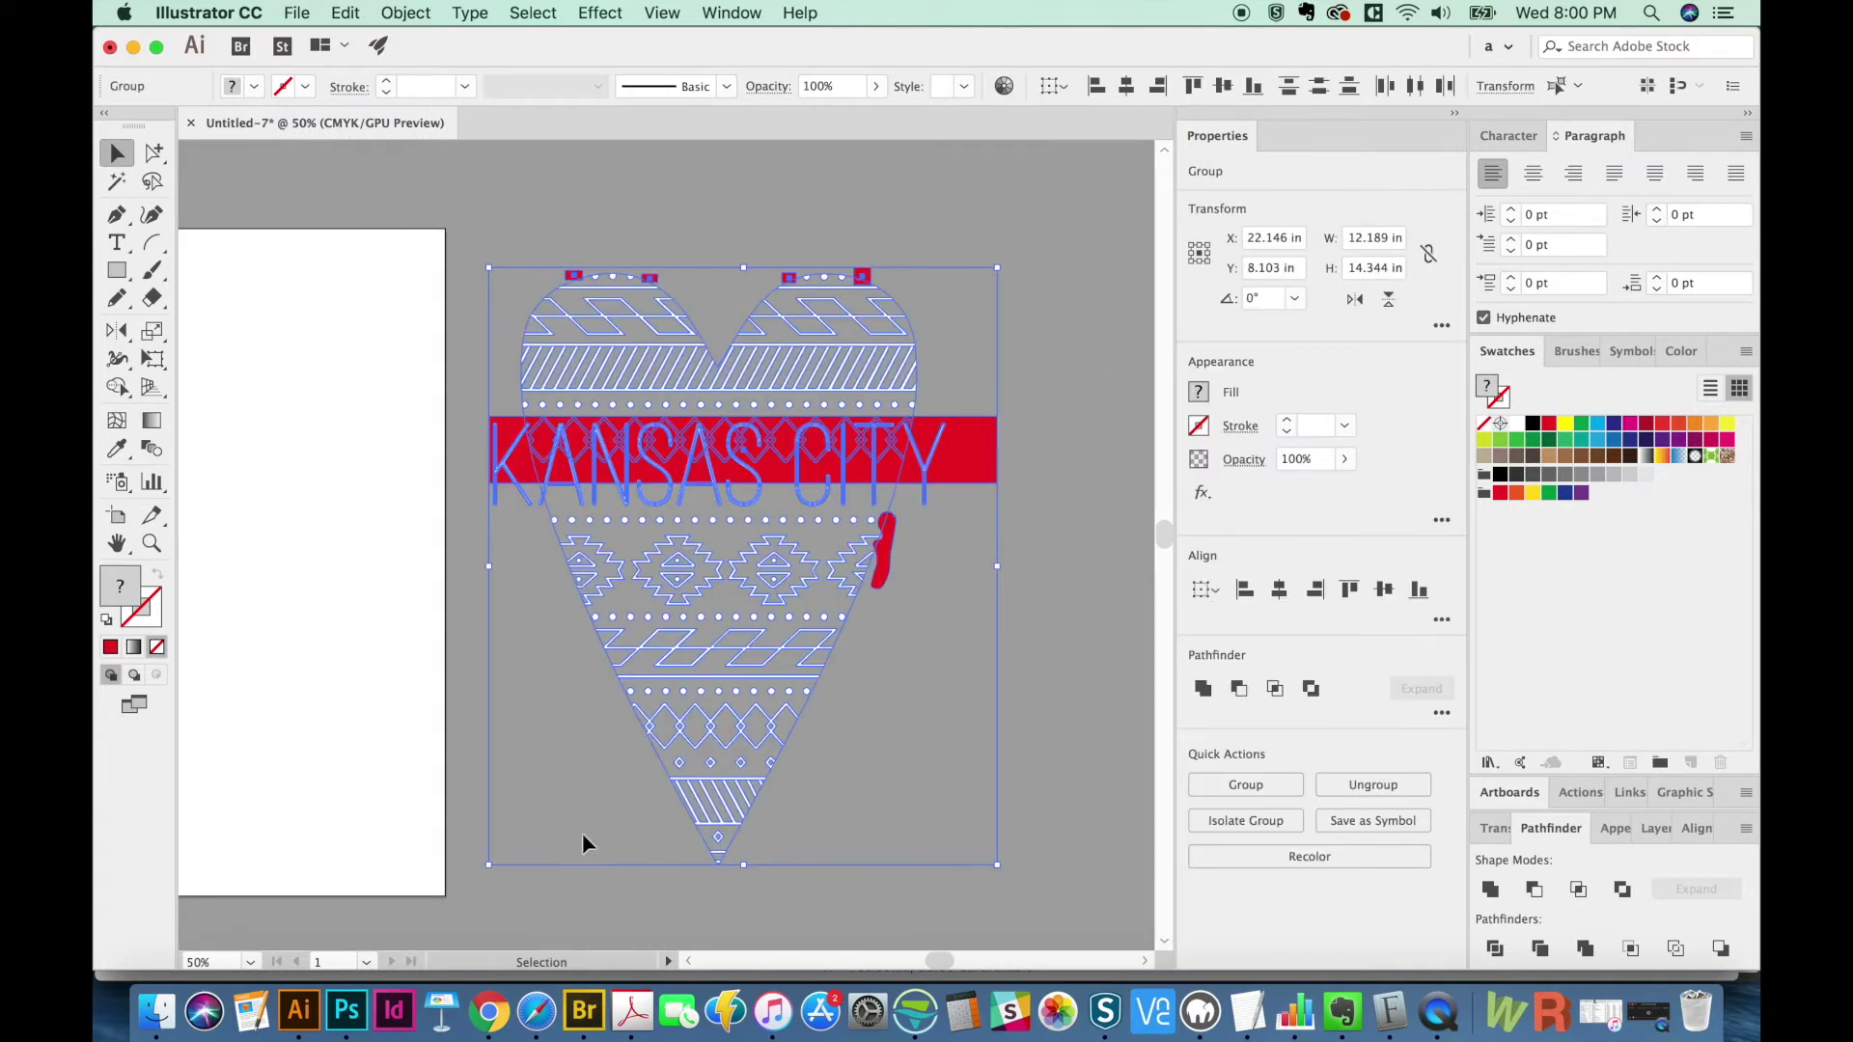
pyautogui.click(1495, 949)
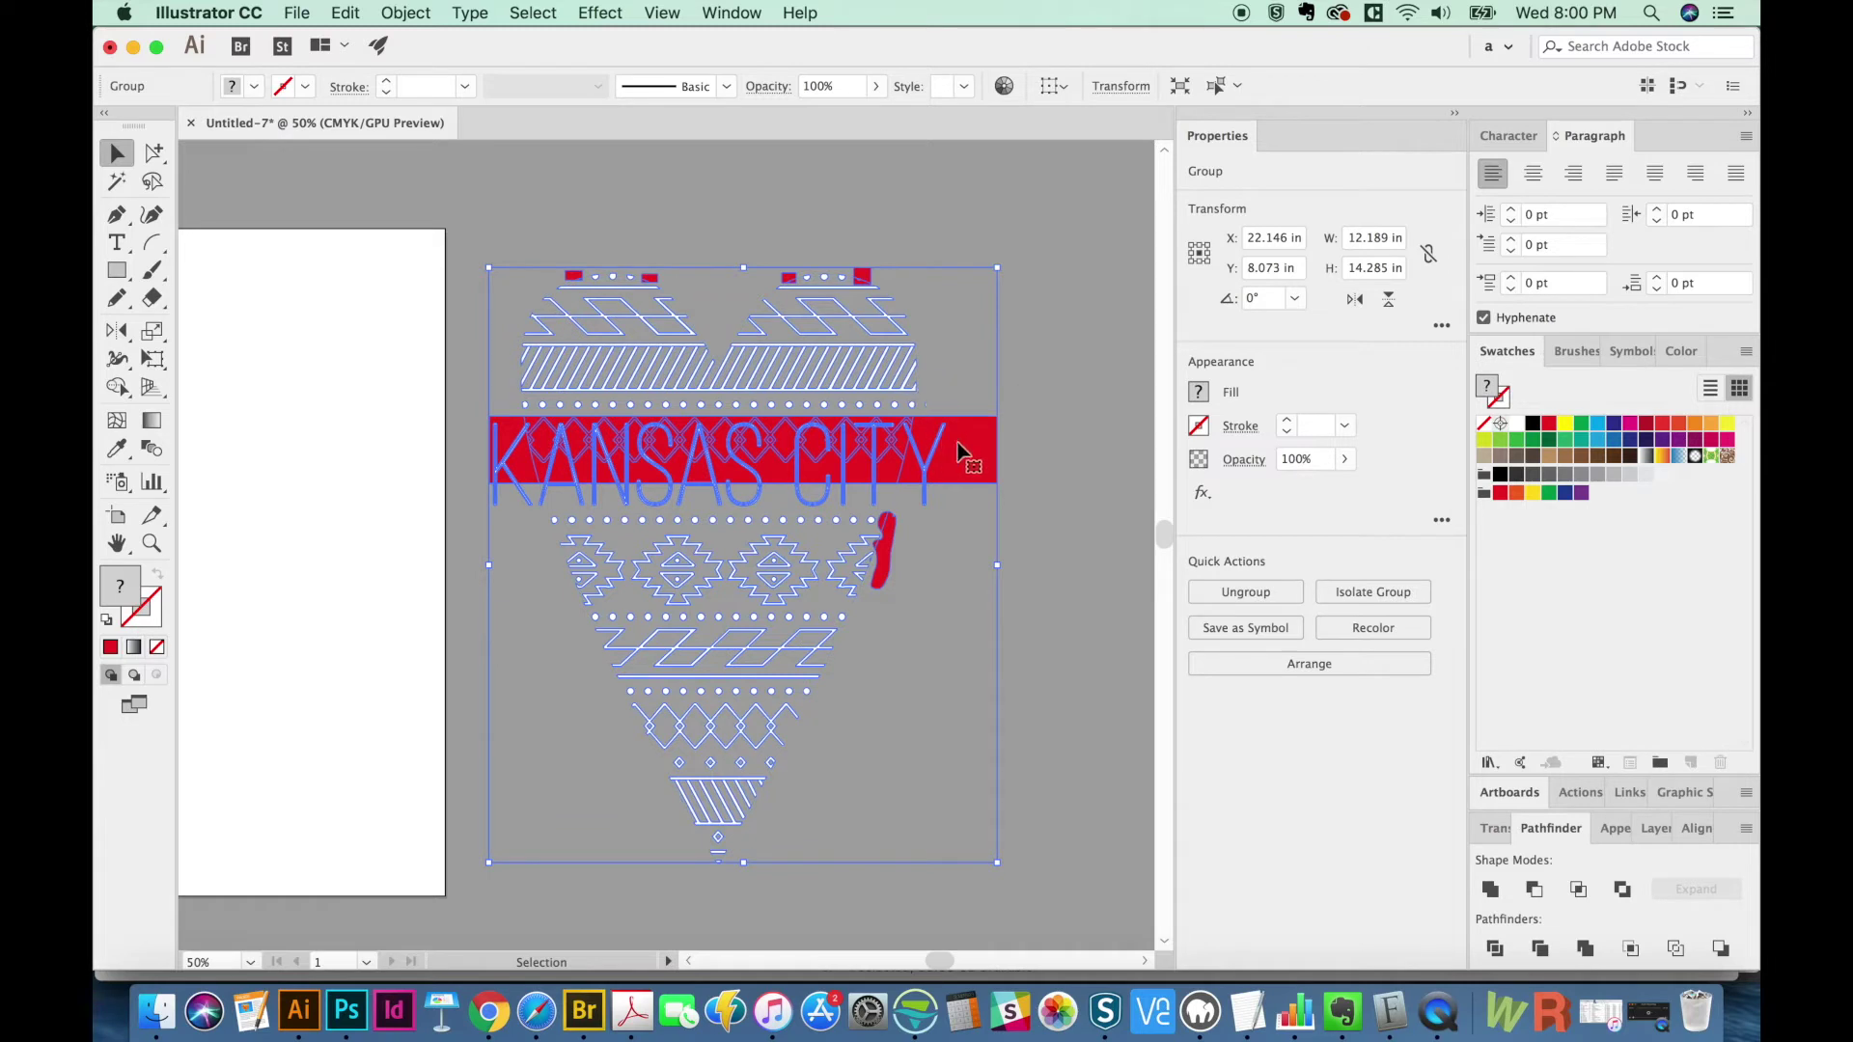
pyautogui.click(1010, 427)
# - Select every white shape with the Magic Wand, unite them and make them a compound path
pyautogui.press('z')
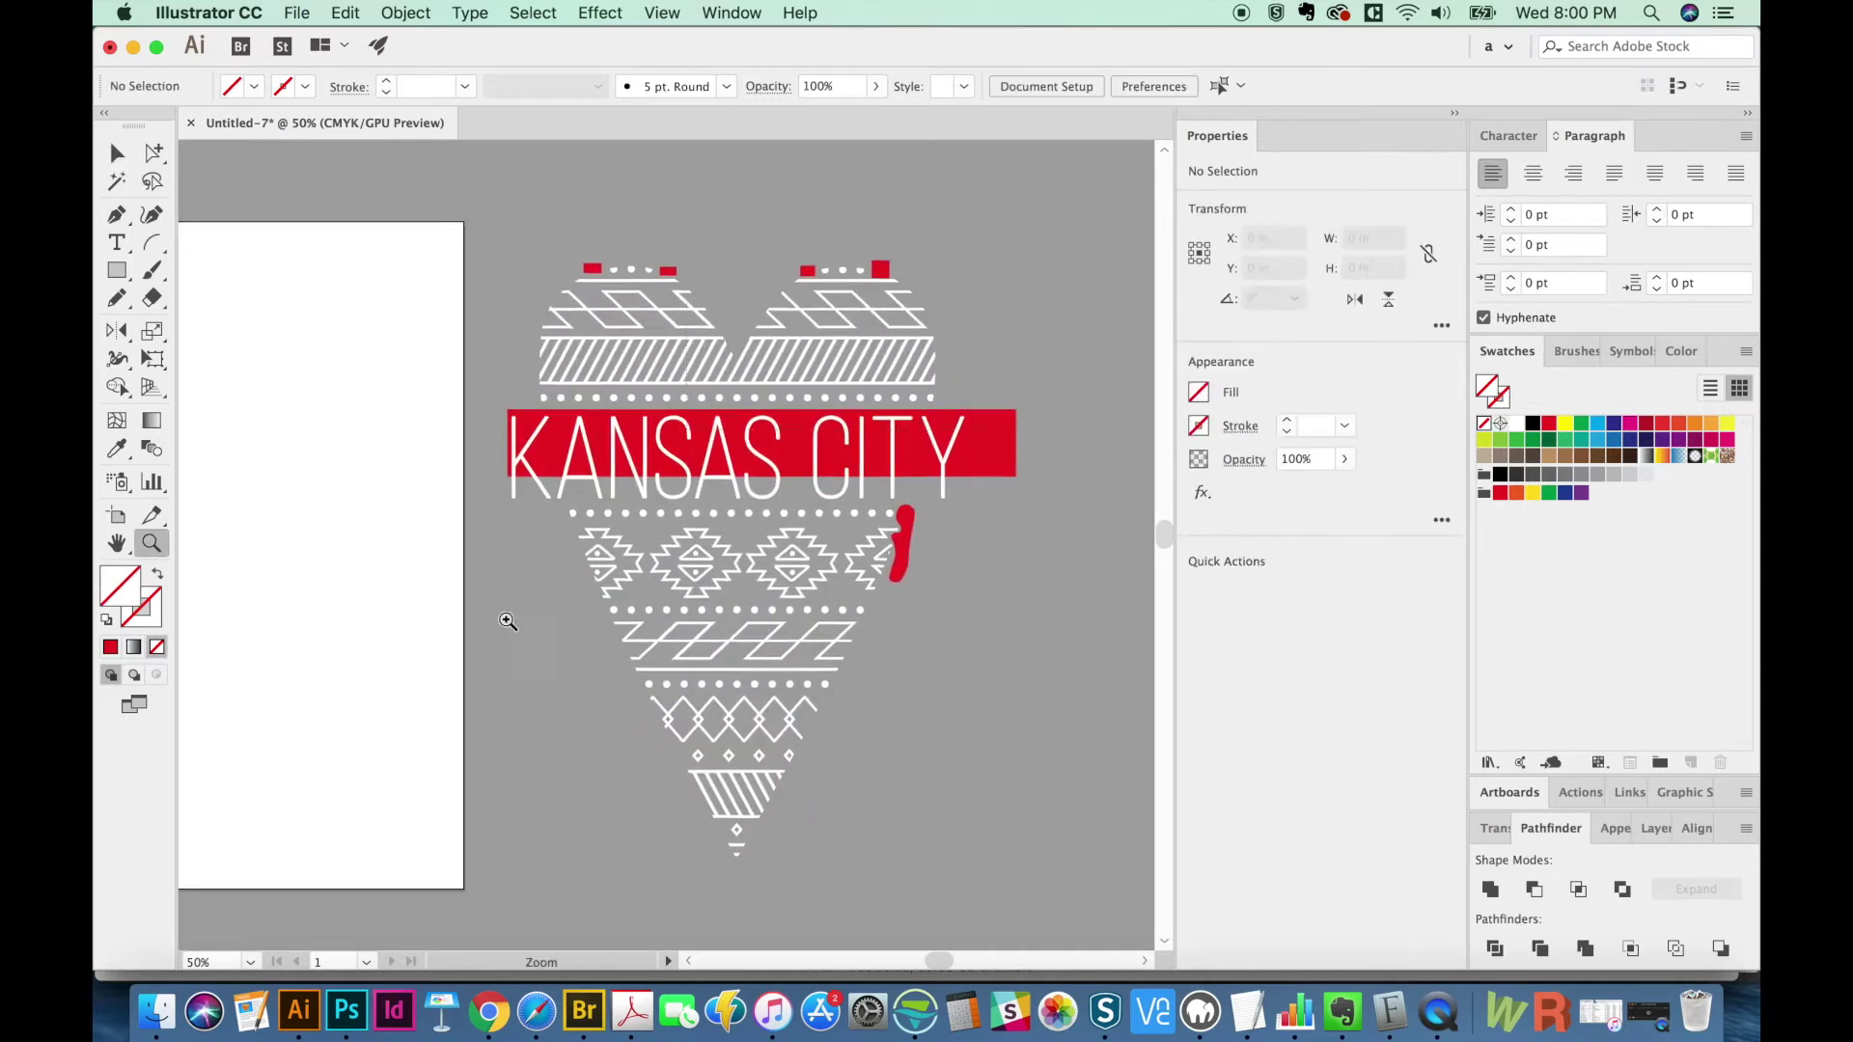
pyautogui.moveTo(618, 406); pyautogui.dragTo(659, 405)
pyautogui.press('y')
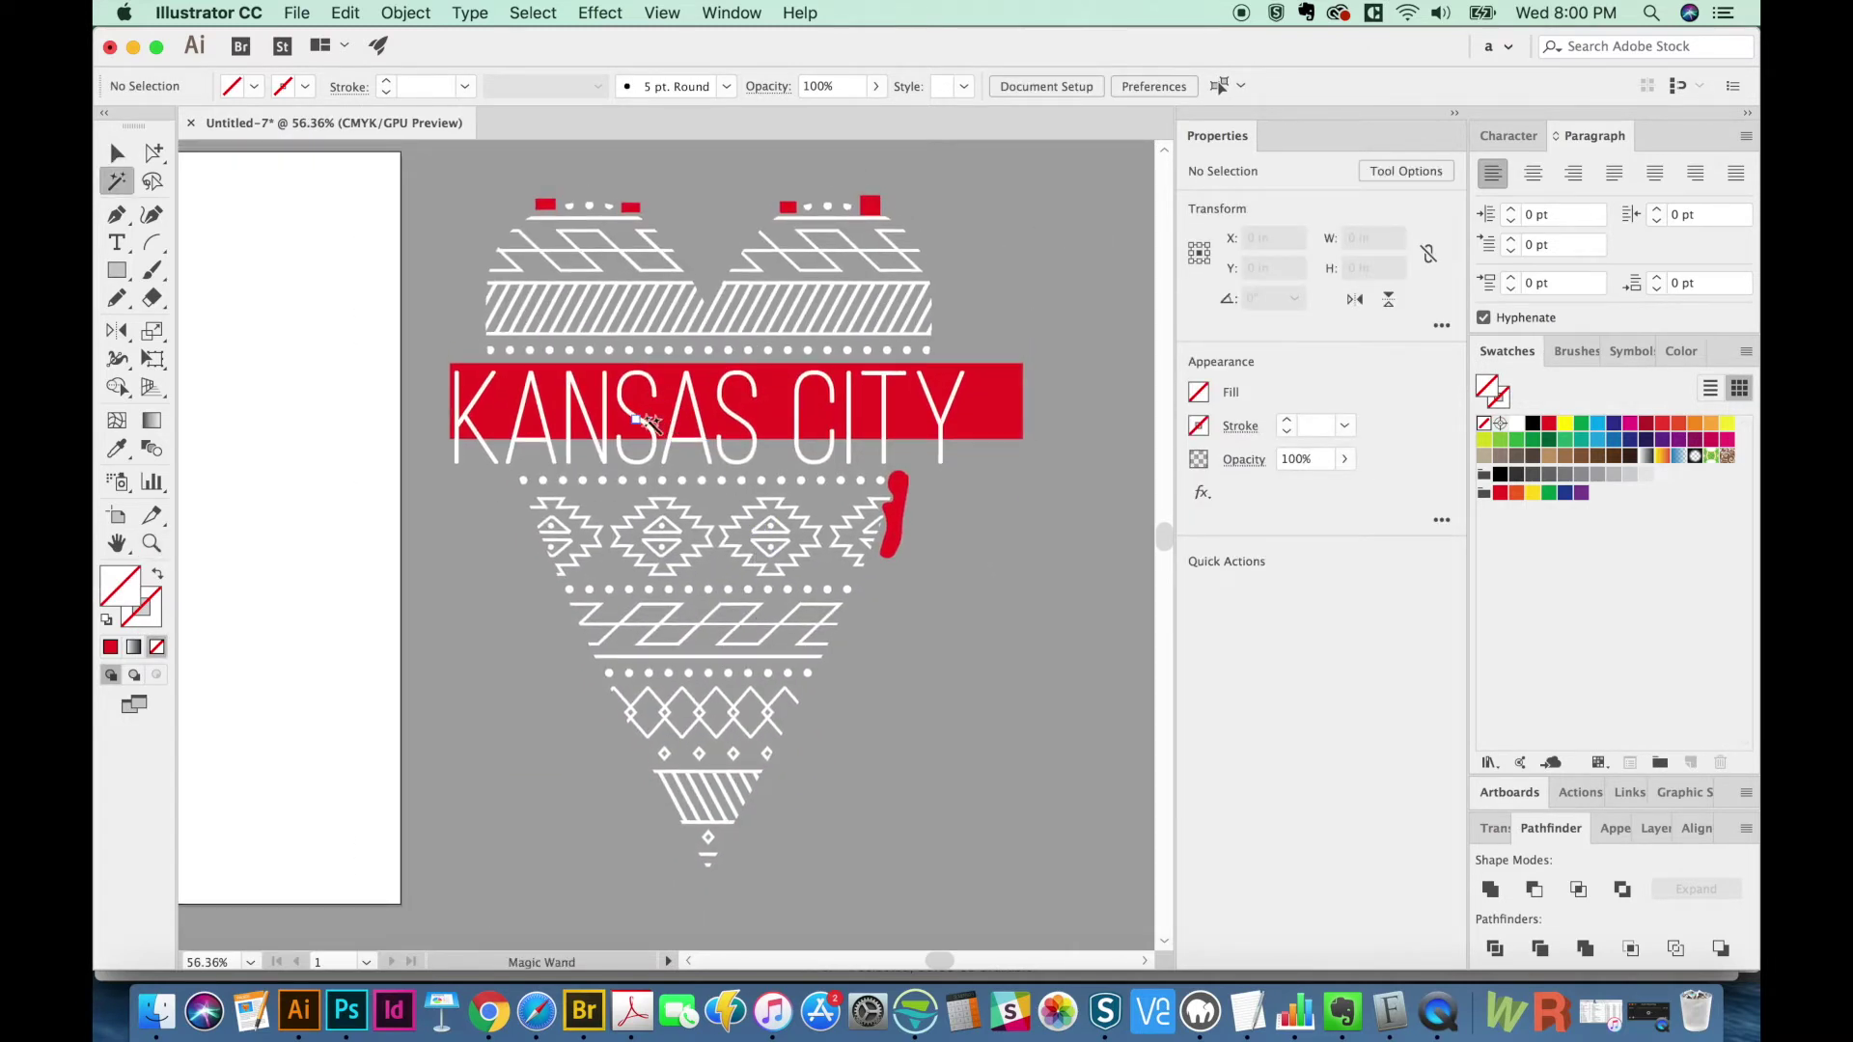
pyautogui.click(639, 420)
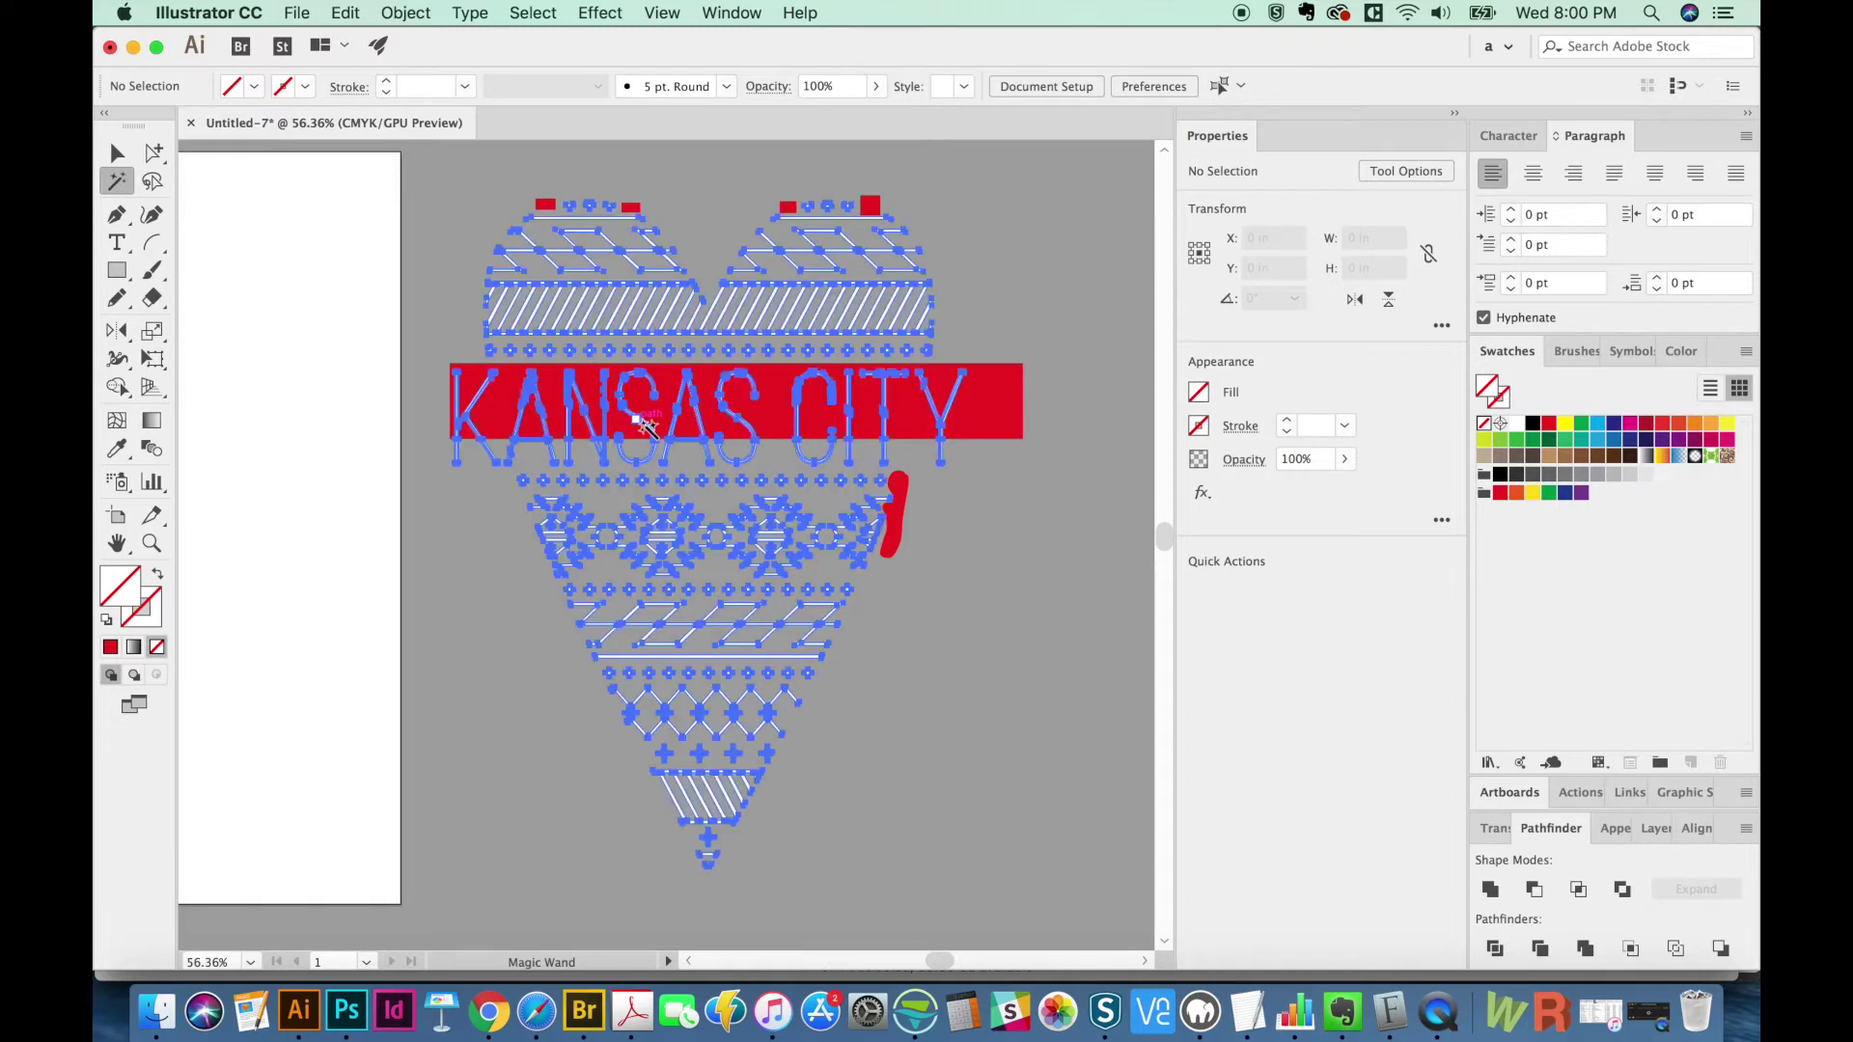
pyautogui.click(1491, 892)
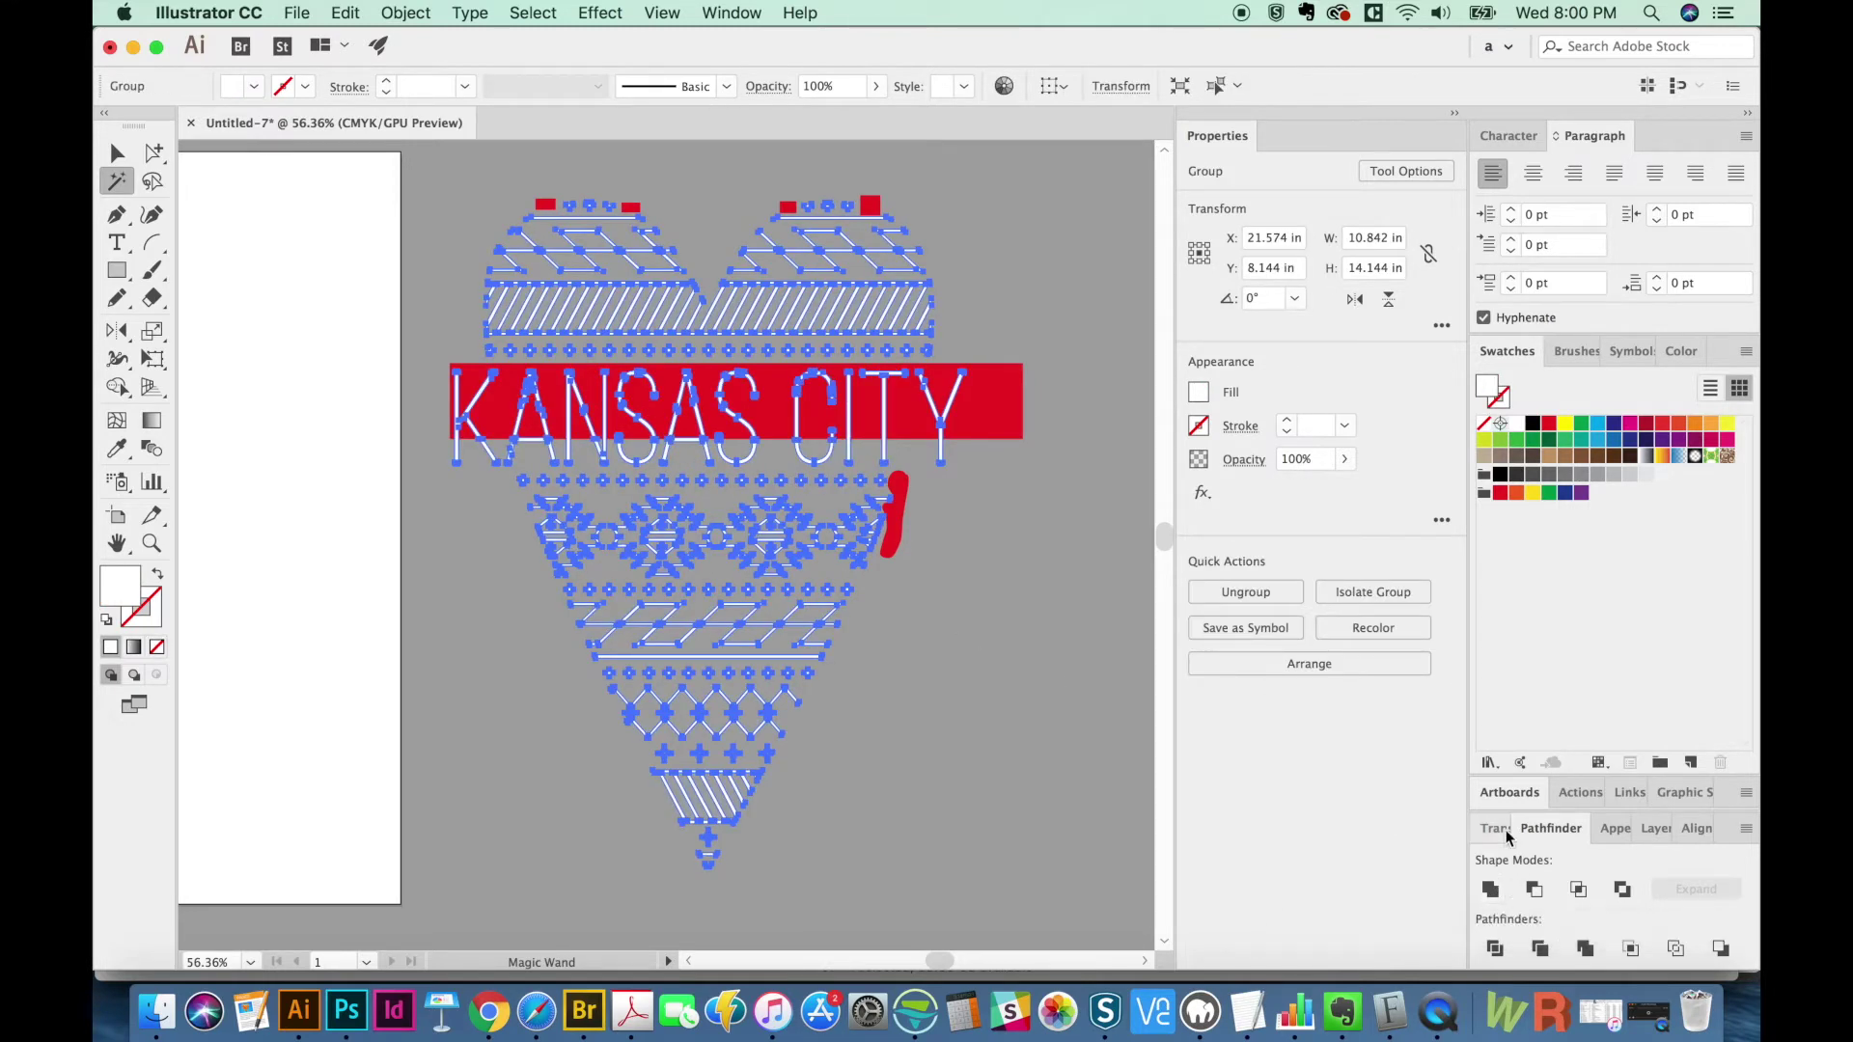
pyautogui.press('super+8')
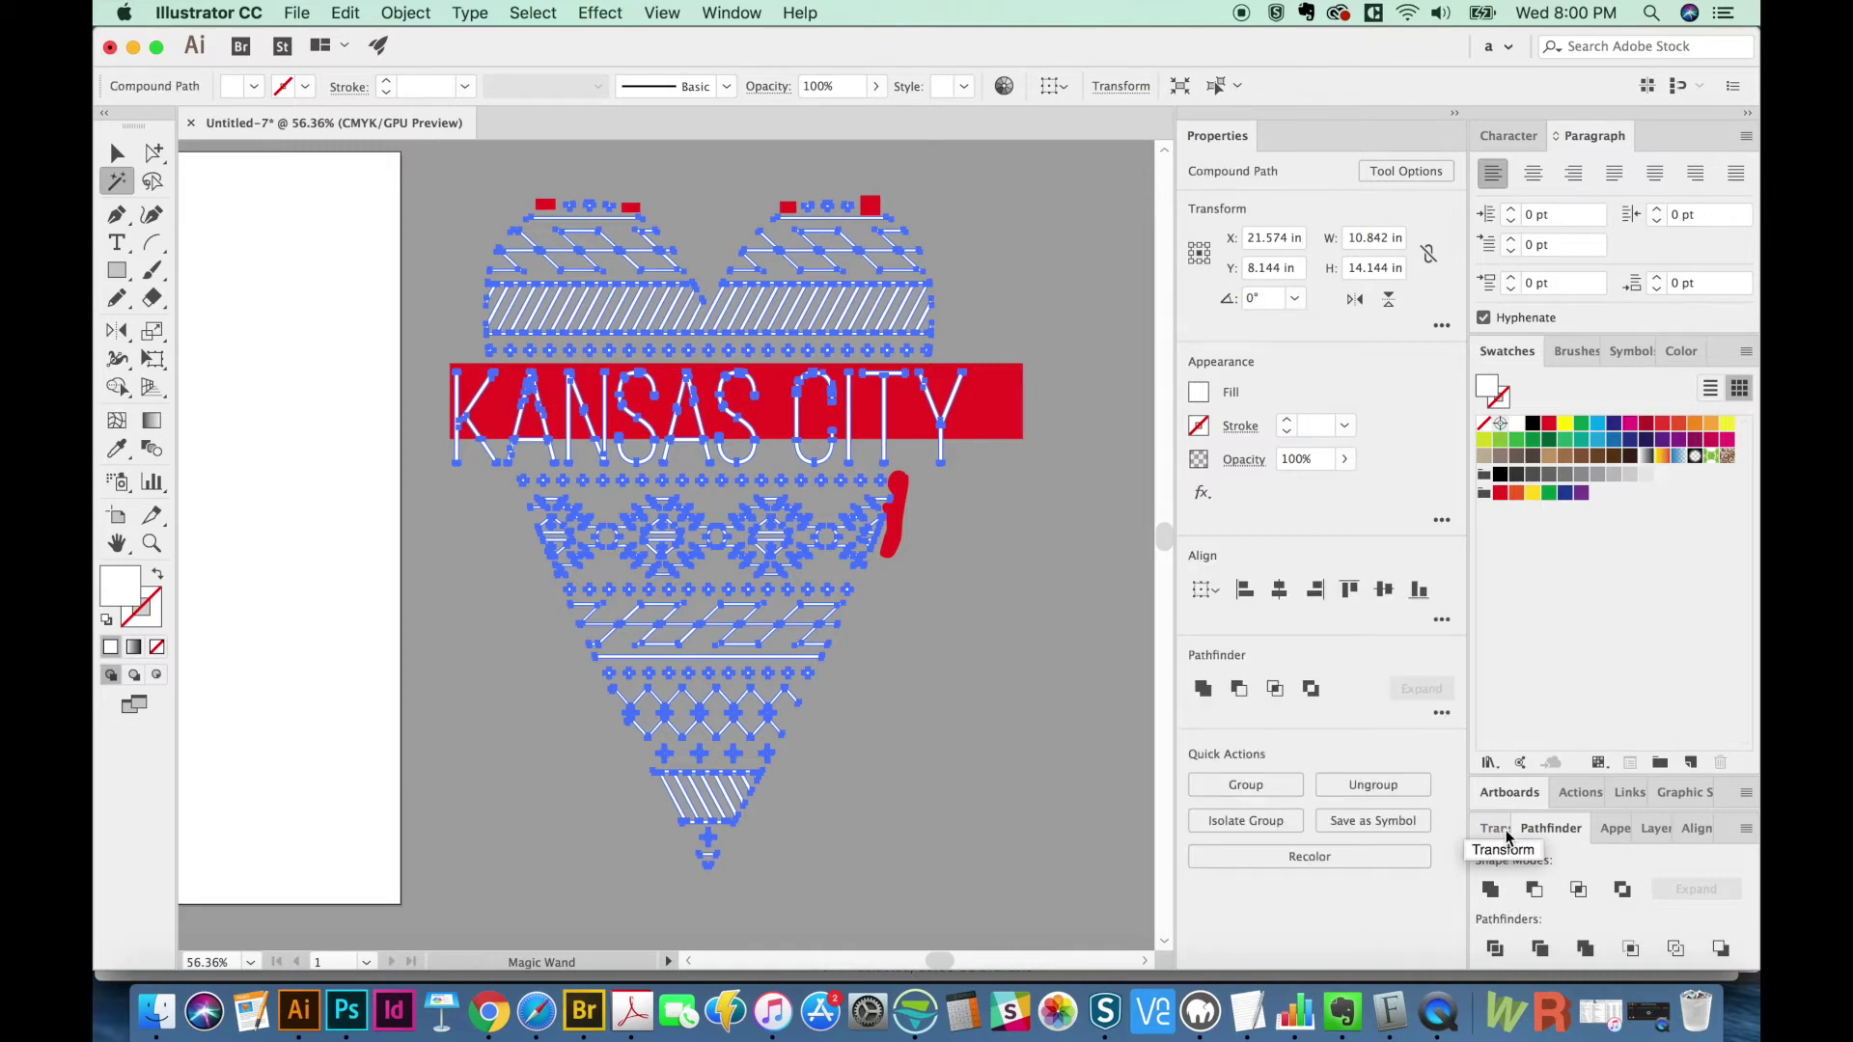
# - Set the white artwork aside, delete all the leftover red shapes, and bring the white artwork back
pyautogui.click(1120, 498)
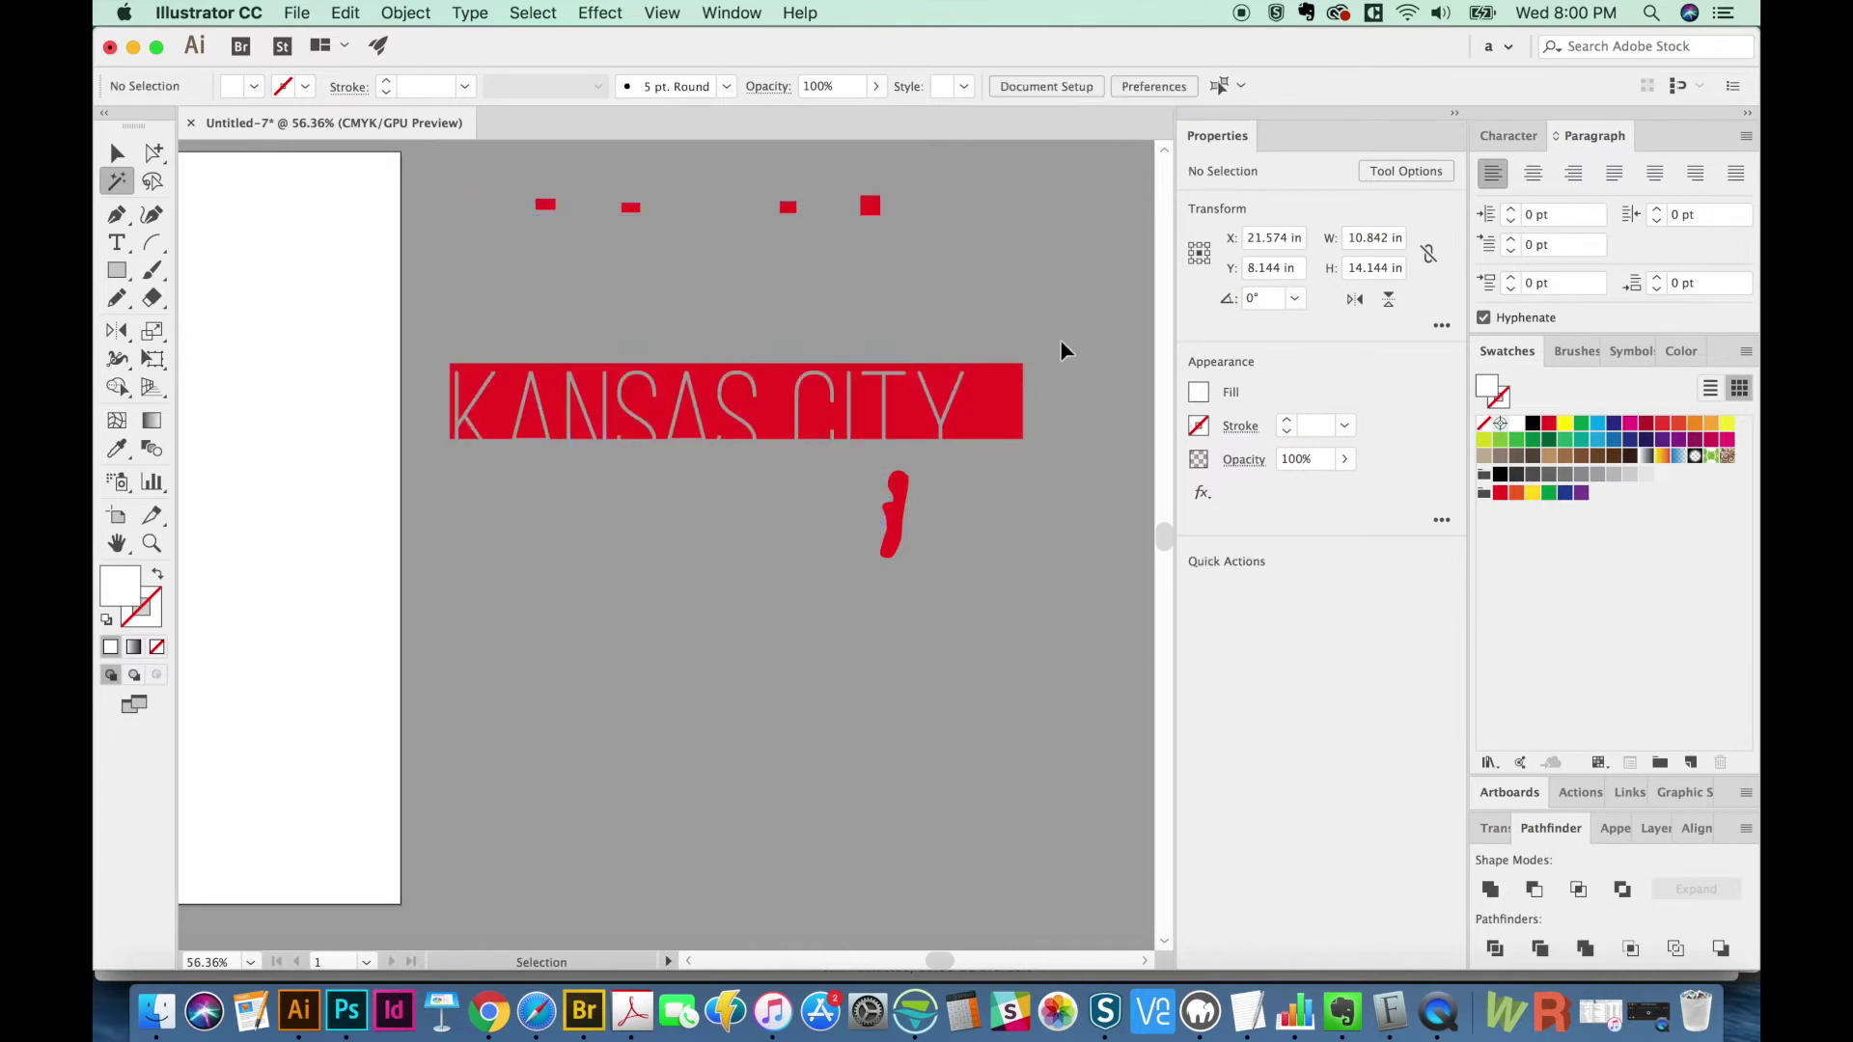
pyautogui.press('a')
pyautogui.press('super+a')
pyautogui.scroll(2, 579, 492)
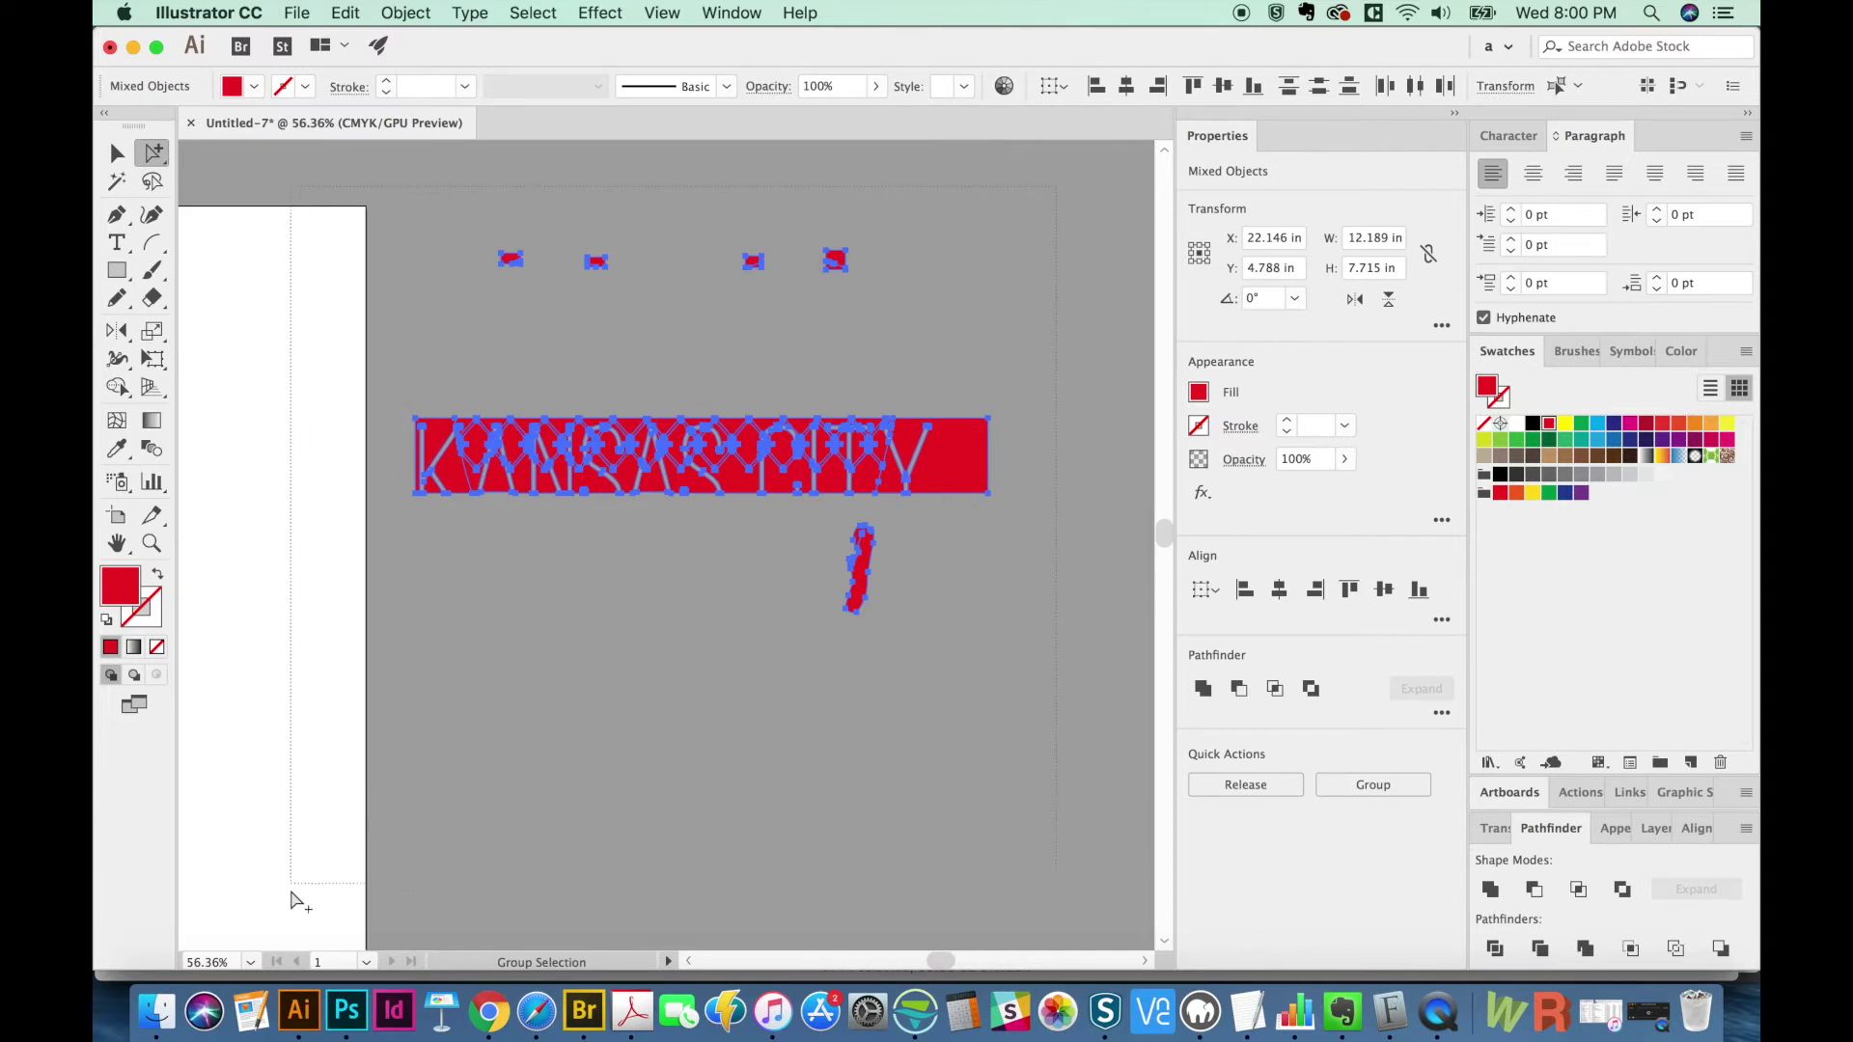
pyautogui.press('super+z')
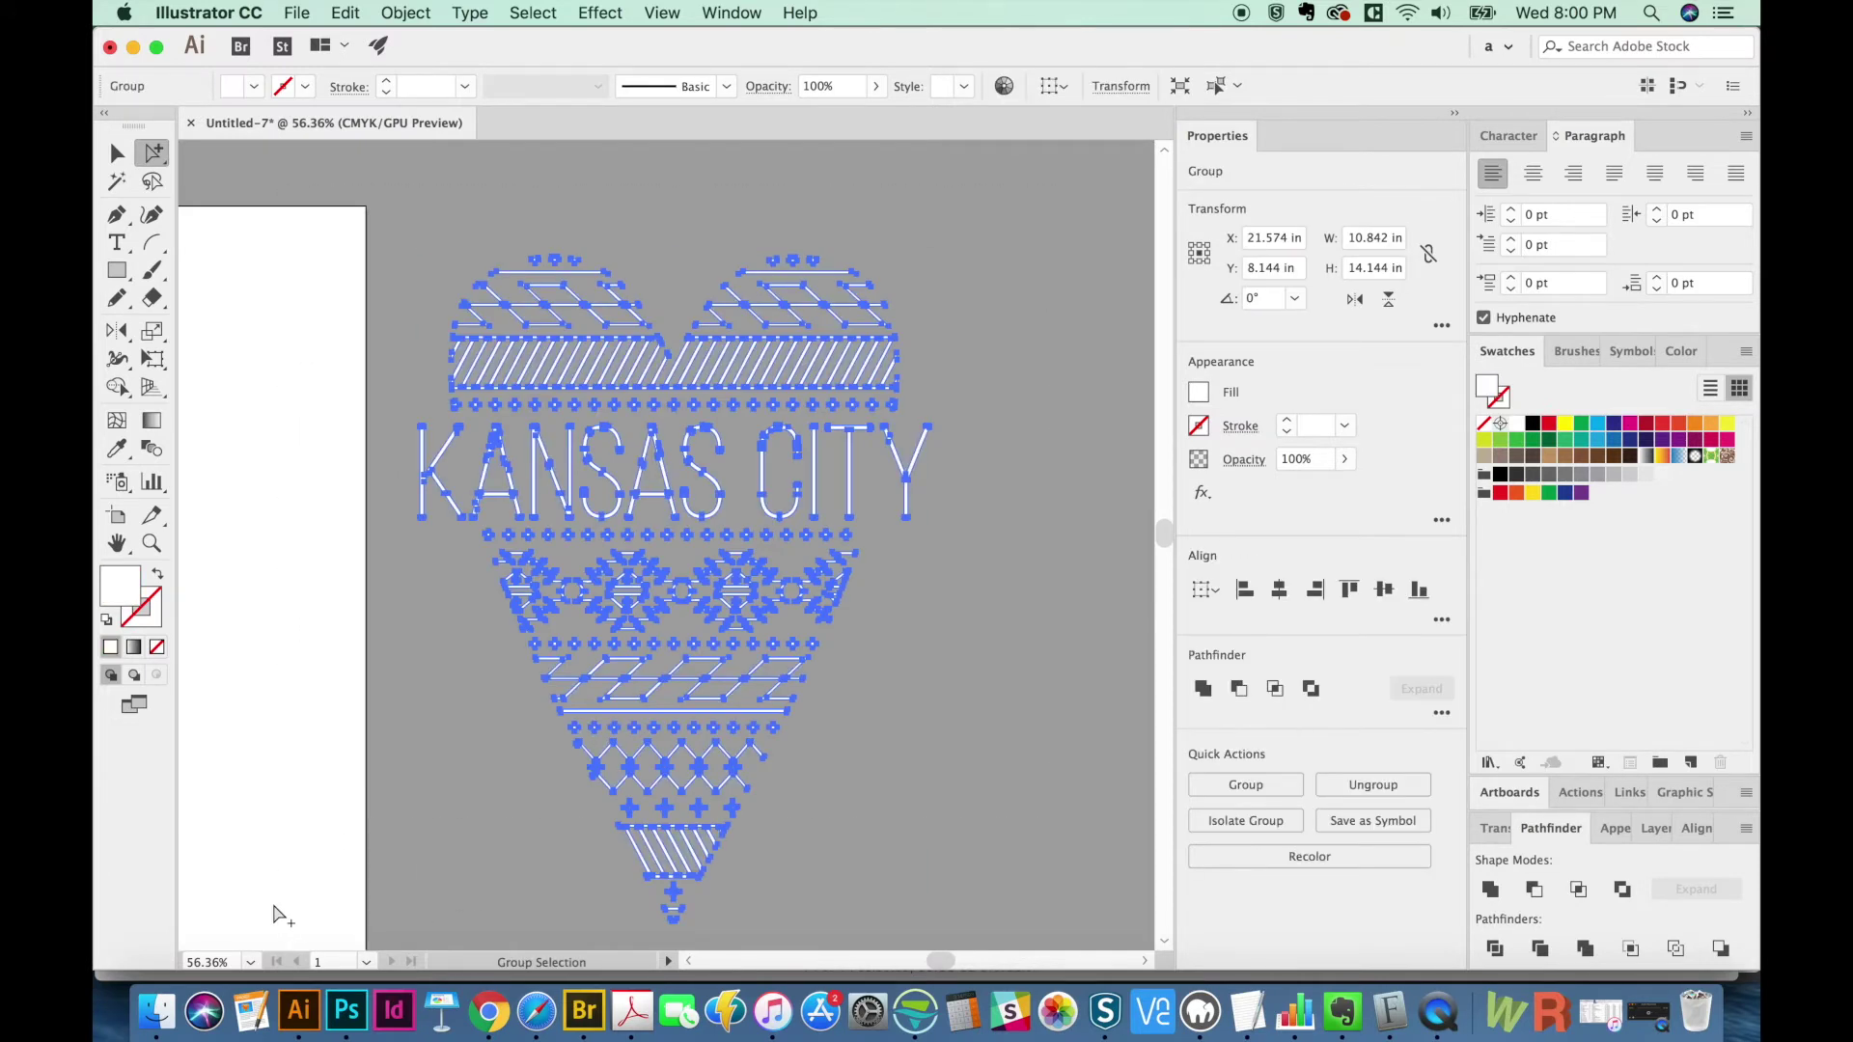
pyautogui.scroll(-3, 280, 915)
pyautogui.press('shift+super+a')
pyautogui.moveTo(919, 571); pyautogui.dragTo(910, 650)
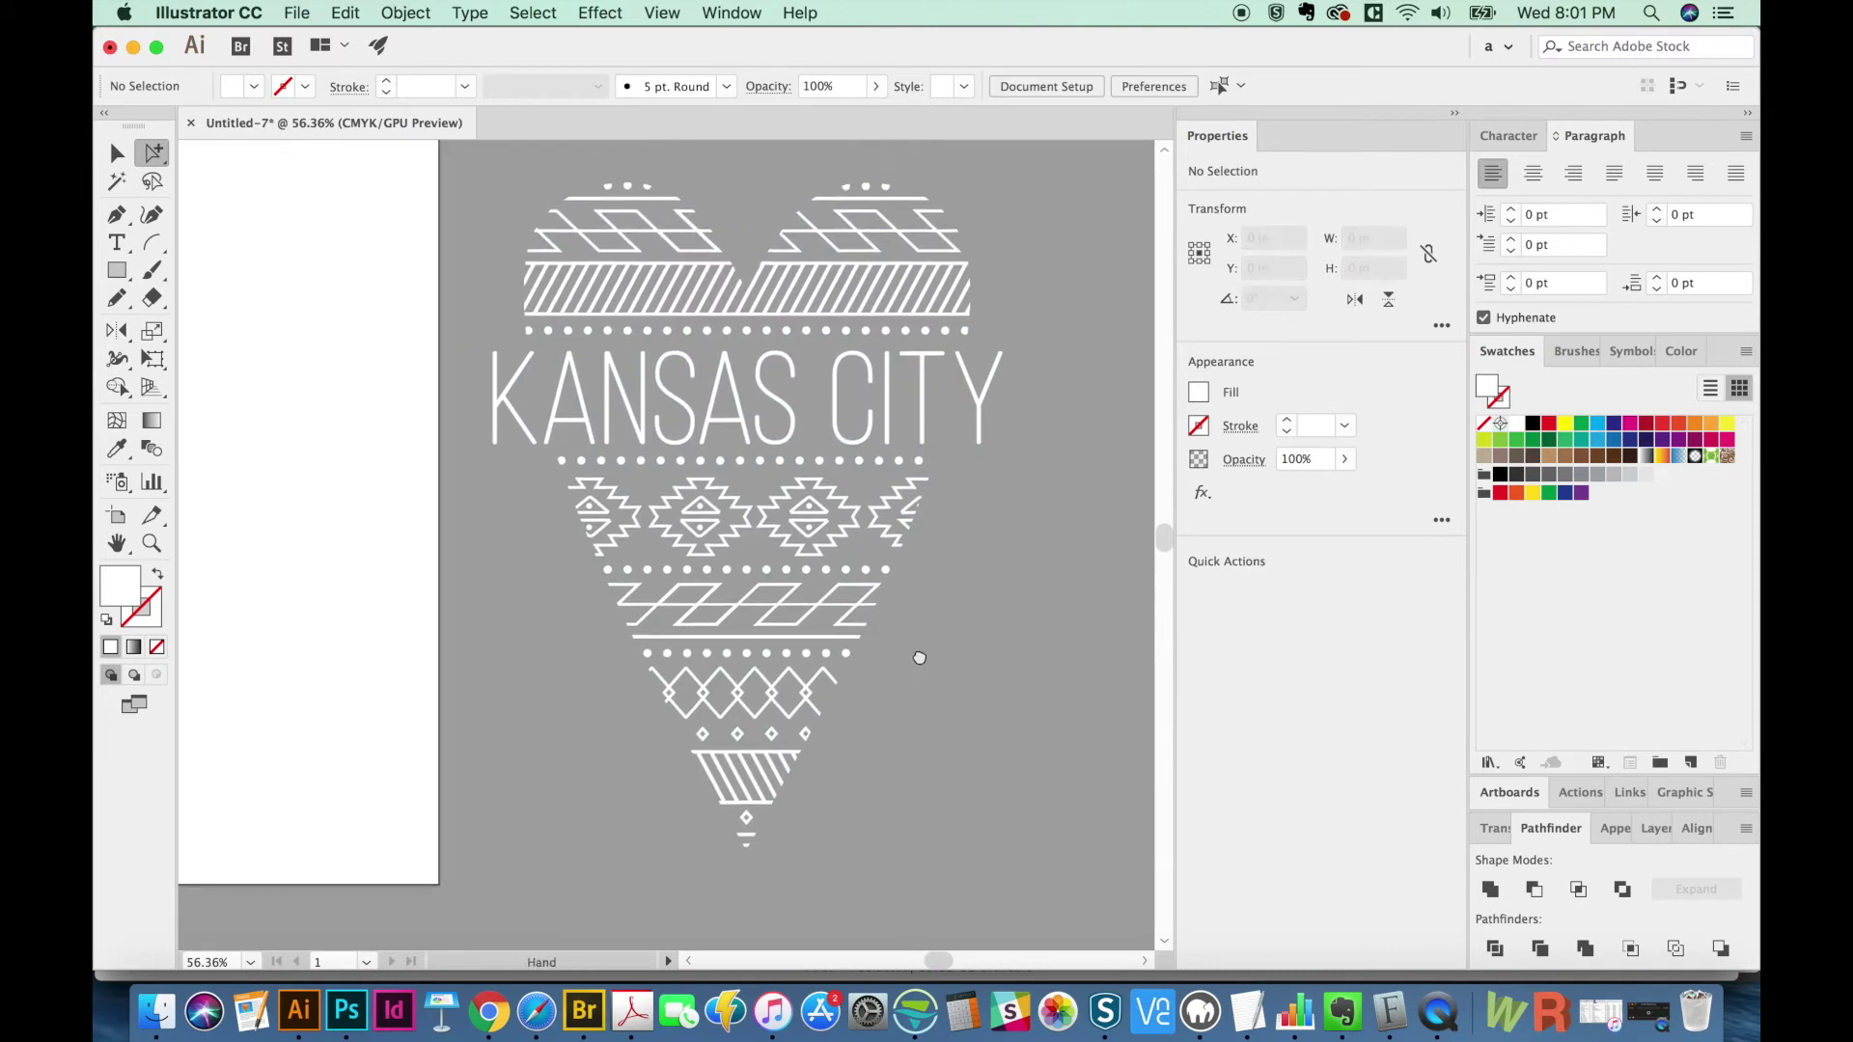
# - Move the white heart artwork onto the centre of the artboard
pyautogui.press('super+minus')
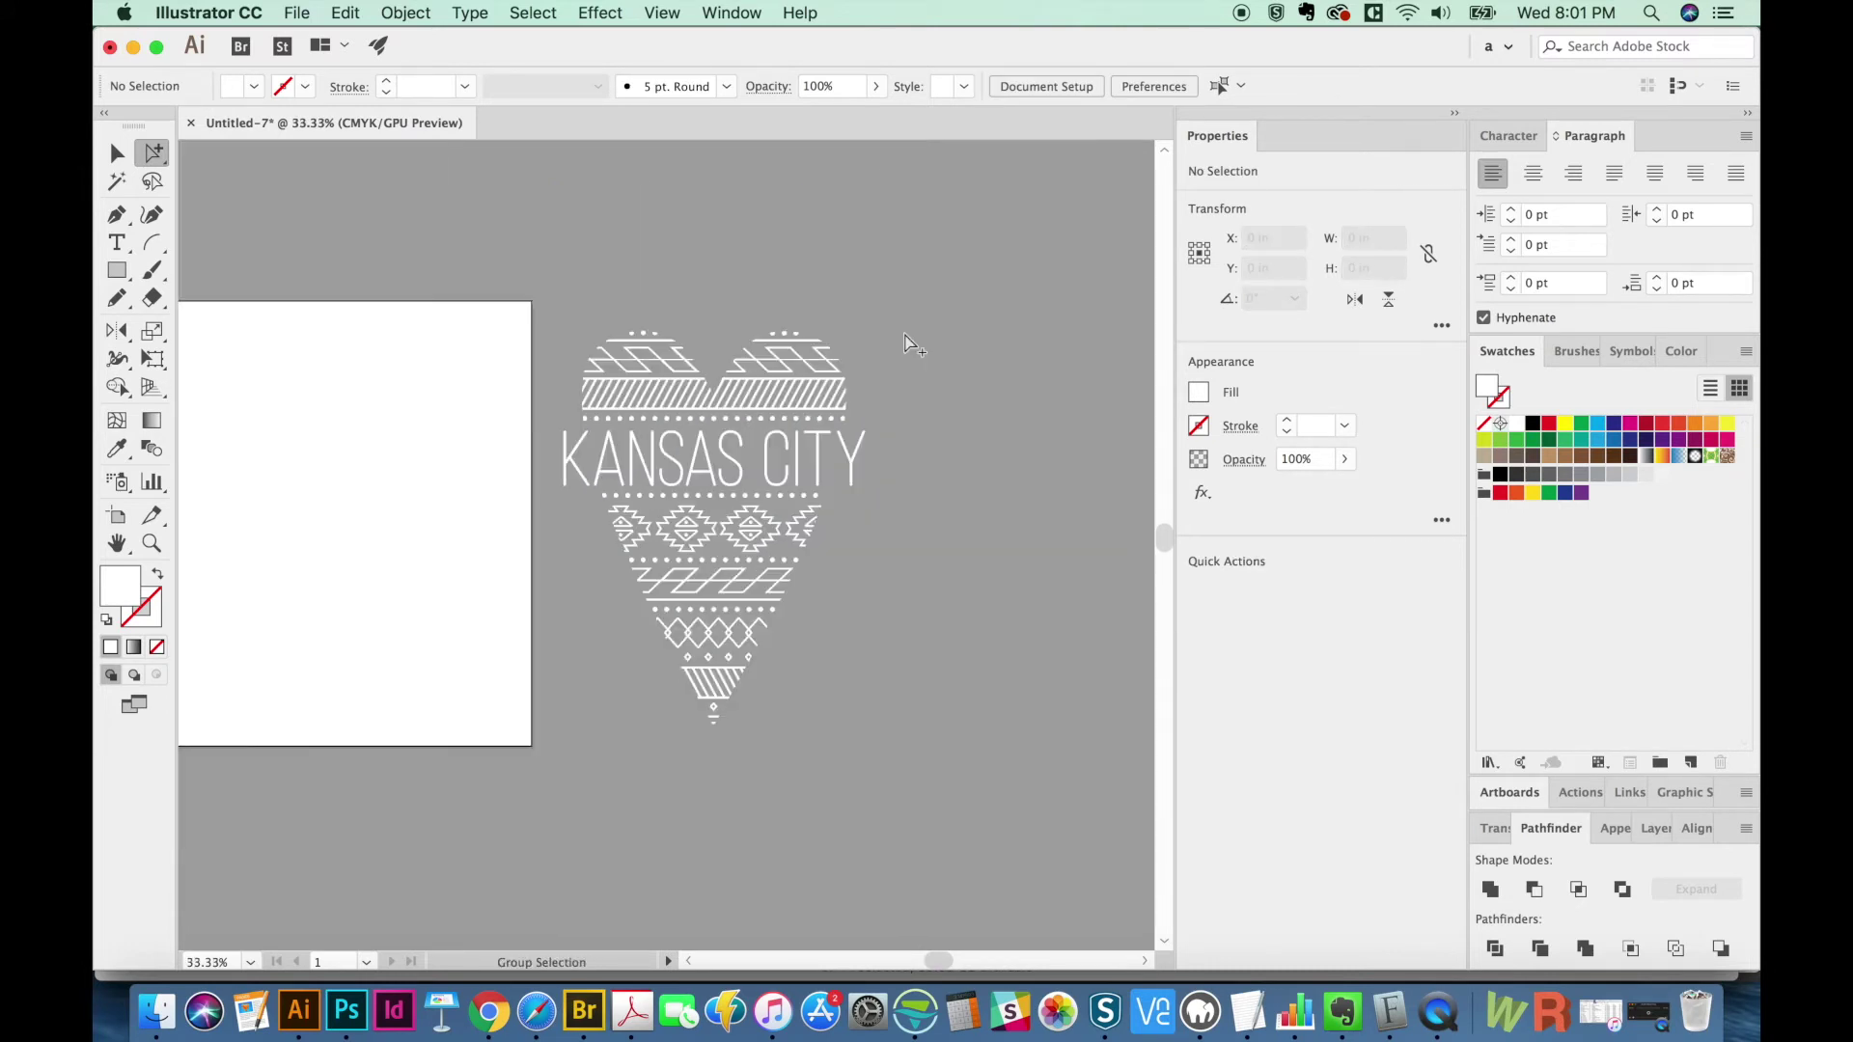
pyautogui.moveTo(764, 443); pyautogui.dragTo(564, 454)
pyautogui.press('v')
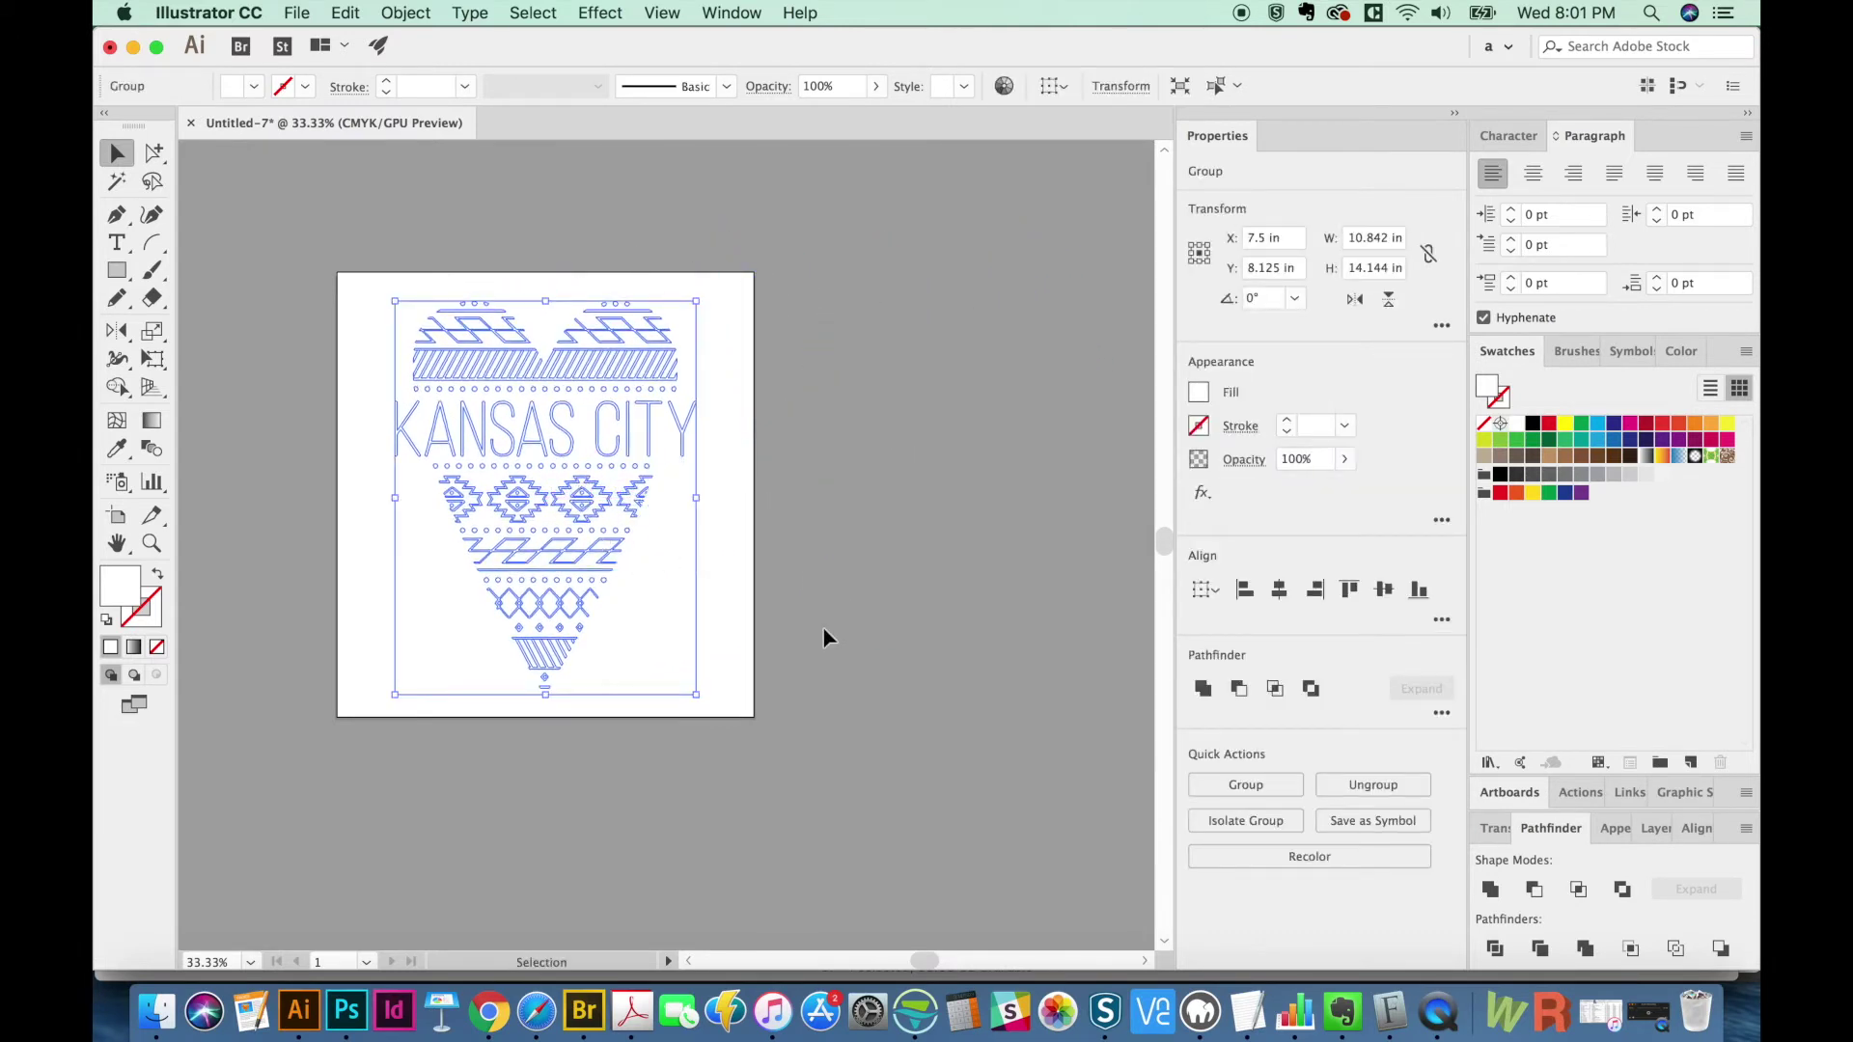
# - Add a second artboard beside the first and paste a copy of the white heart at the same position on it
pyautogui.hscroll(5, 835, 600)
pyautogui.click(1509, 791)
pyautogui.click(1690, 799)
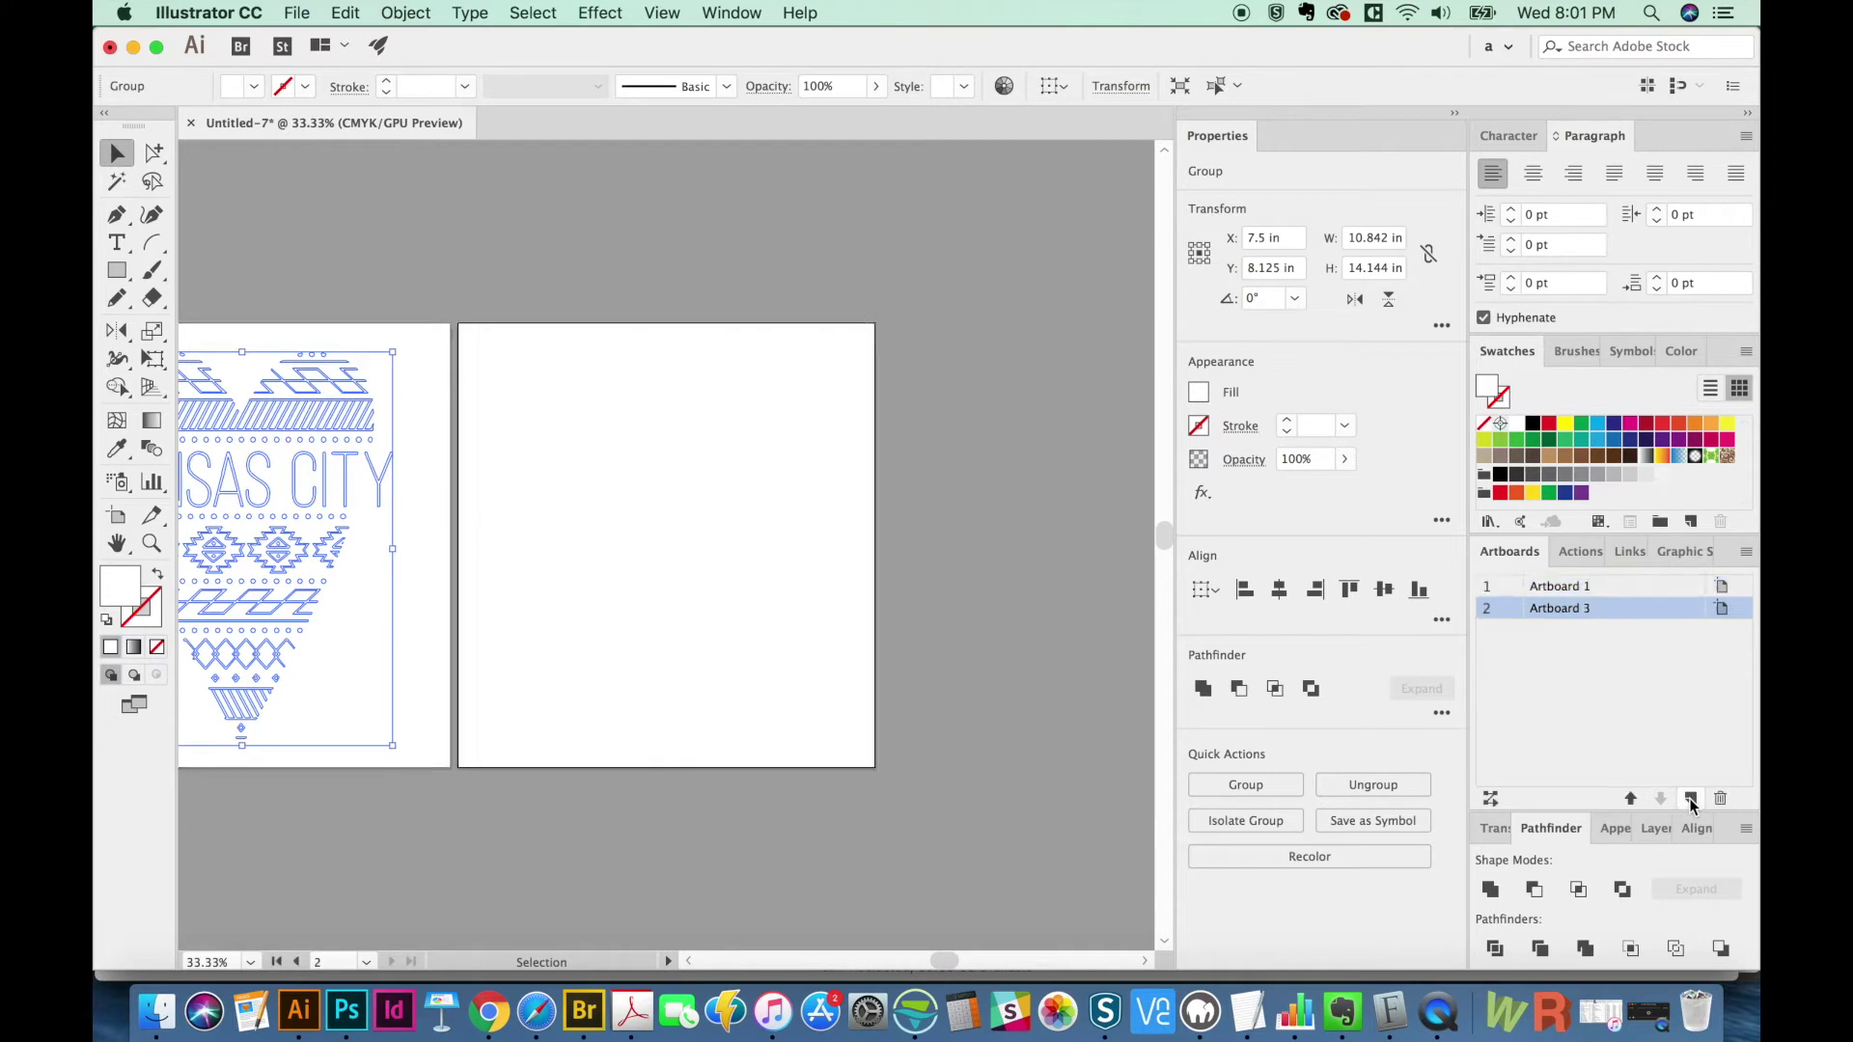
pyautogui.click(935, 506)
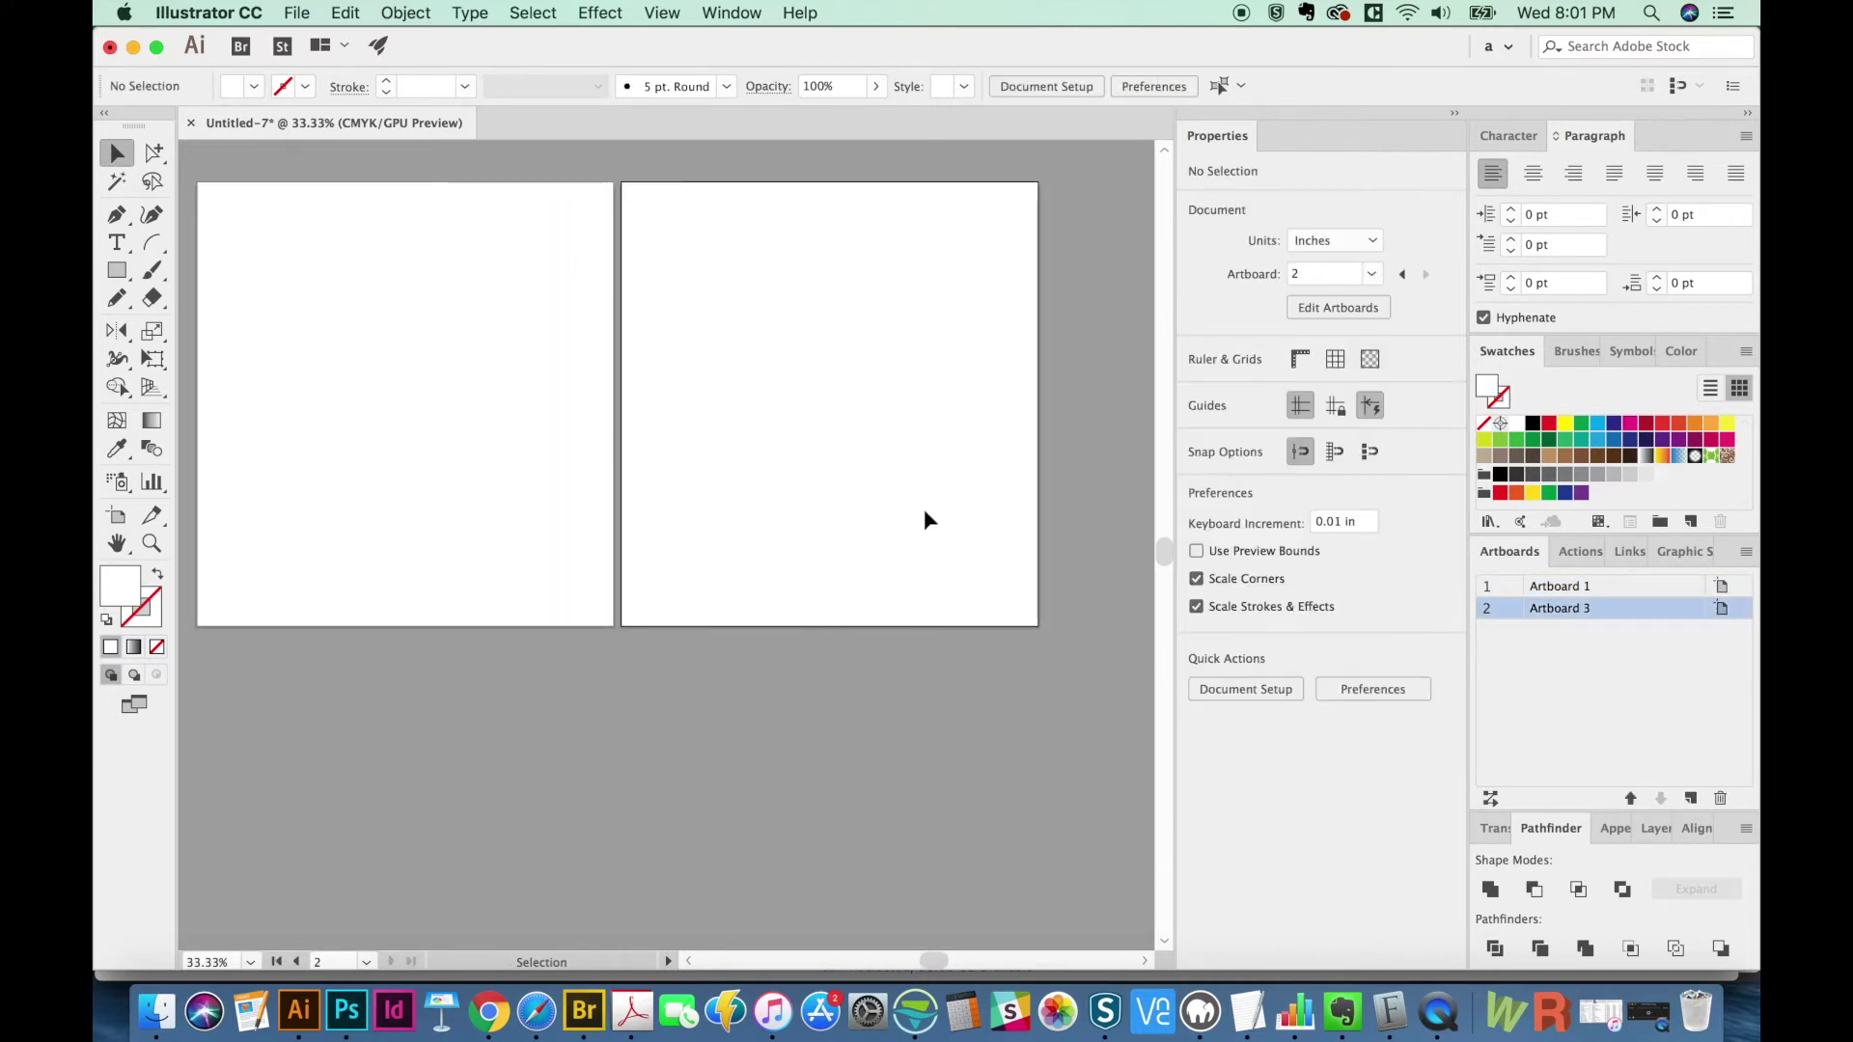
pyautogui.press('super+v')
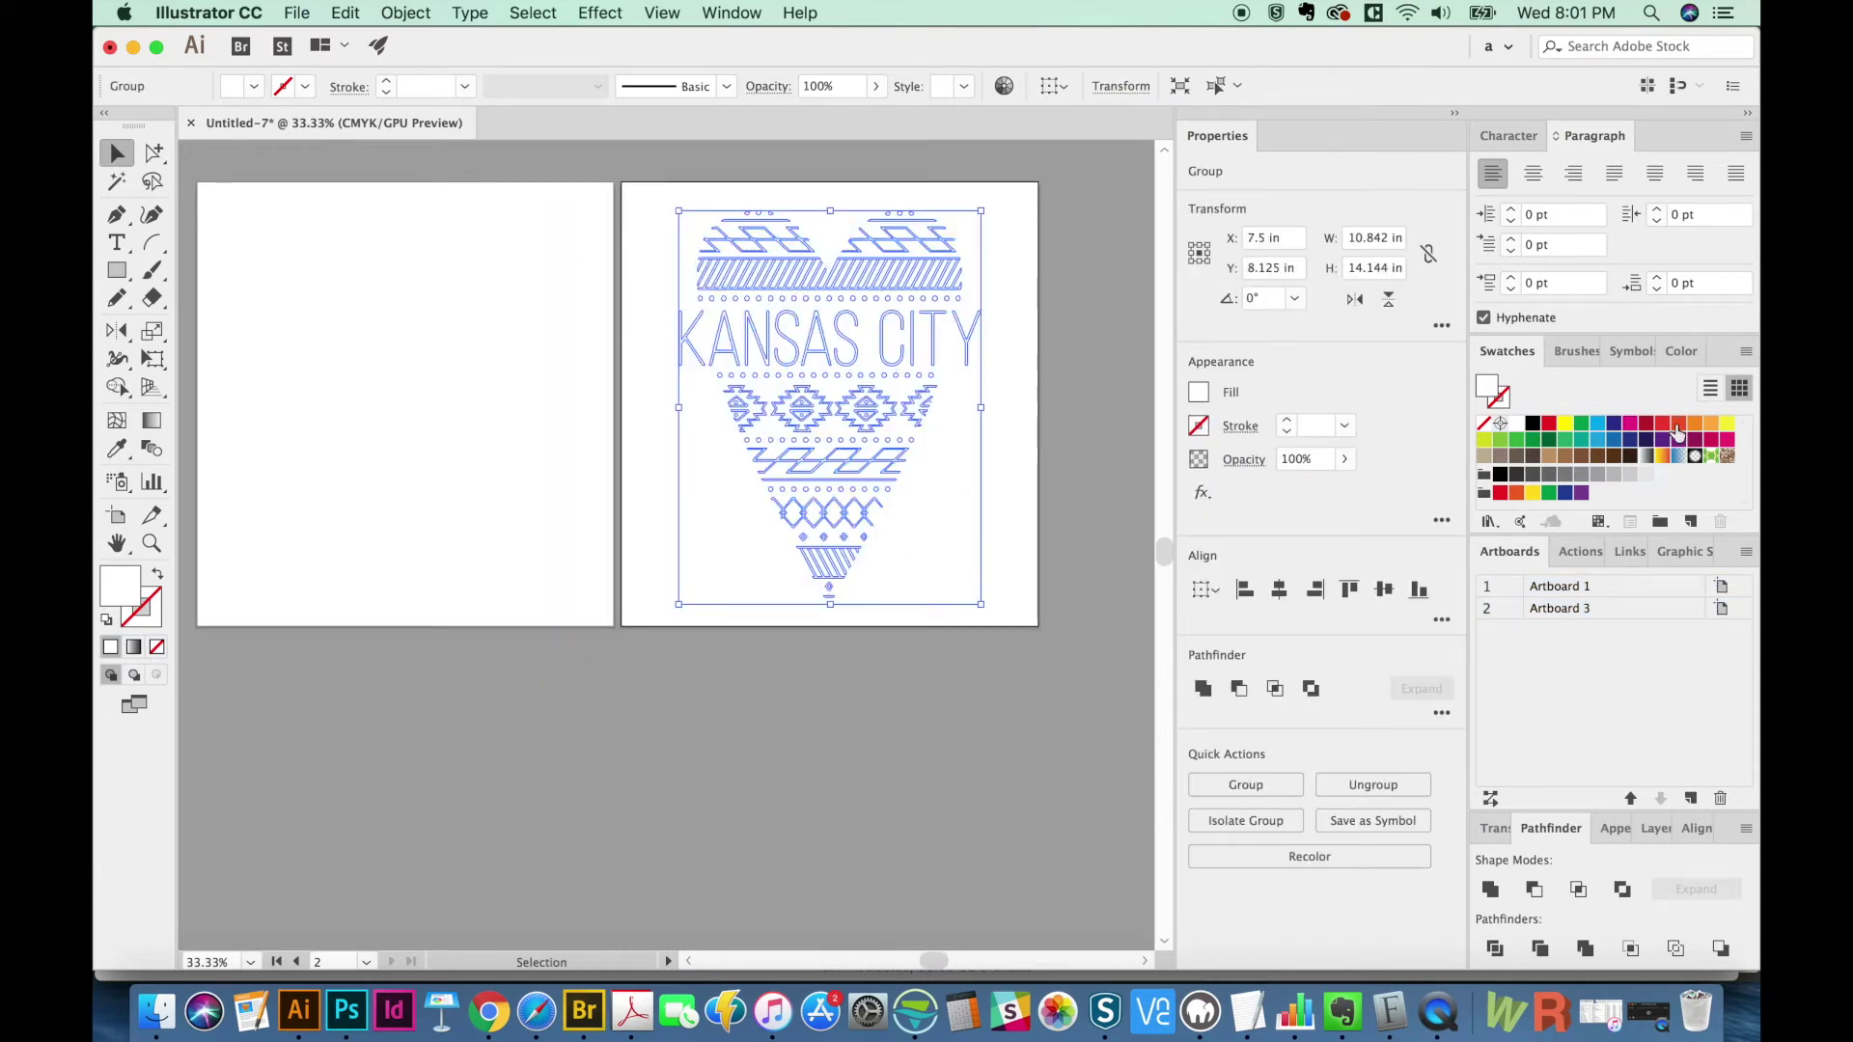
# - Fill the pasted heart on the second artboard with black, and select both heart versions
pyautogui.click(1515, 482)
pyautogui.click(774, 799)
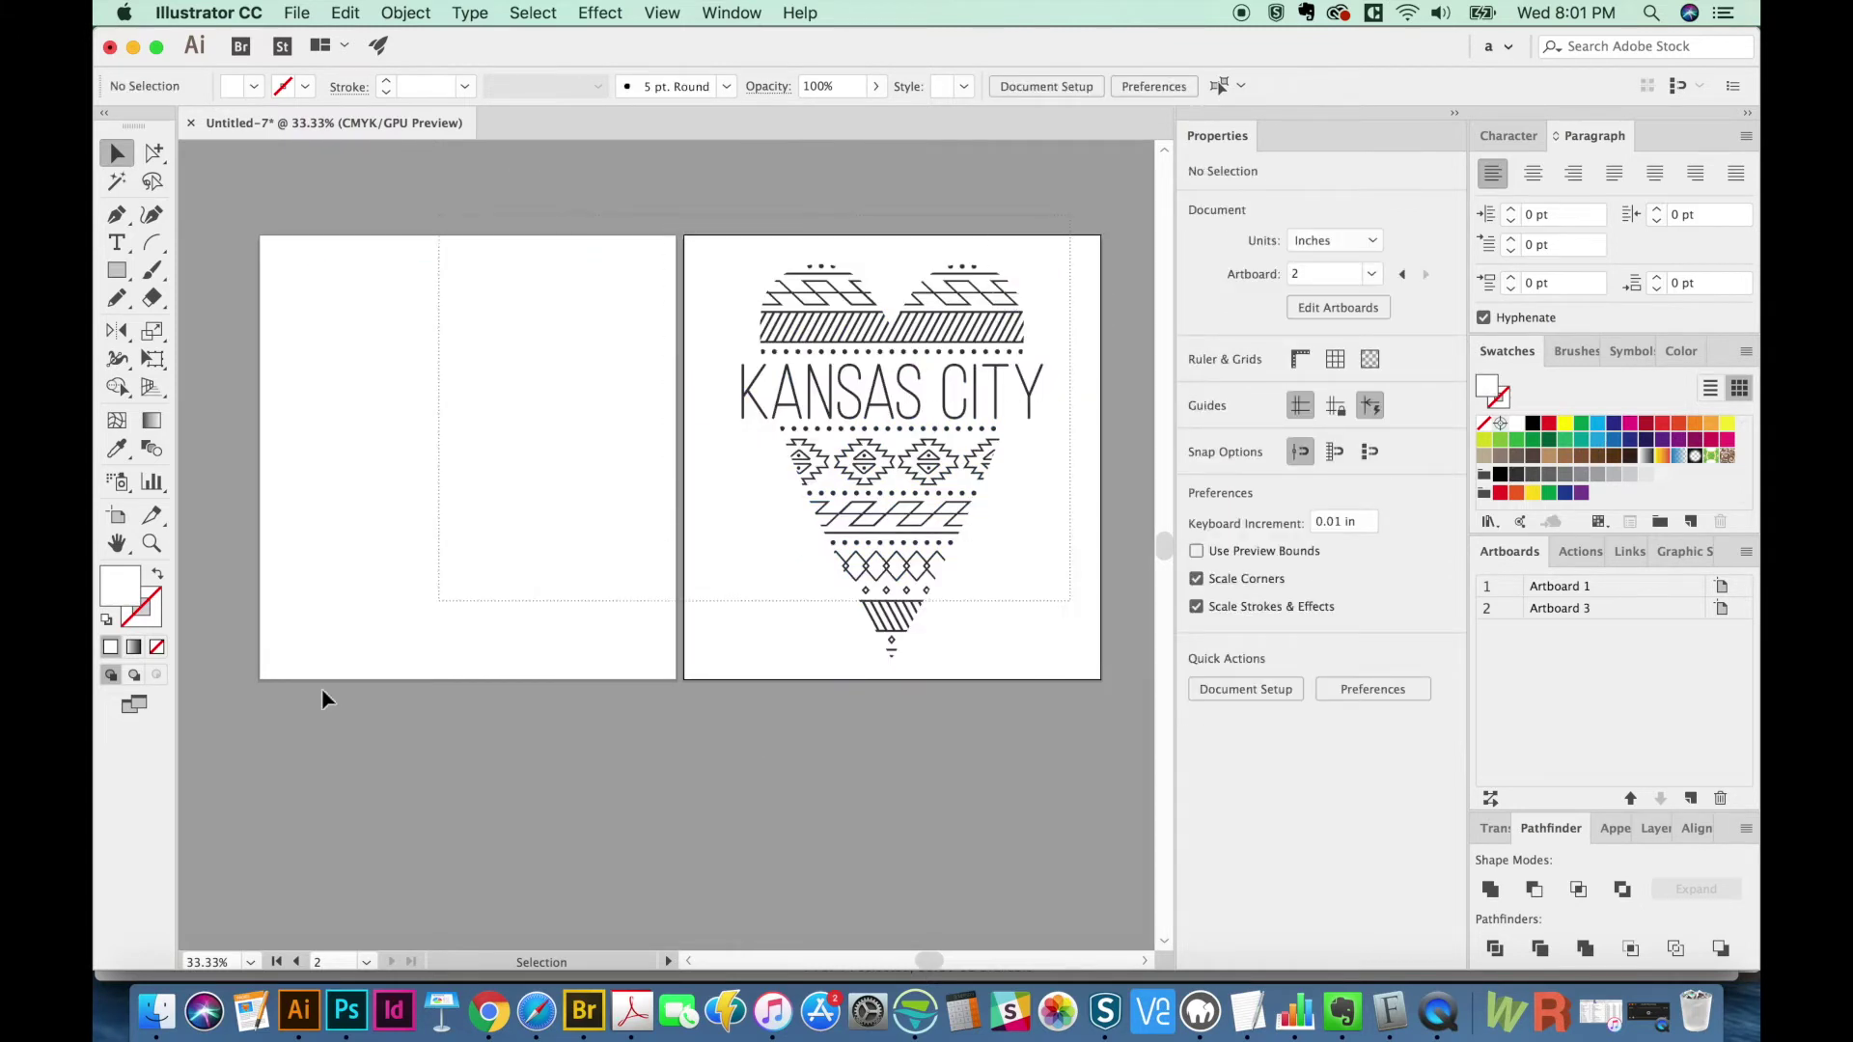
pyautogui.press('alt+shift+super+v')
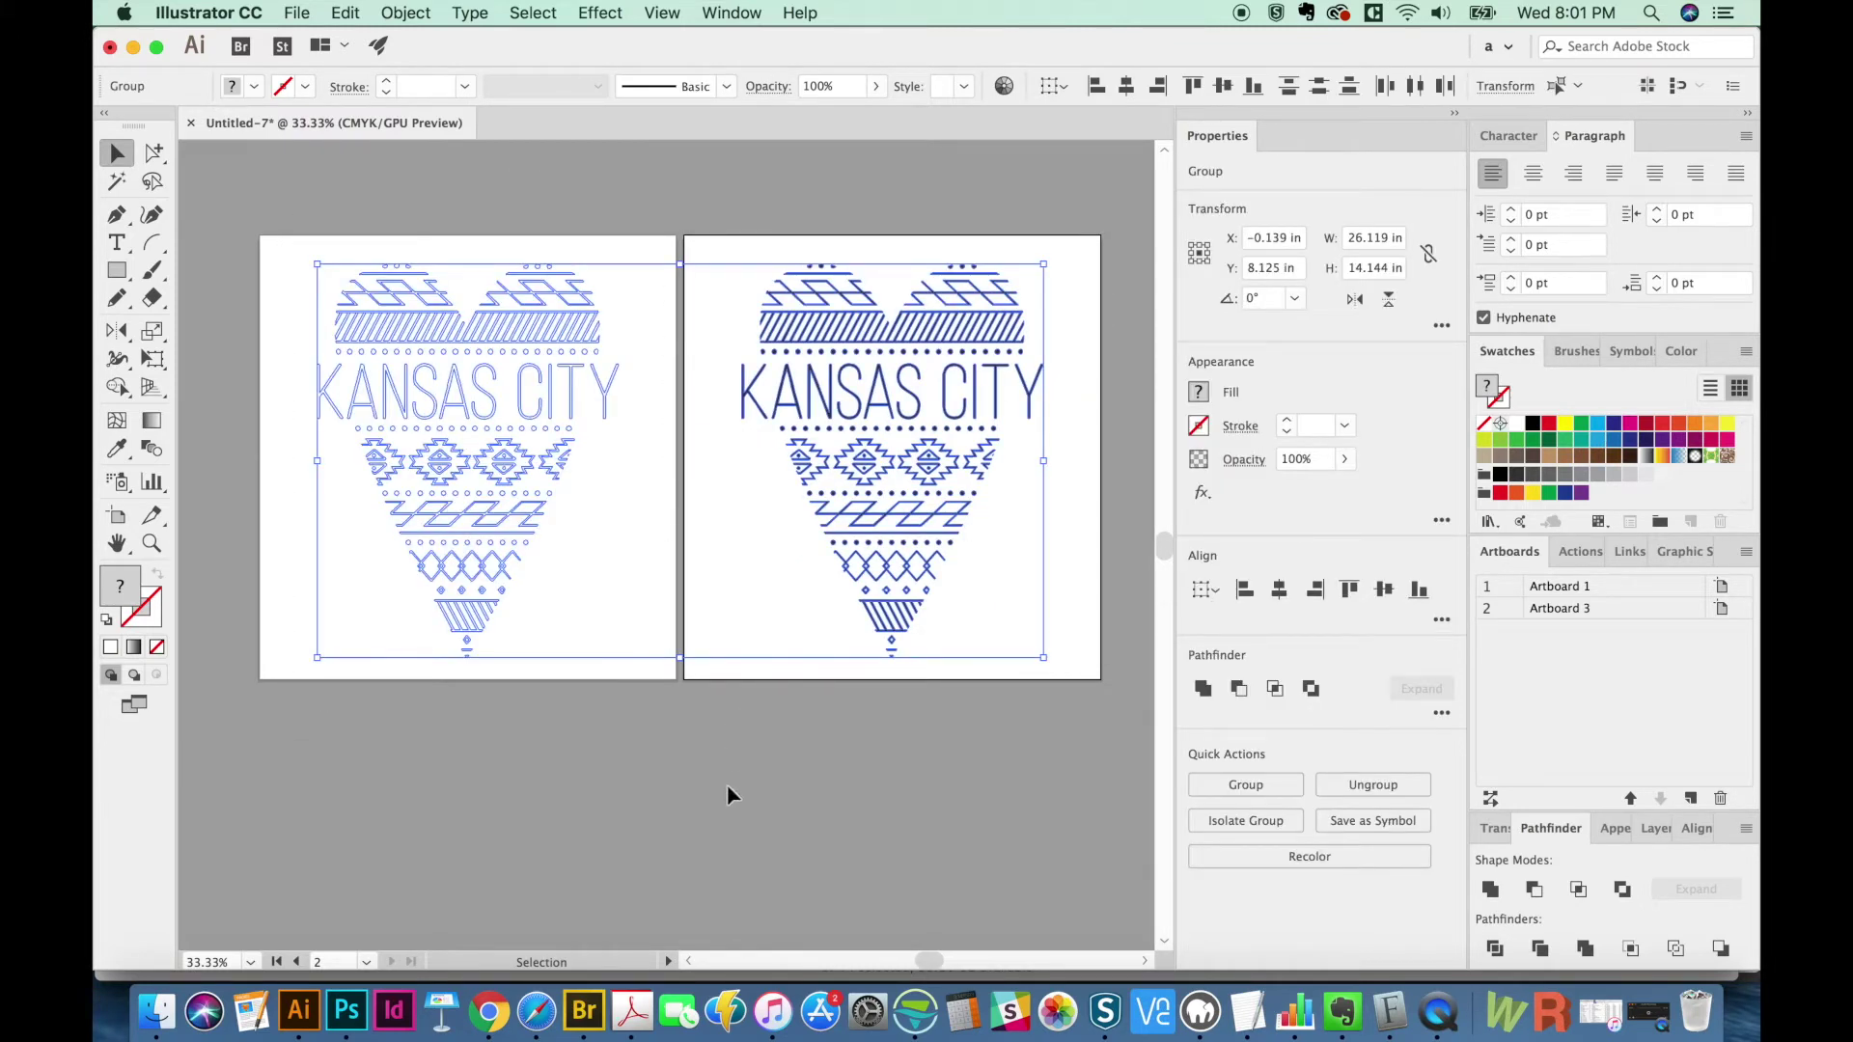
pyautogui.moveTo(650, 243); pyautogui.dragTo(303, 741)
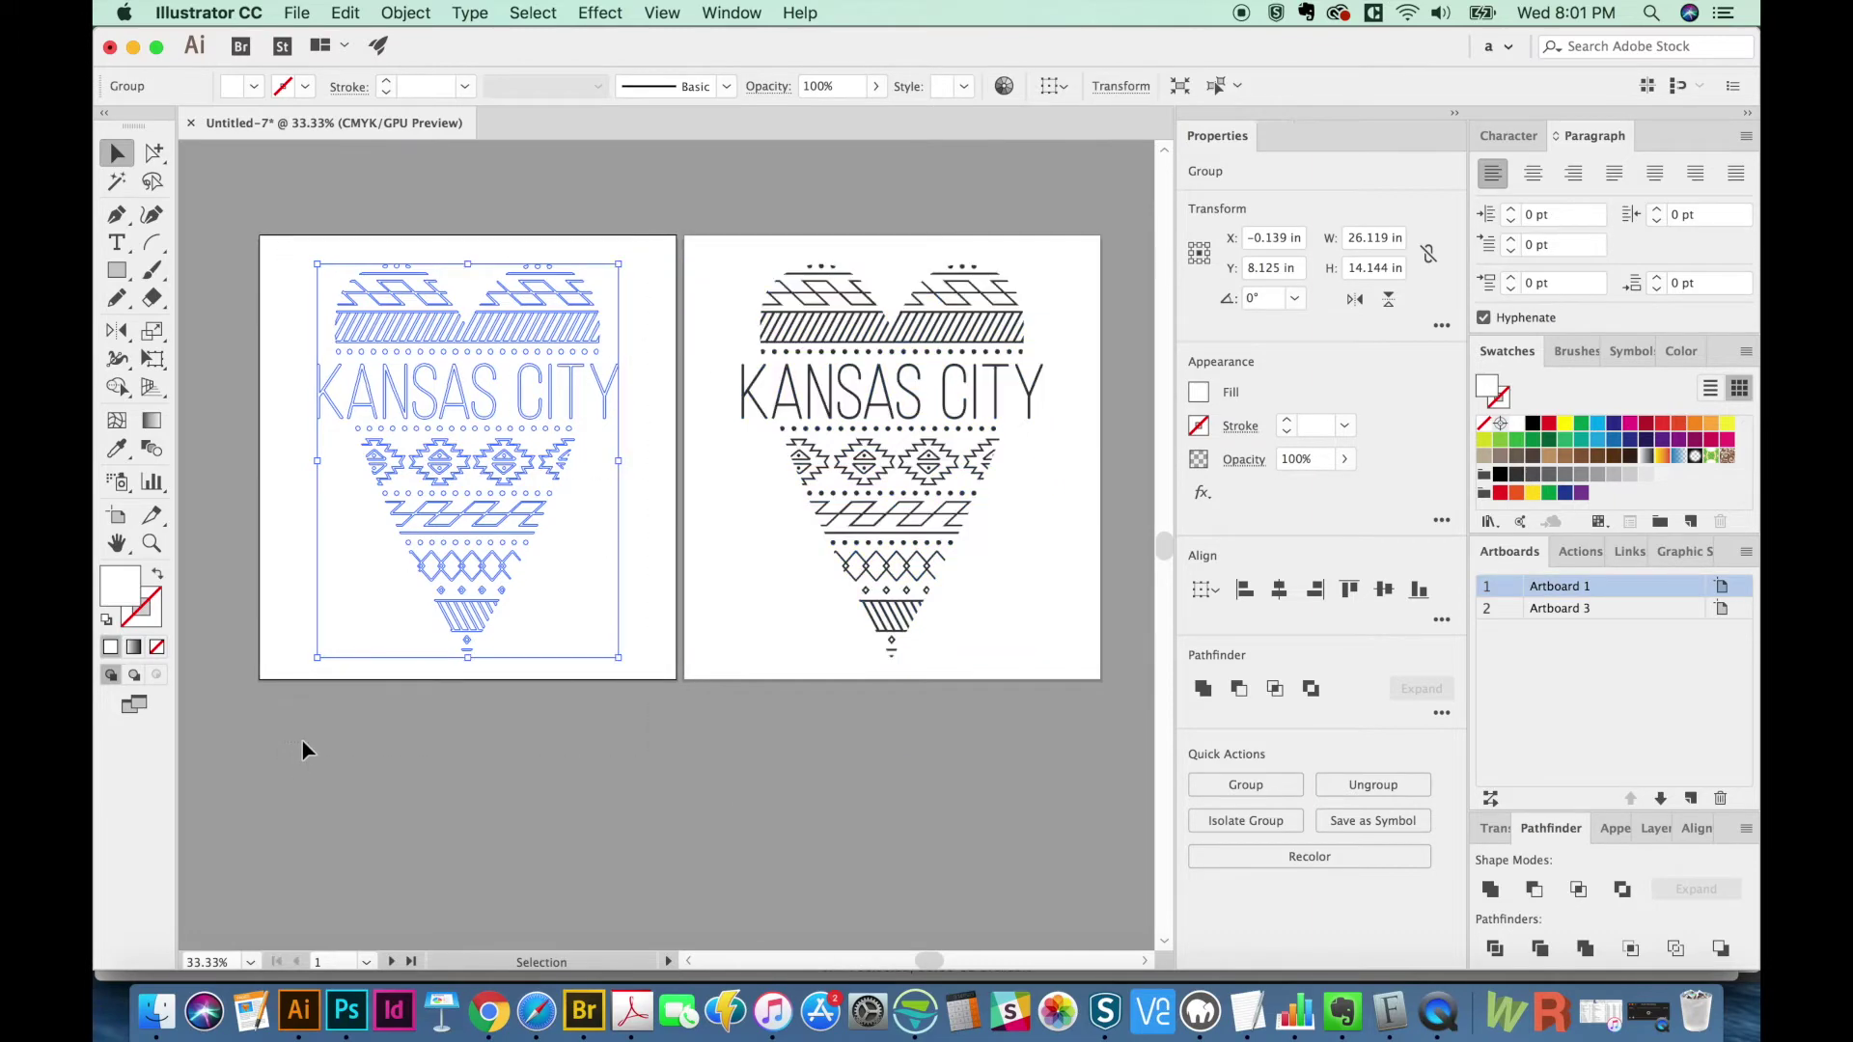
pyautogui.press('Delete')
pyautogui.press('super+z')
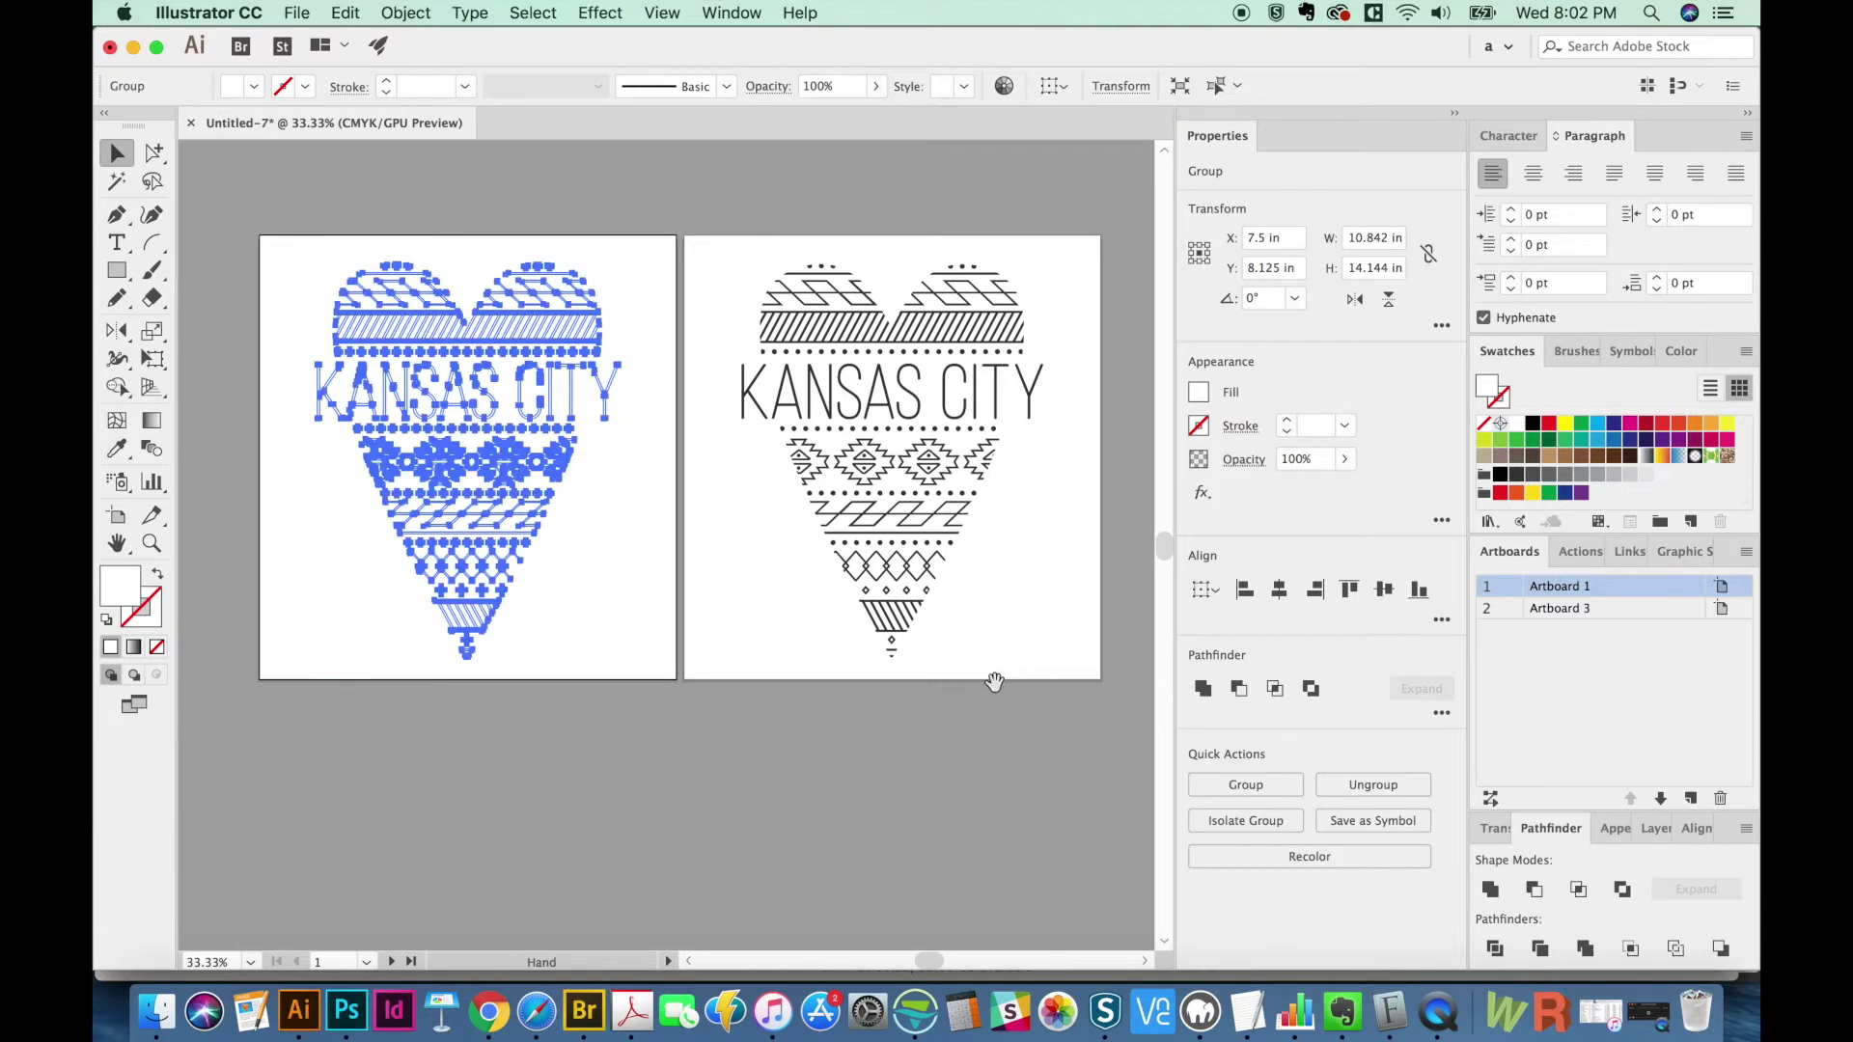
pyautogui.hscroll(3, 993, 673)
pyautogui.press('super+z')
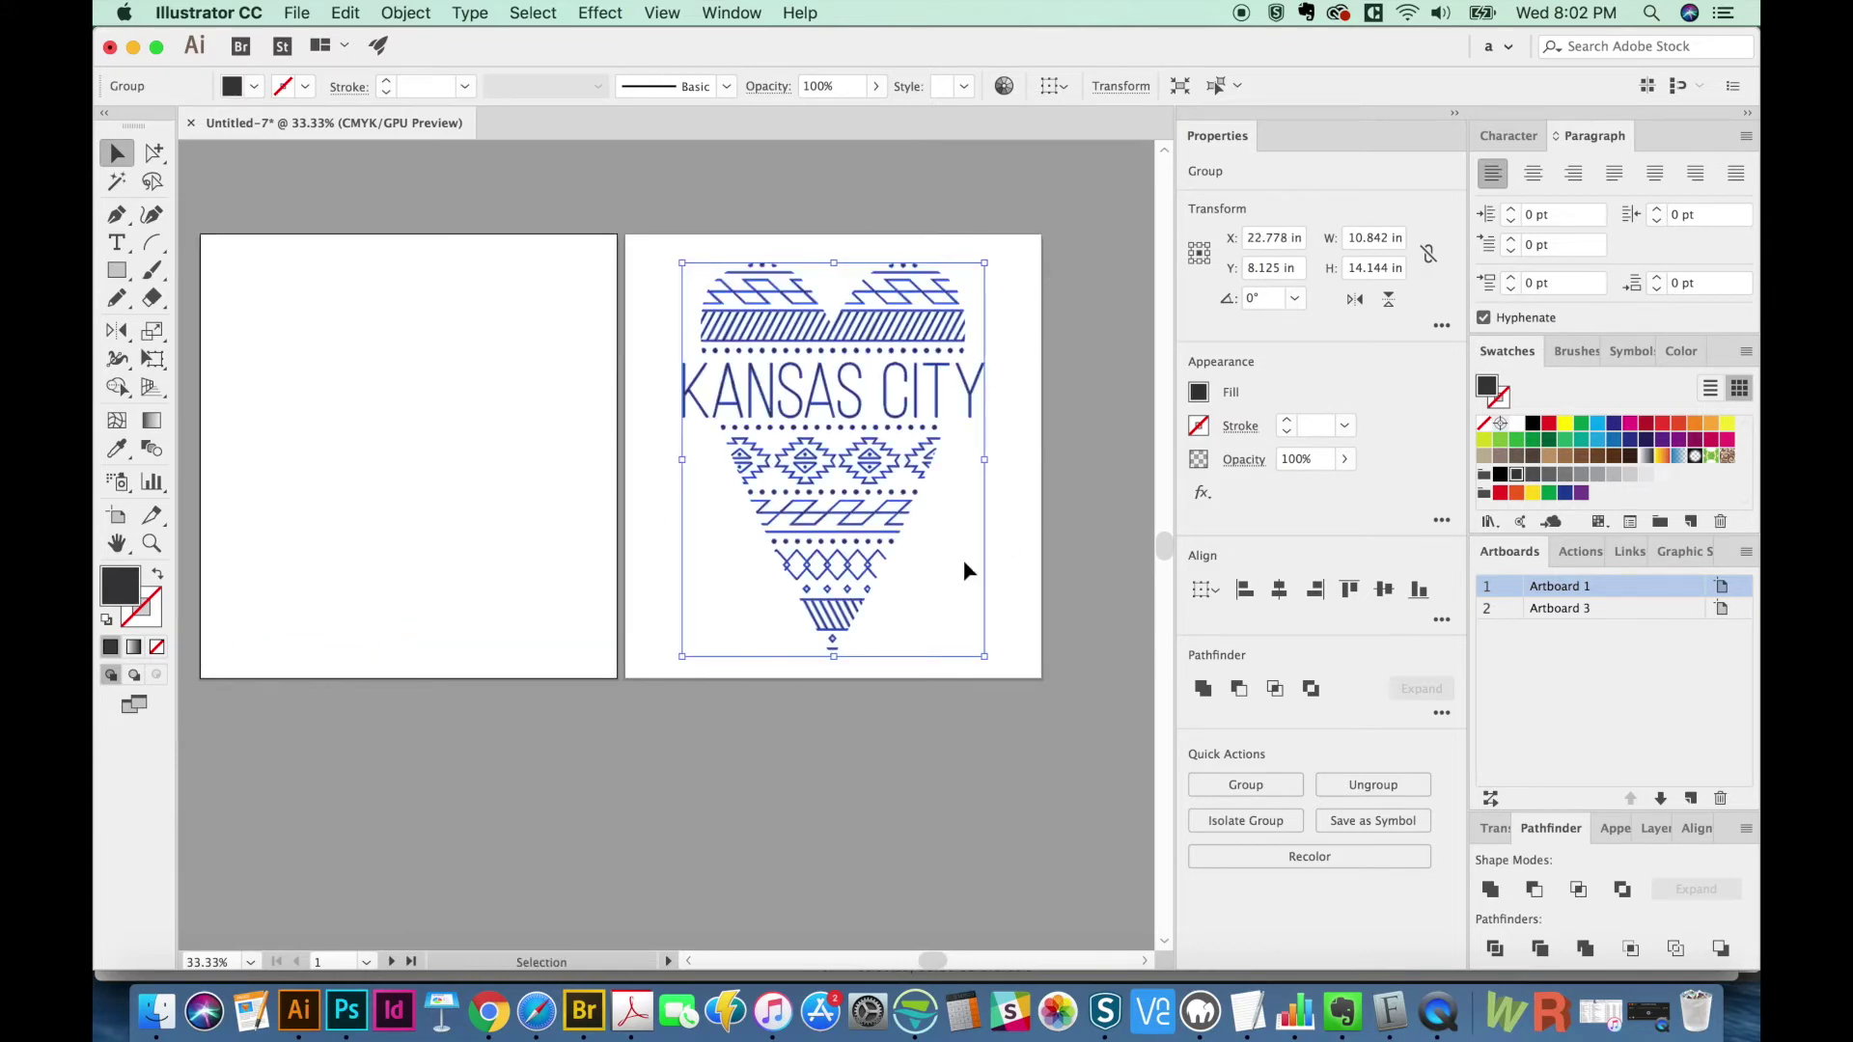
pyautogui.click(917, 820)
pyautogui.moveTo(846, 770); pyautogui.dragTo(881, 767)
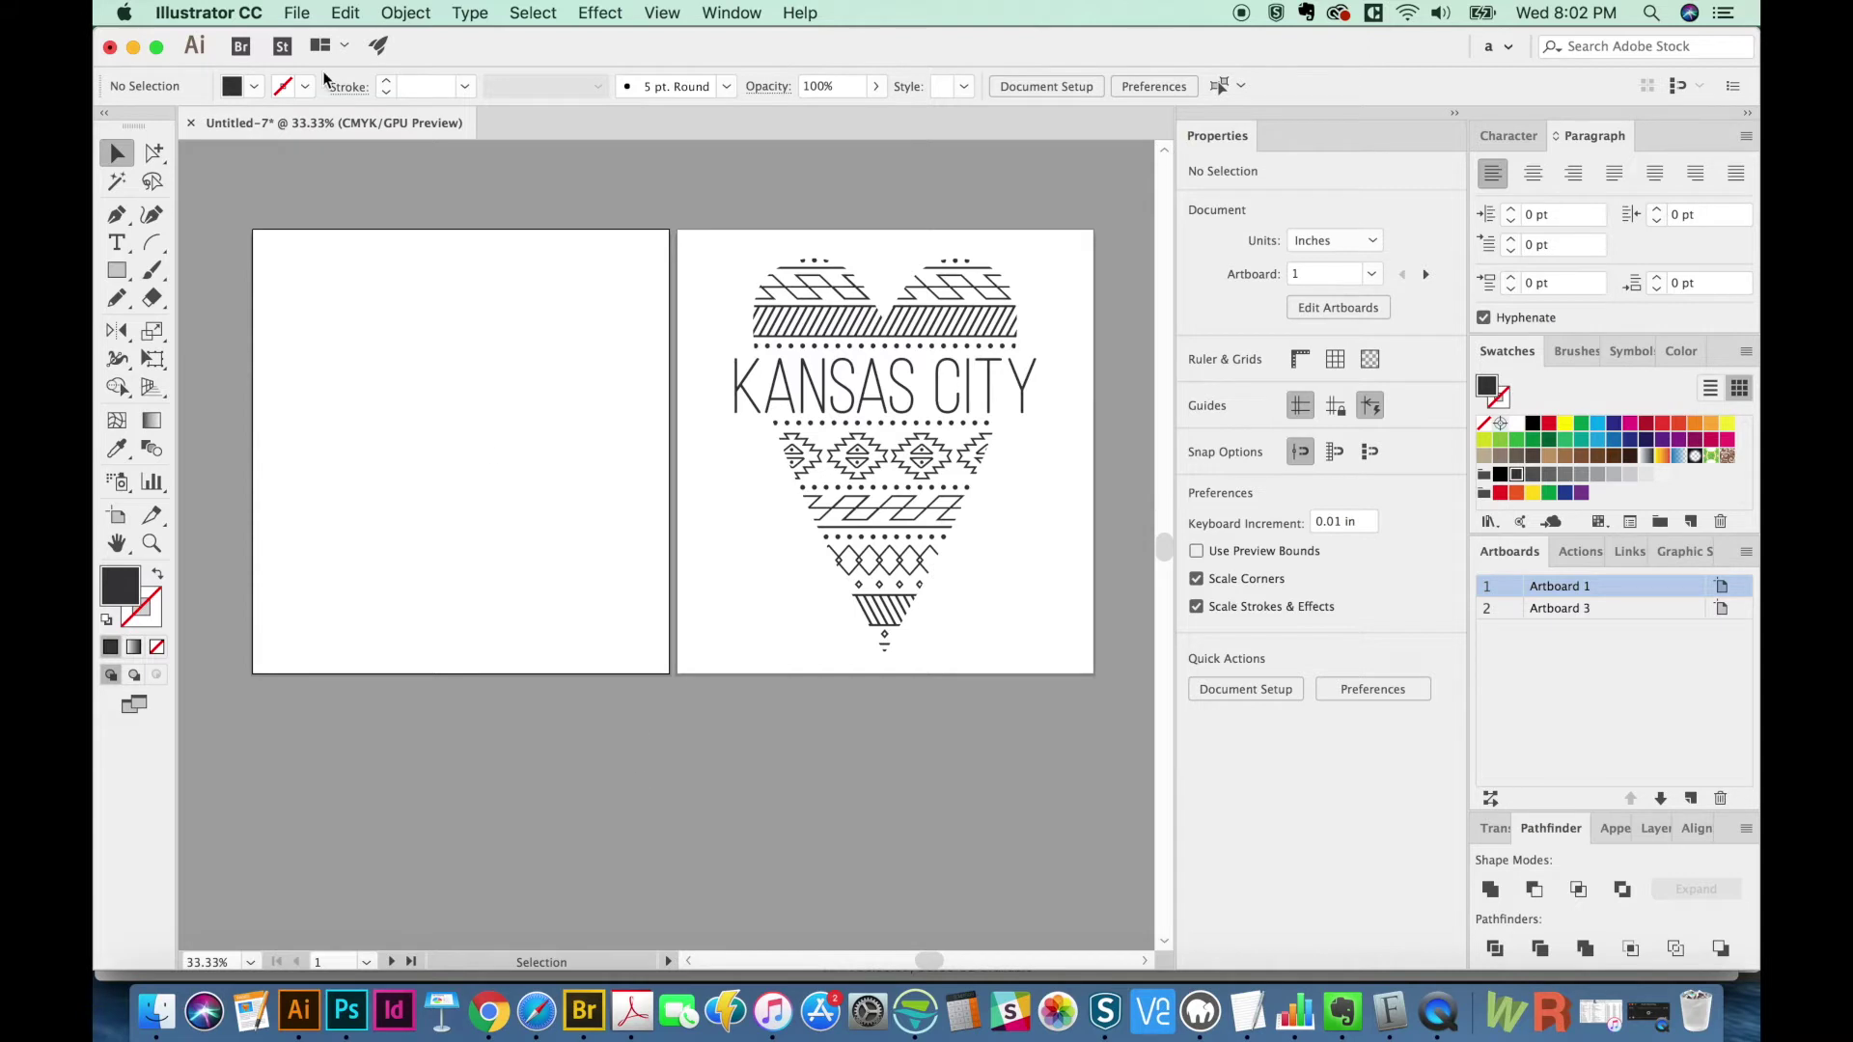
# - Export all artboards as separate PNG files into the Redbubble folder at 300 ppi with a transparent background
pyautogui.click(299, 13)
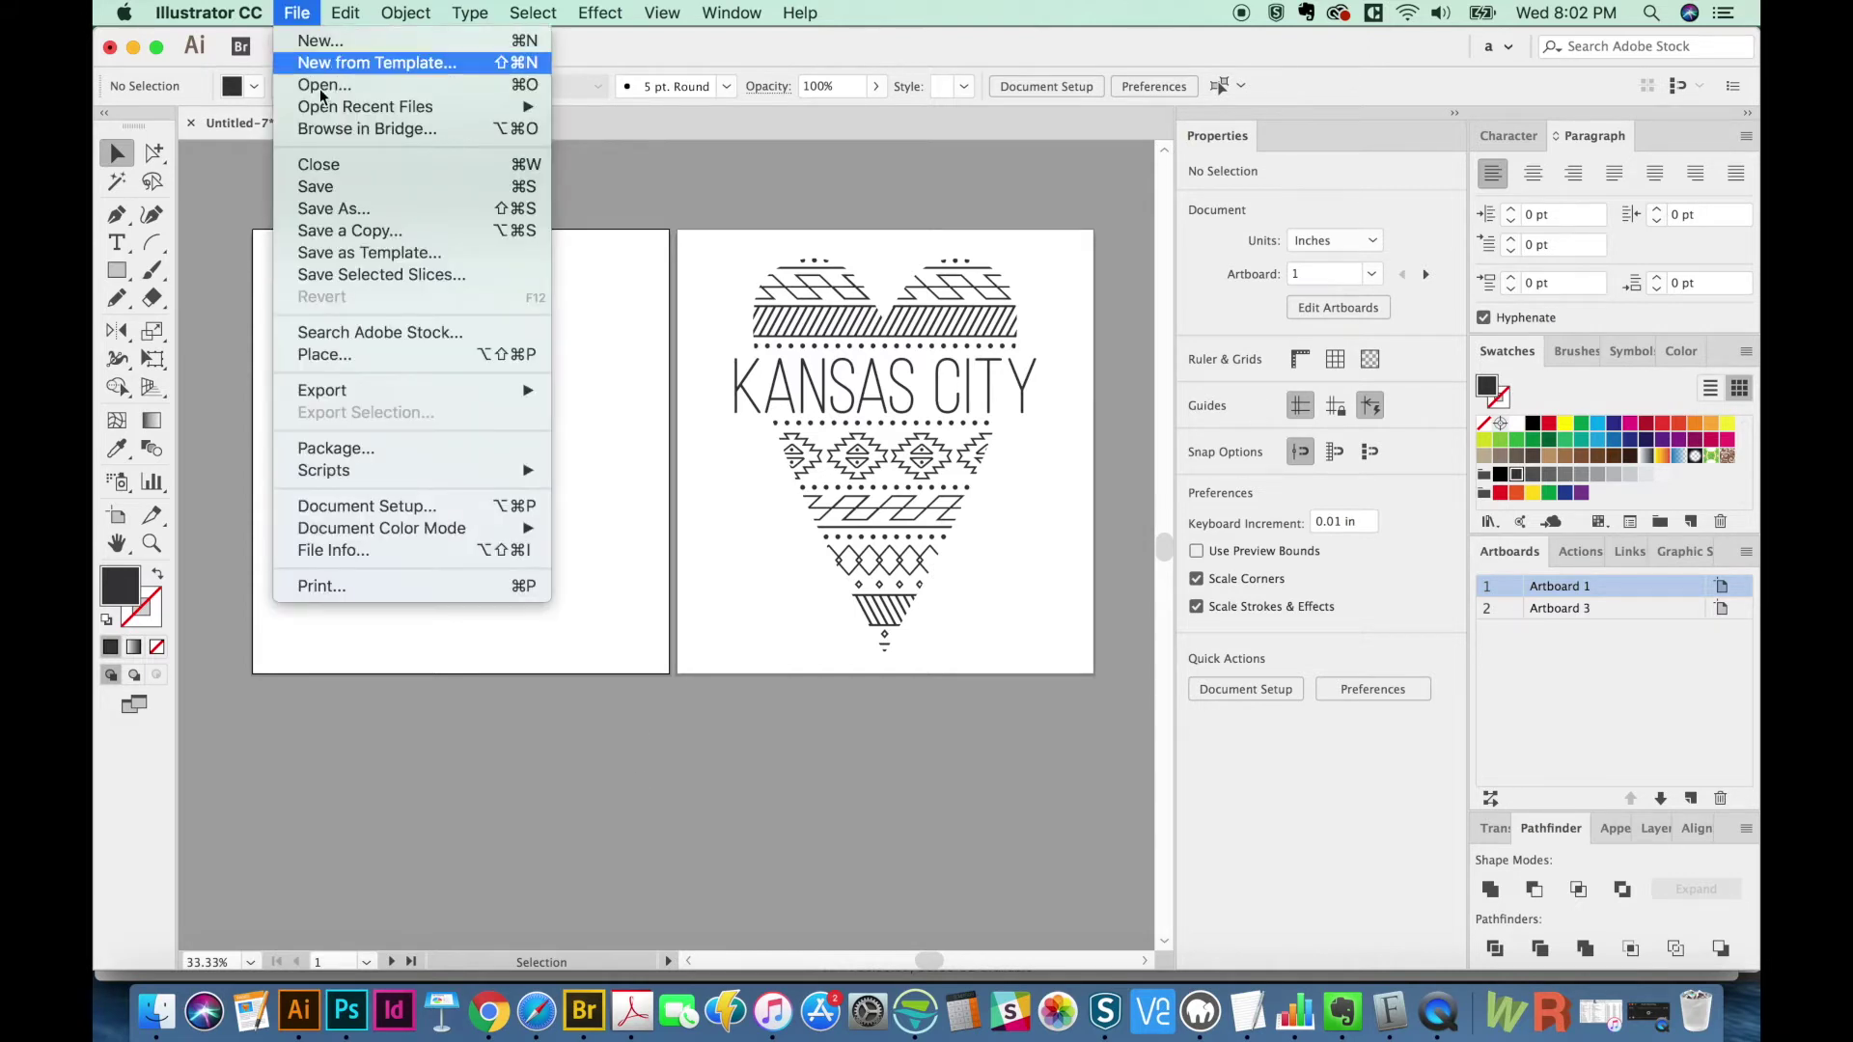
pyautogui.moveTo(424, 390)
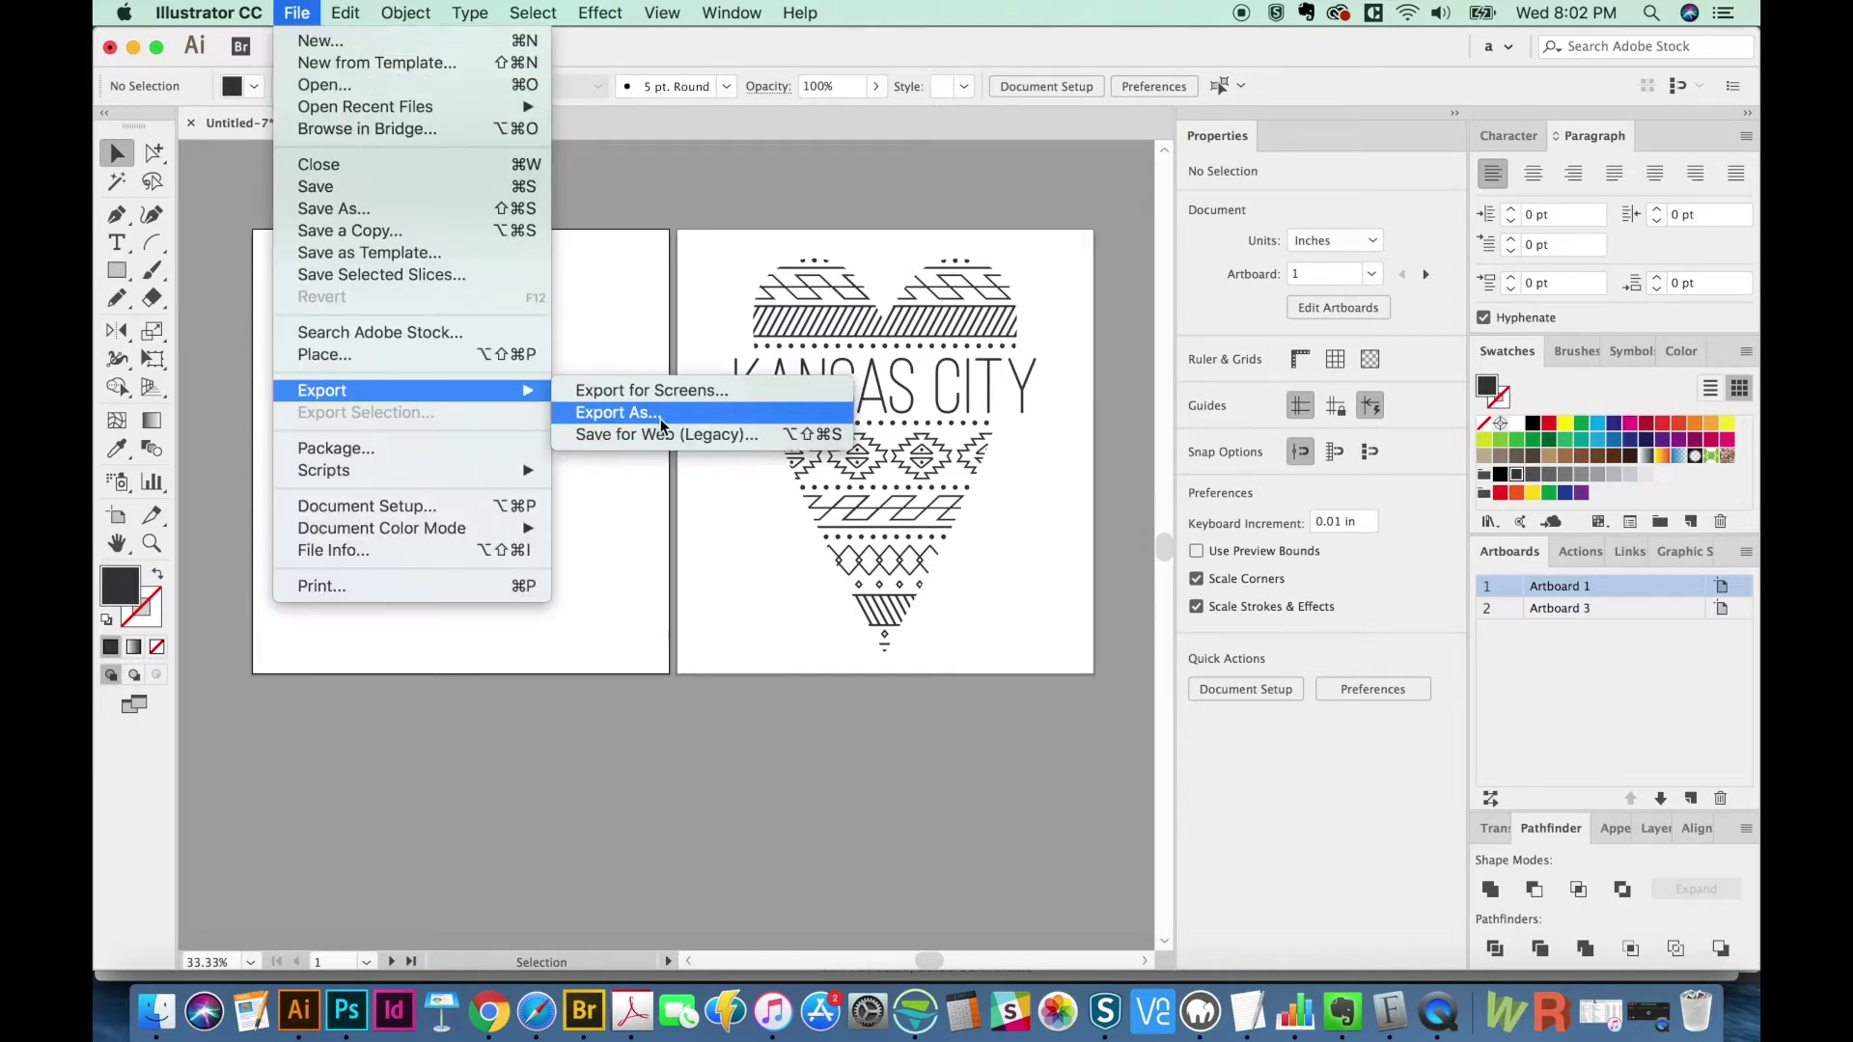
pyautogui.click(618, 412)
pyautogui.click(764, 907)
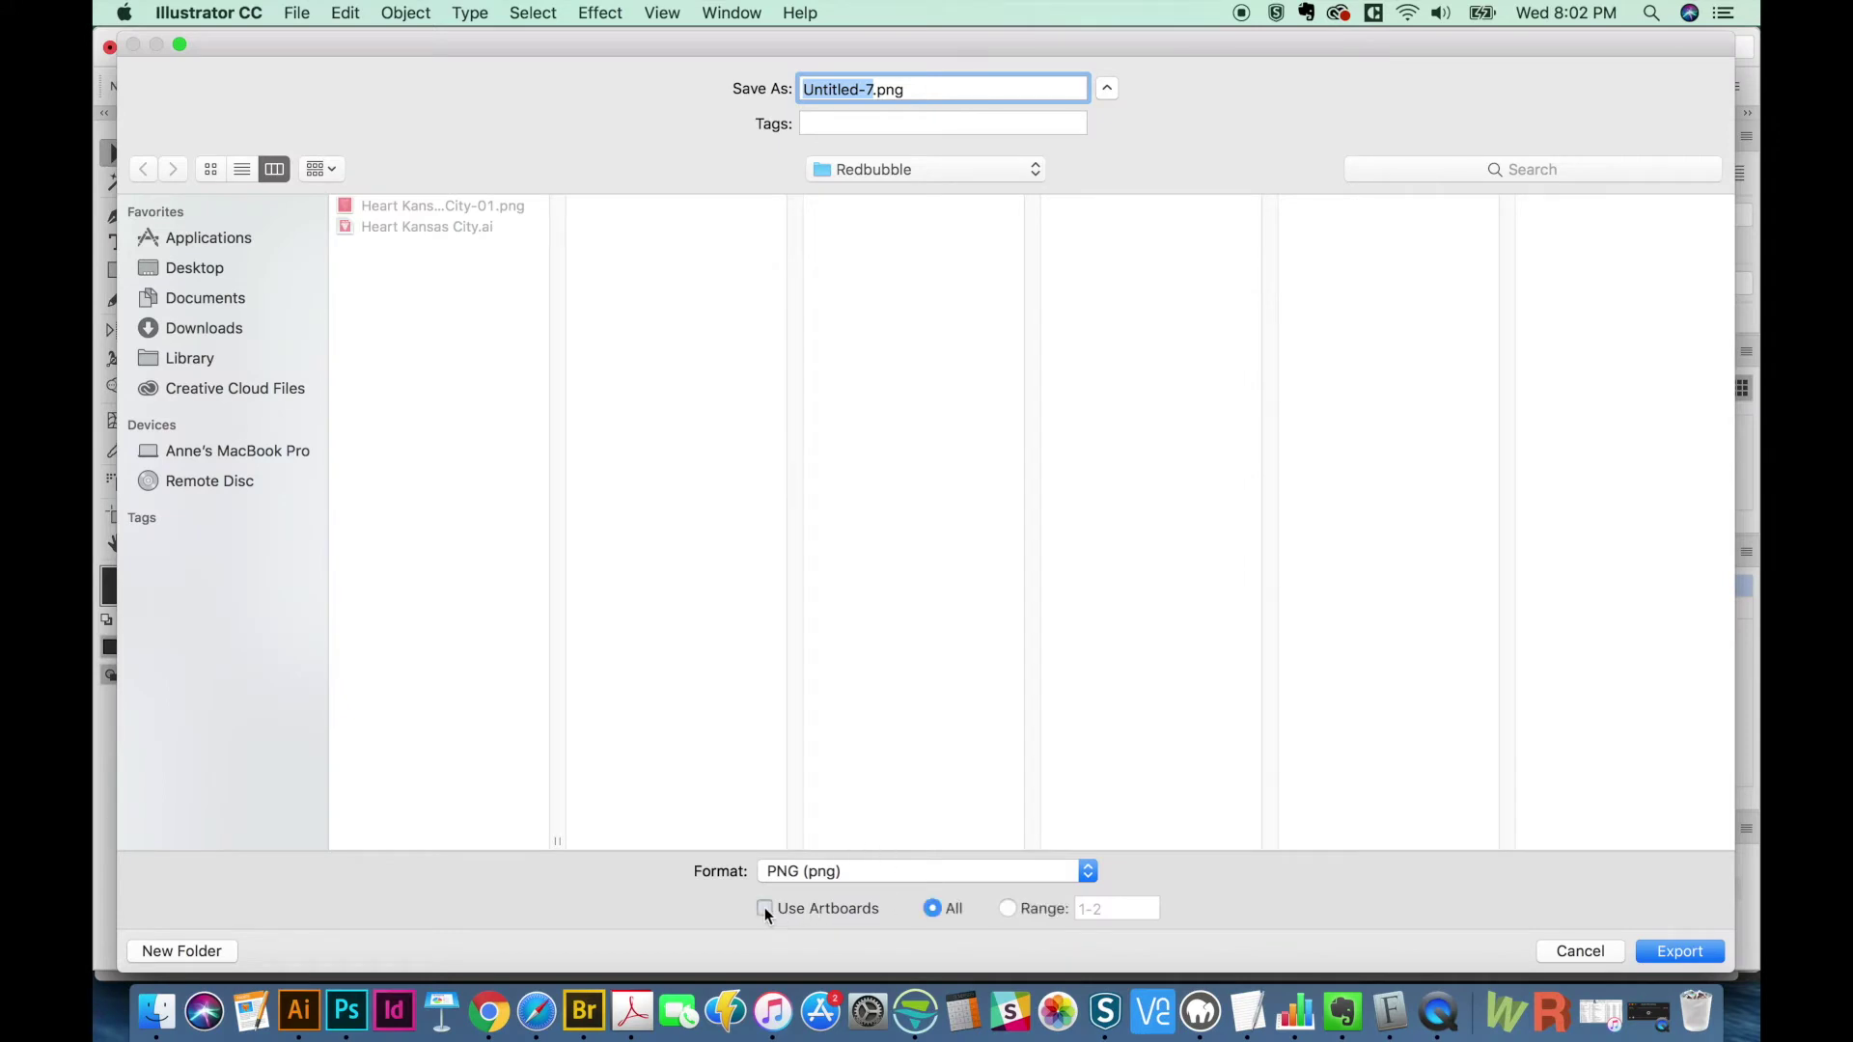
pyautogui.click(922, 873)
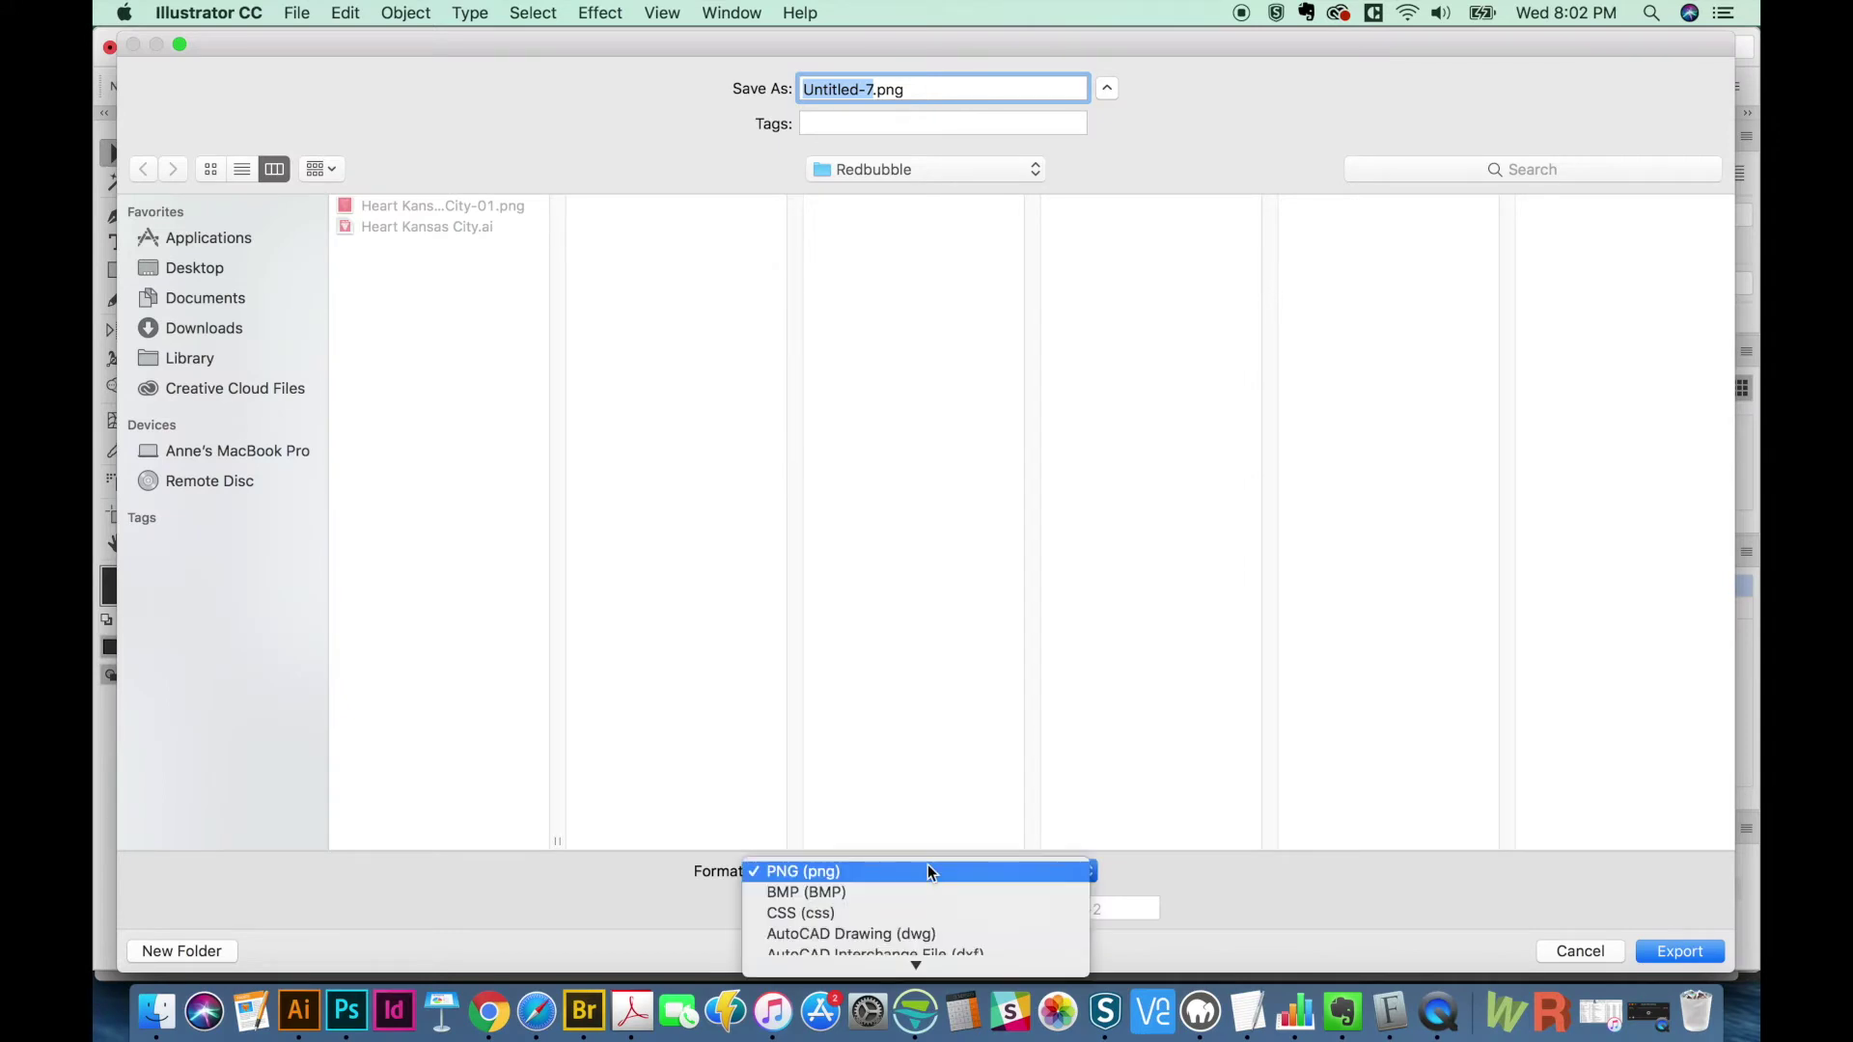
pyautogui.click(931, 874)
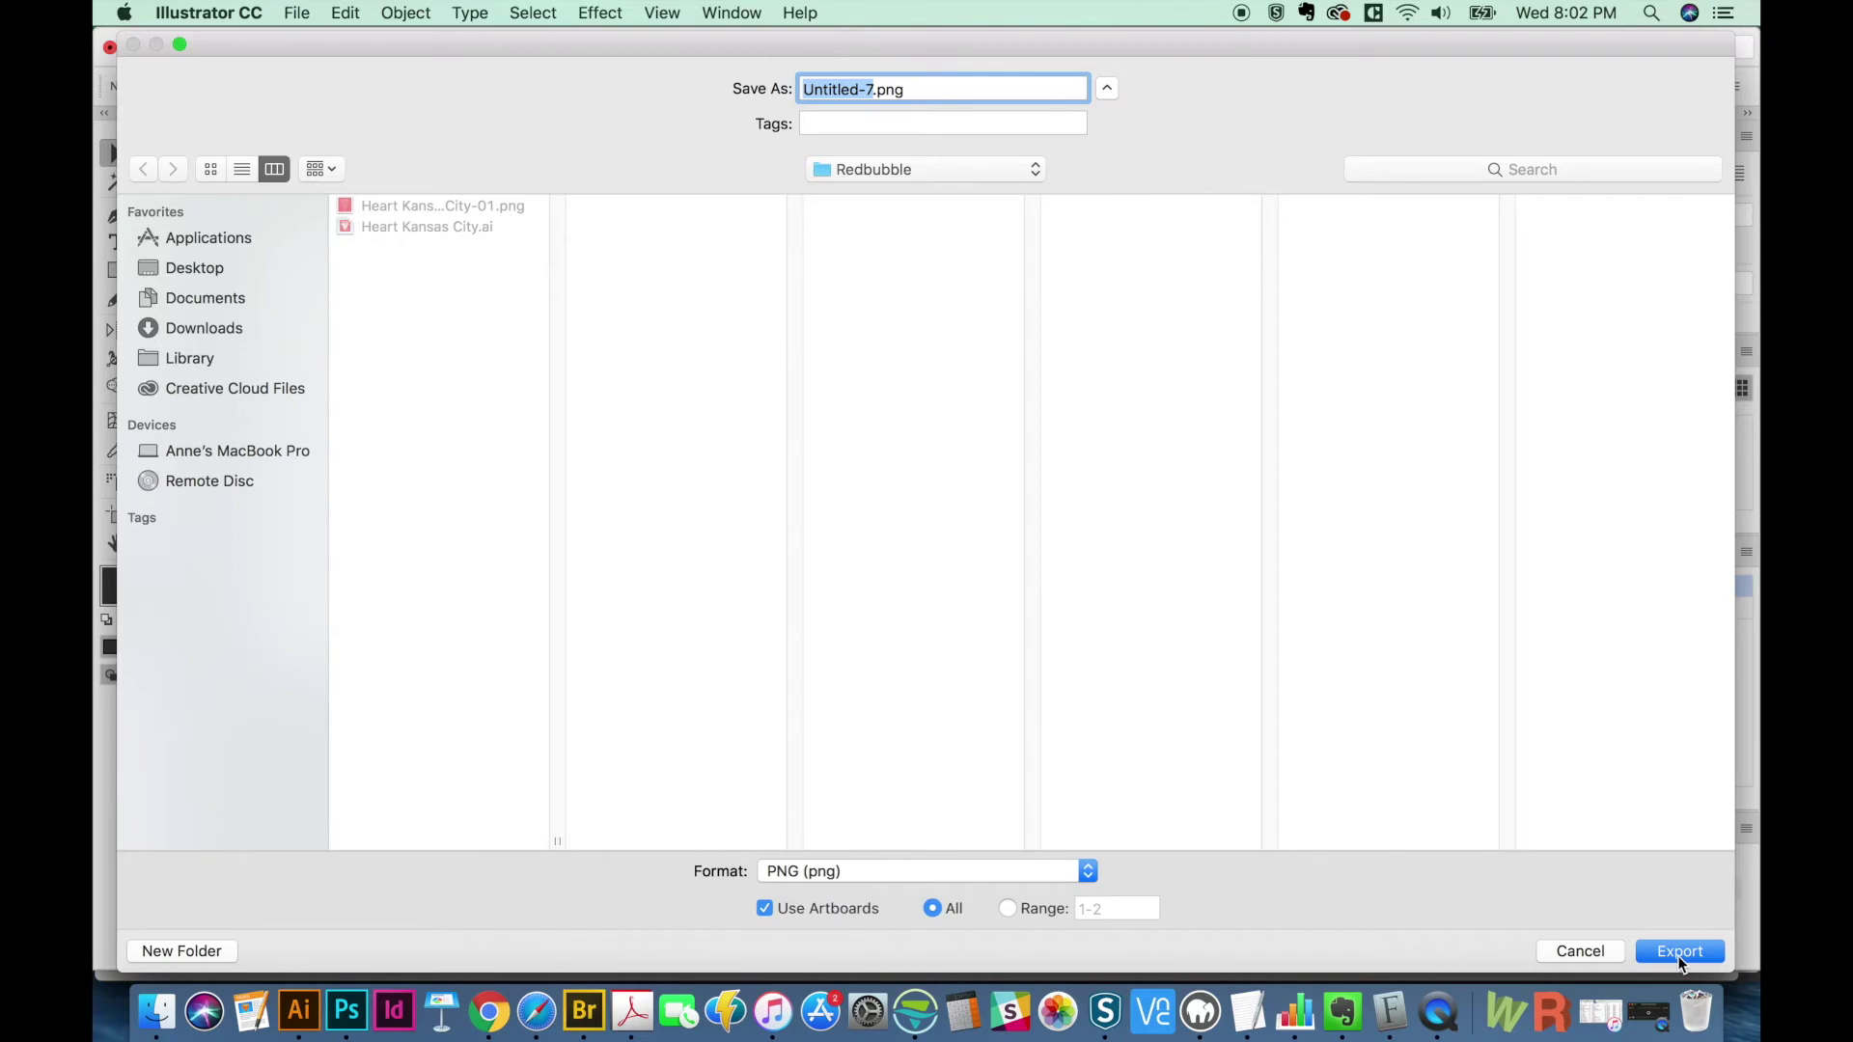
pyautogui.click(1695, 955)
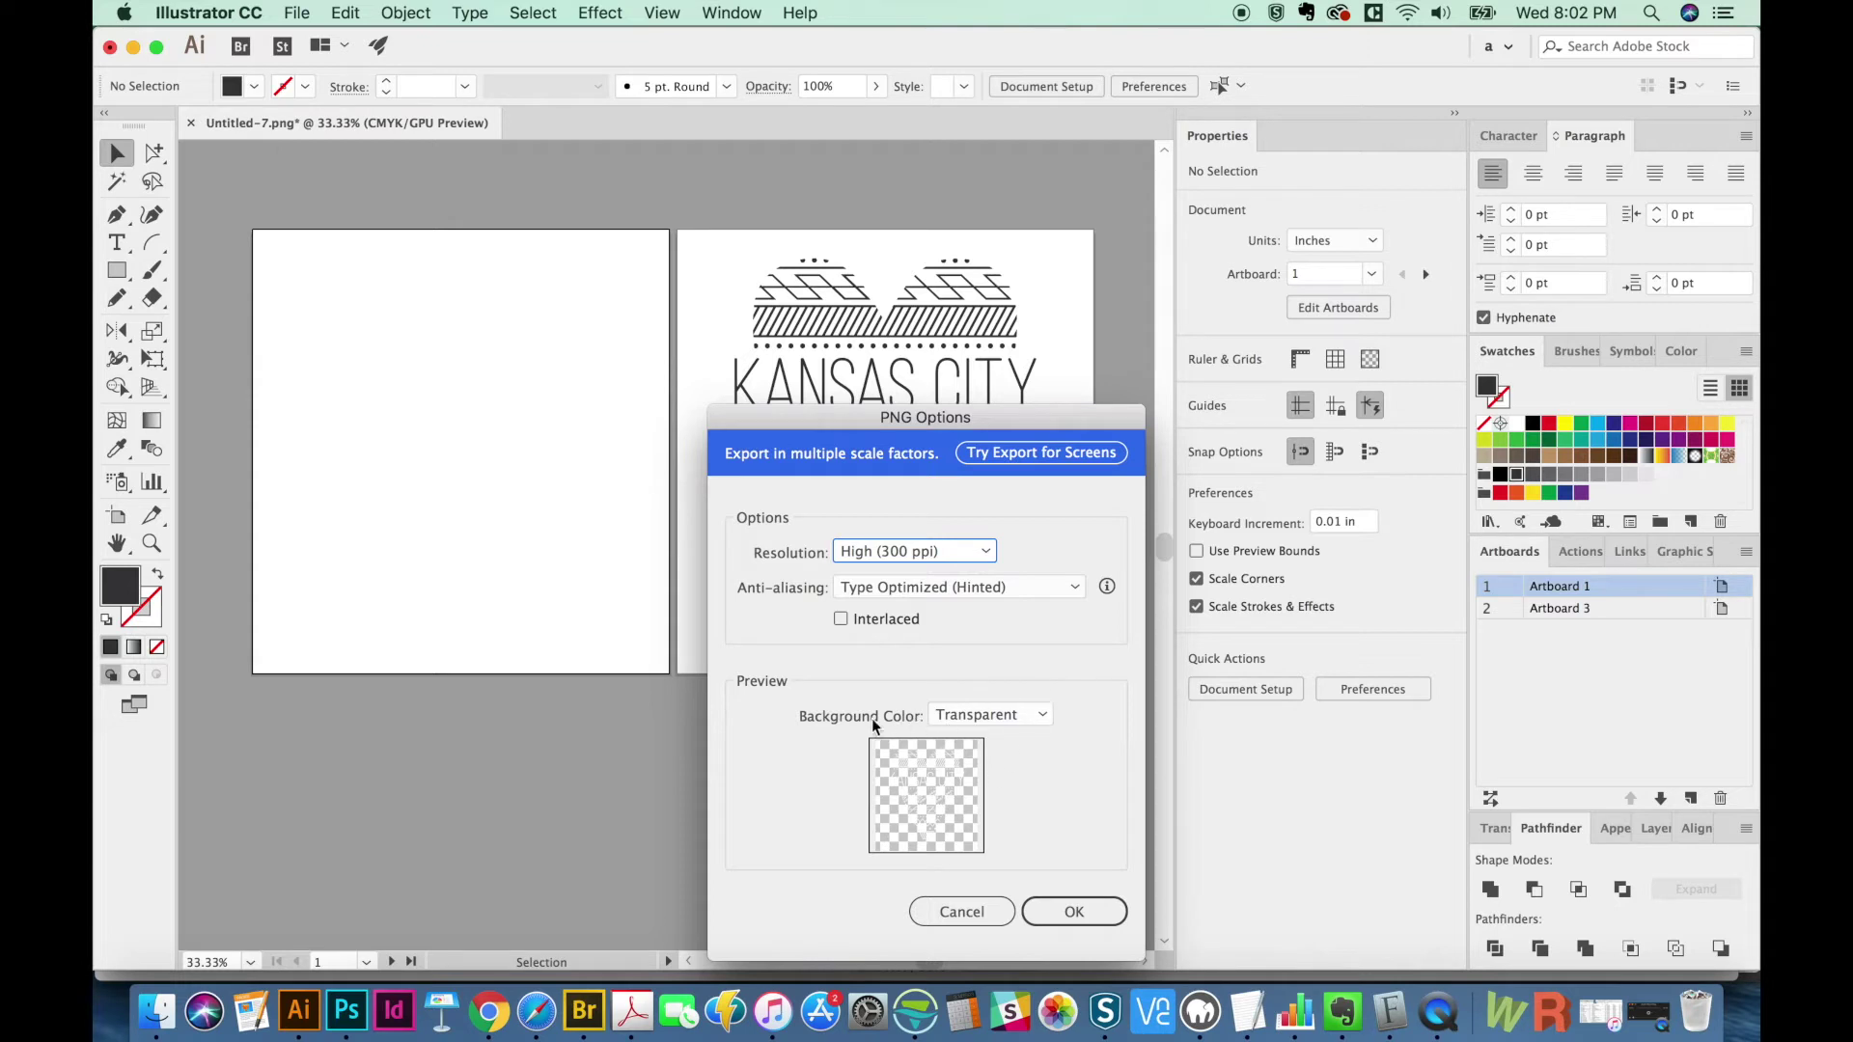
pyautogui.press('Tab')
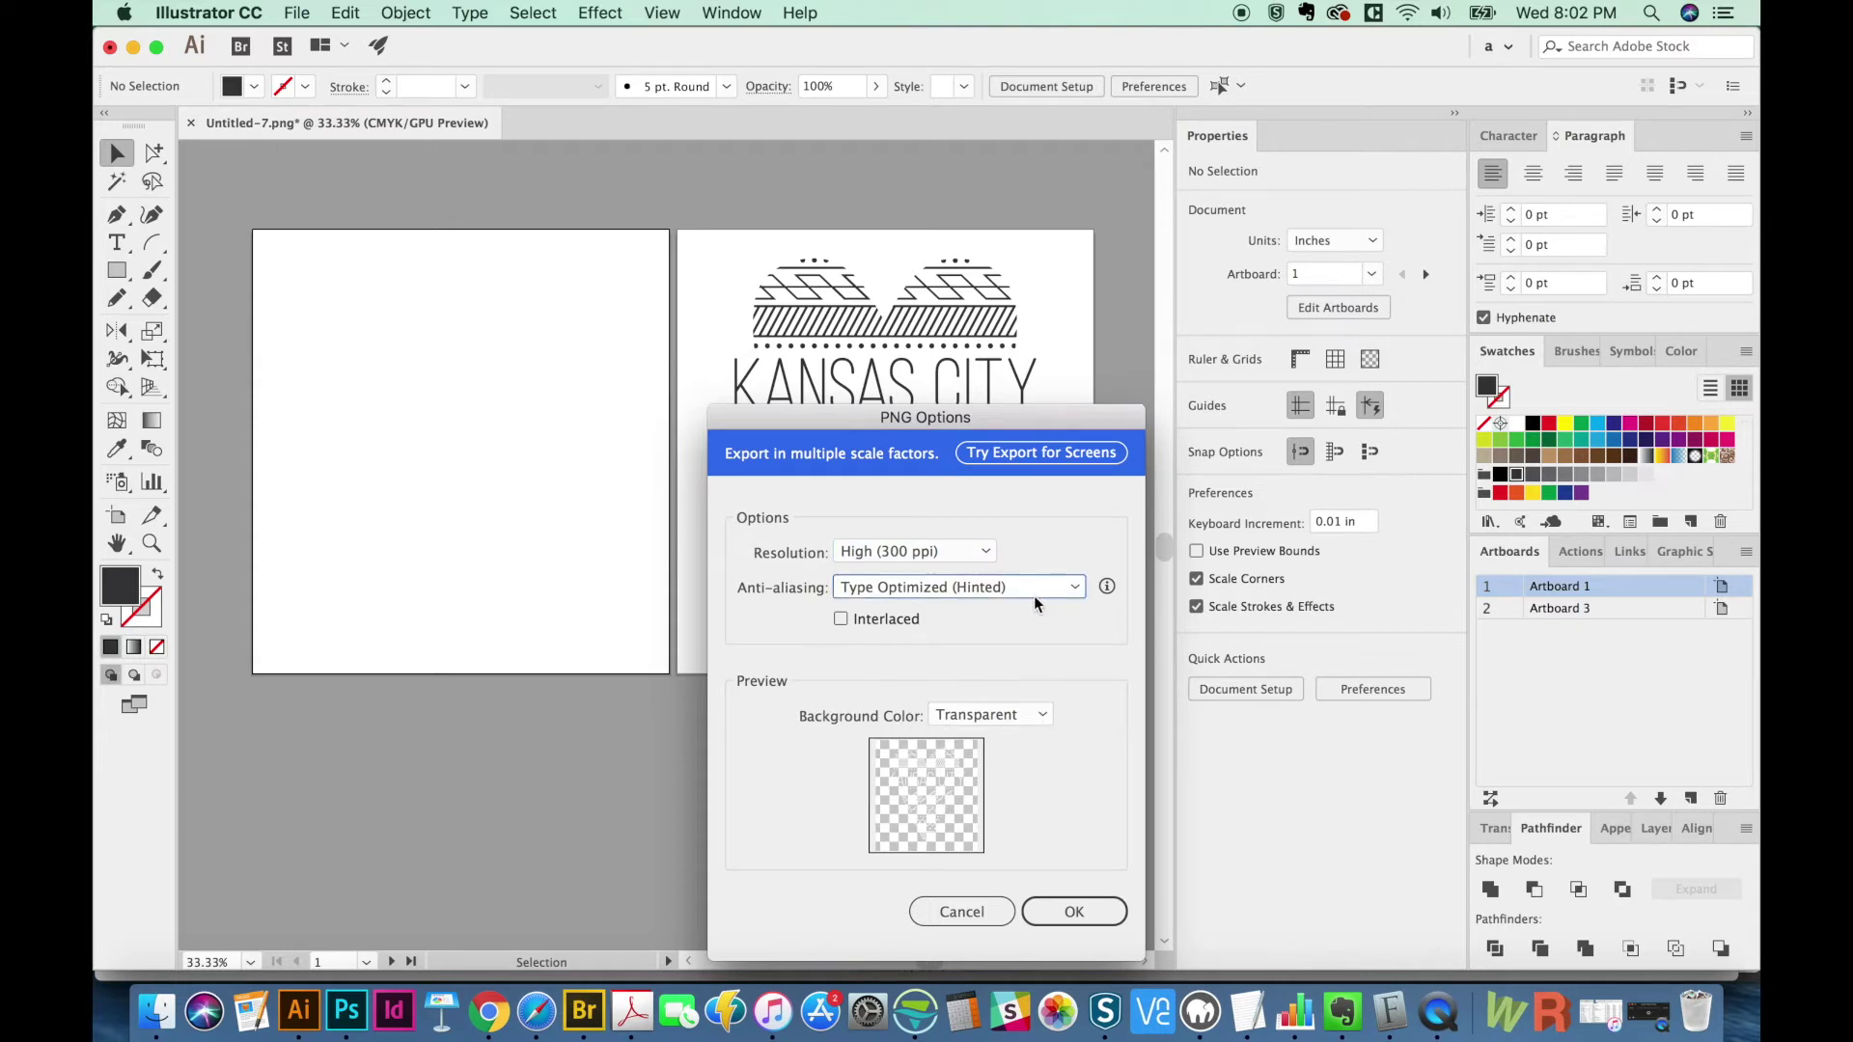
pyautogui.click(1073, 912)
# - Switch to Redbubble in Chrome and upload Untitled-7-01.png to all products as a new work
pyautogui.click(489, 1010)
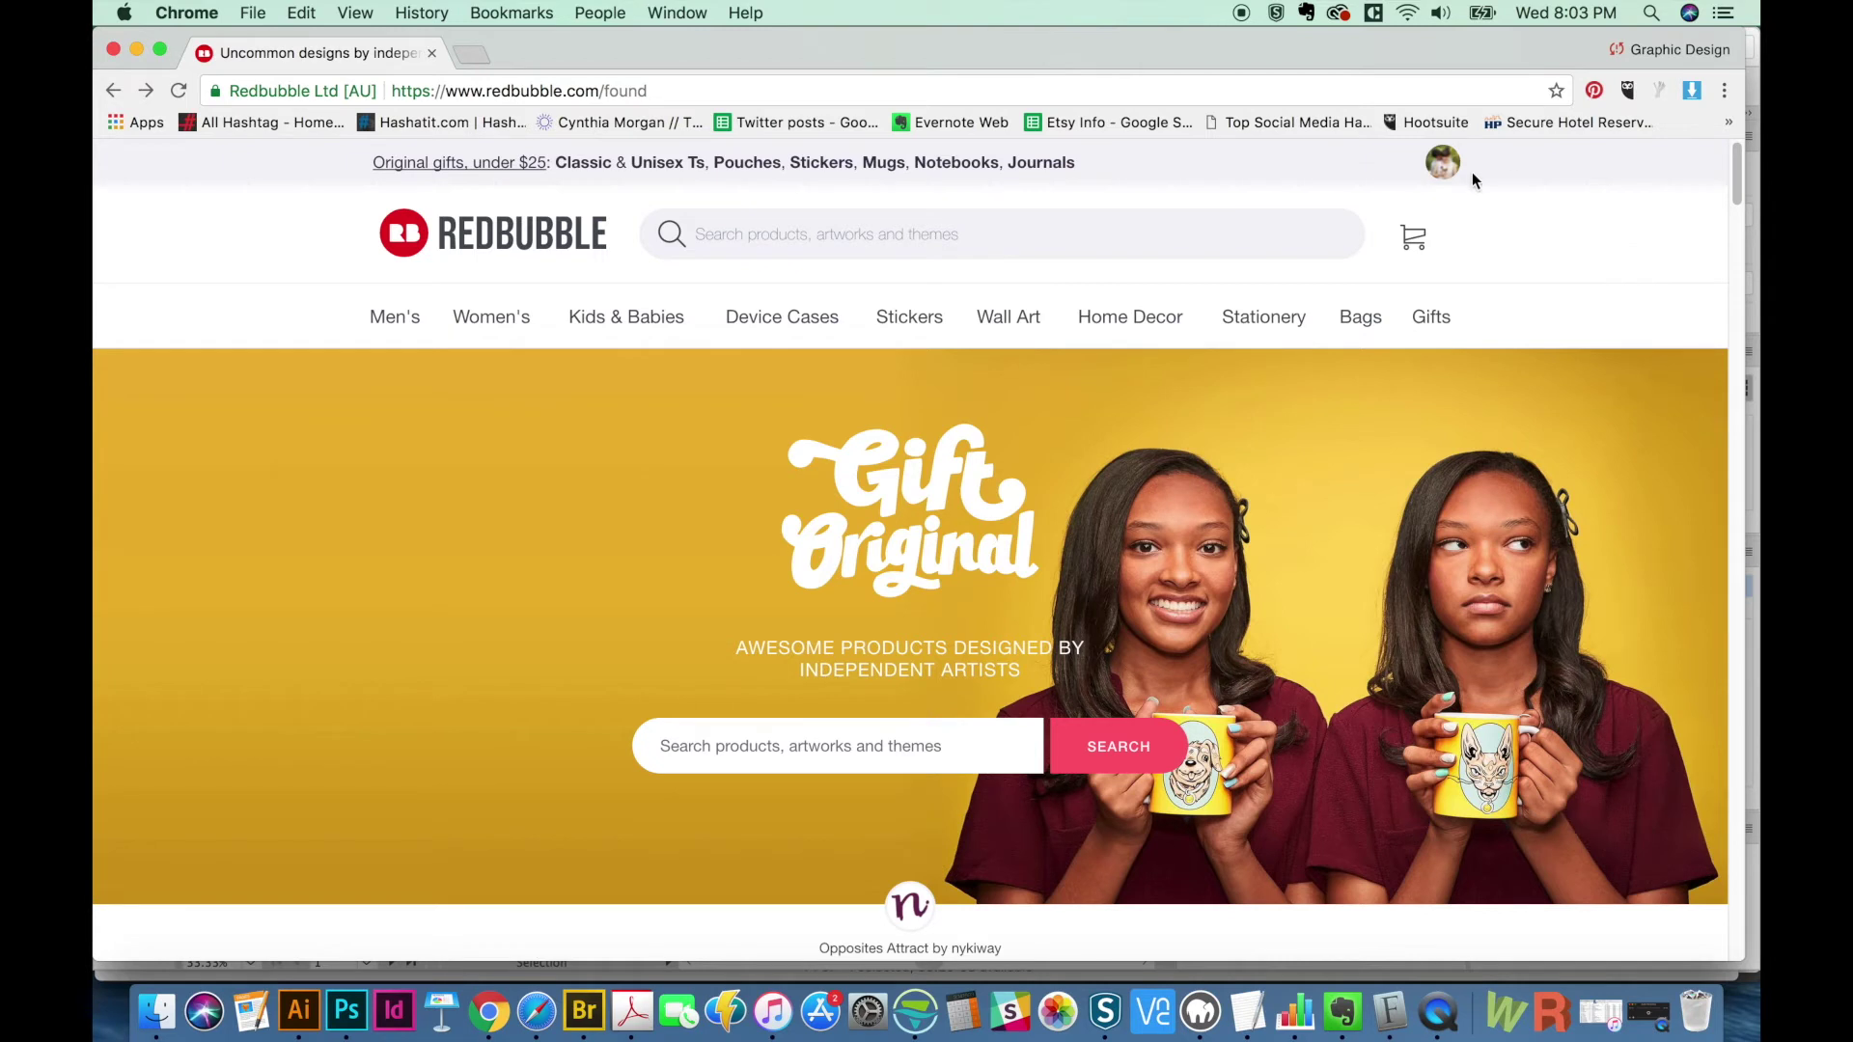
pyautogui.moveTo(1443, 164)
pyautogui.click(1308, 546)
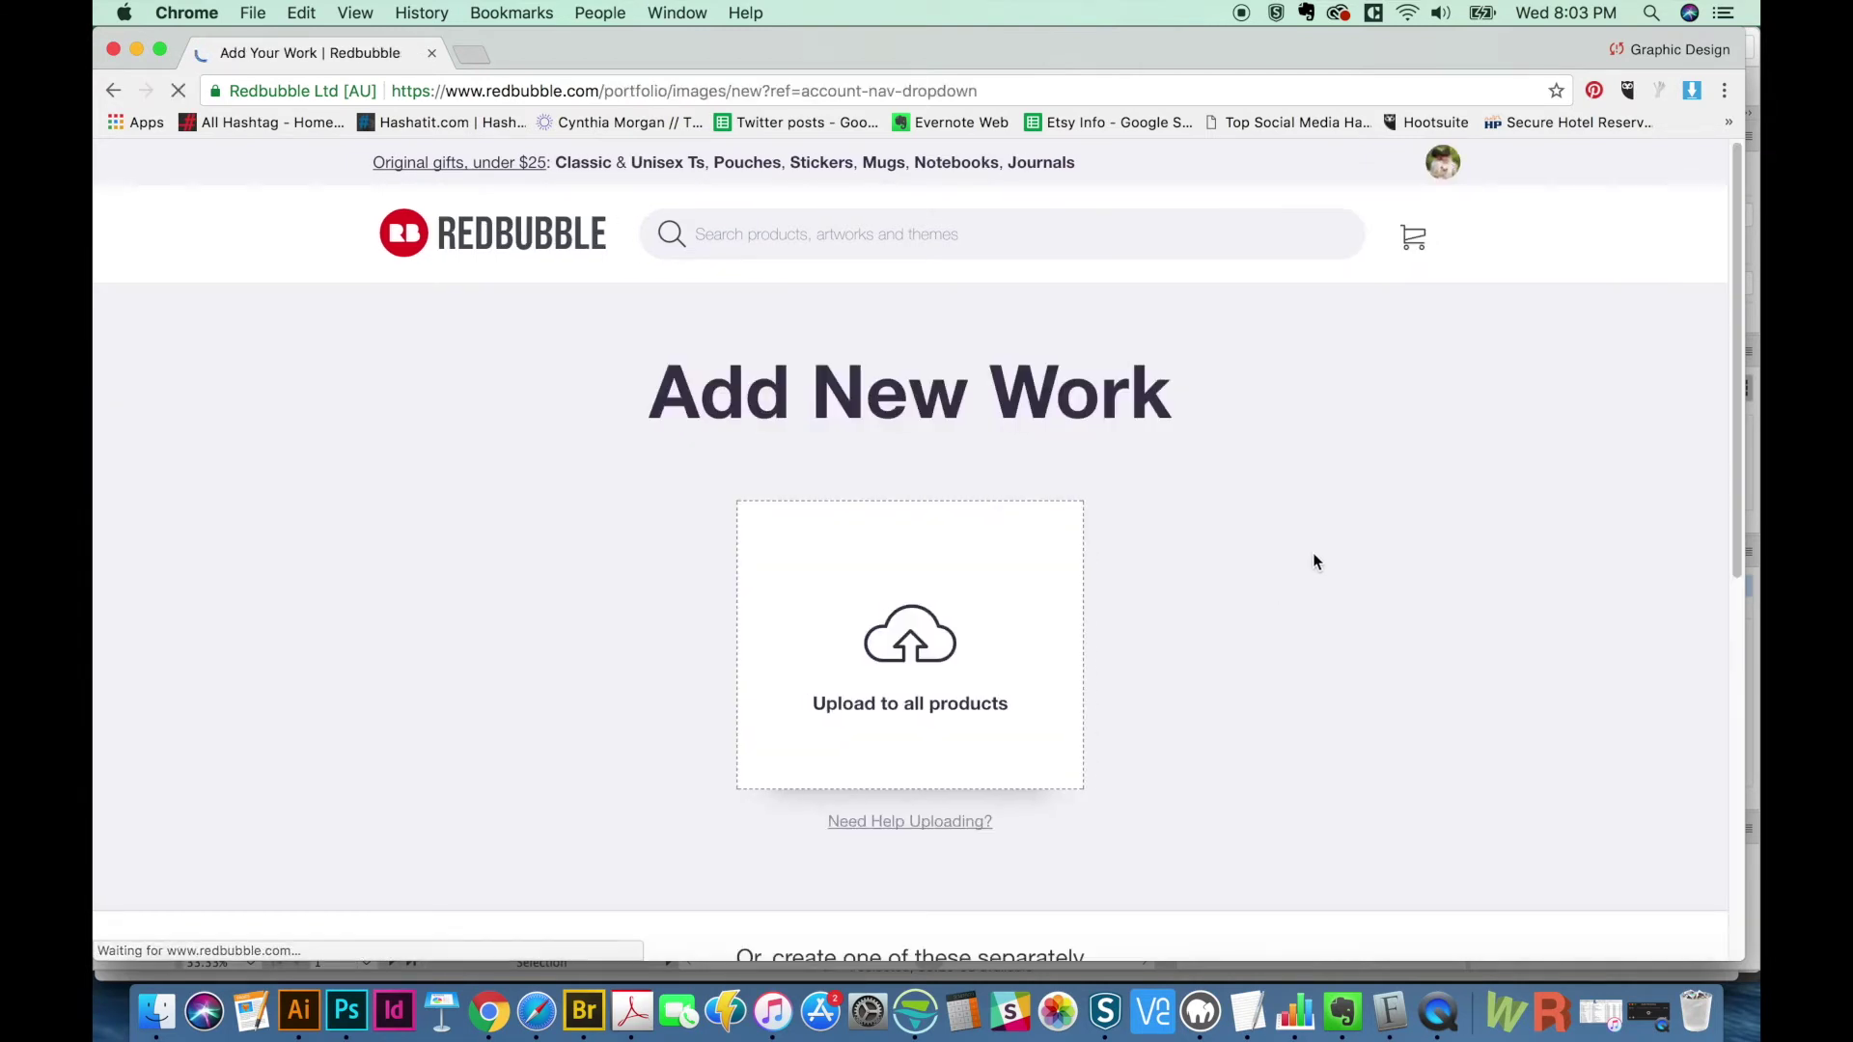
pyautogui.click(907, 687)
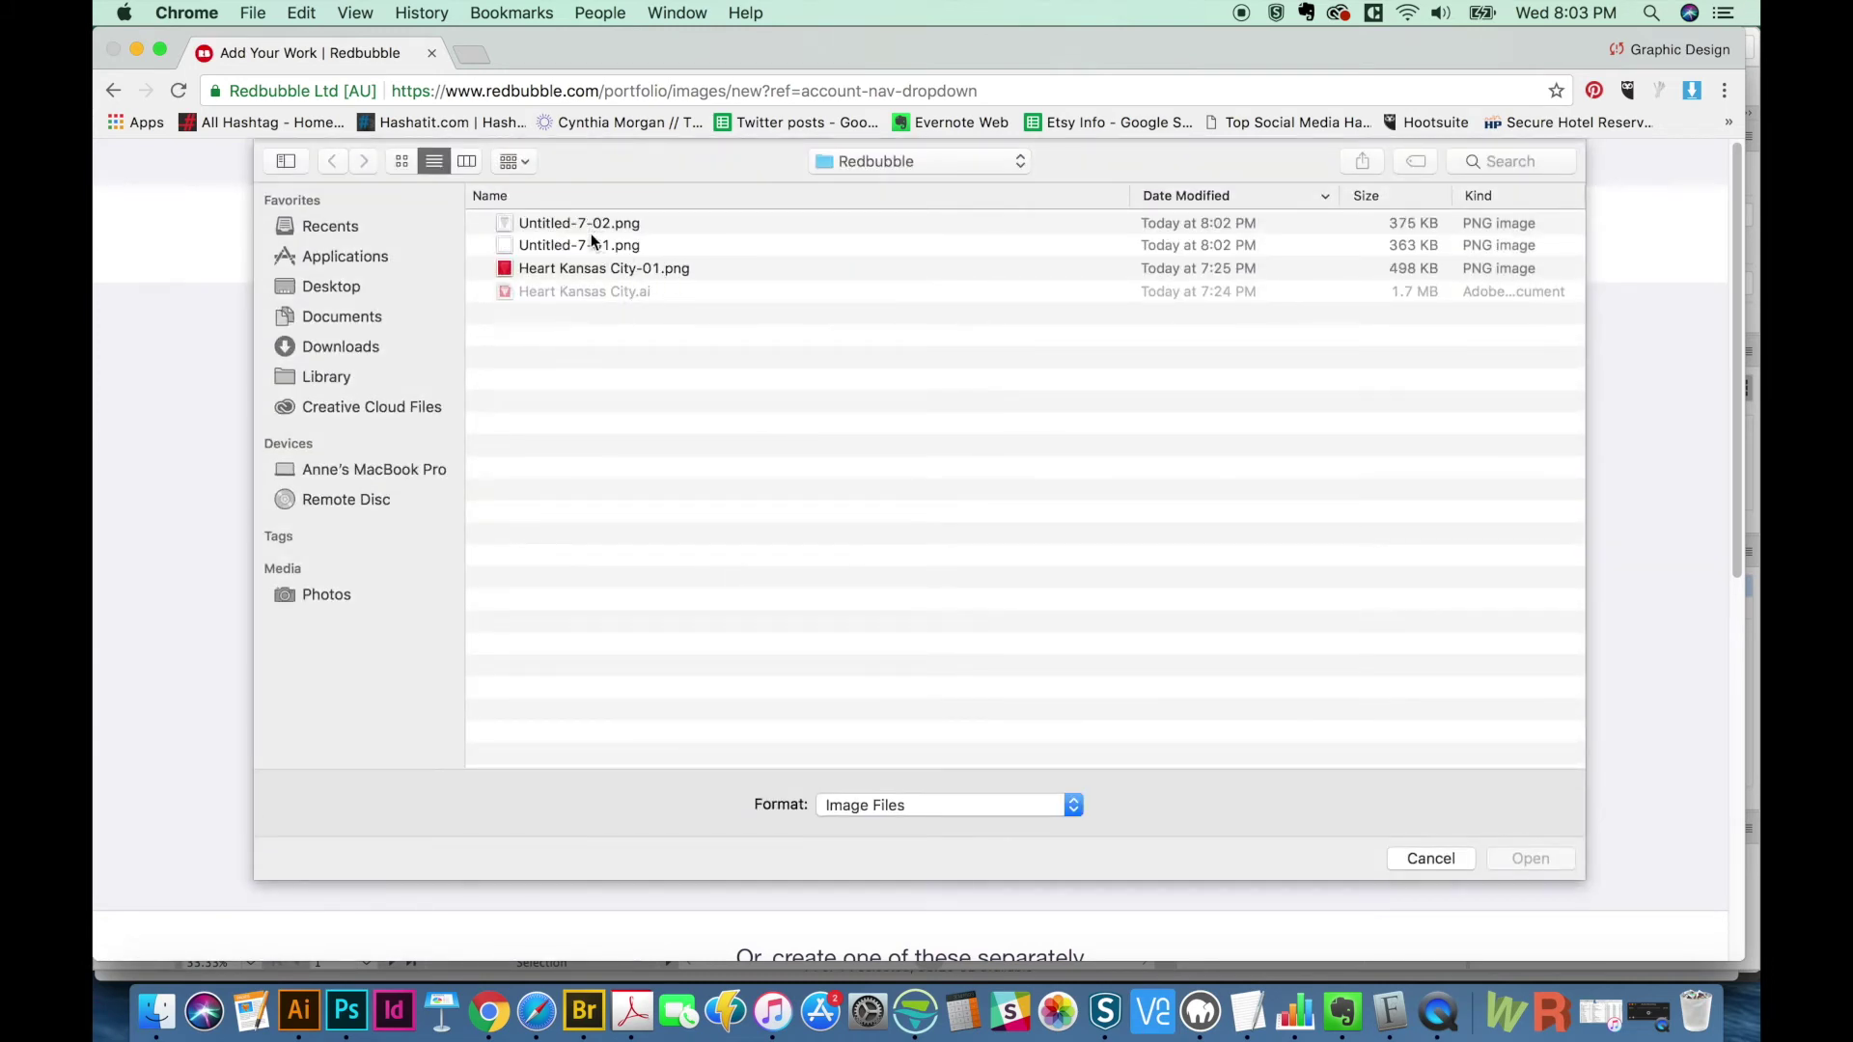
pyautogui.click(643, 233)
pyautogui.press('Down')
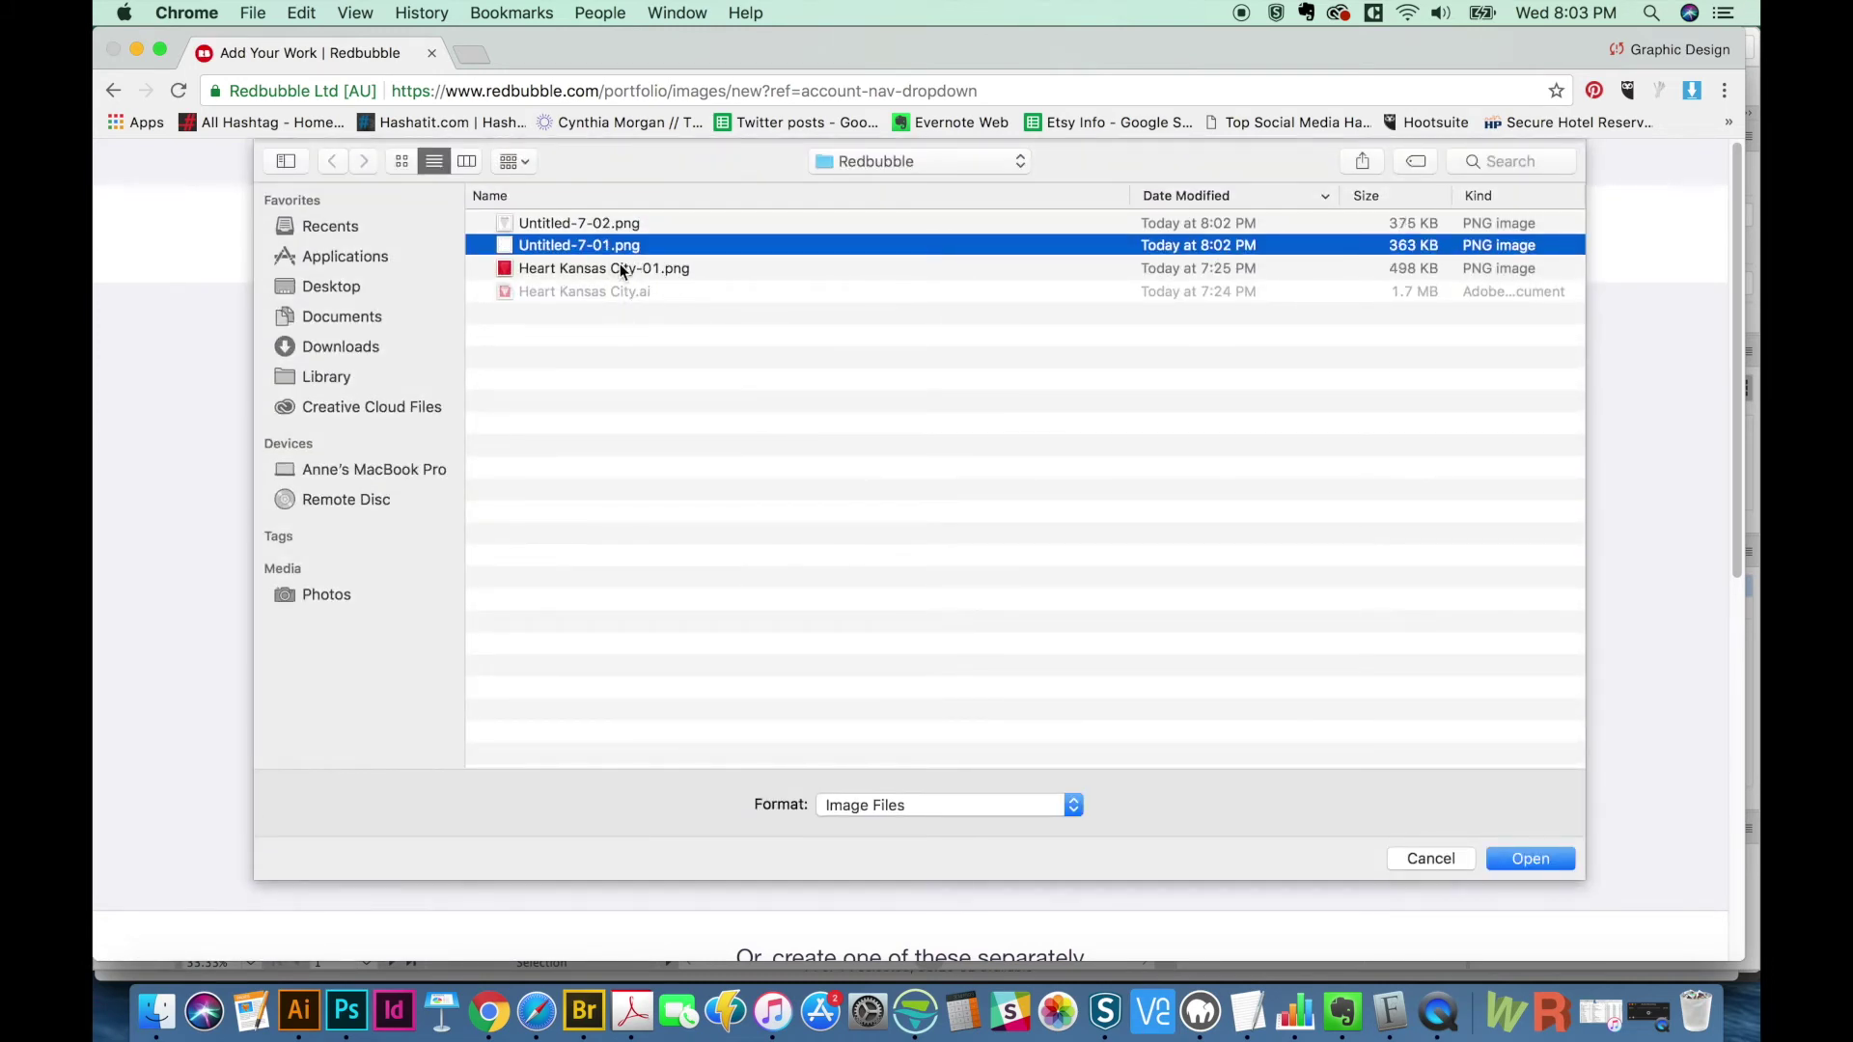
pyautogui.click(1551, 859)
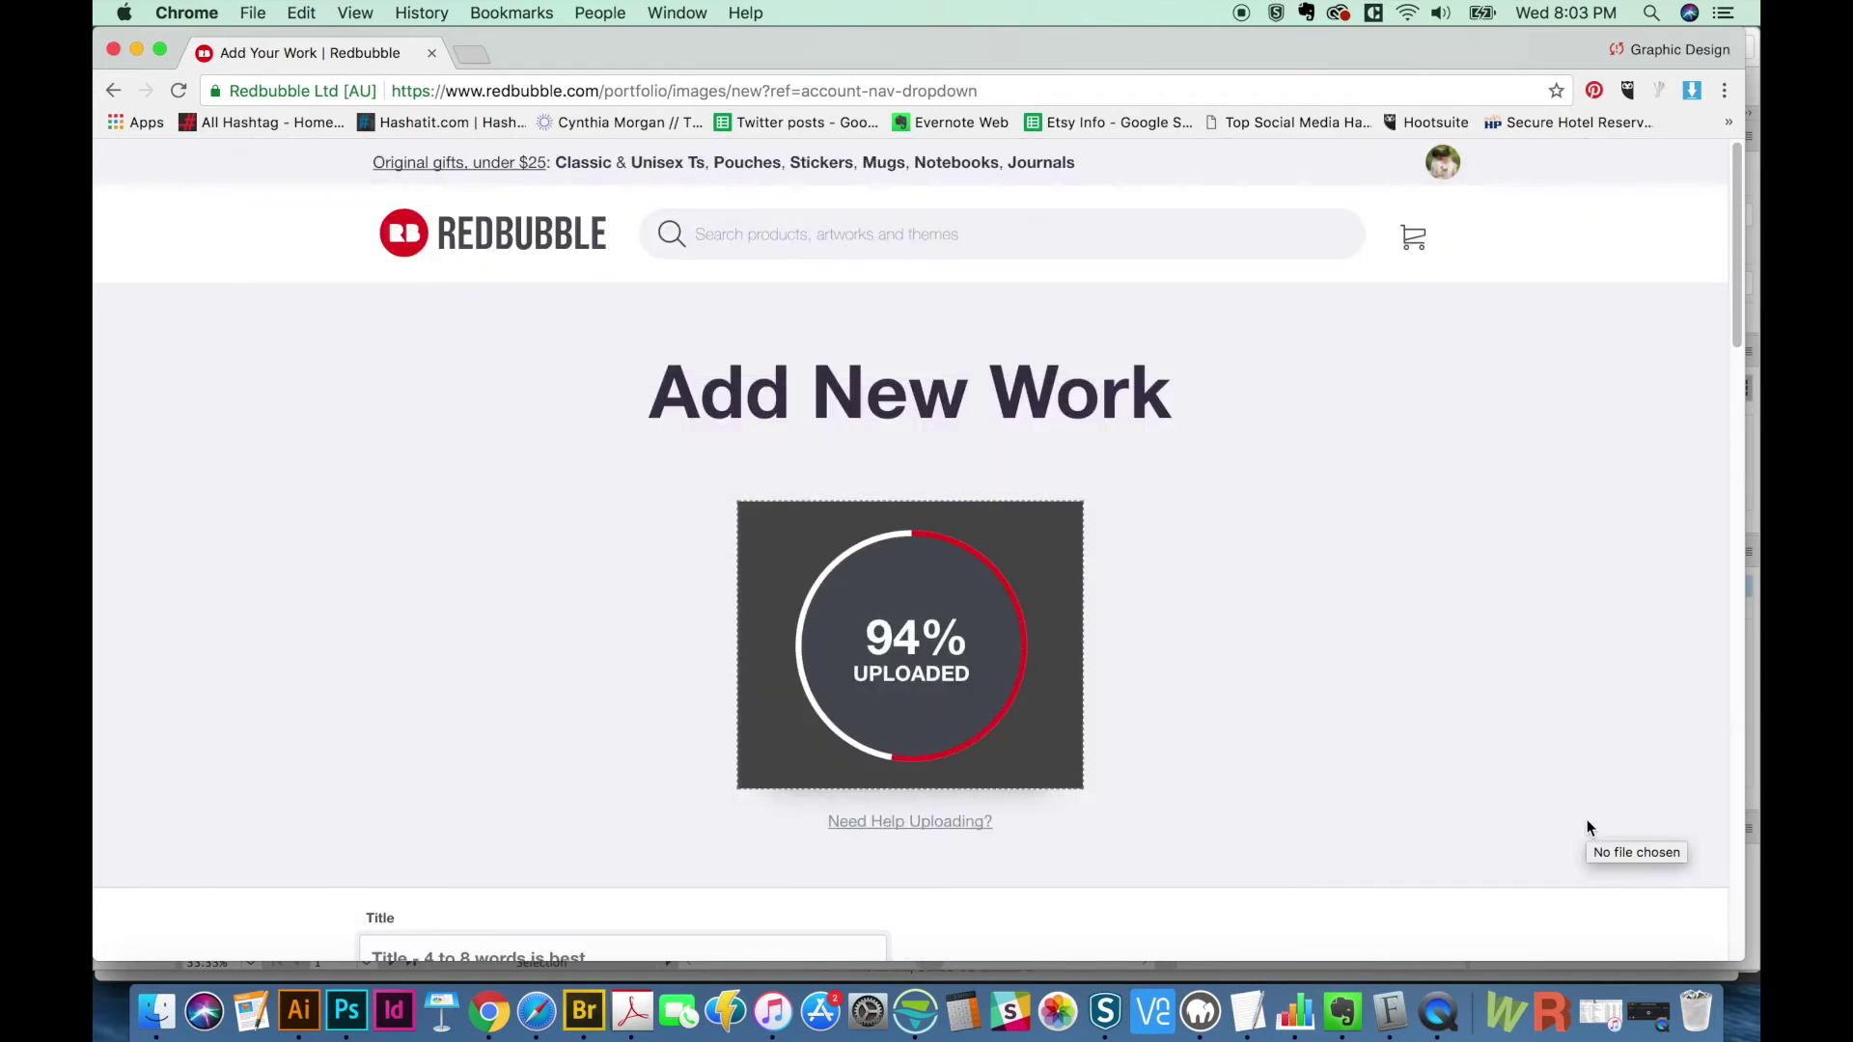
# - Open the Standard Print Clothing settings and set the Unisex T-Shirt's colour to black
pyautogui.scroll(3, 1745, 183)
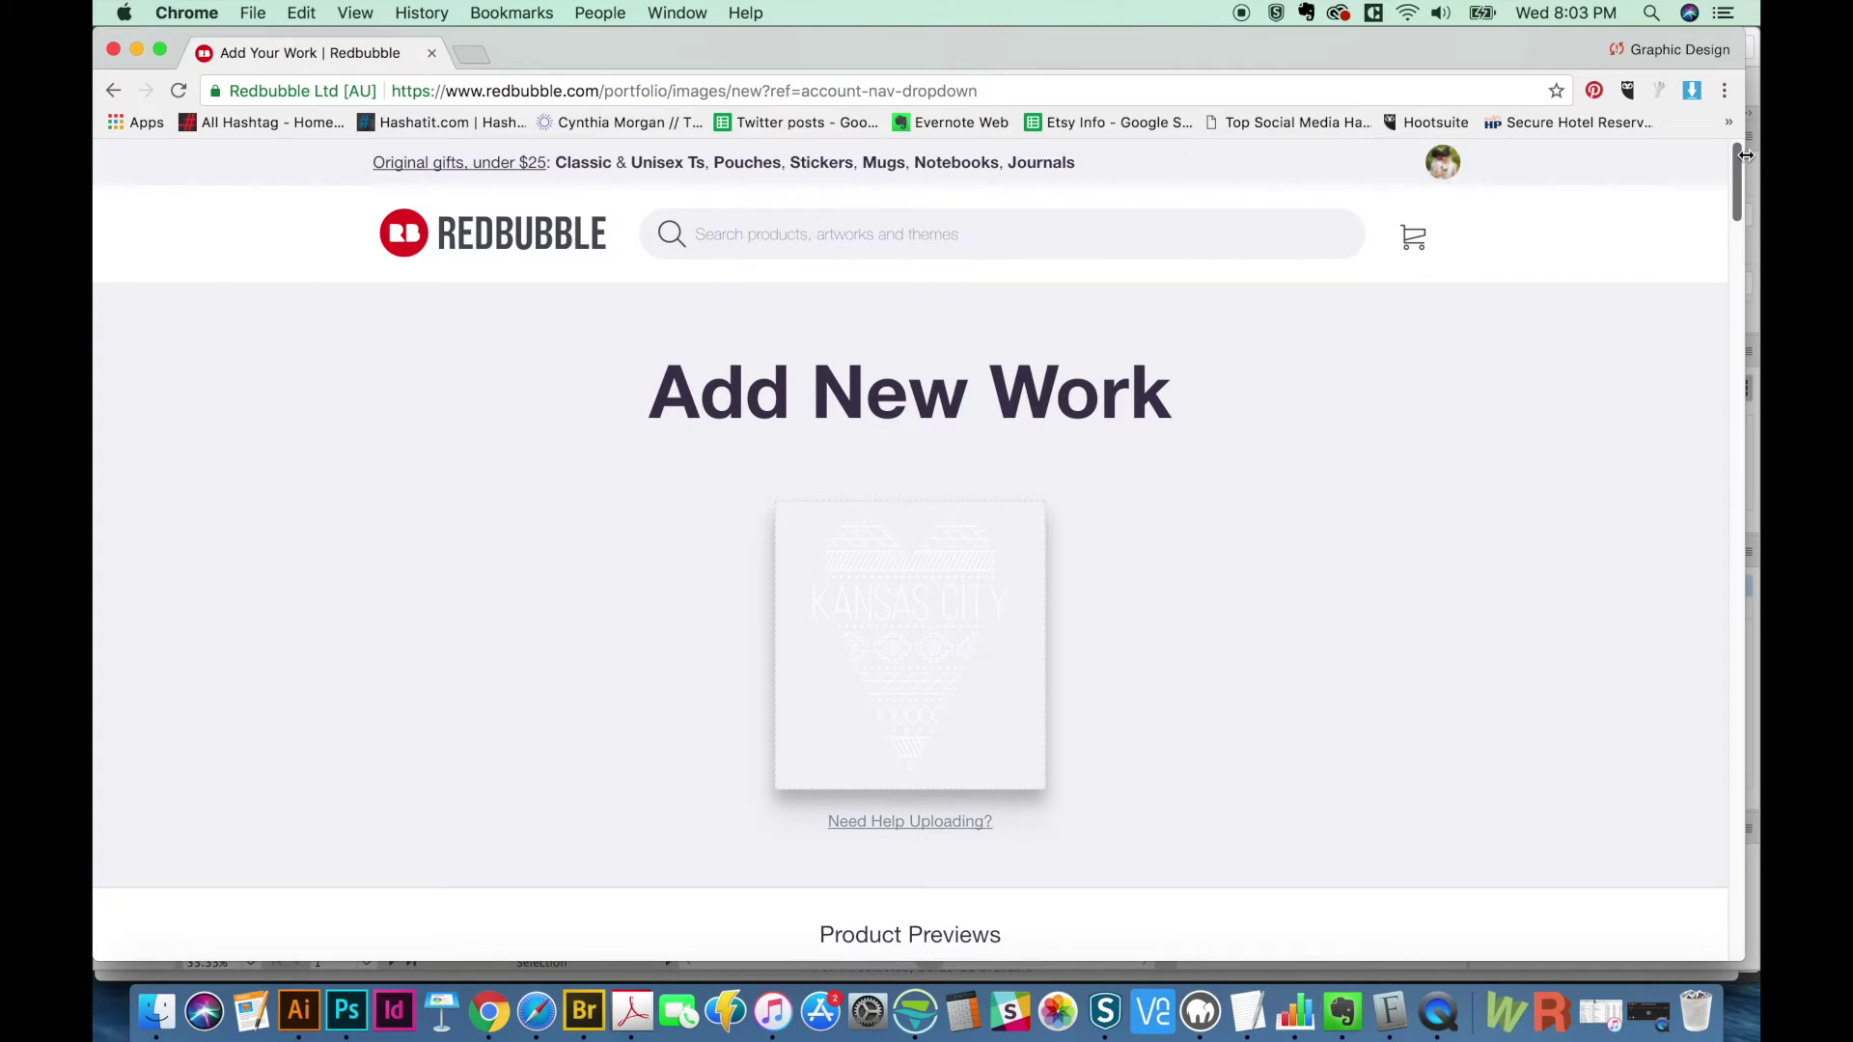
pyautogui.scroll(-10, 1734, 188)
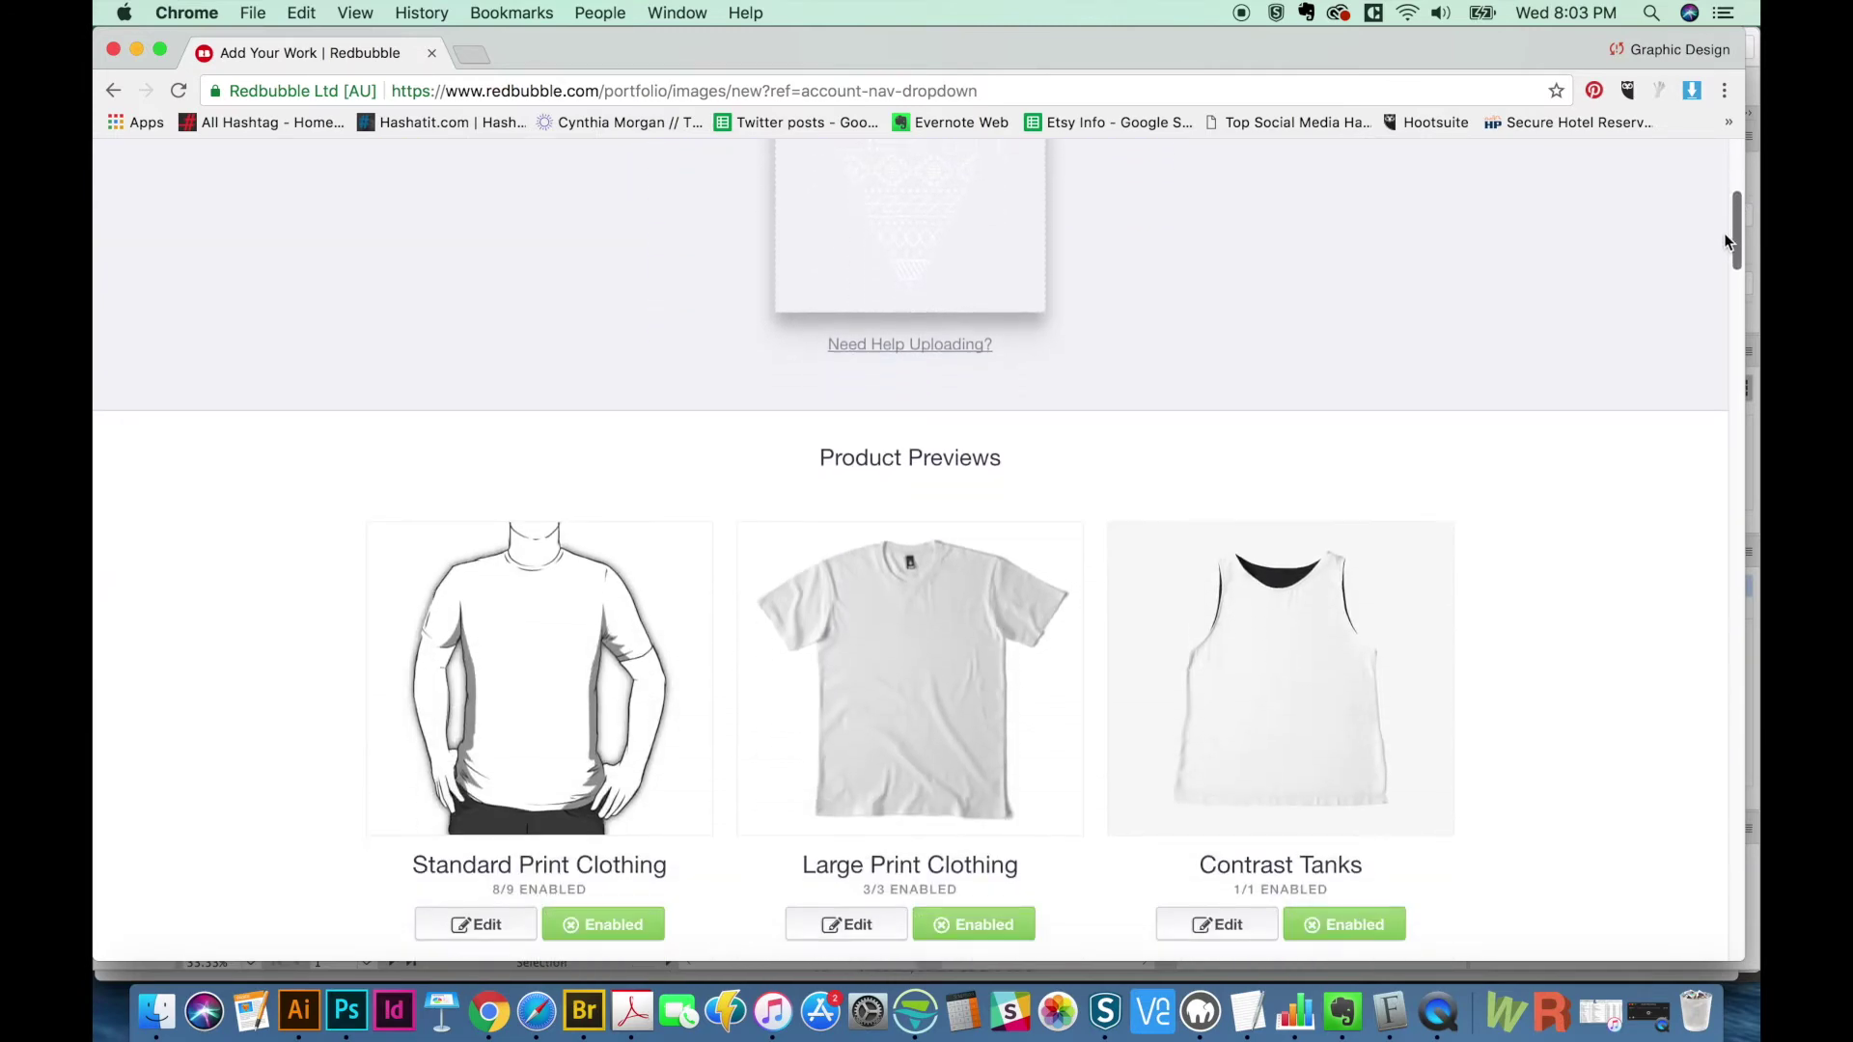
pyautogui.scroll(-18, 1678, 381)
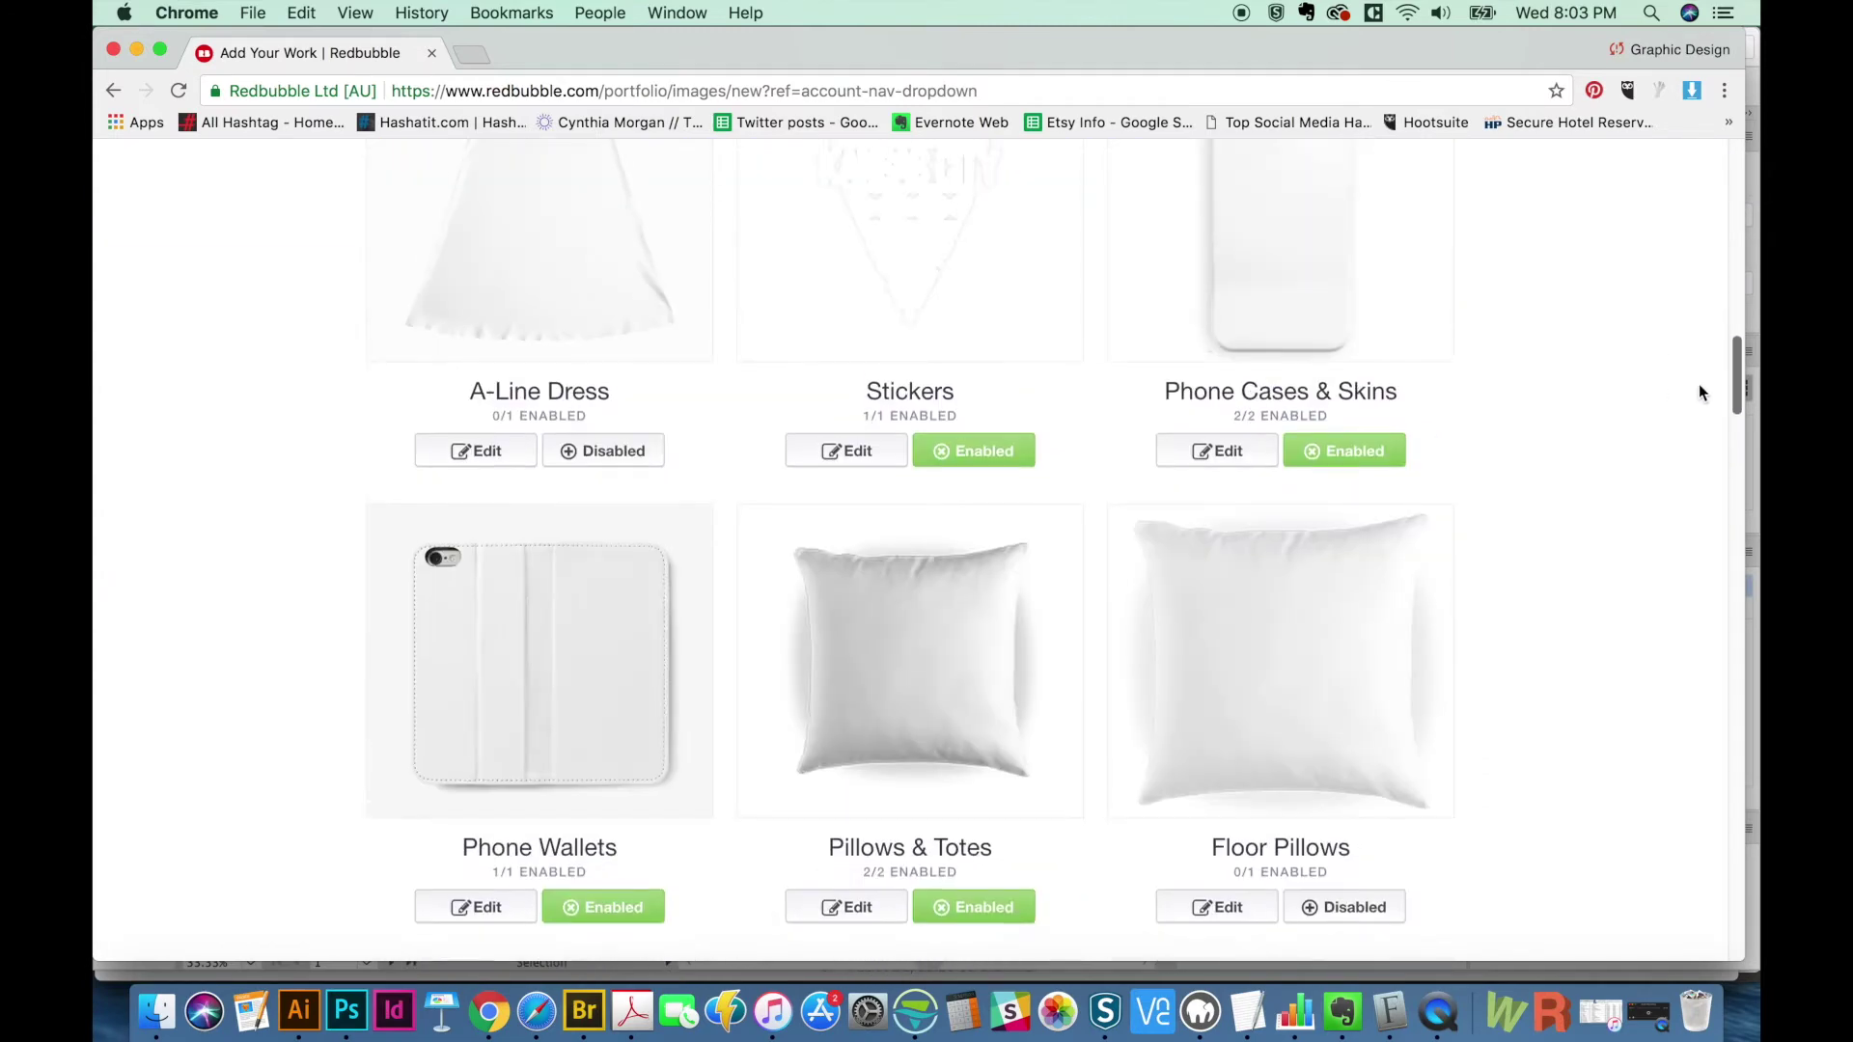
pyautogui.scroll(17, 1718, 386)
pyautogui.scroll(6, 1732, 261)
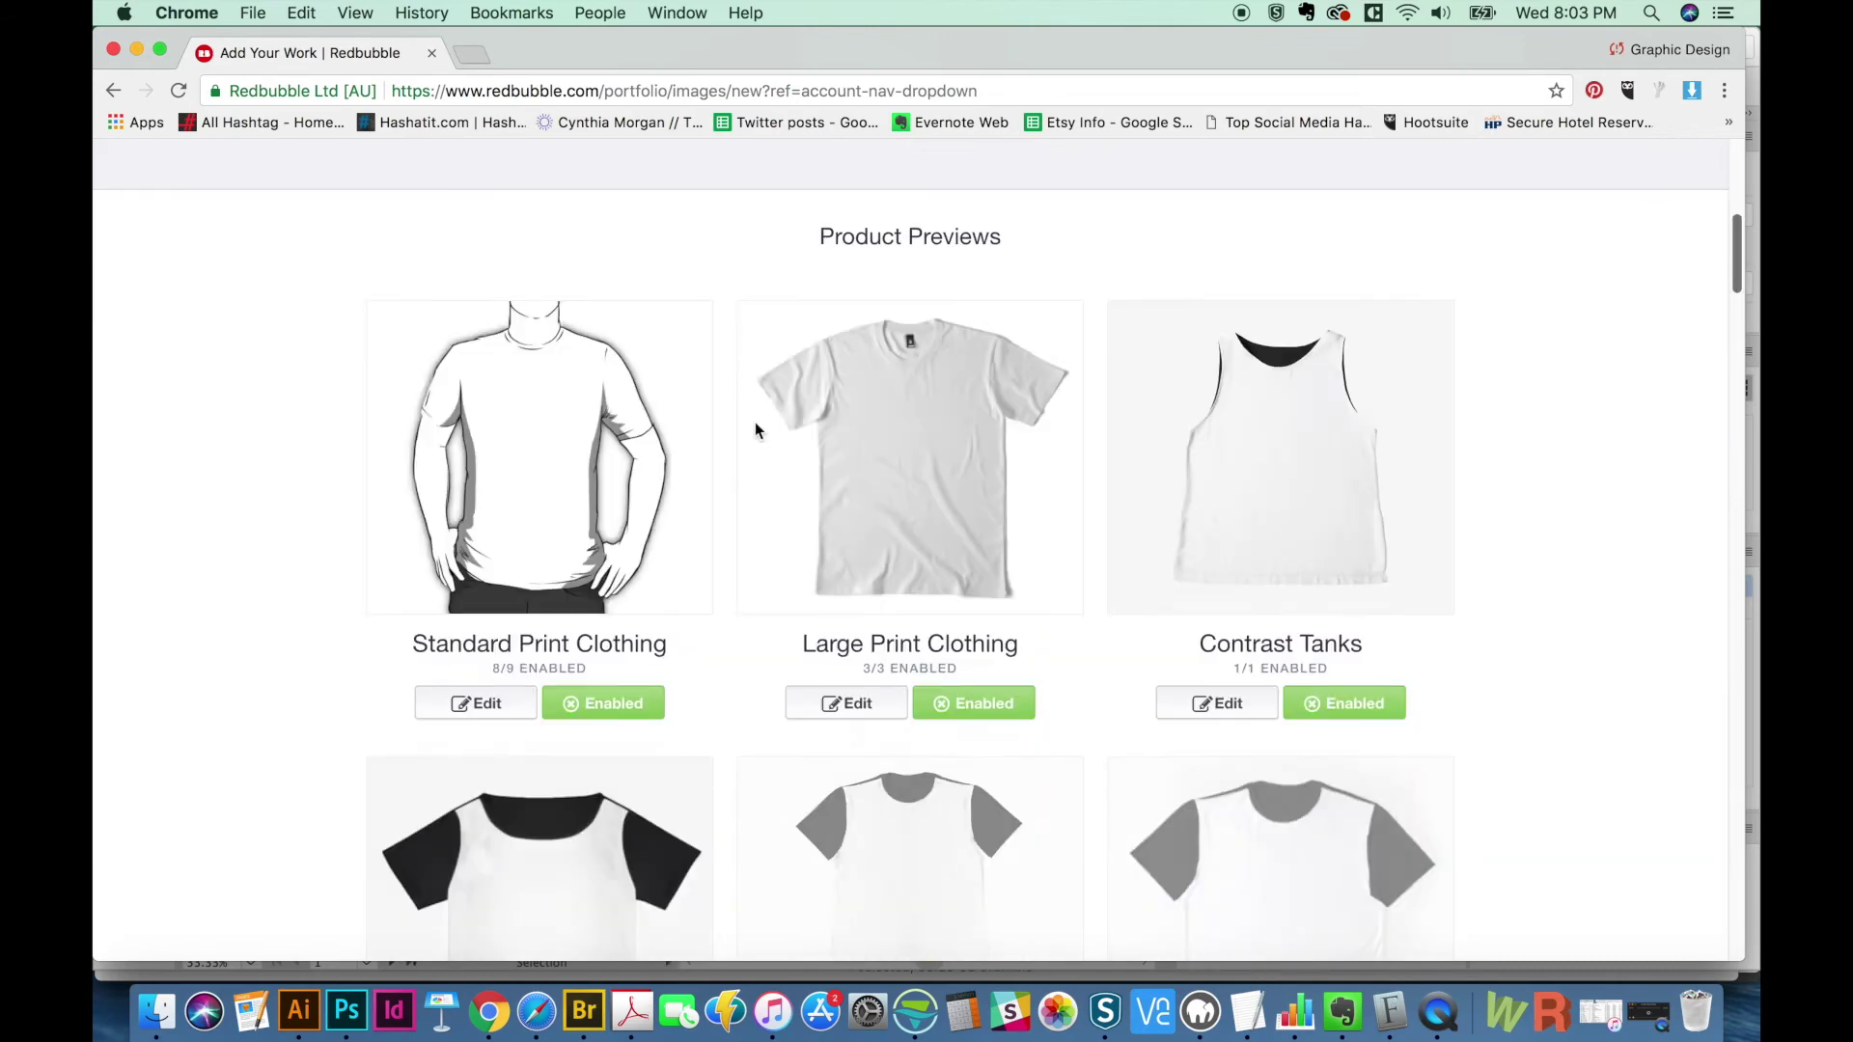
pyautogui.scroll(-1, 547, 481)
pyautogui.click(540, 477)
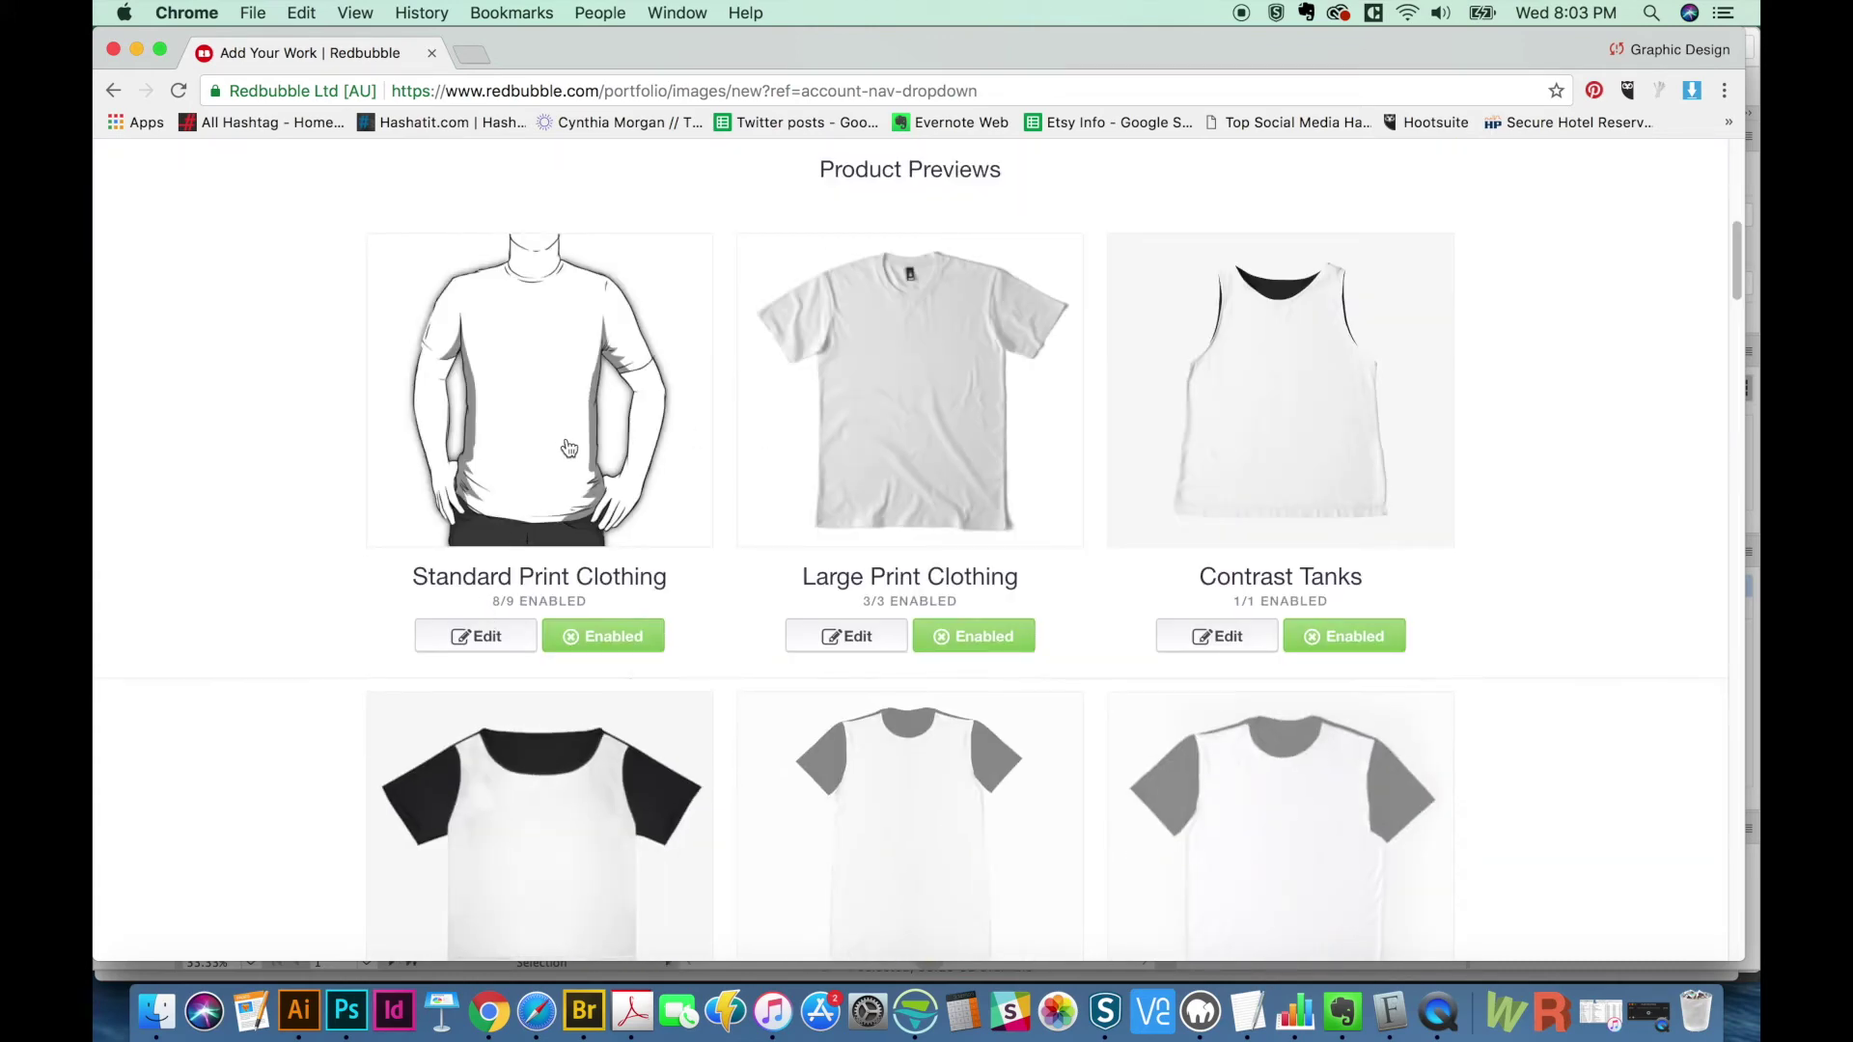
pyautogui.scroll(-6, 1729, 292)
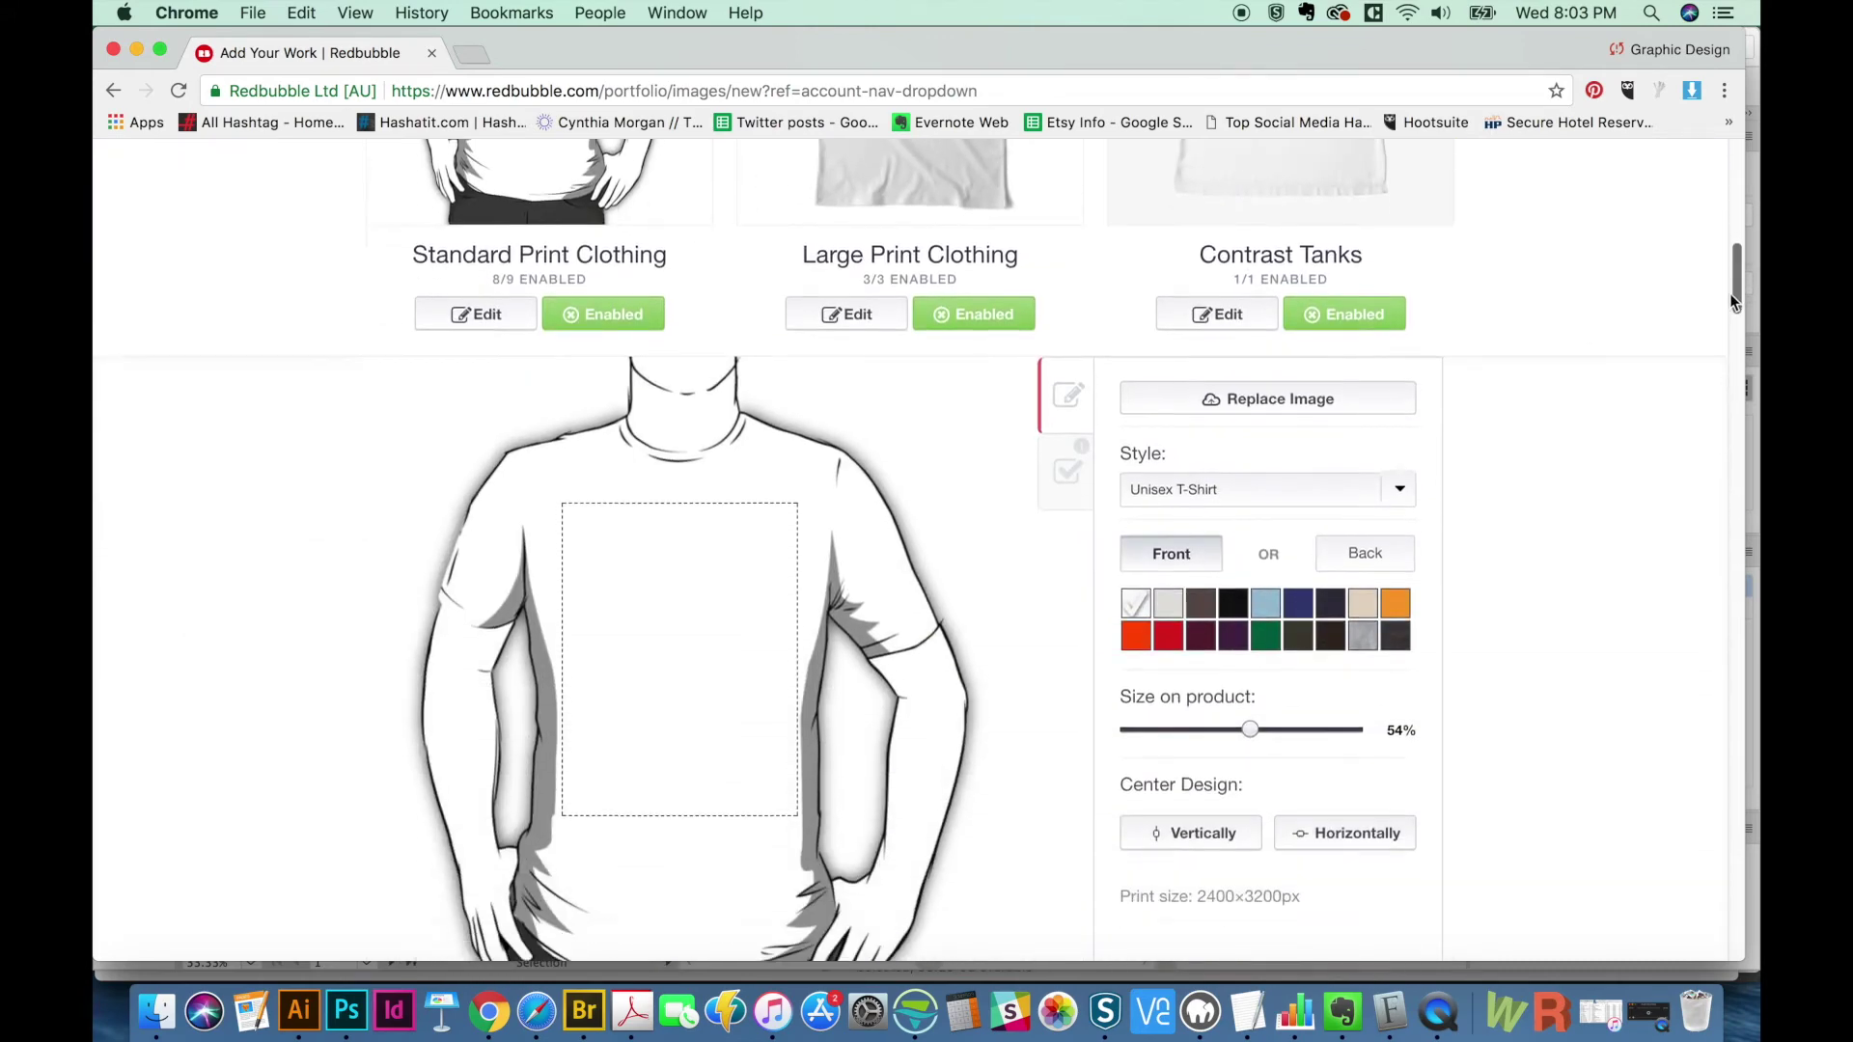
pyautogui.scroll(1, 1729, 291)
pyautogui.click(1229, 648)
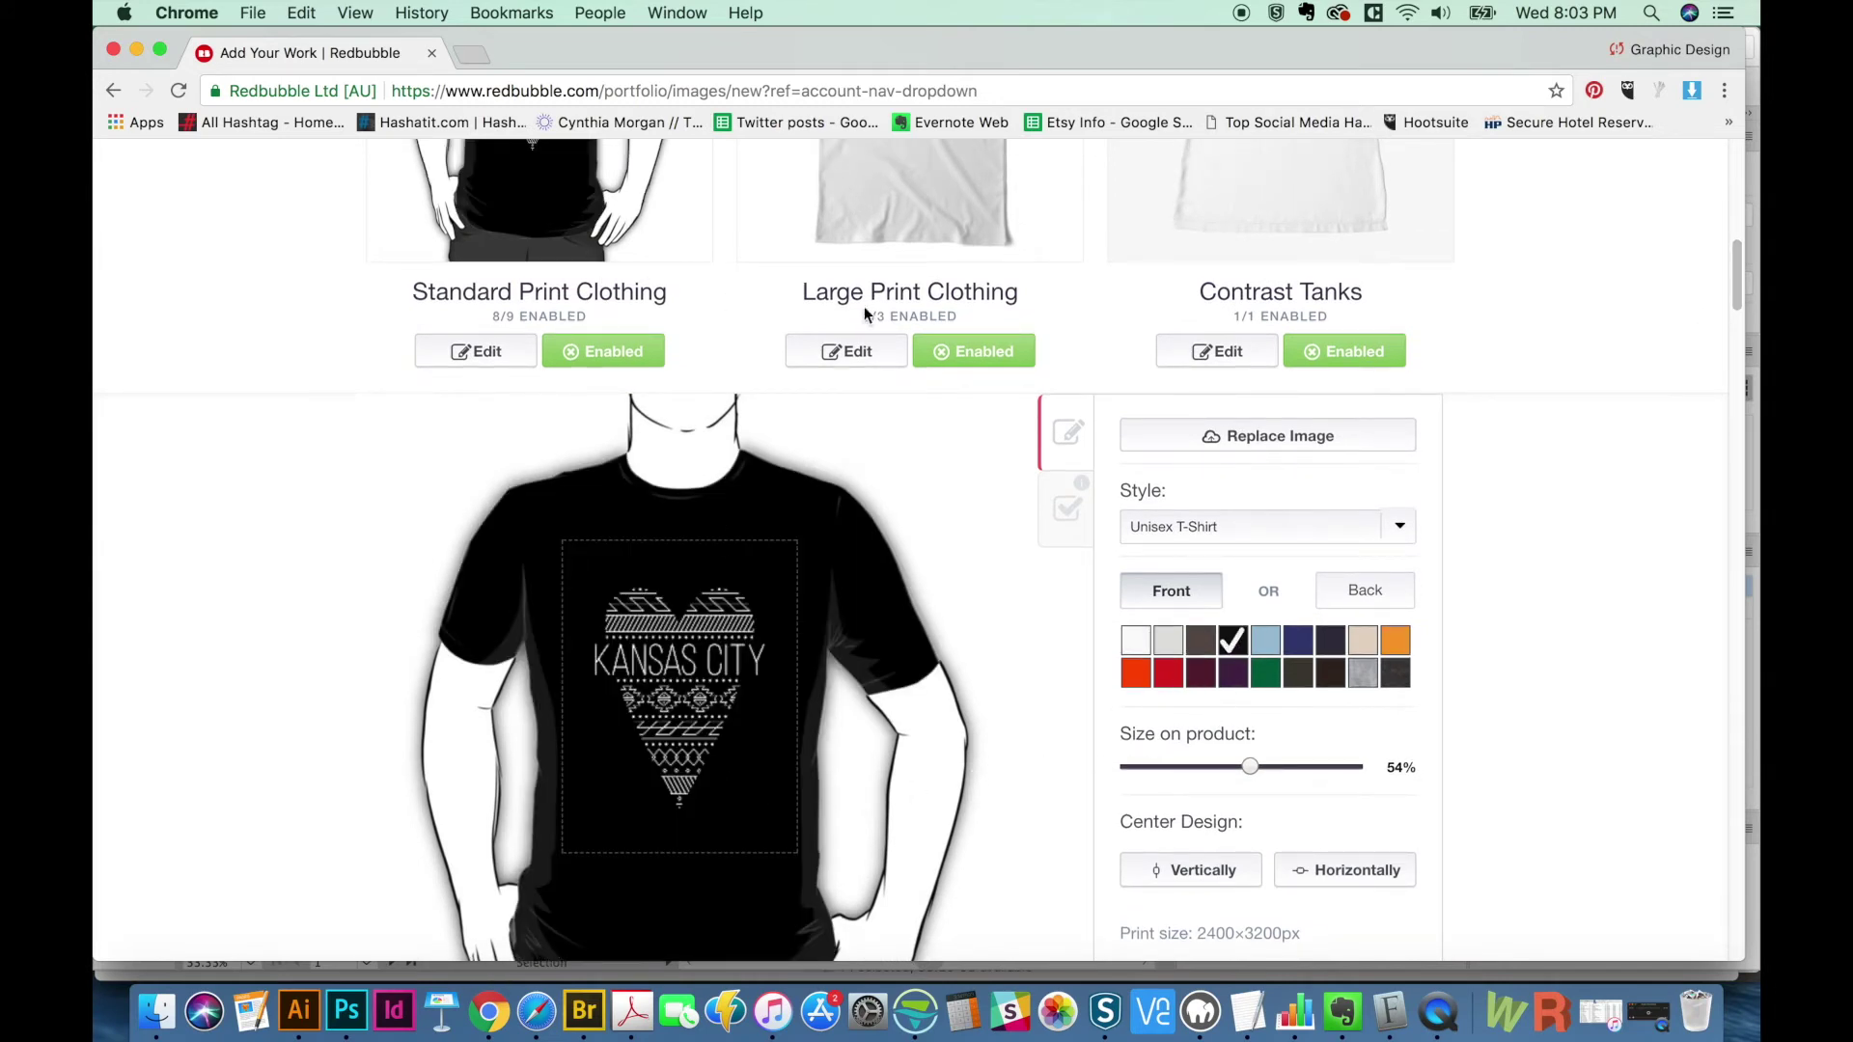
# - Slightly enlarge the heart design on the black Unisex T-Shirt and reposition it within the print area
pyautogui.scroll(4, 1333, 704)
pyautogui.scroll(-4, 1334, 704)
pyautogui.moveTo(1251, 768); pyautogui.dragTo(1266, 774)
pyautogui.moveTo(681, 714); pyautogui.dragTo(687, 708)
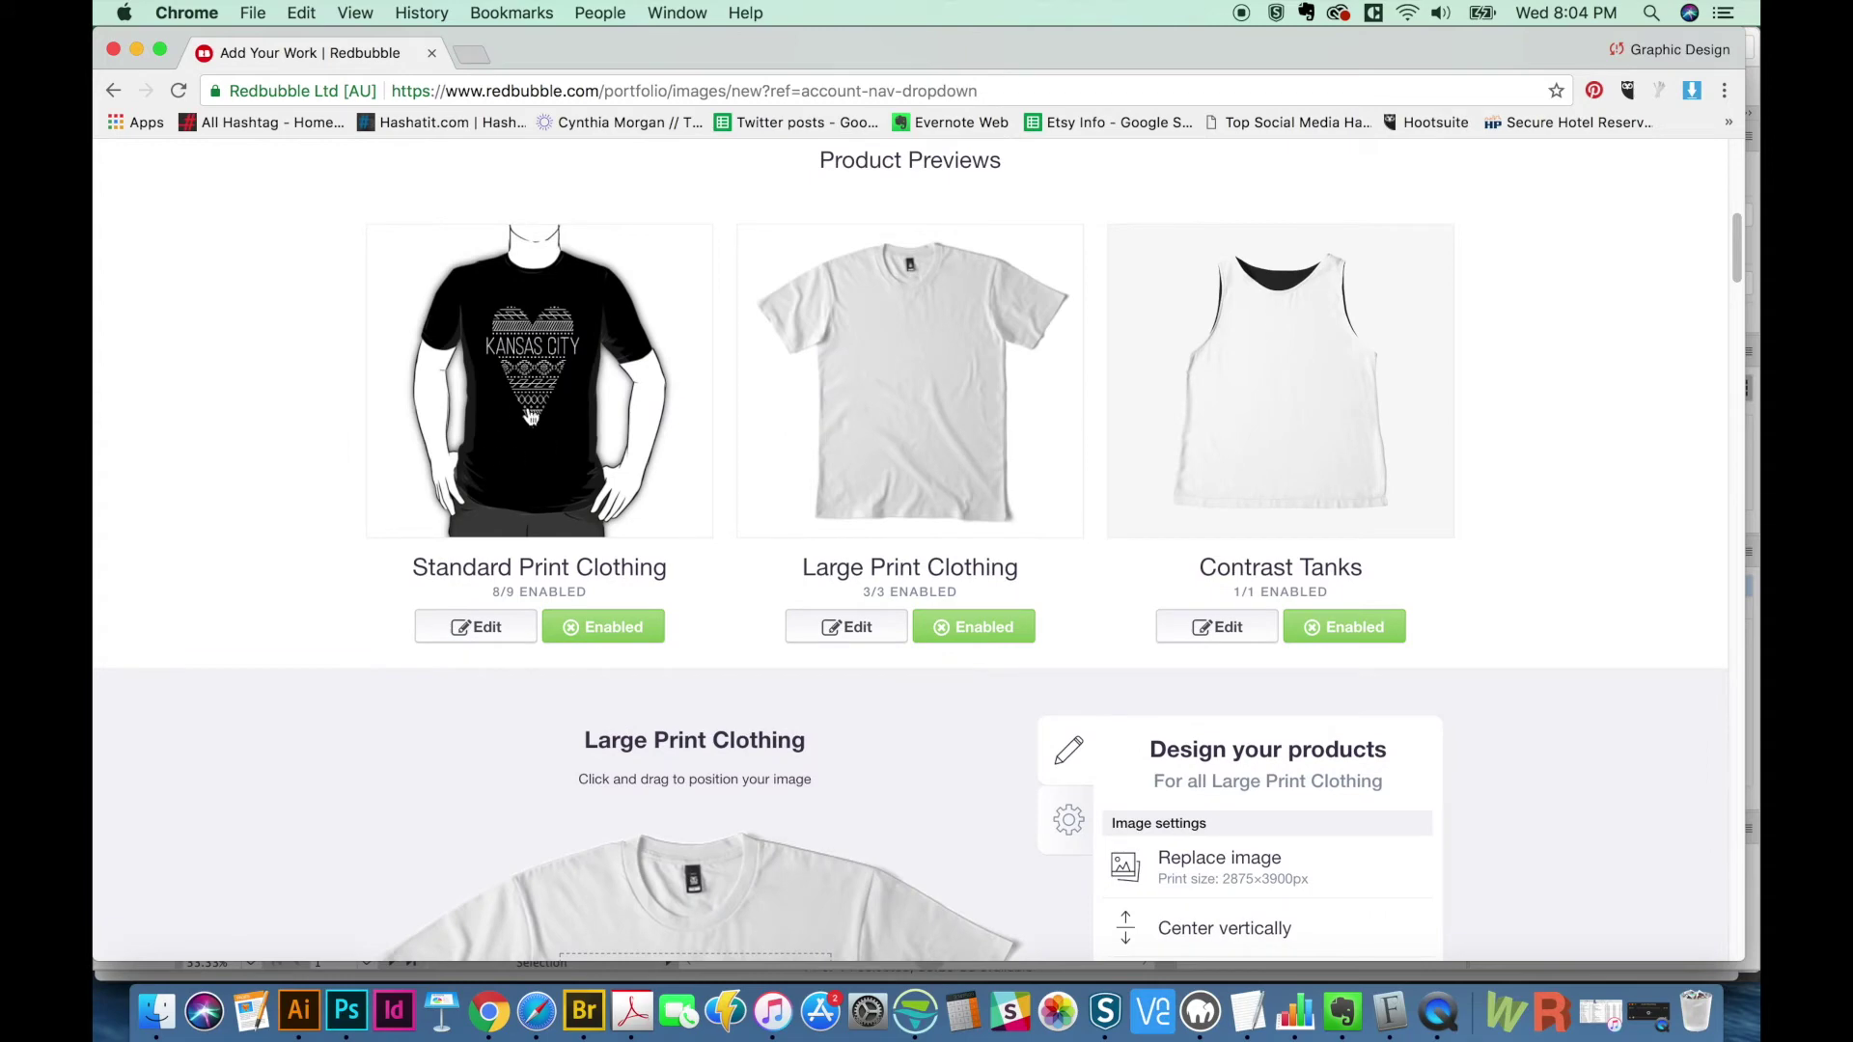
# - For Large Print Clothing, set the Men's Premium T-Shirt's default colour to dark navy and move the heart higher on the chest
pyautogui.moveTo(1730, 272); pyautogui.dragTo(1699, 333)
pyautogui.scroll(-1, 1700, 332)
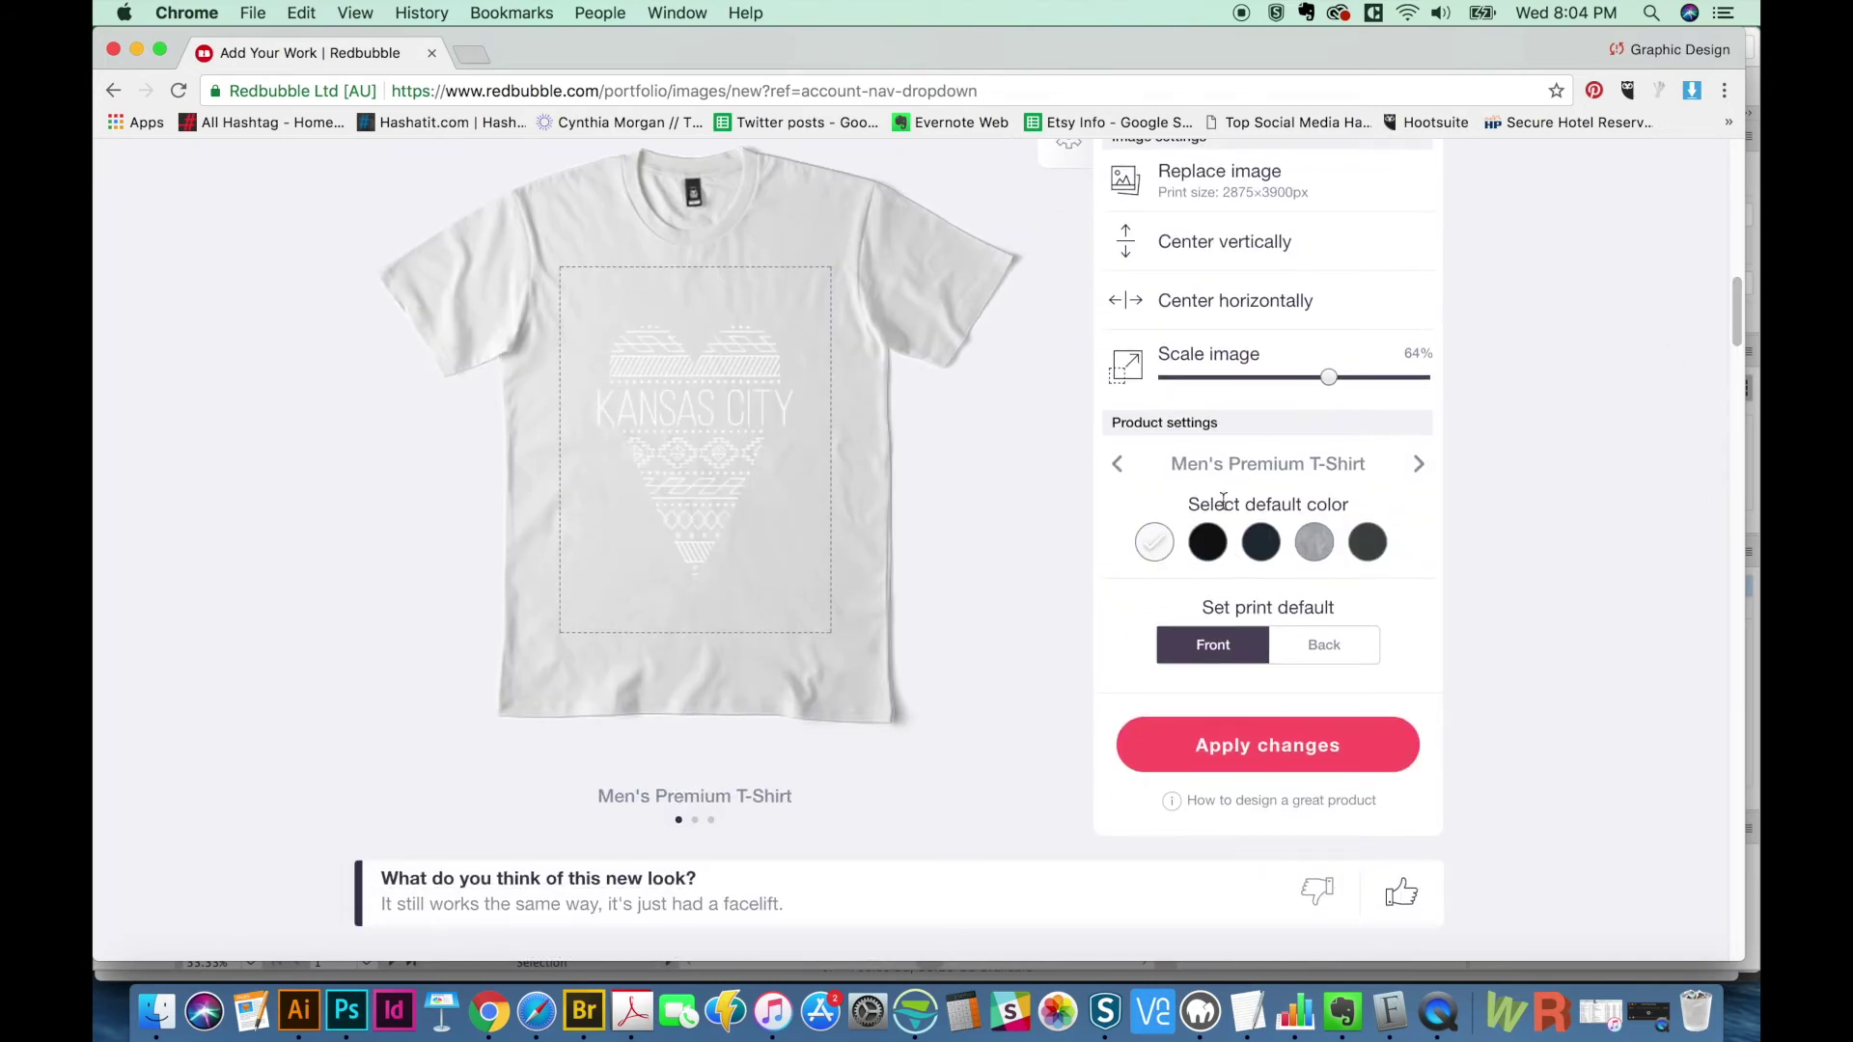
pyautogui.click(1261, 546)
pyautogui.moveTo(671, 471); pyautogui.dragTo(668, 449)
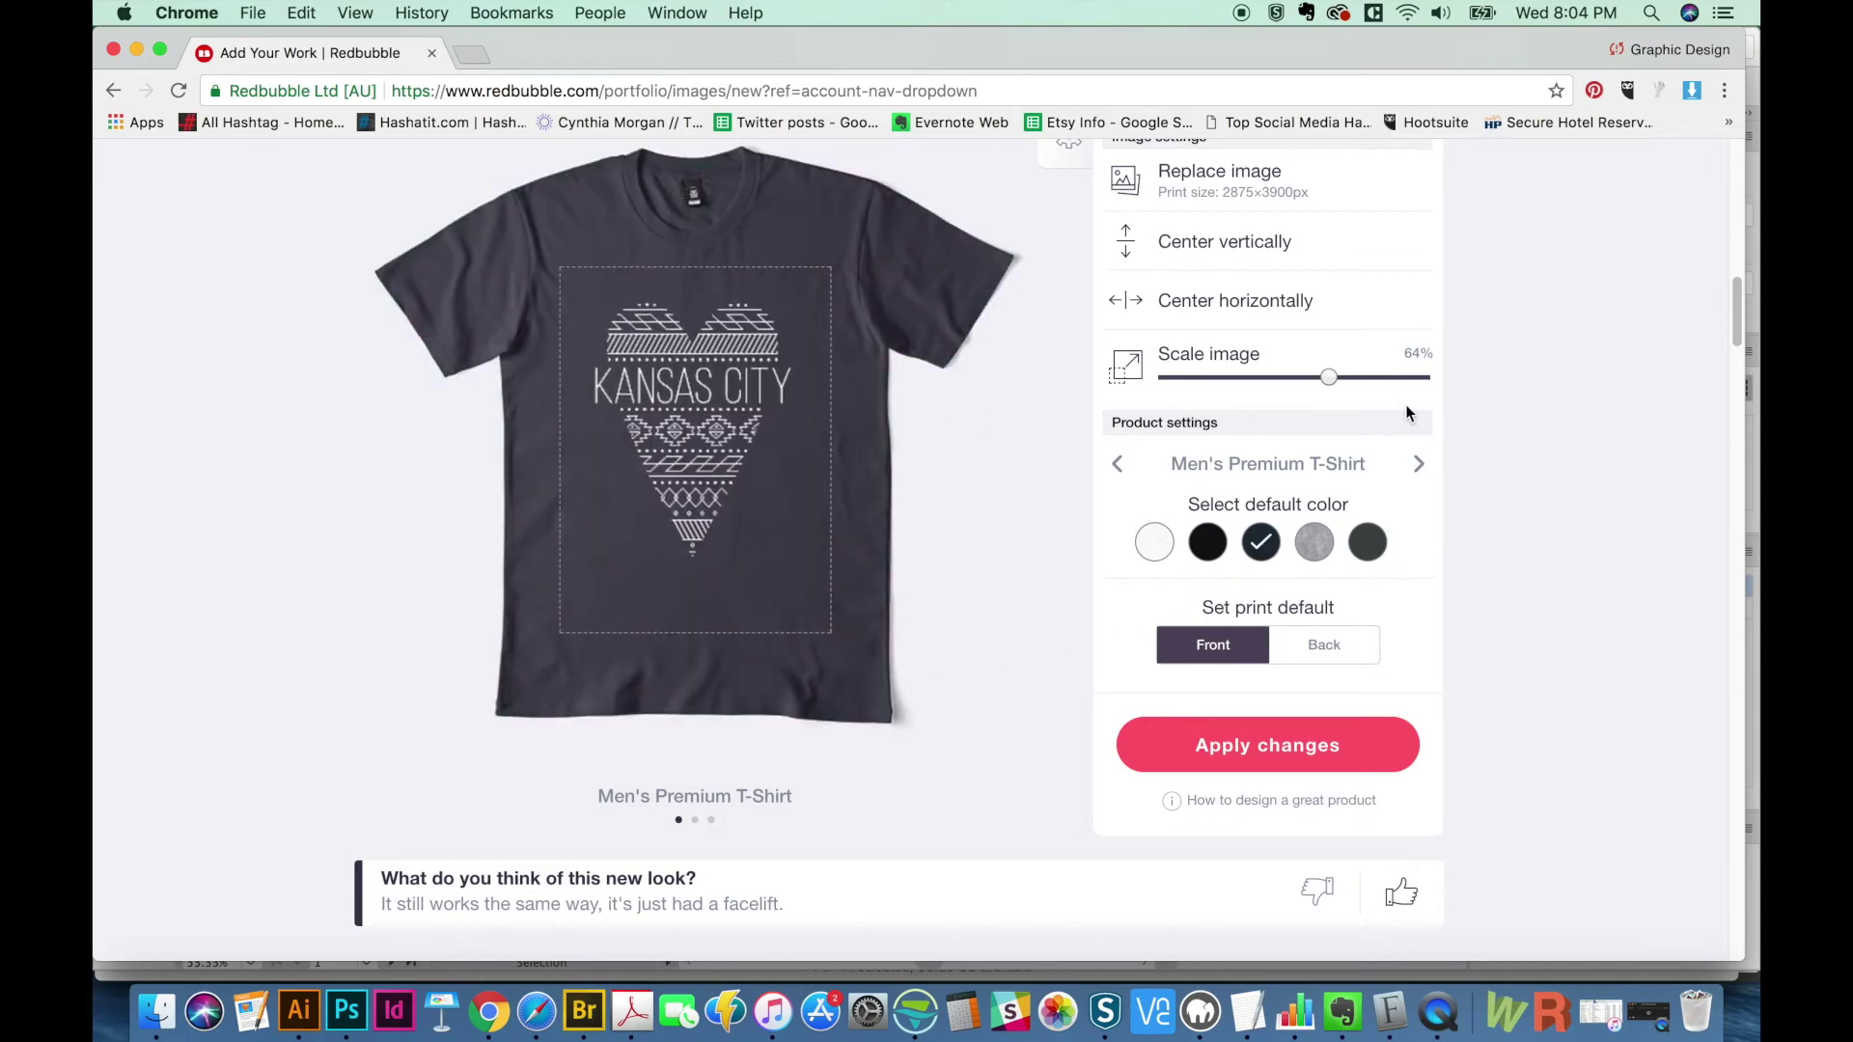
# - Open the Contrast Tanks design for editing
pyautogui.moveTo(1739, 275); pyautogui.dragTo(1744, 241)
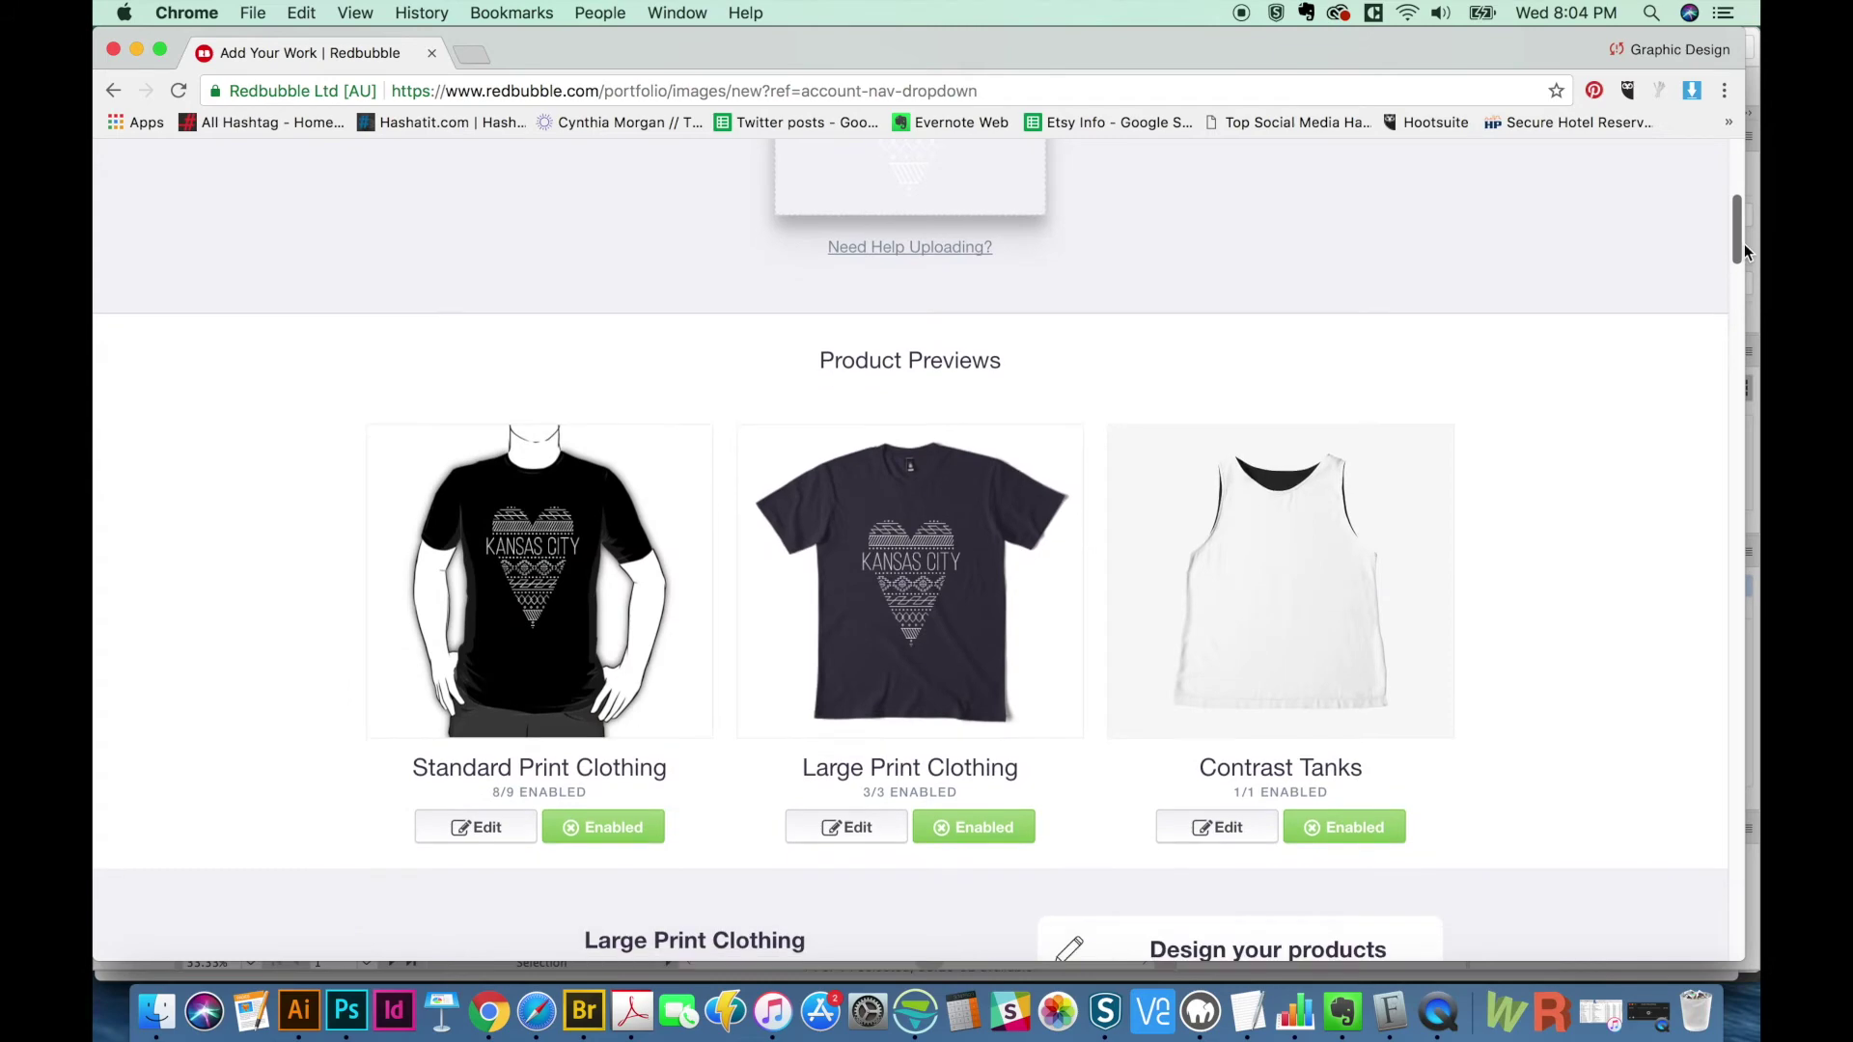
pyautogui.click(1293, 572)
pyautogui.moveTo(1734, 239); pyautogui.dragTo(1717, 269)
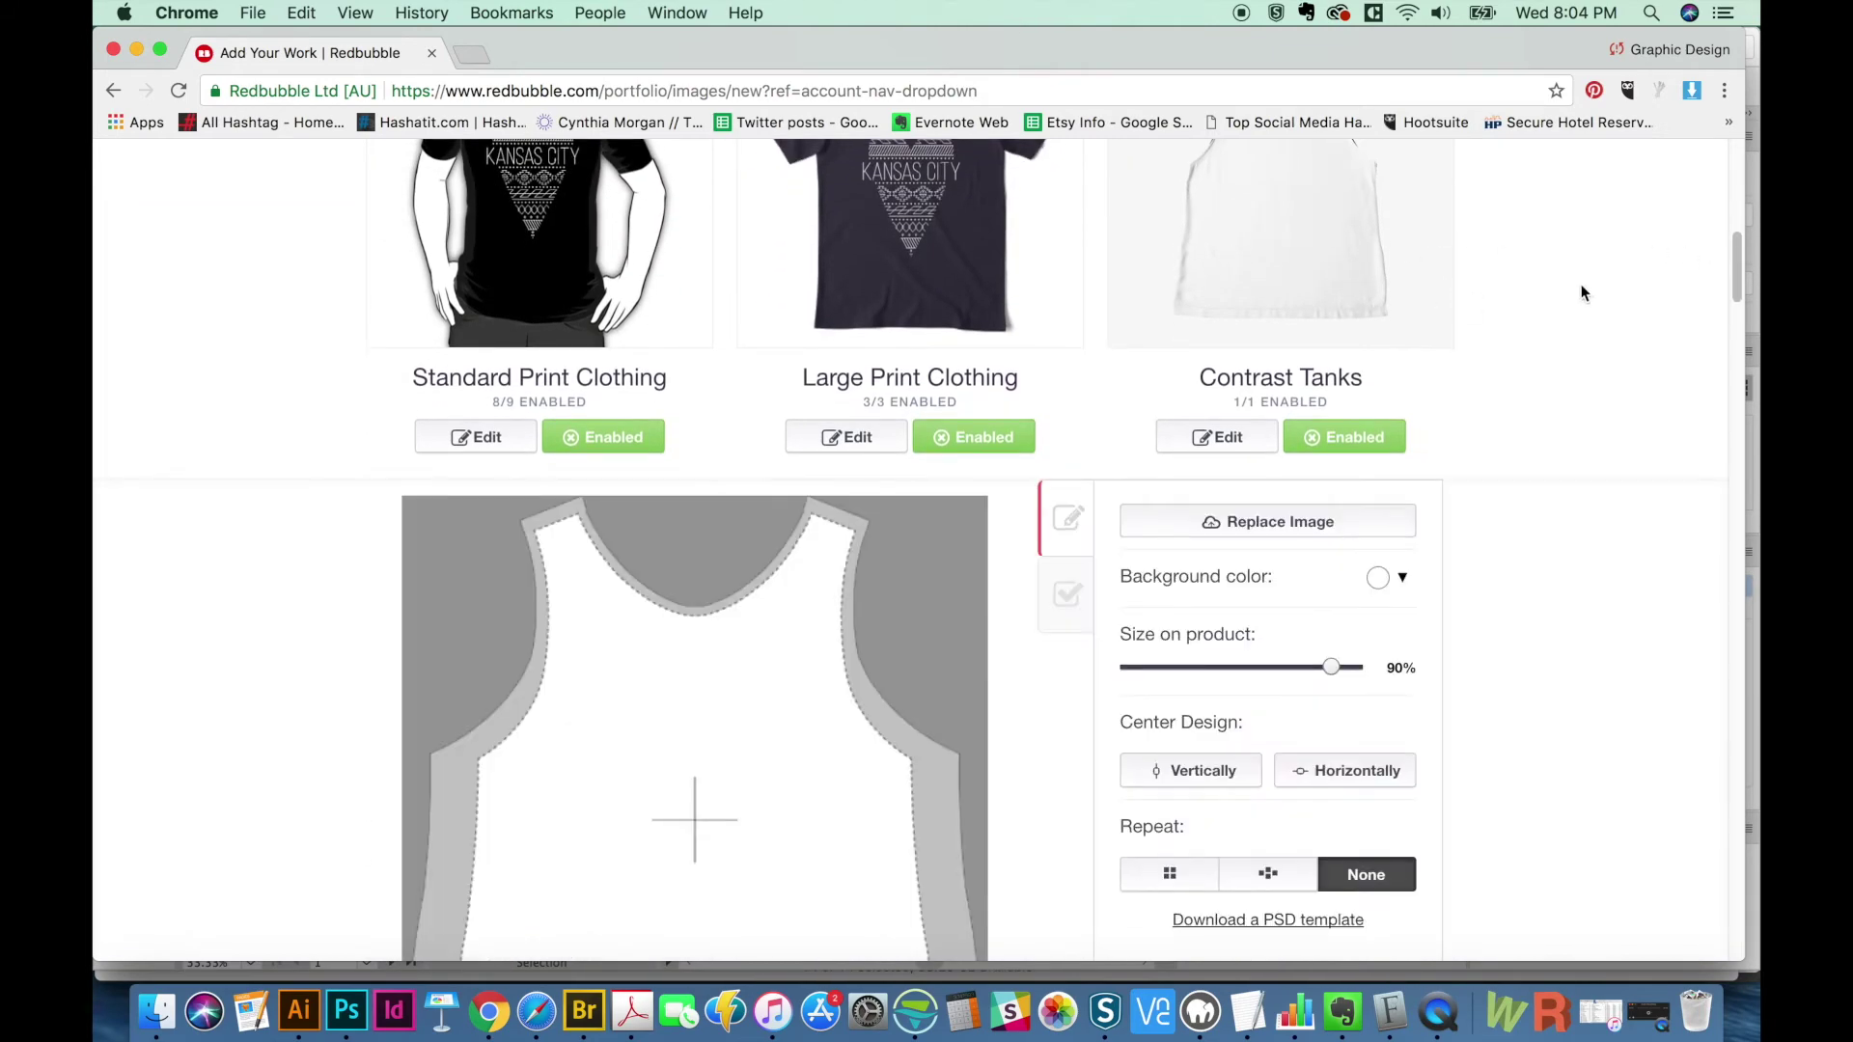
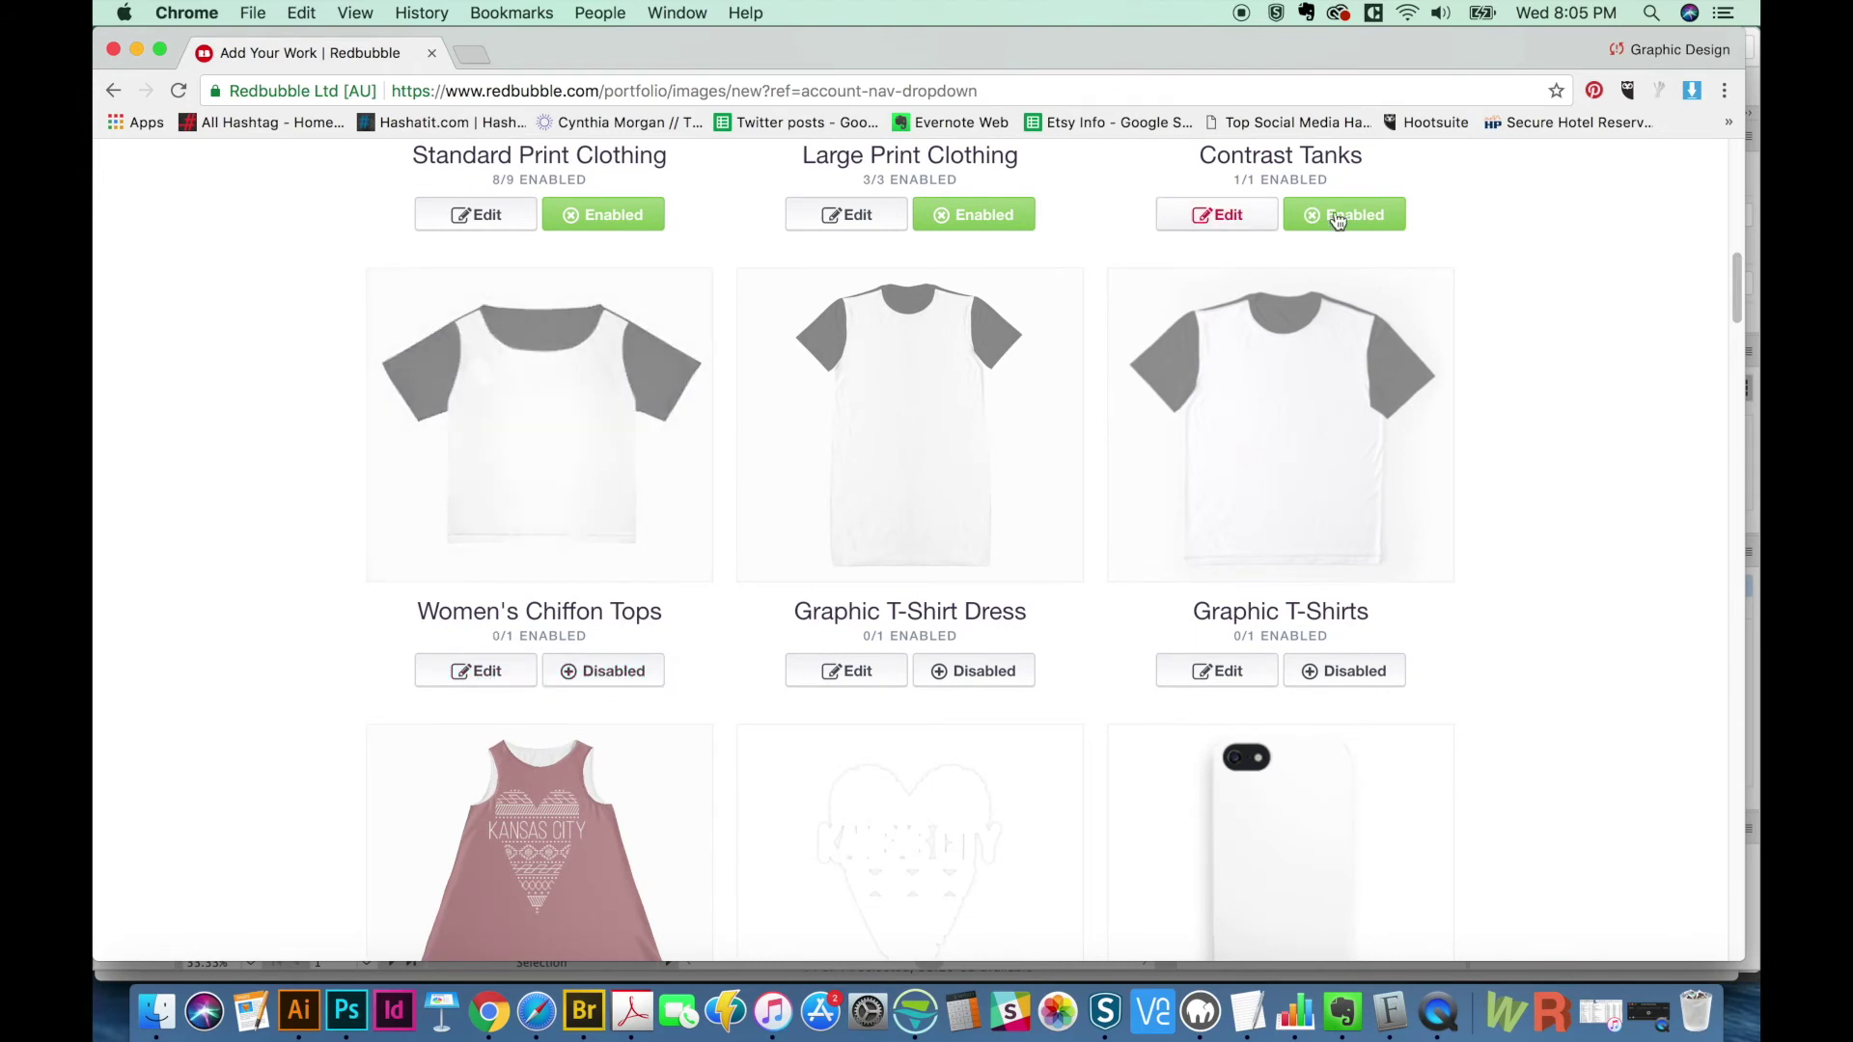
# - Disable the Stickers product for this design
pyautogui.scroll(-5, 868, 446)
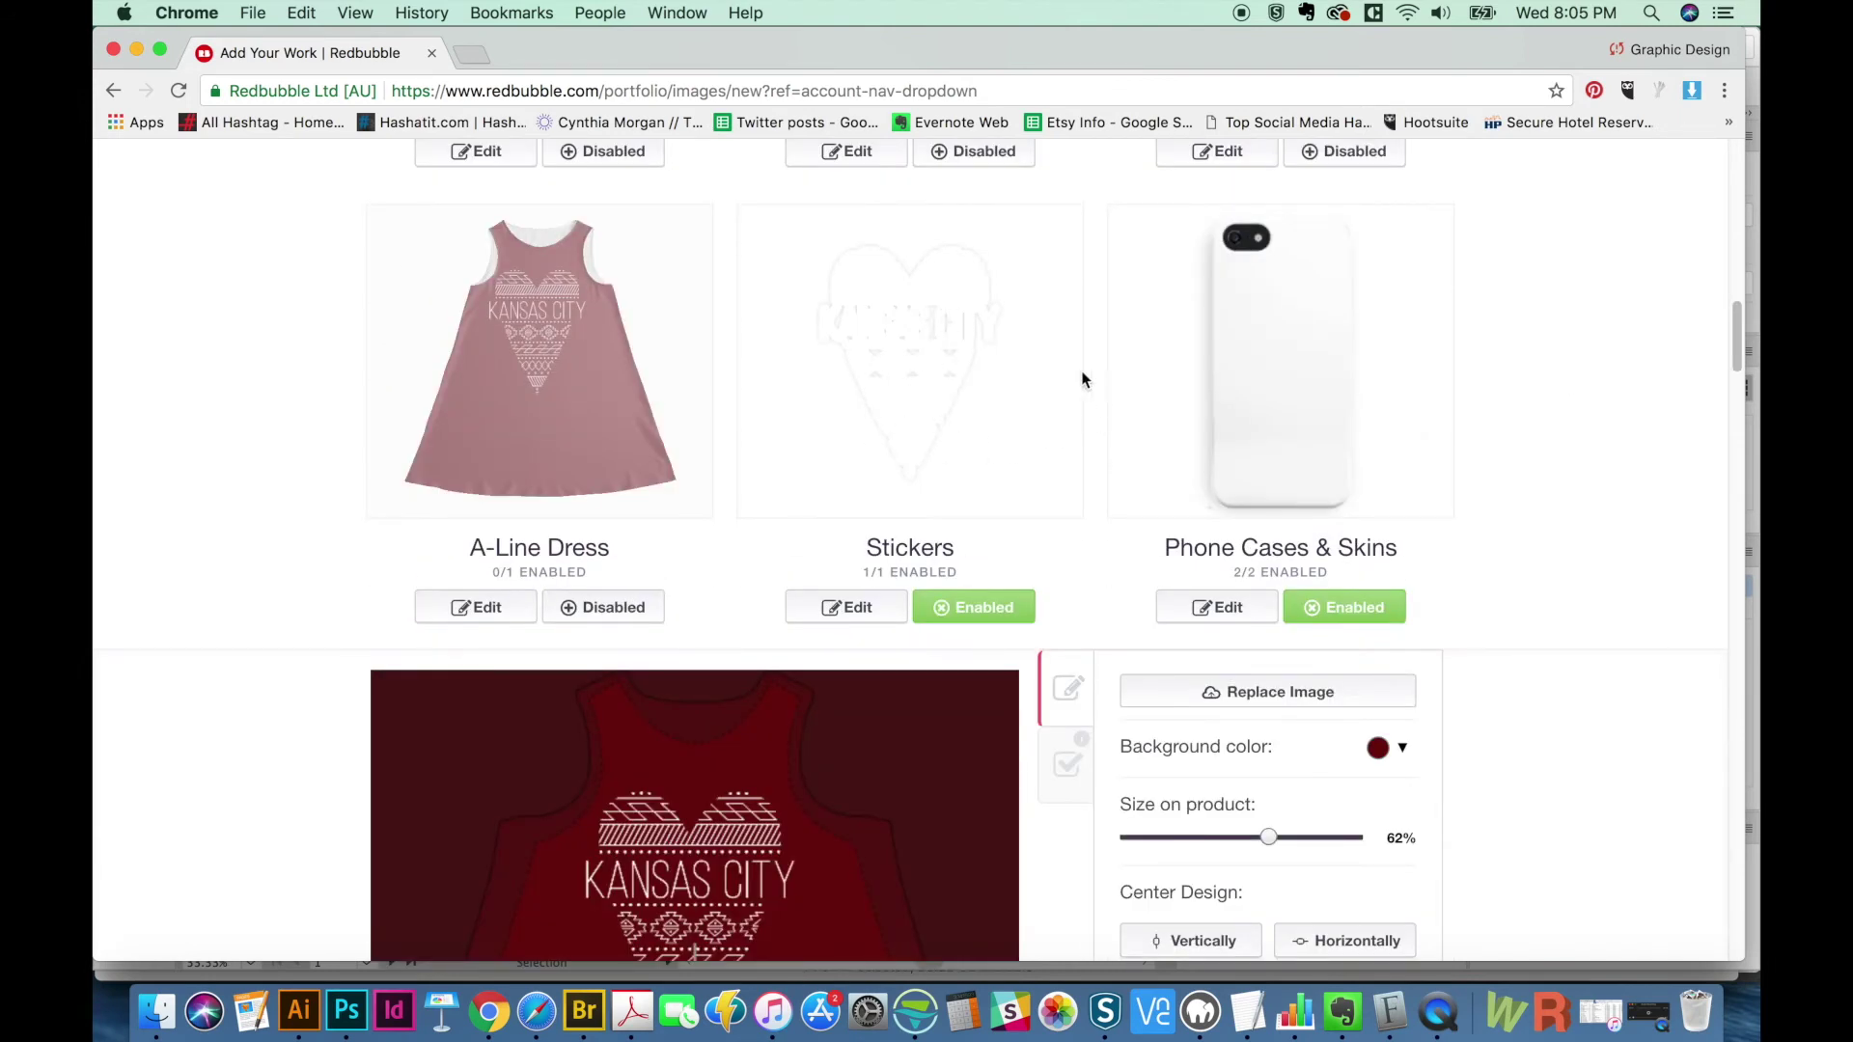
pyautogui.click(917, 606)
pyautogui.scroll(-1, 1733, 370)
pyautogui.moveTo(1733, 369); pyautogui.dragTo(1730, 365)
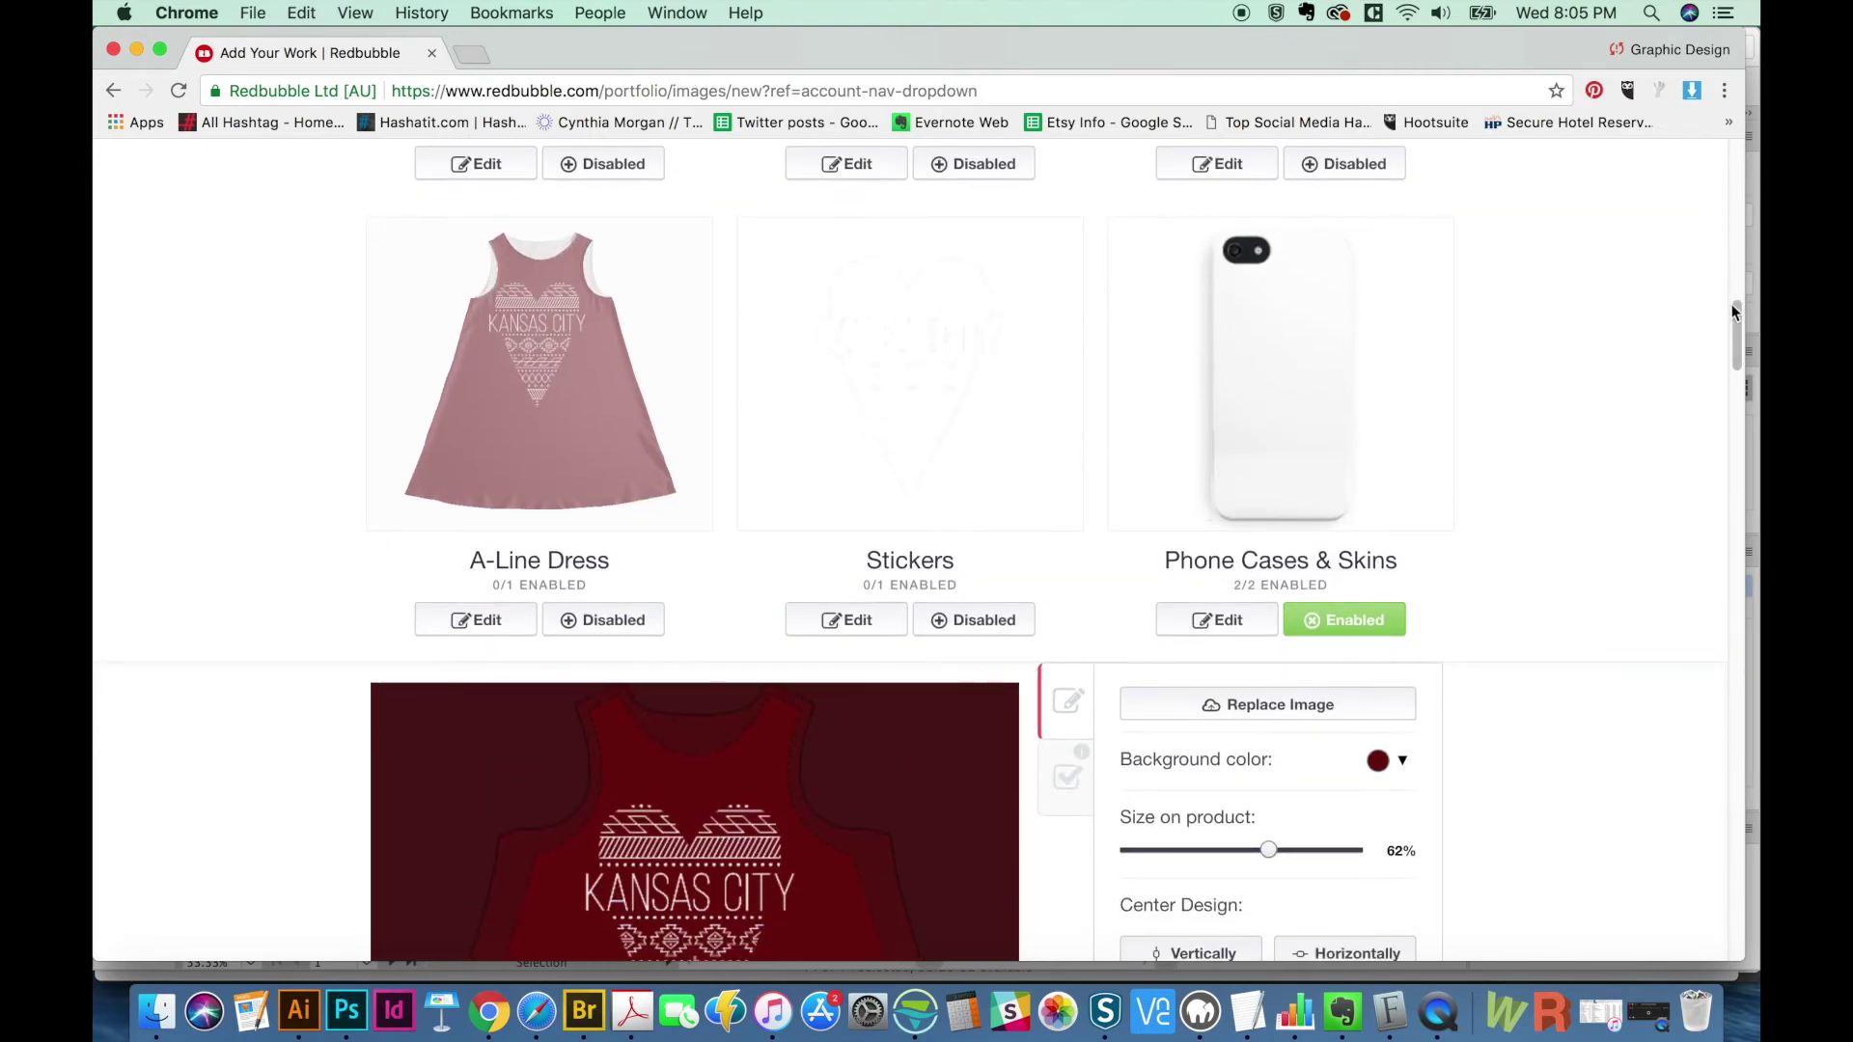
# - Scale down the white Kansas City heart on the red Pillows & Totes product so it fits inside the edges
pyautogui.scroll(-10, 1722, 300)
pyautogui.moveTo(1241, 512); pyautogui.dragTo(1196, 526)
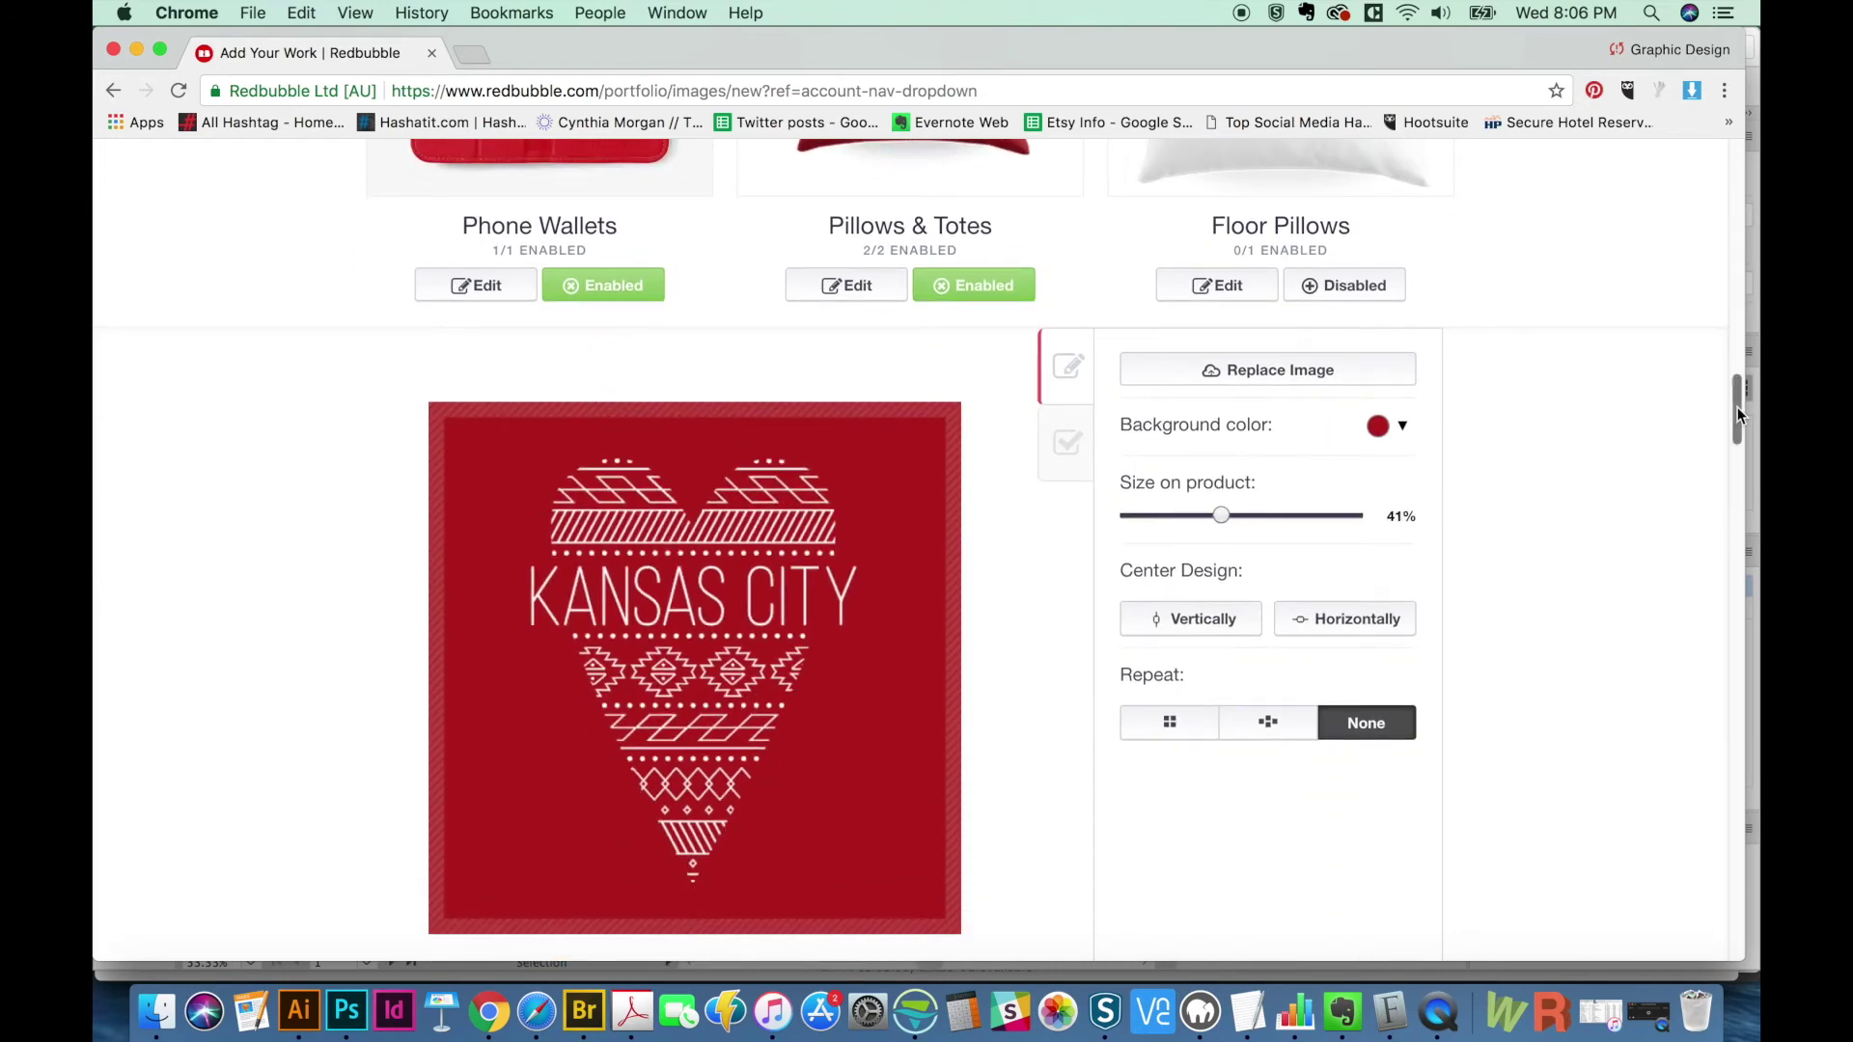
pyautogui.scroll(5, 1742, 396)
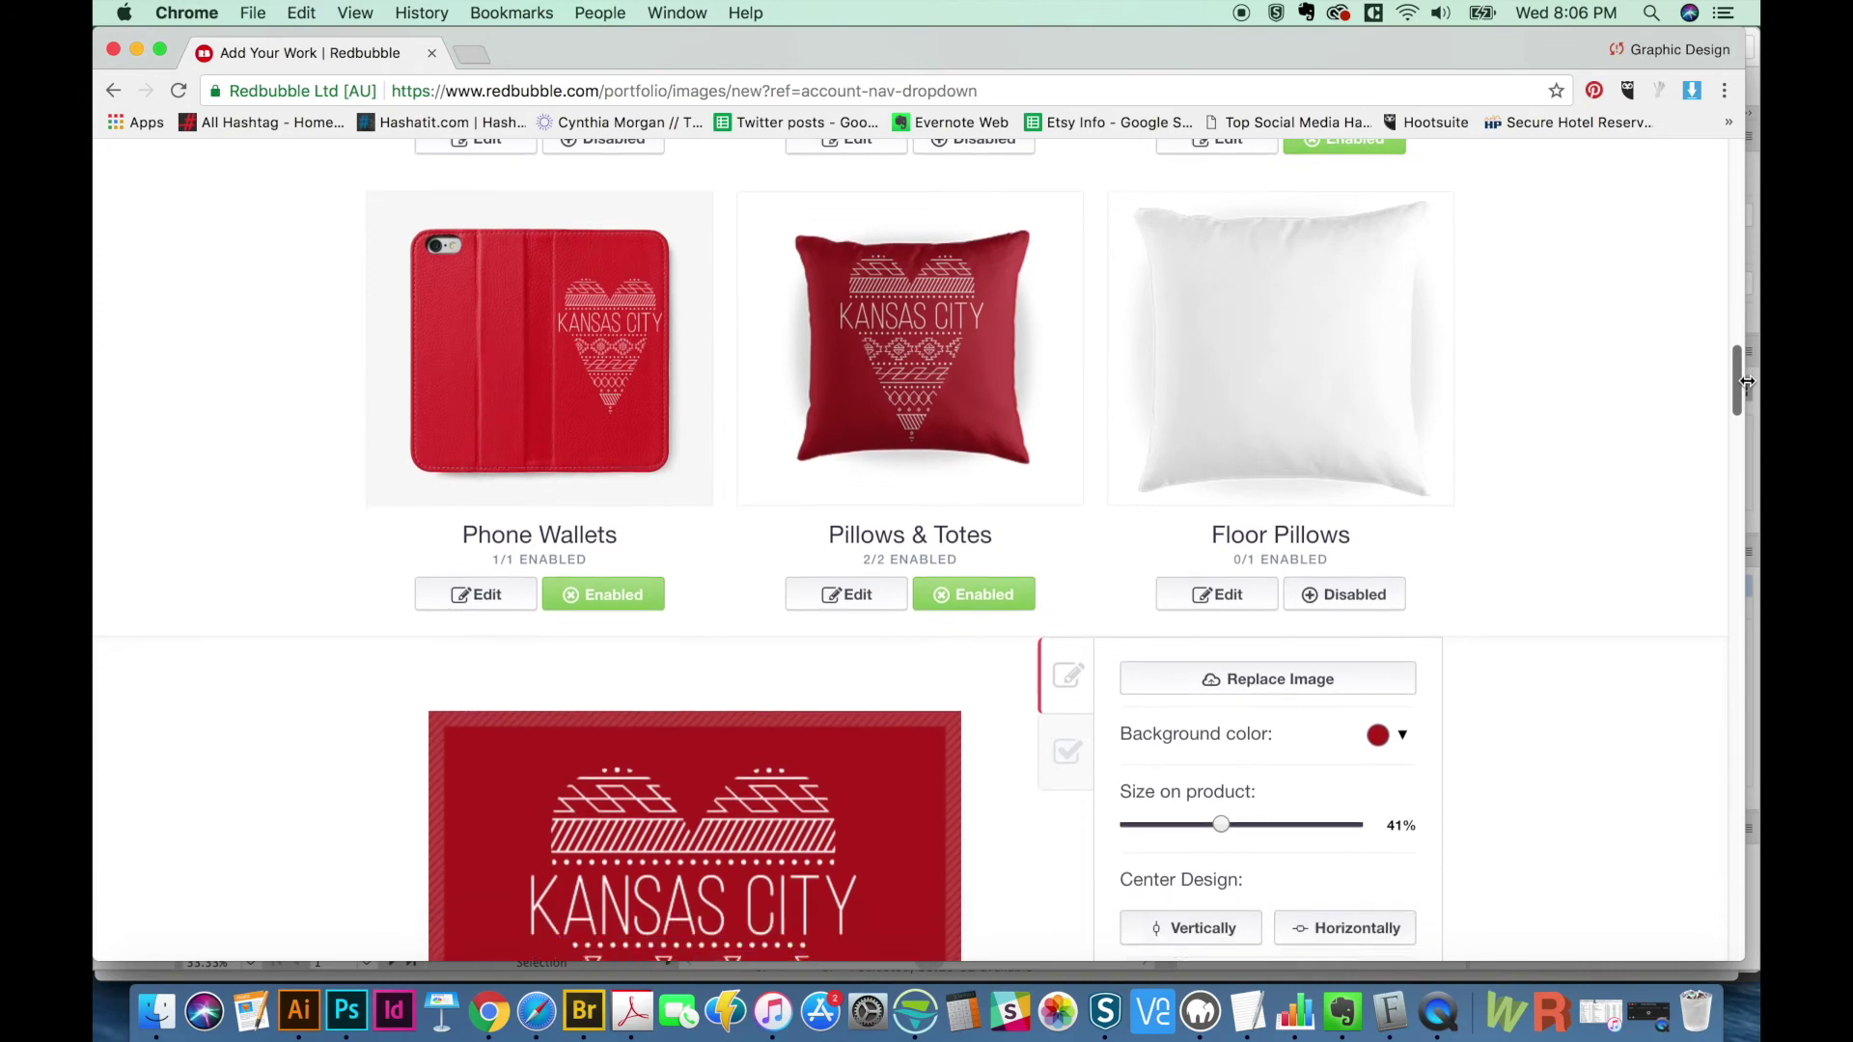
pyautogui.scroll(-1, 1747, 381)
pyautogui.moveTo(1218, 799); pyautogui.dragTo(1208, 807)
pyautogui.click(1293, 581)
pyautogui.scroll(-10, 1664, 511)
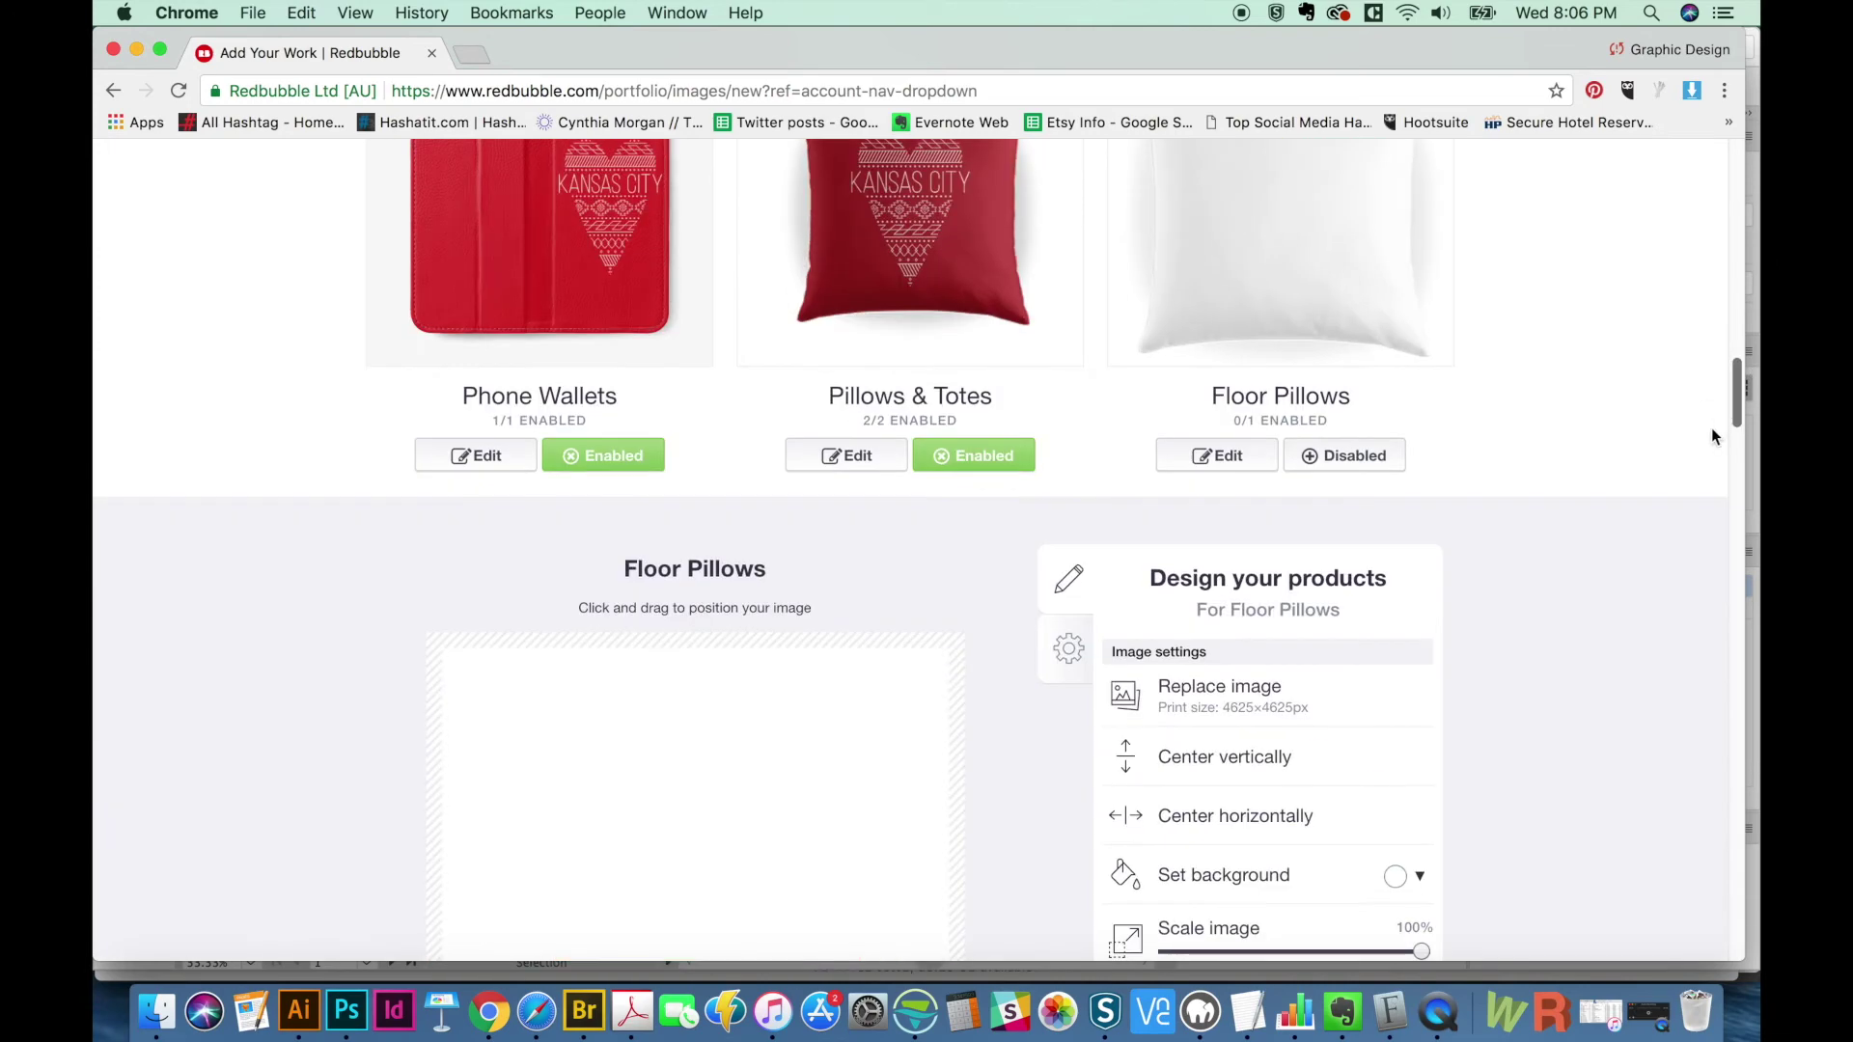
pyautogui.scroll(-2, 1653, 546)
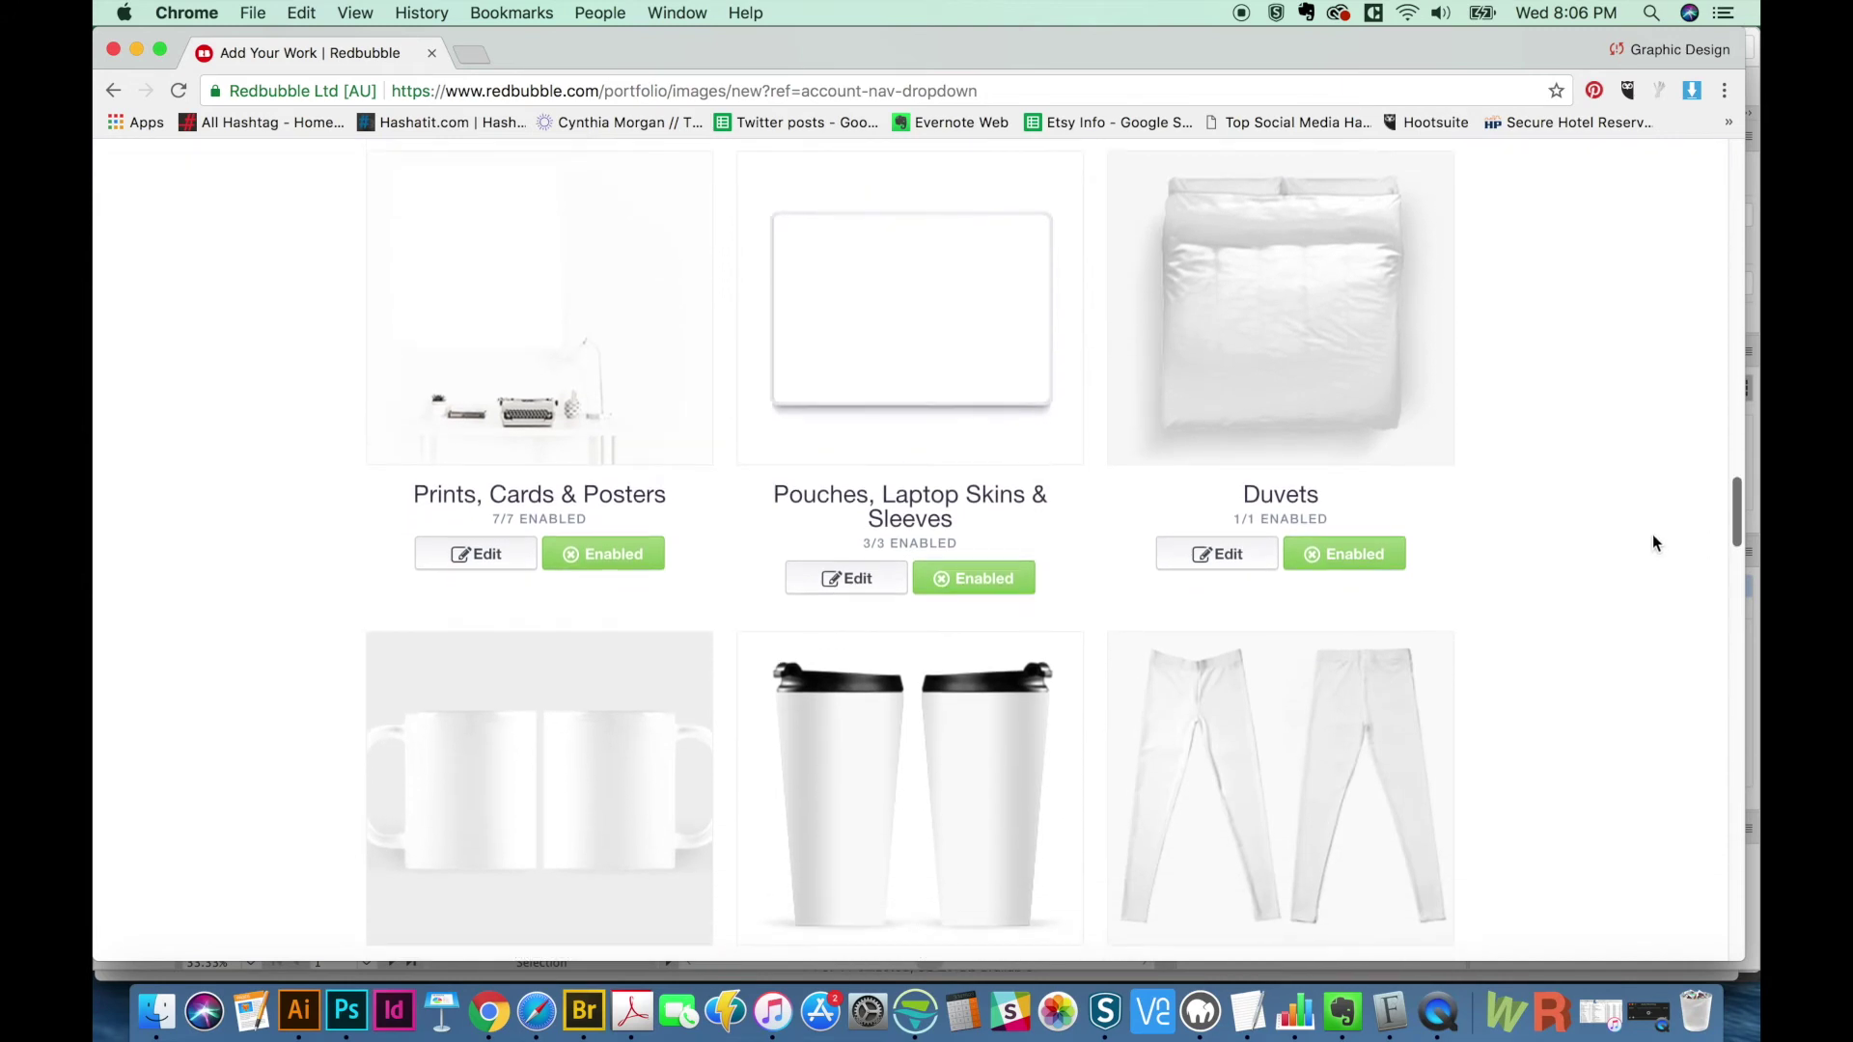
# - Open the Pouches, Laptop Skins & Sleeves design and set its background colour to red (#bb1515)
pyautogui.scroll(2, 1653, 541)
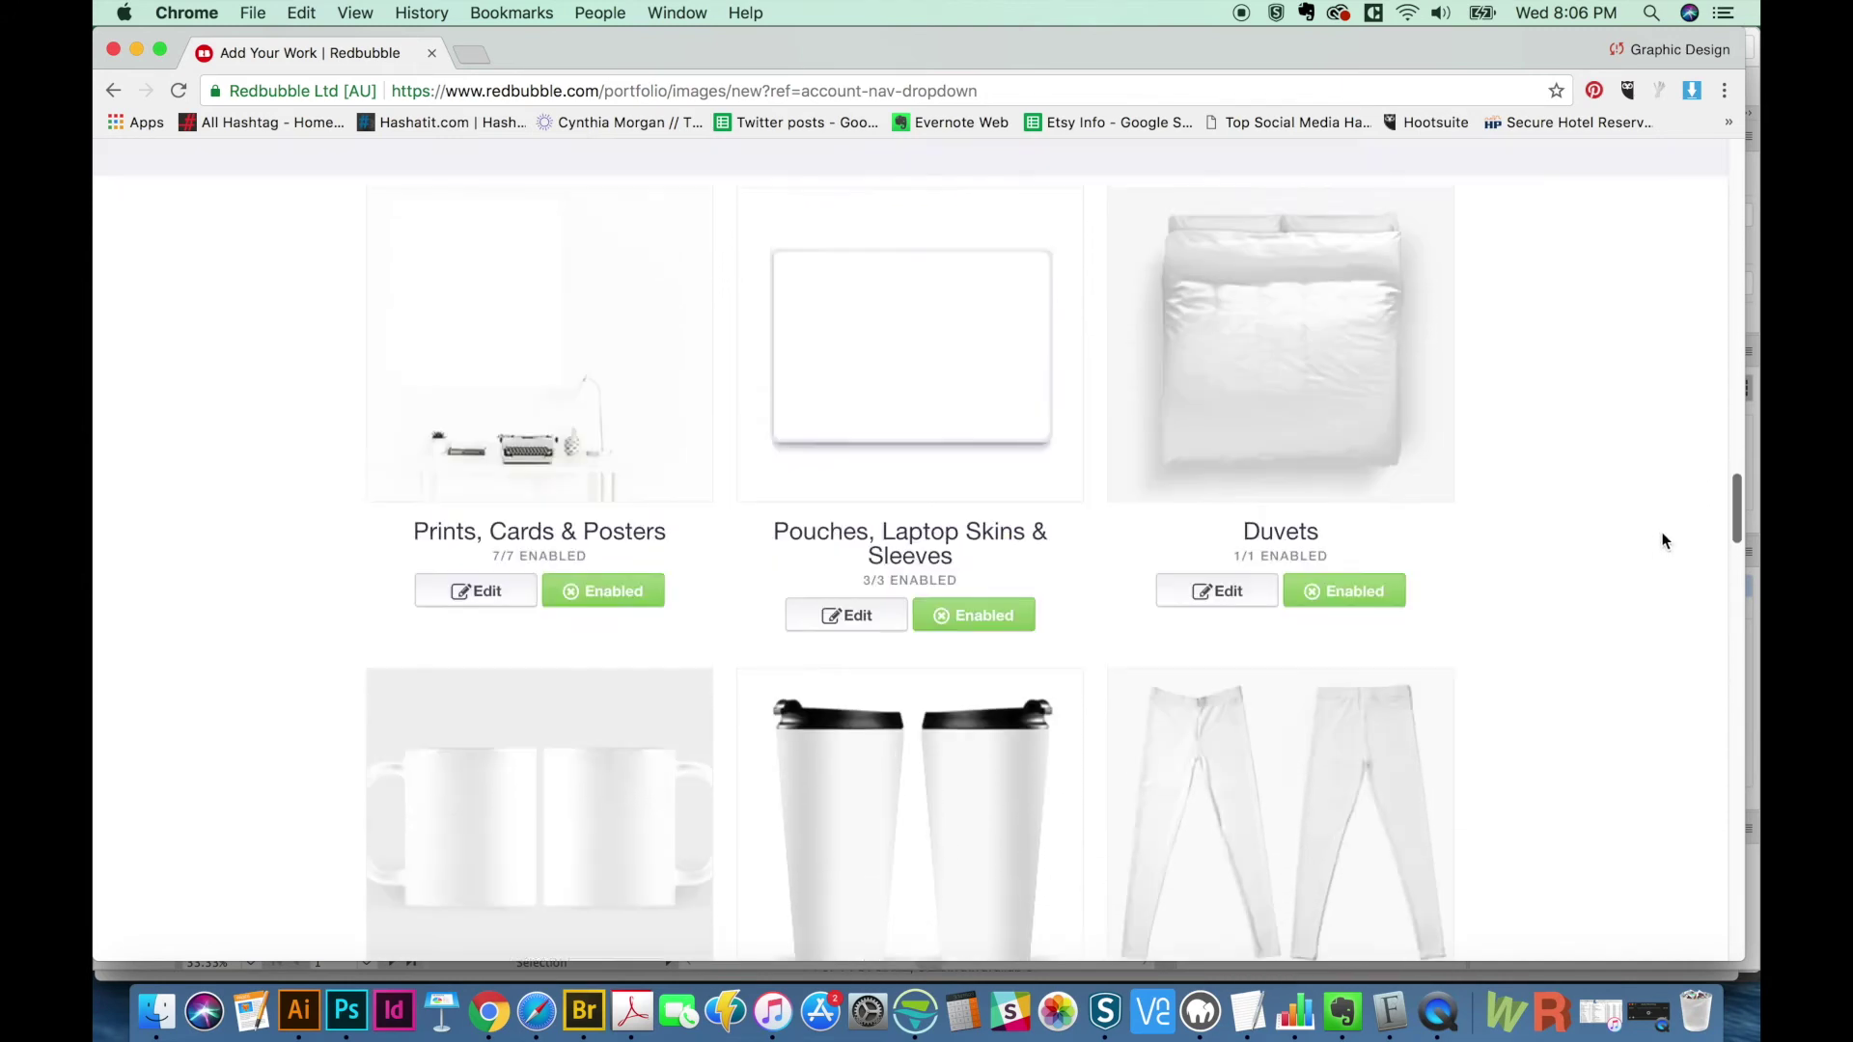
pyautogui.scroll(-5, 1653, 548)
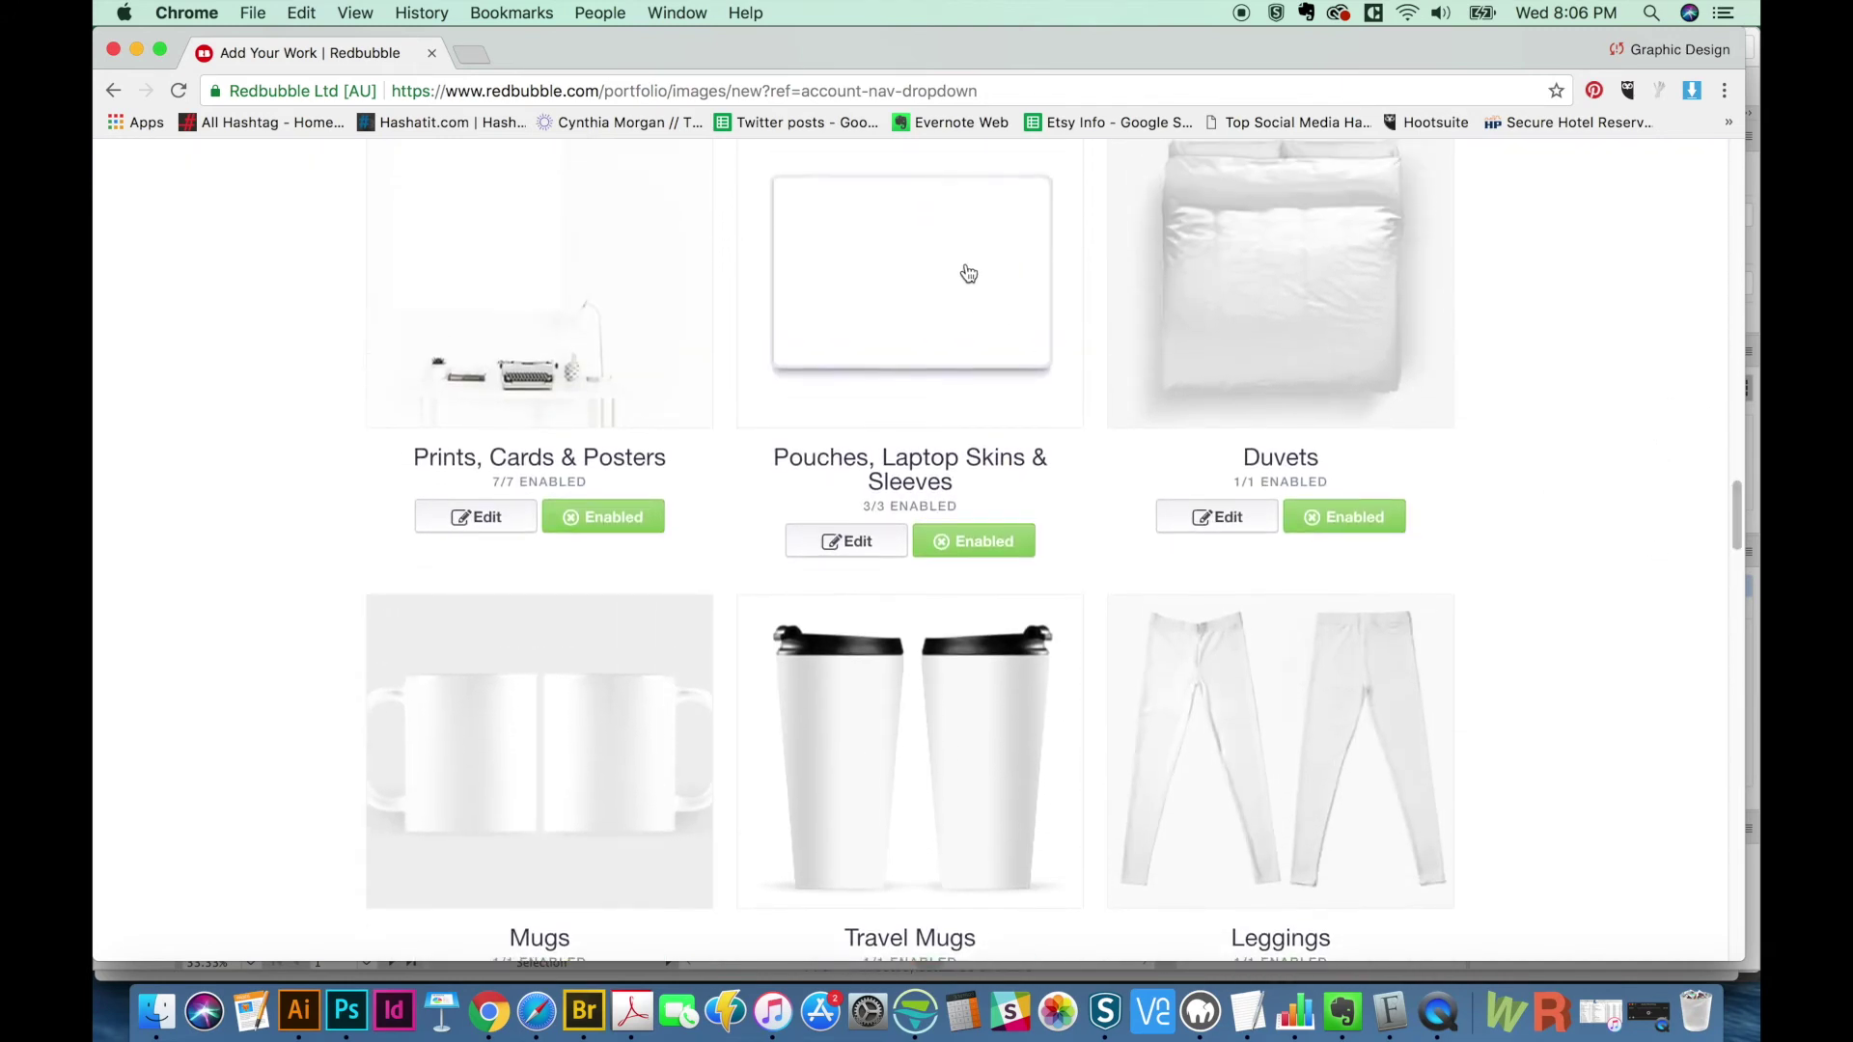
pyautogui.click(968, 276)
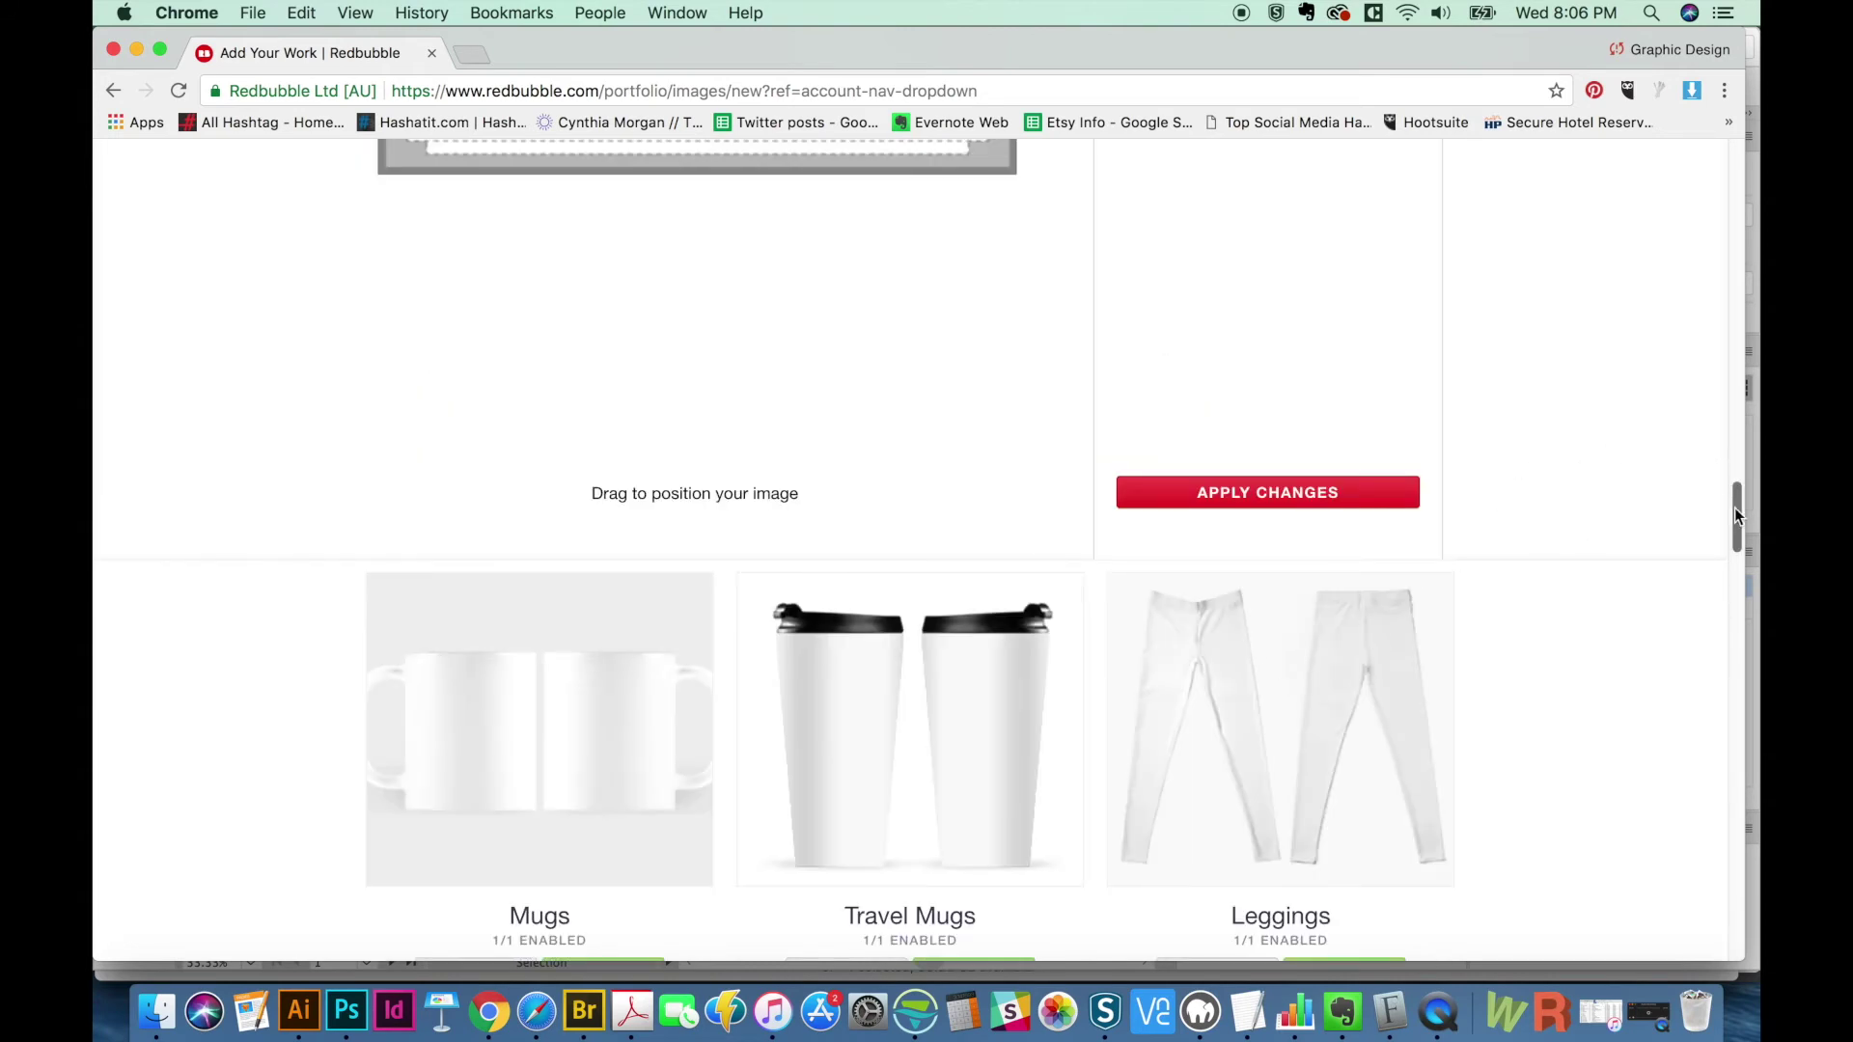
pyautogui.scroll(10, 1398, 593)
pyautogui.click(1400, 586)
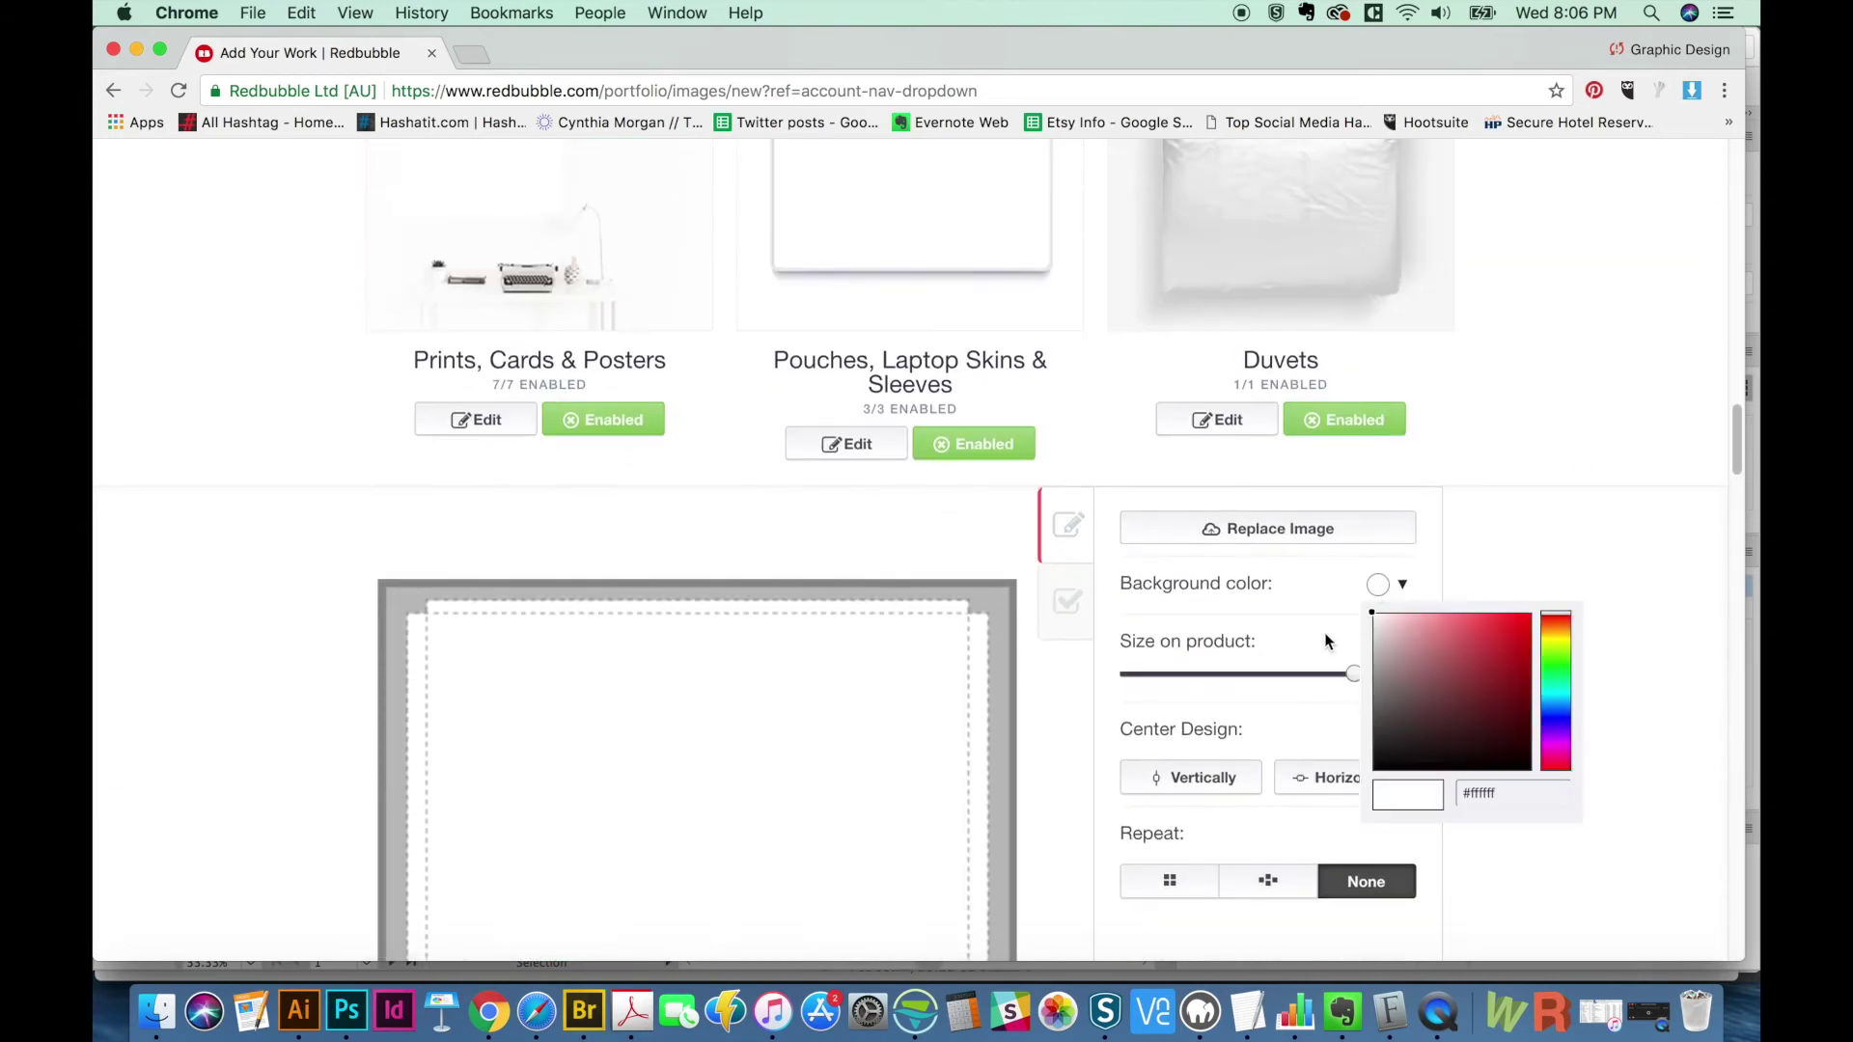
pyautogui.click(1510, 651)
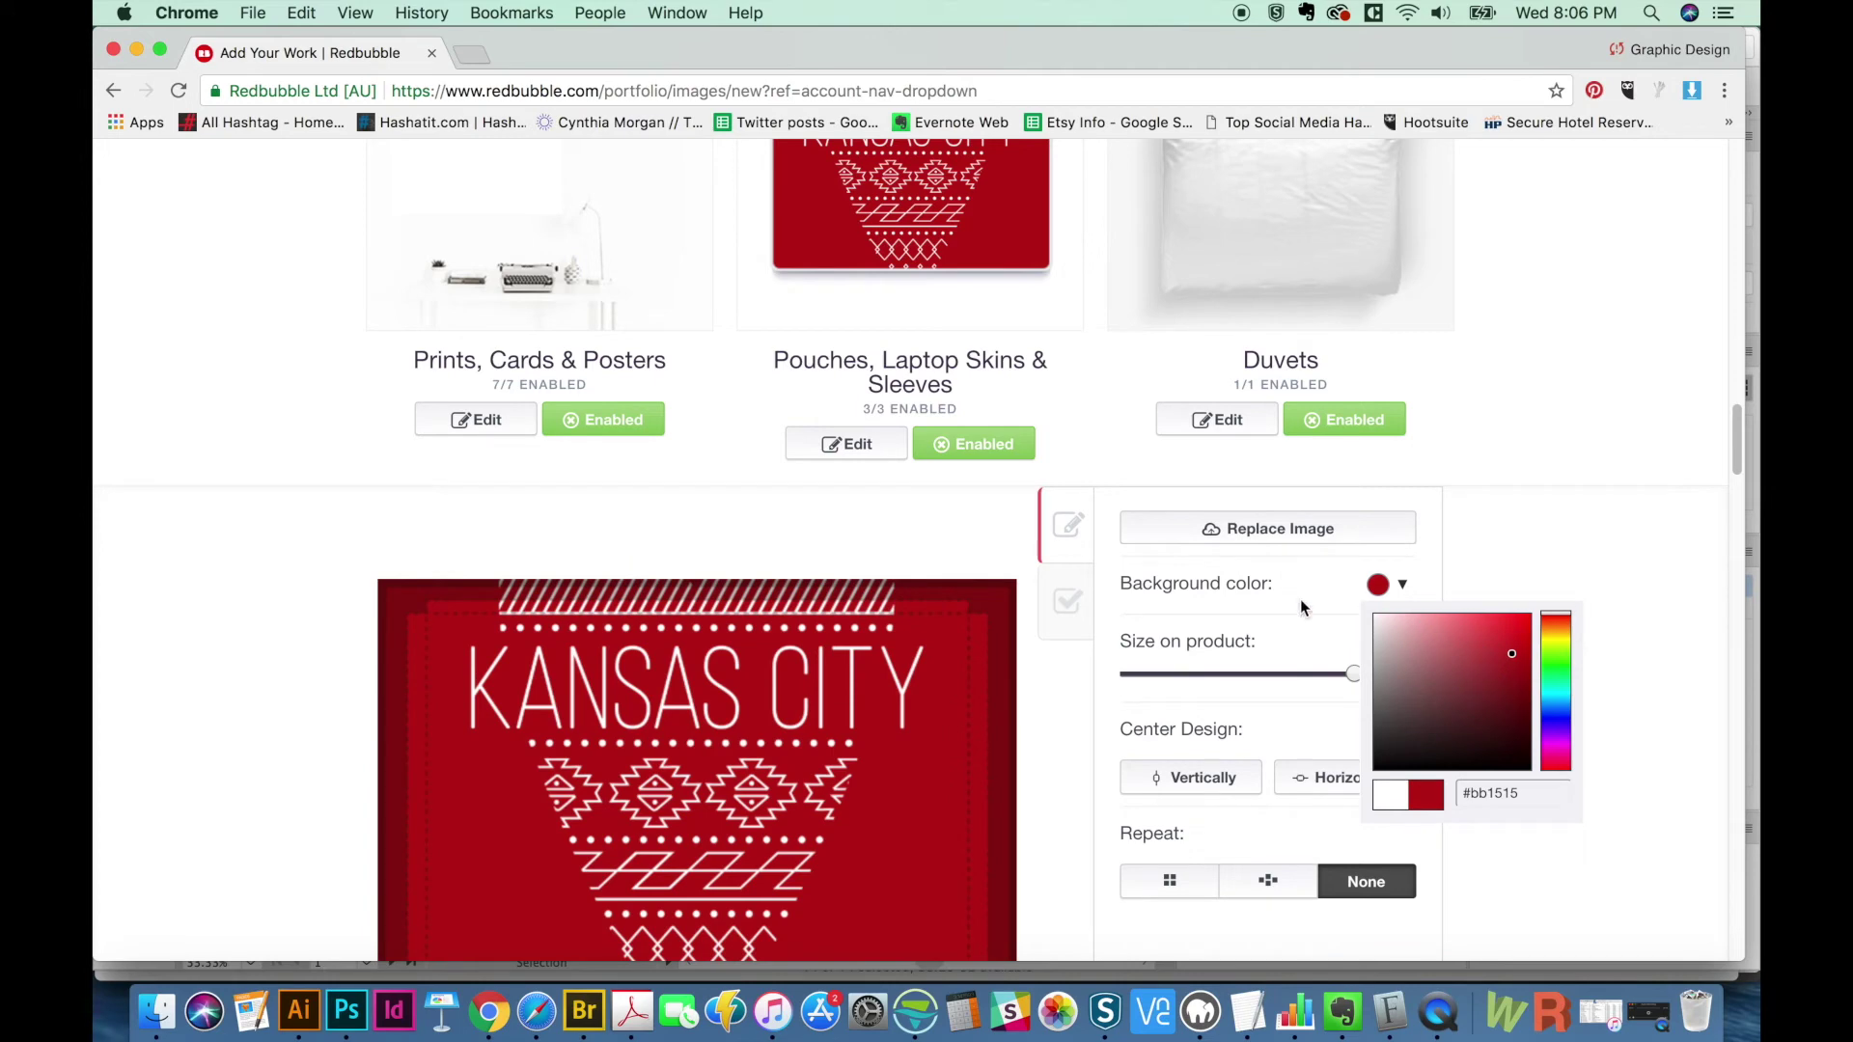
pyautogui.moveTo(1565, 715); pyautogui.dragTo(1567, 702)
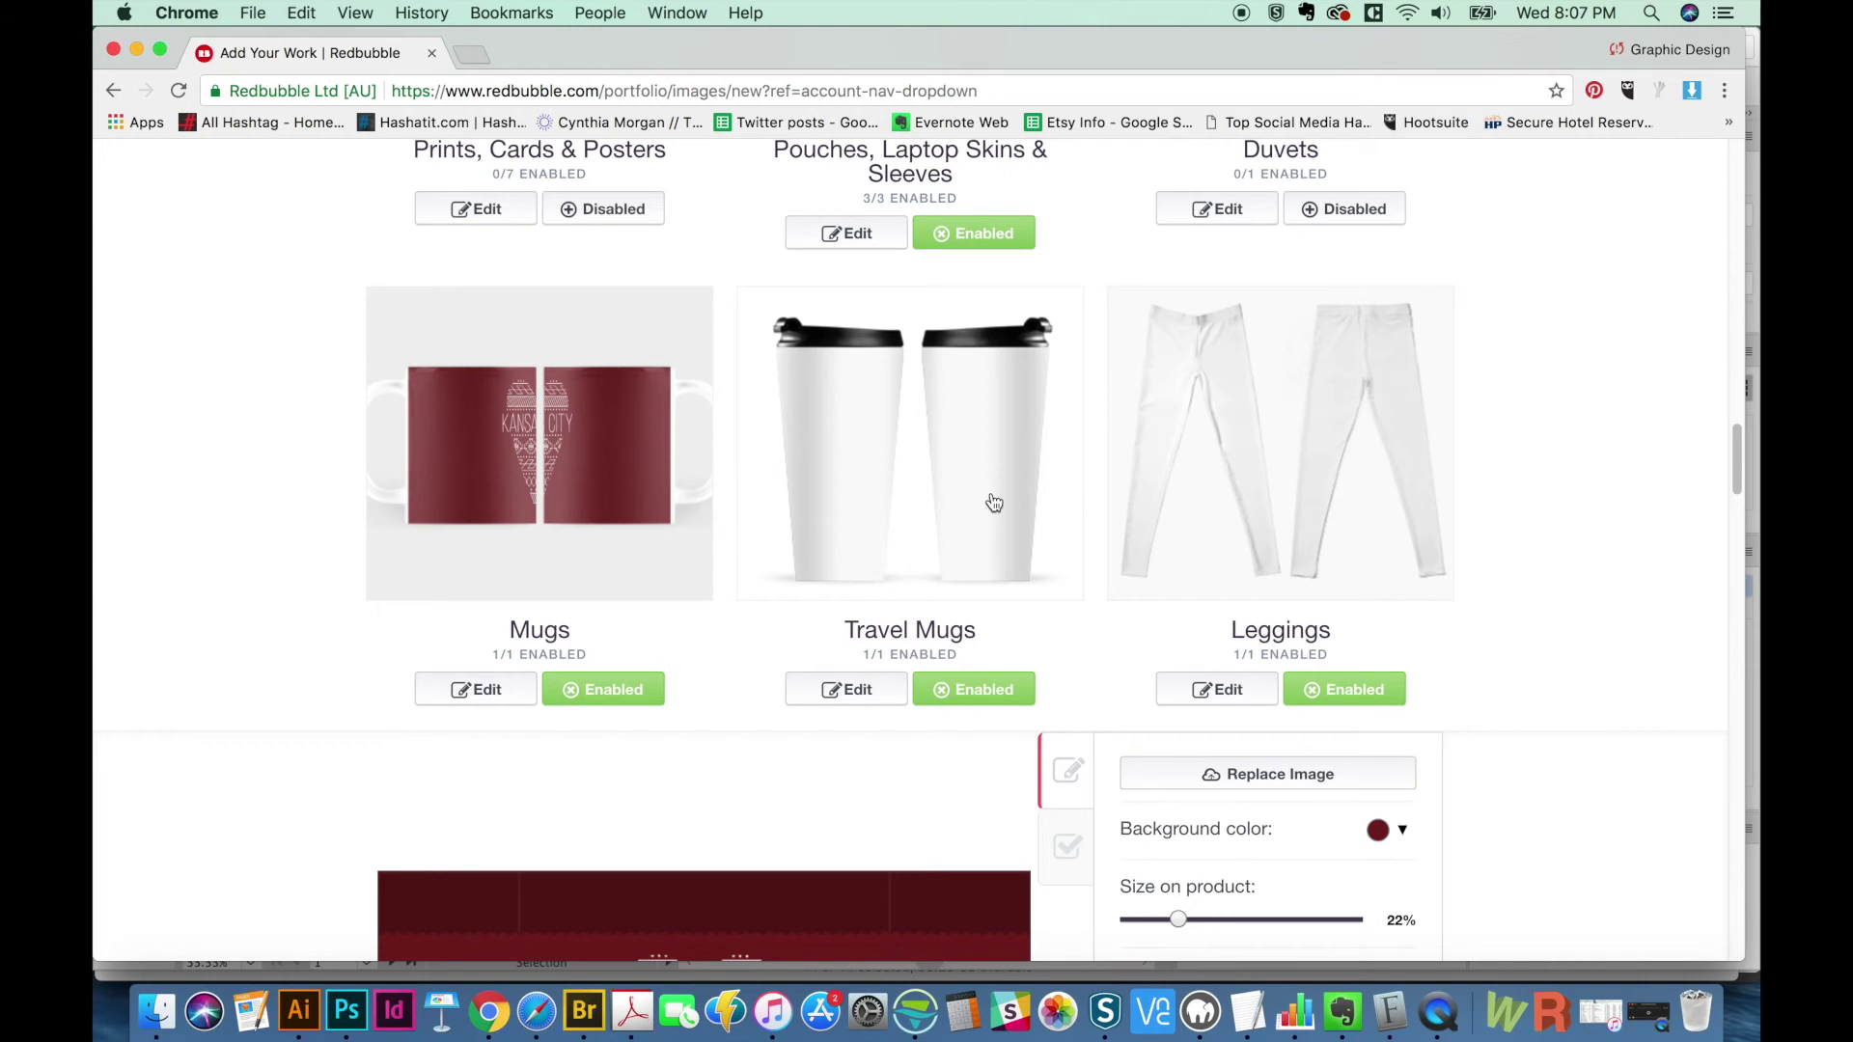
# - Open the Travel Mugs design, set its background to blue (#263d98) and scale the heart to 41%
pyautogui.click(994, 502)
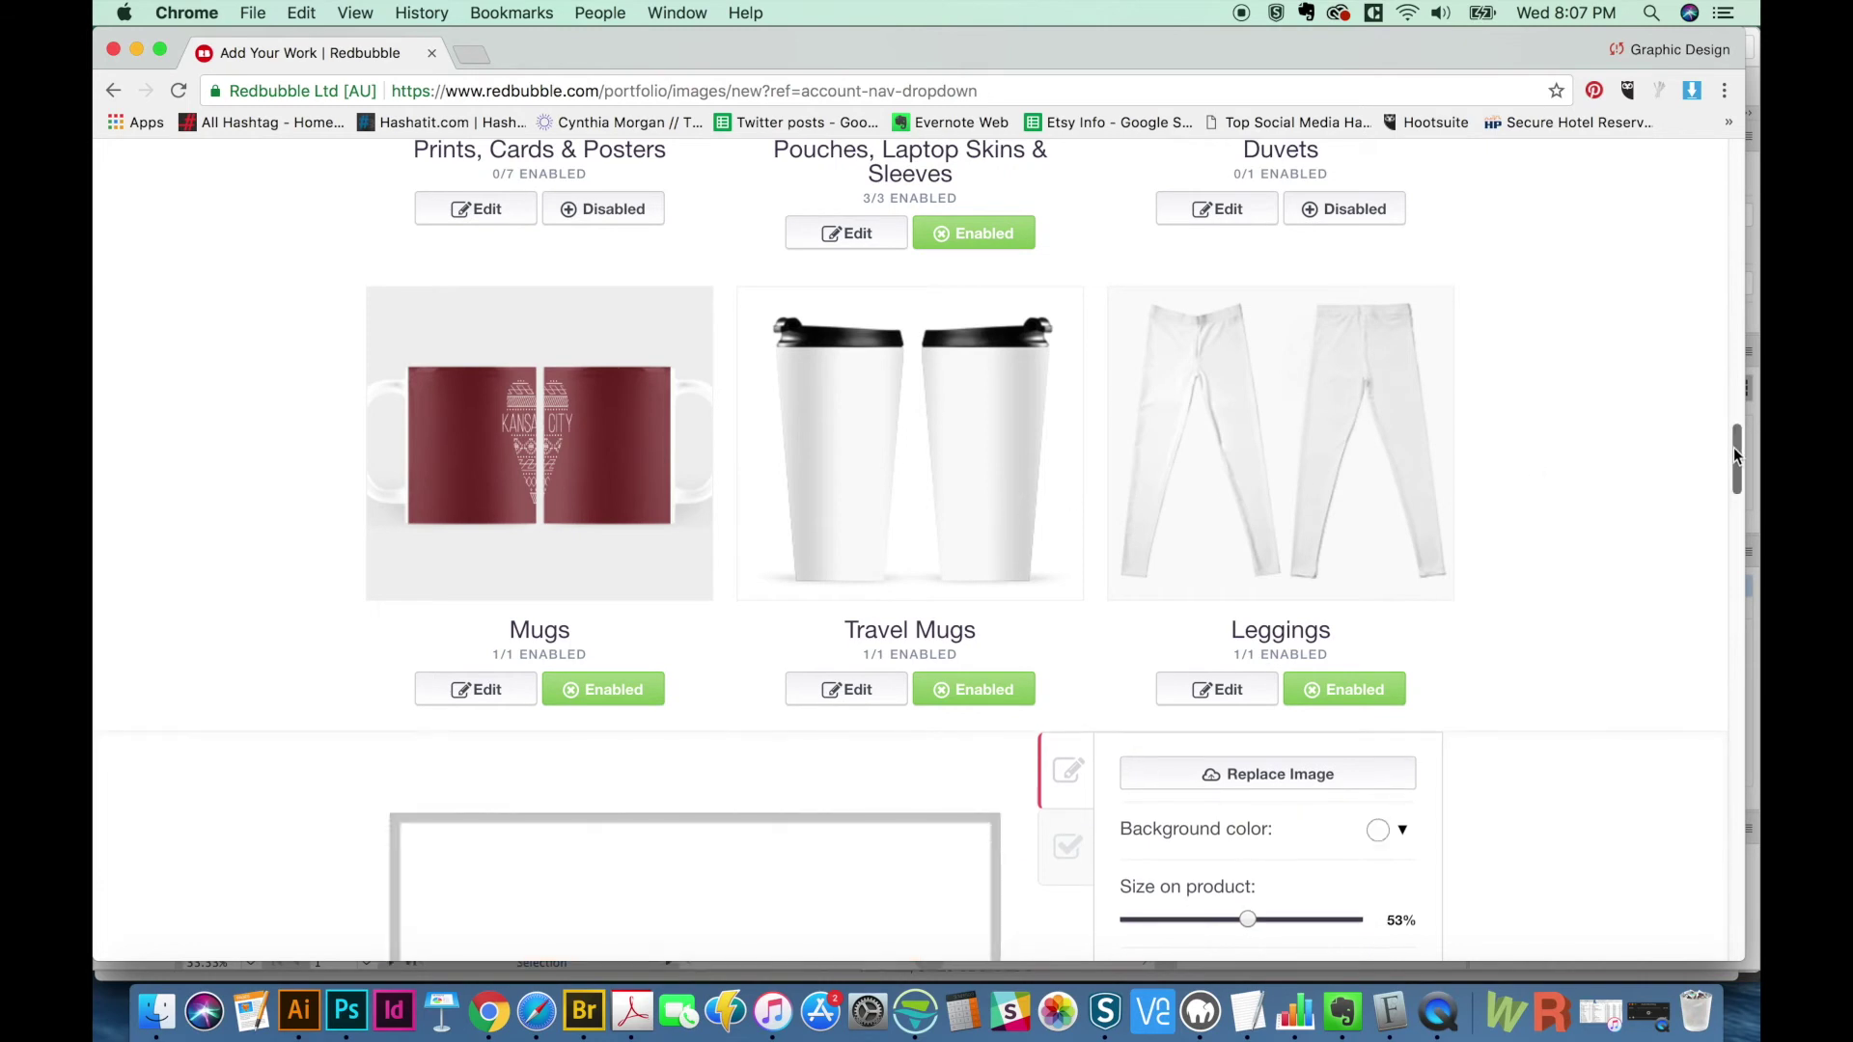
pyautogui.scroll(-6, 1719, 463)
pyautogui.scroll(-2, 1710, 509)
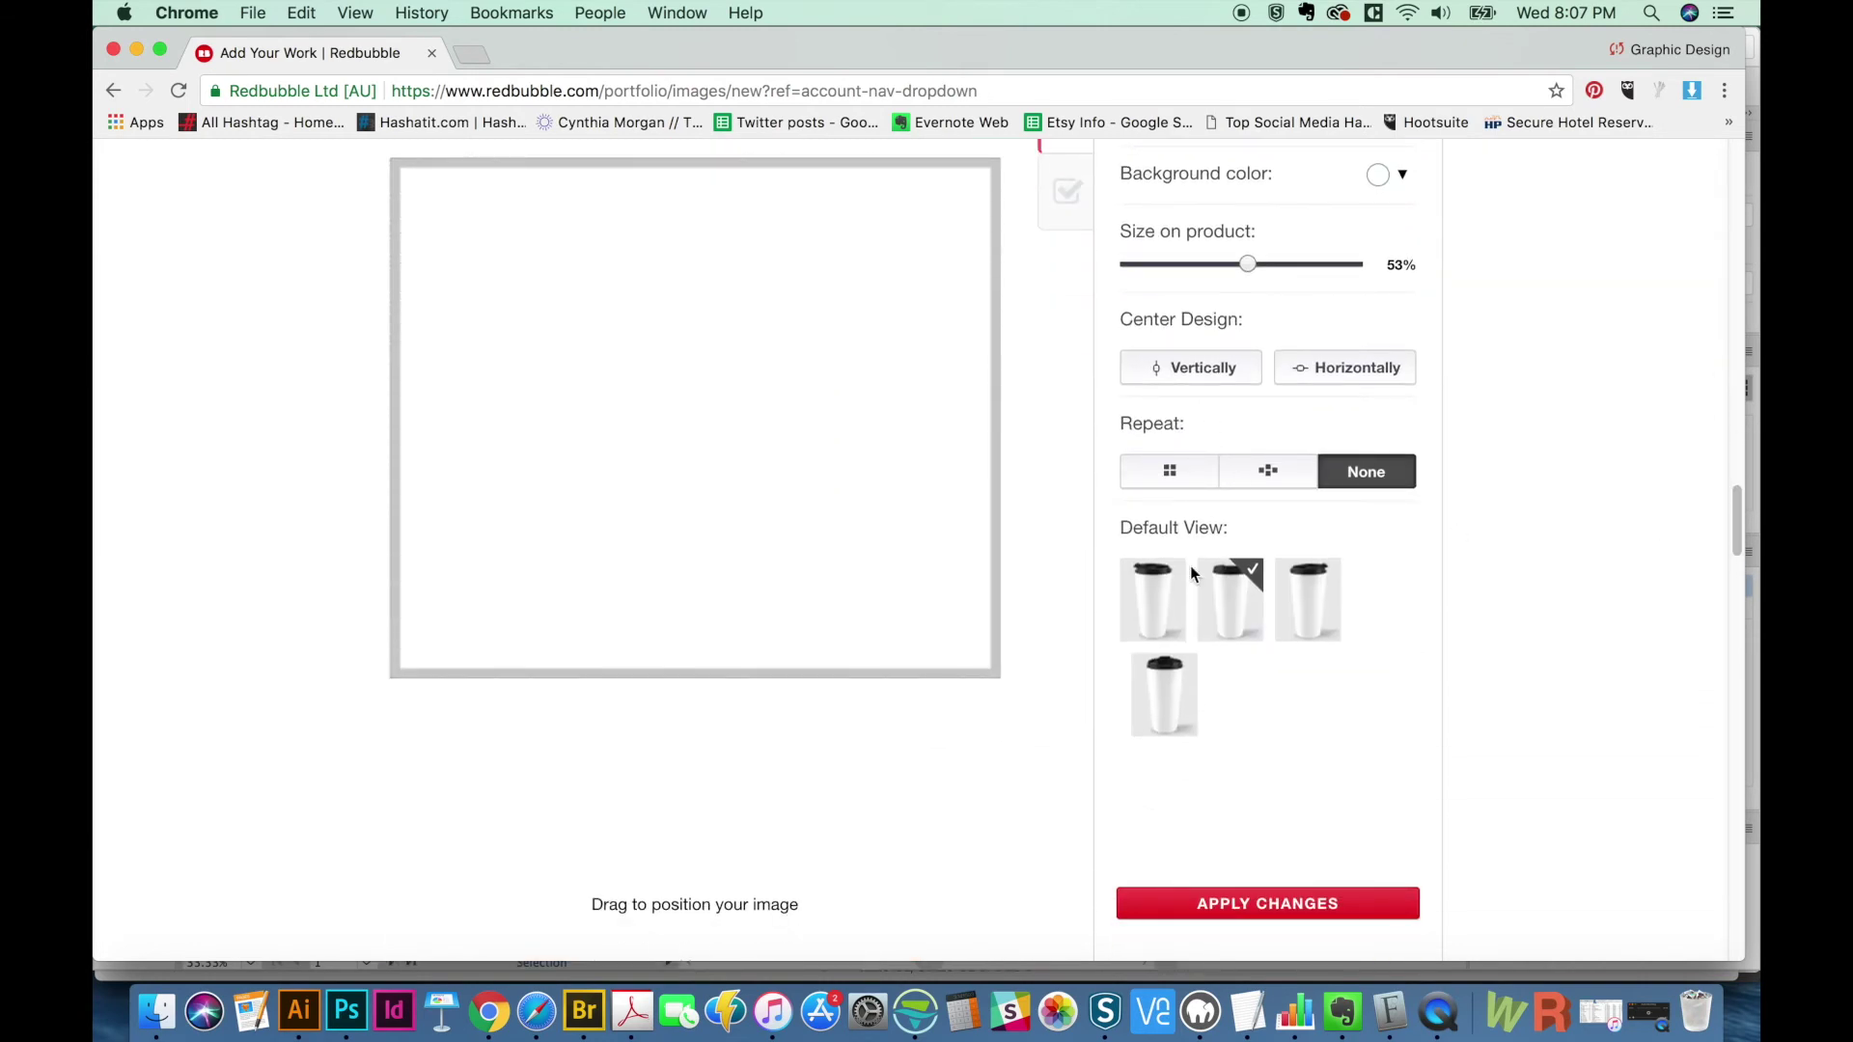
pyautogui.click(1386, 180)
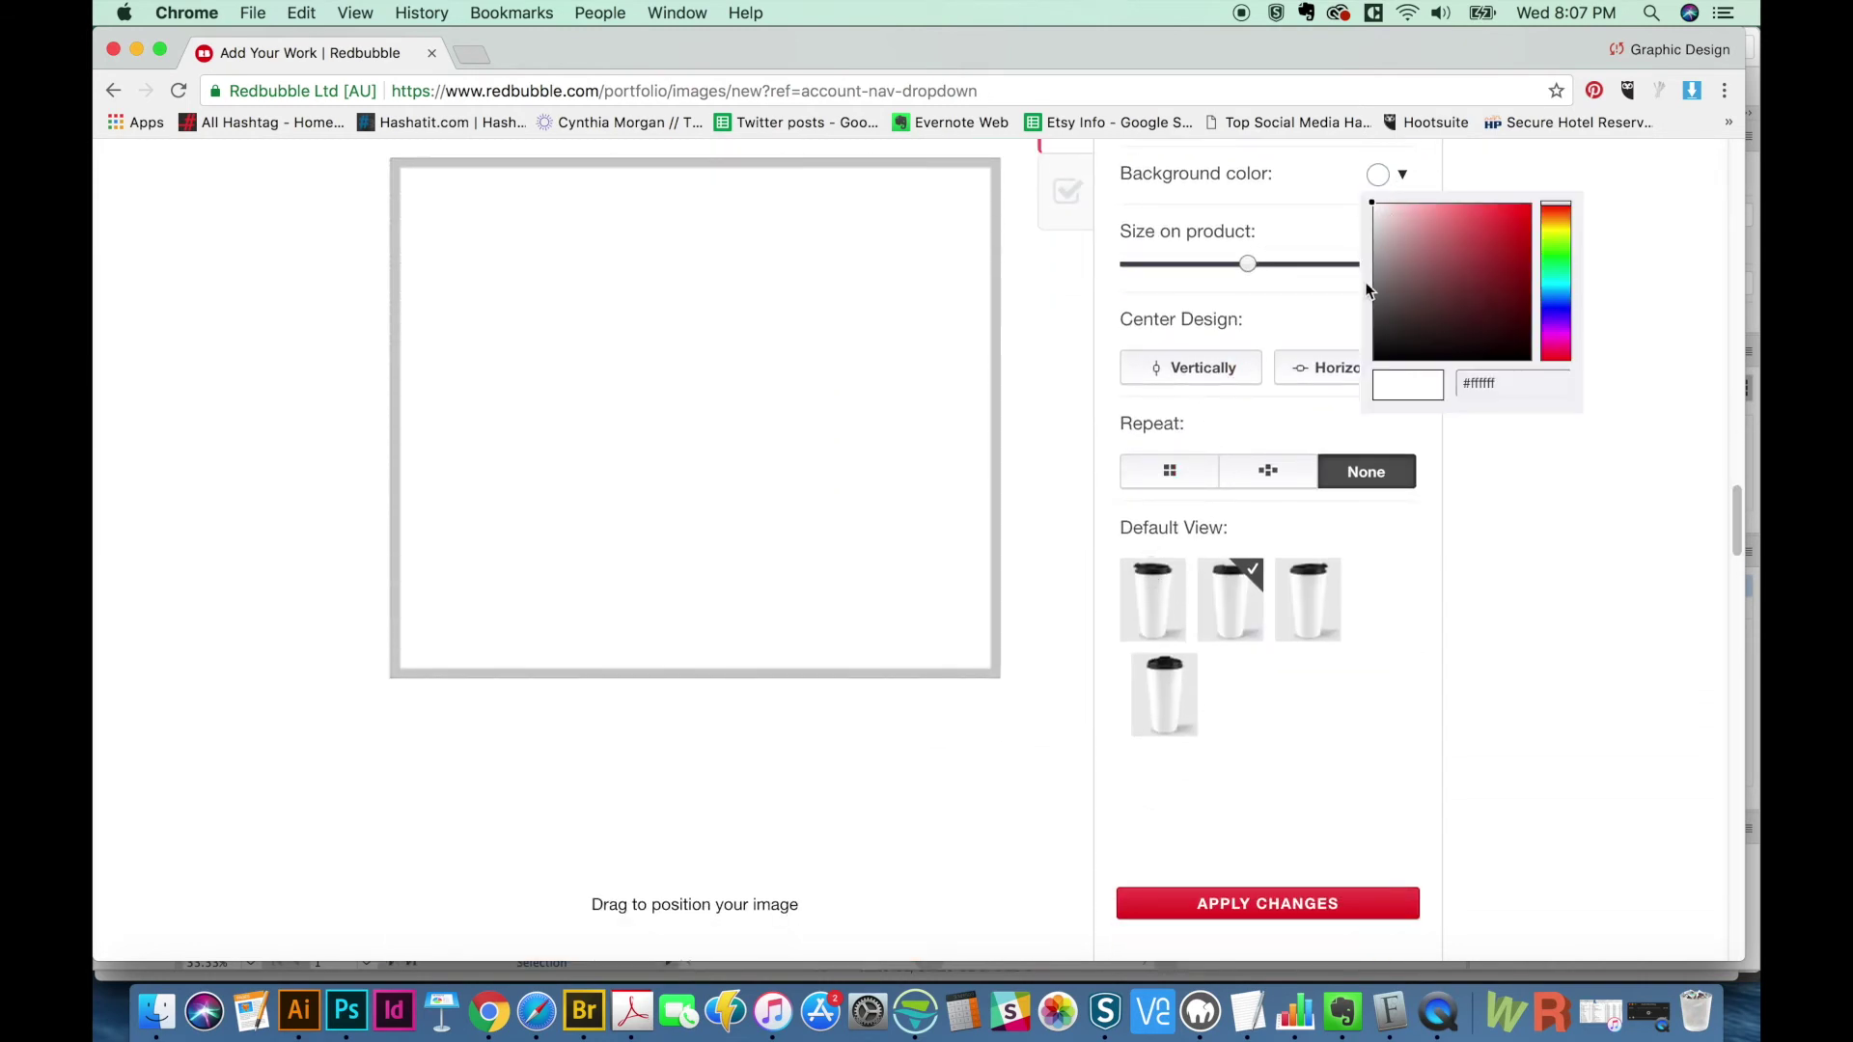
pyautogui.click(1490, 267)
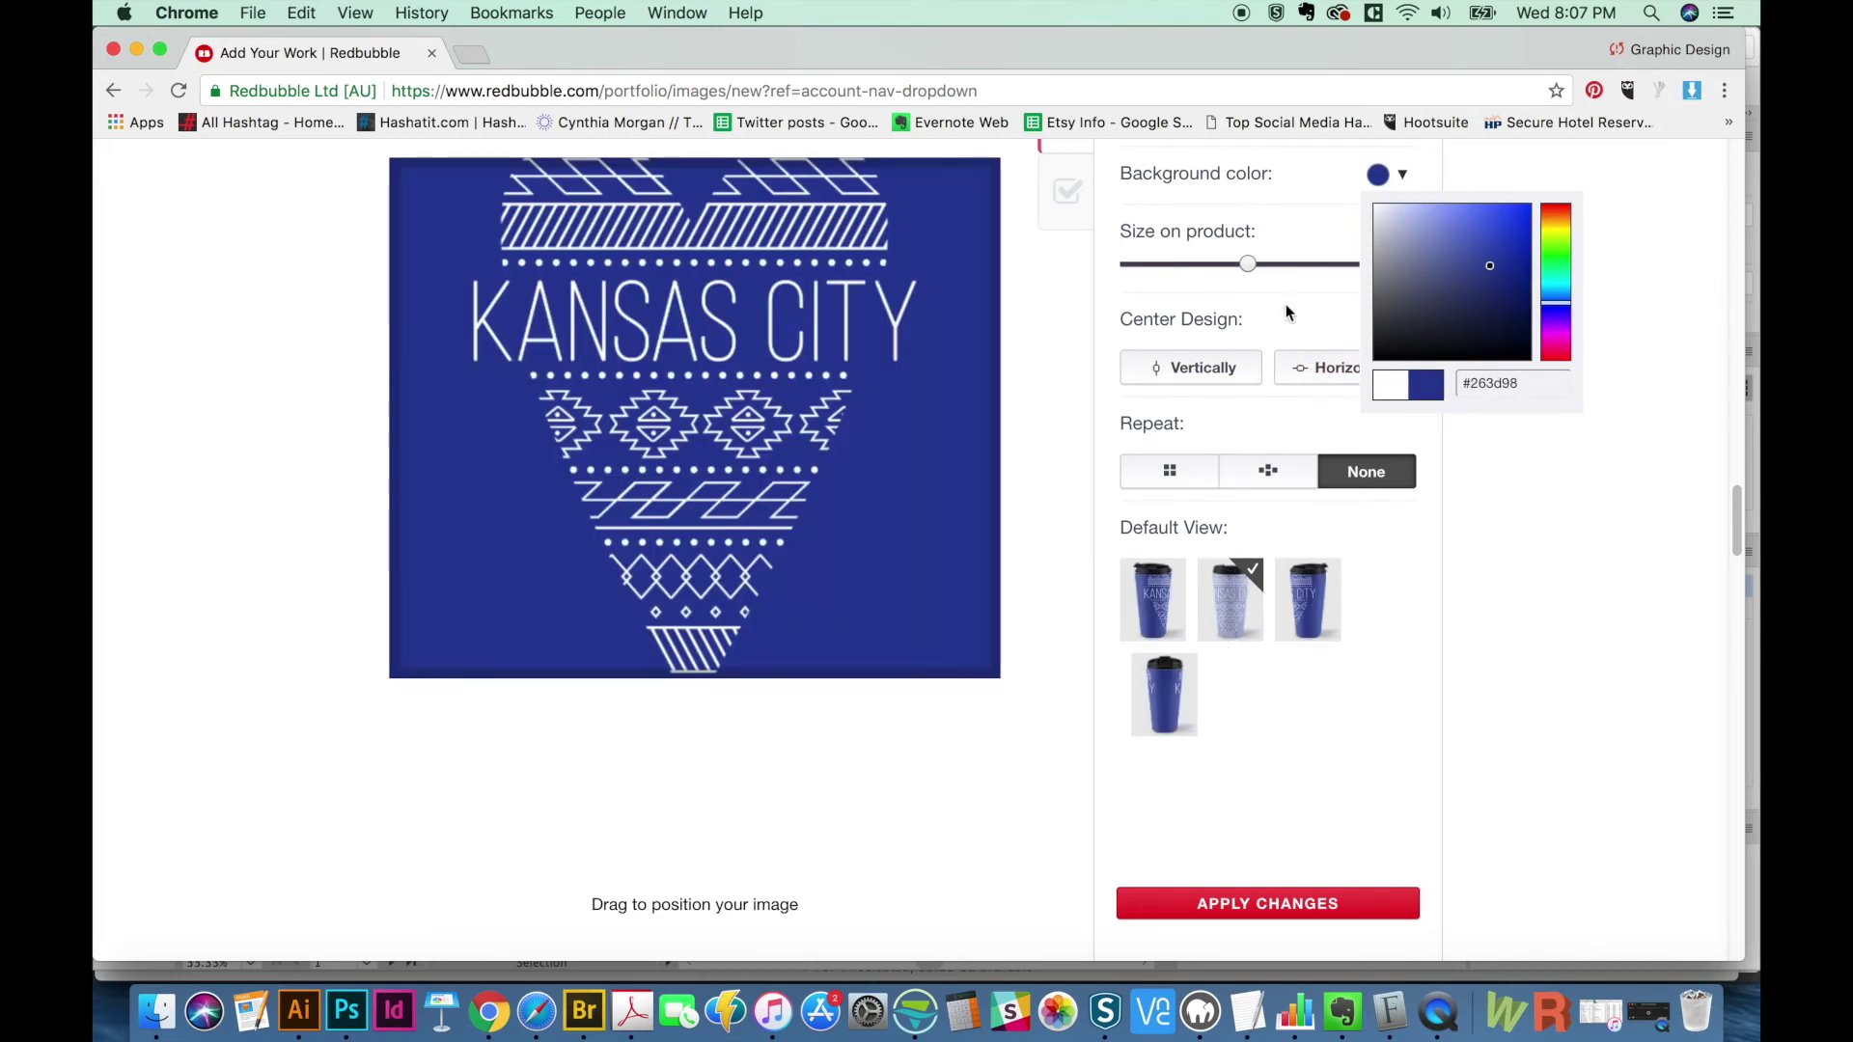
pyautogui.moveTo(1248, 263); pyautogui.dragTo(1221, 265)
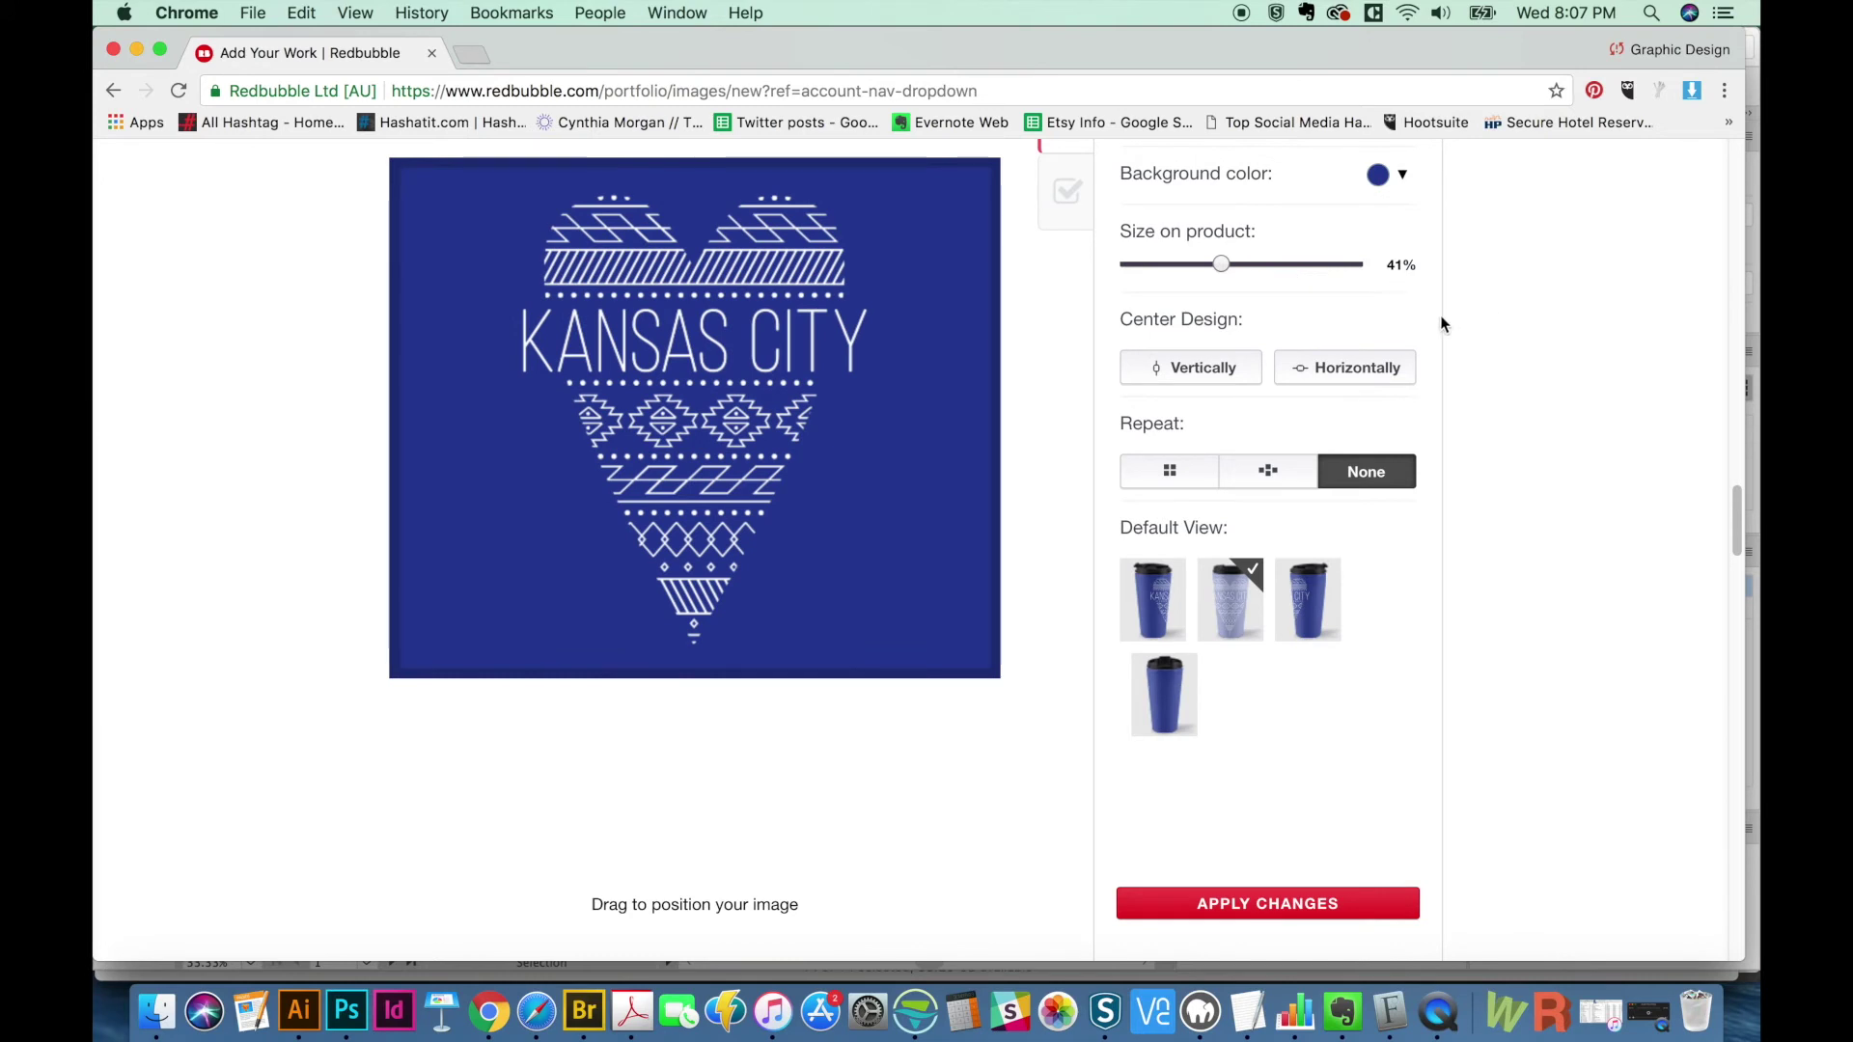
# - Darken the Travel Mugs background to navy (#040e36) and reduce the heart's size to 34%
pyautogui.click(1386, 183)
pyautogui.click(1516, 326)
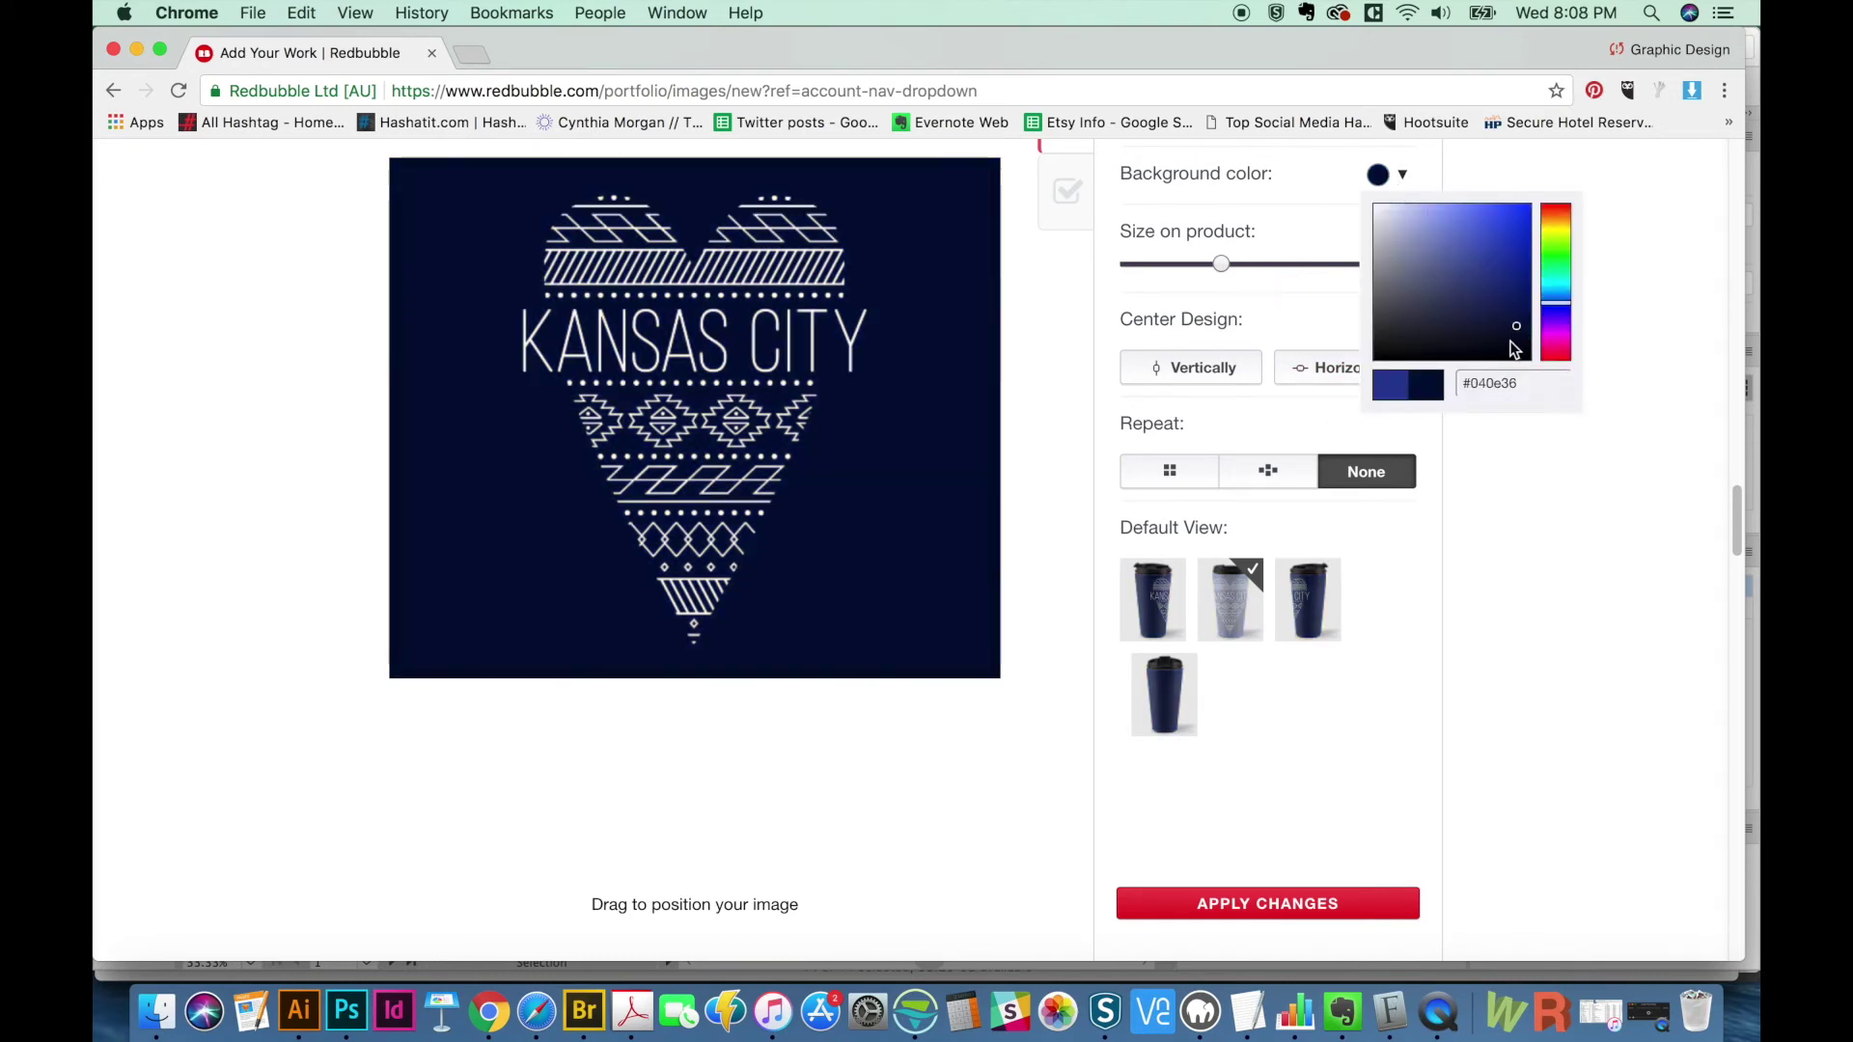
pyautogui.moveTo(1221, 265); pyautogui.dragTo(1216, 265)
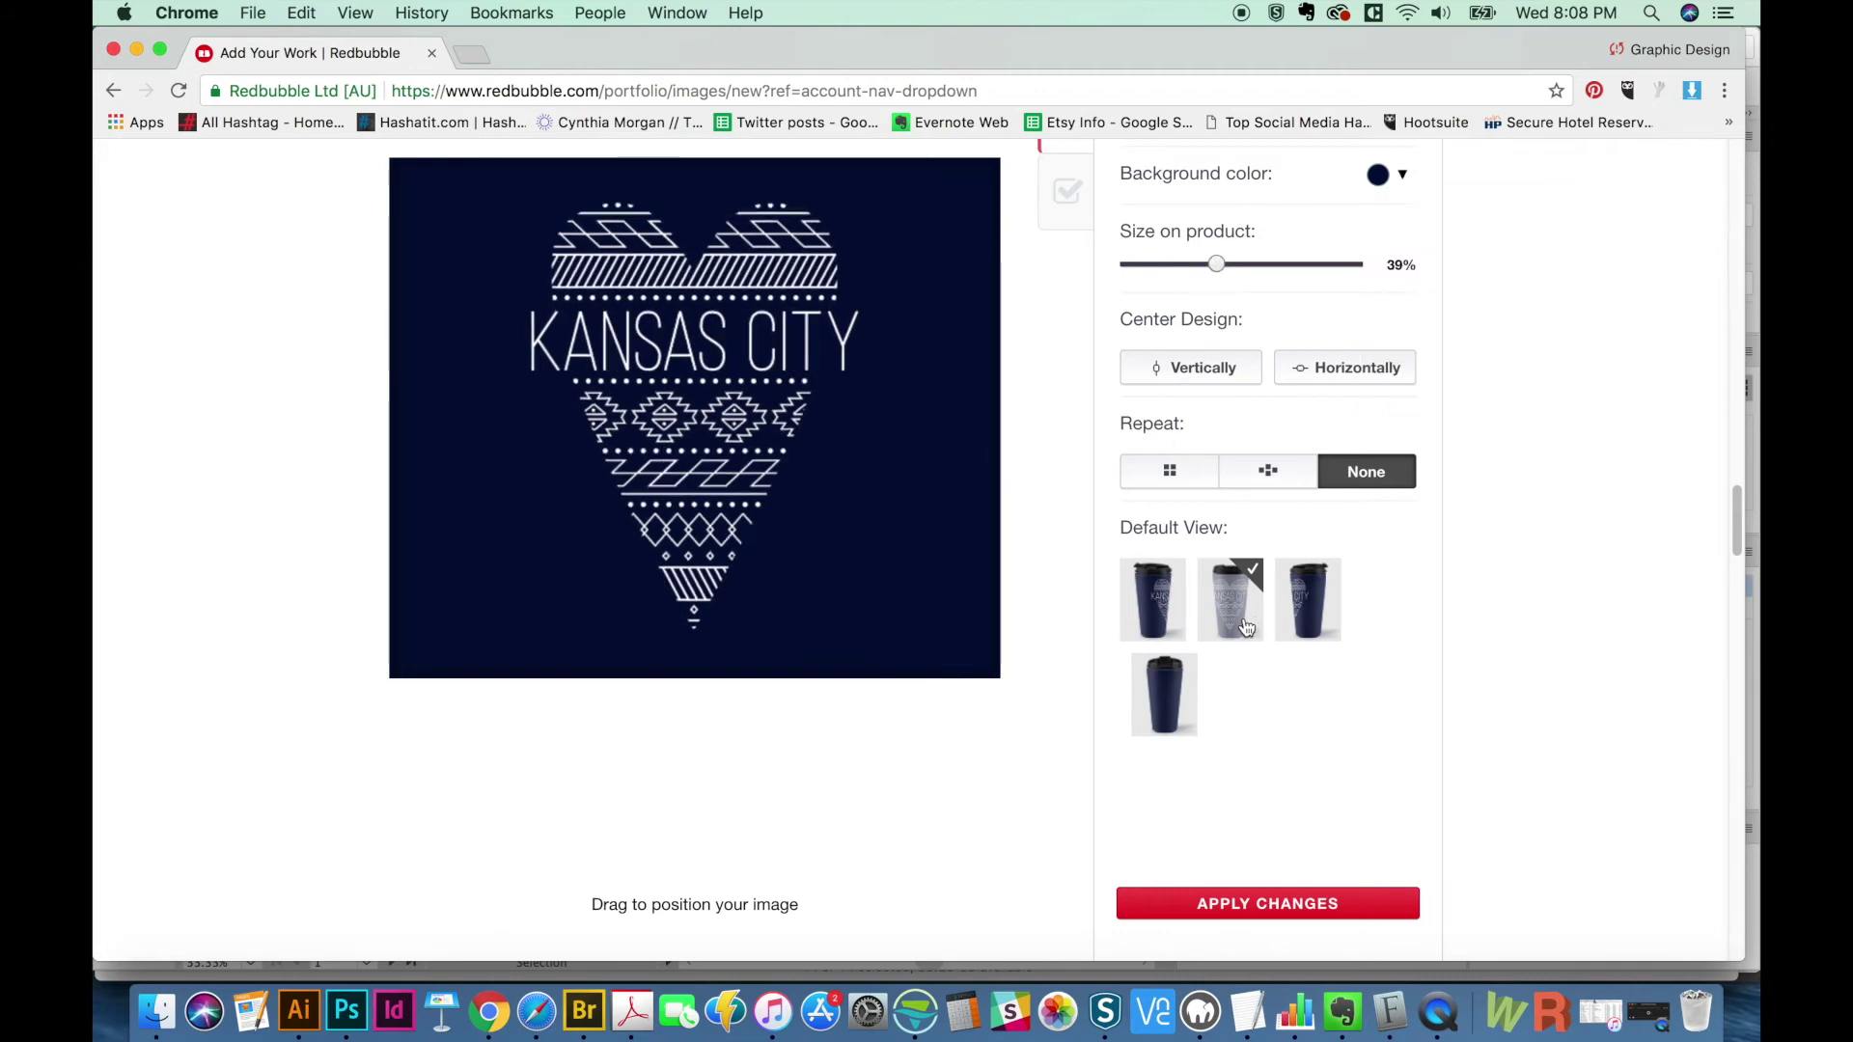
pyautogui.scroll(6, 1748, 453)
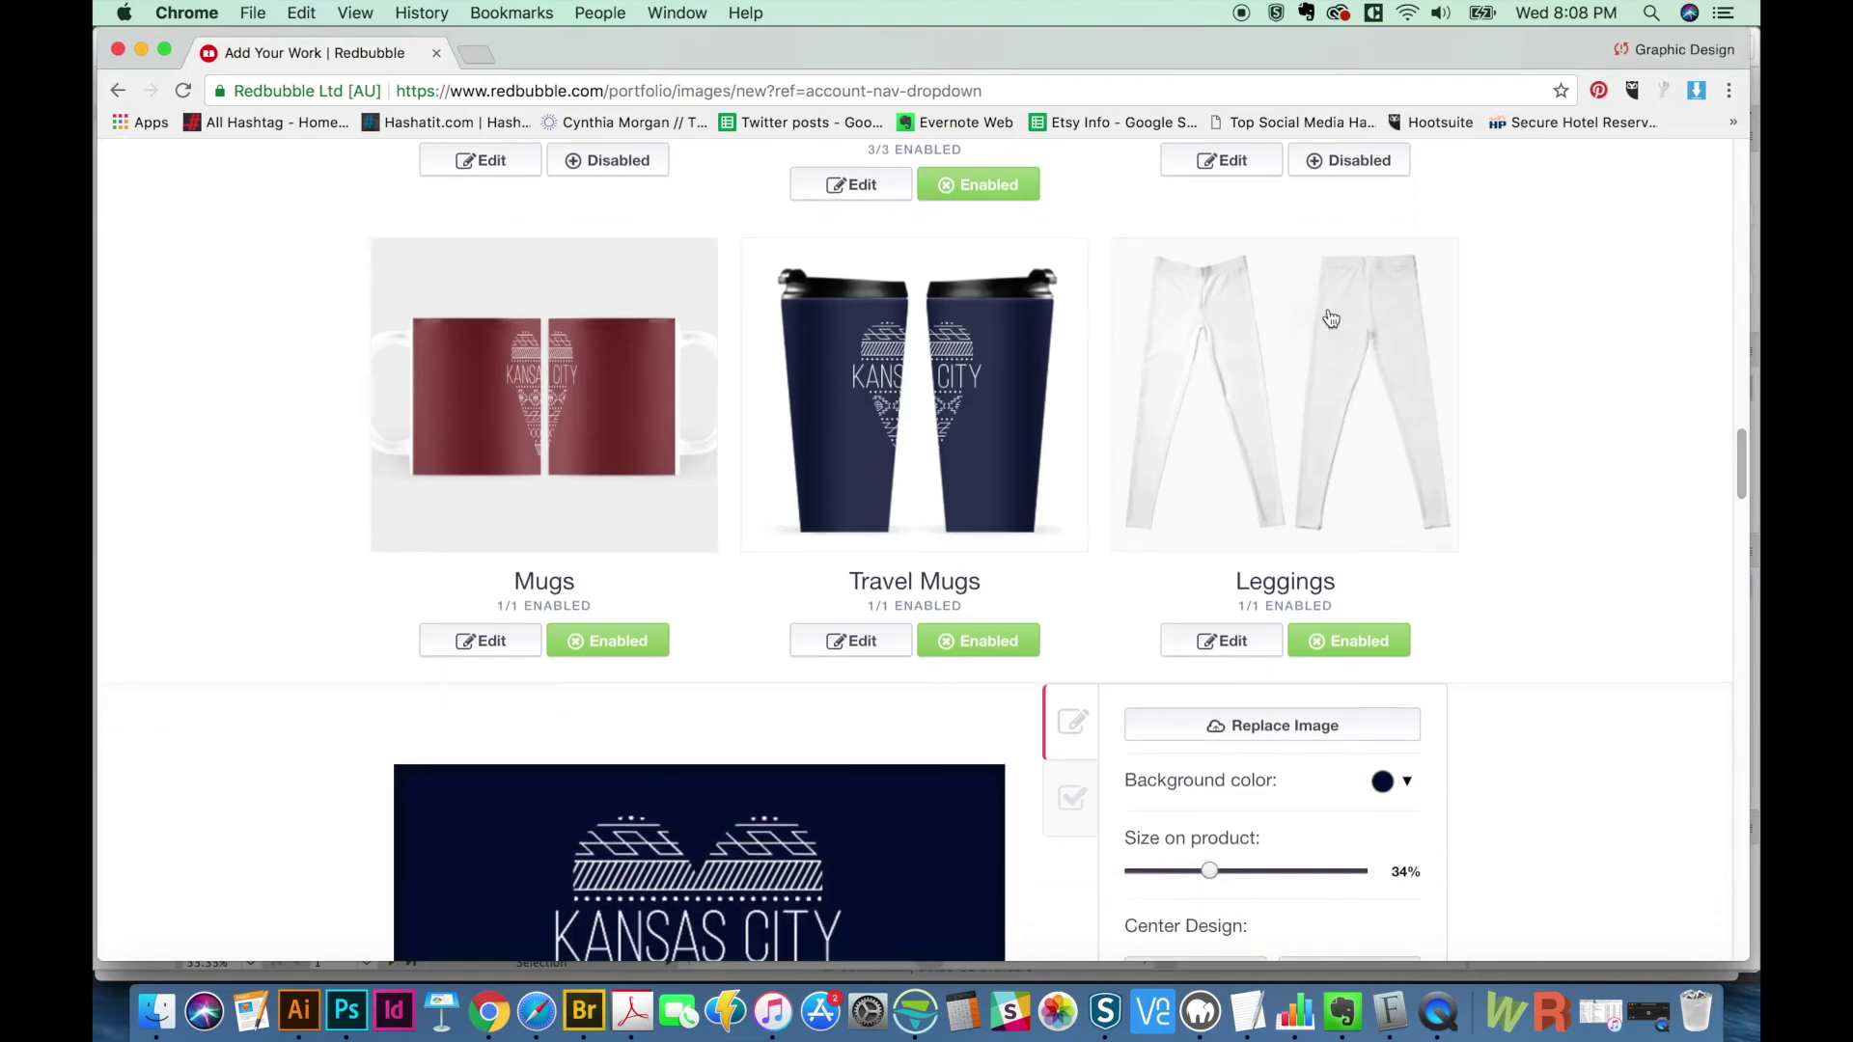
# - Disable the Mini Skirts and Scarves products for this design
pyautogui.scroll(-10, 868, 588)
pyautogui.click(608, 560)
pyautogui.click(979, 560)
# - Open the Tablet Cases & Skins design, set its background to dark red (#5e1515) and scale the heart to 56%
pyautogui.click(1221, 559)
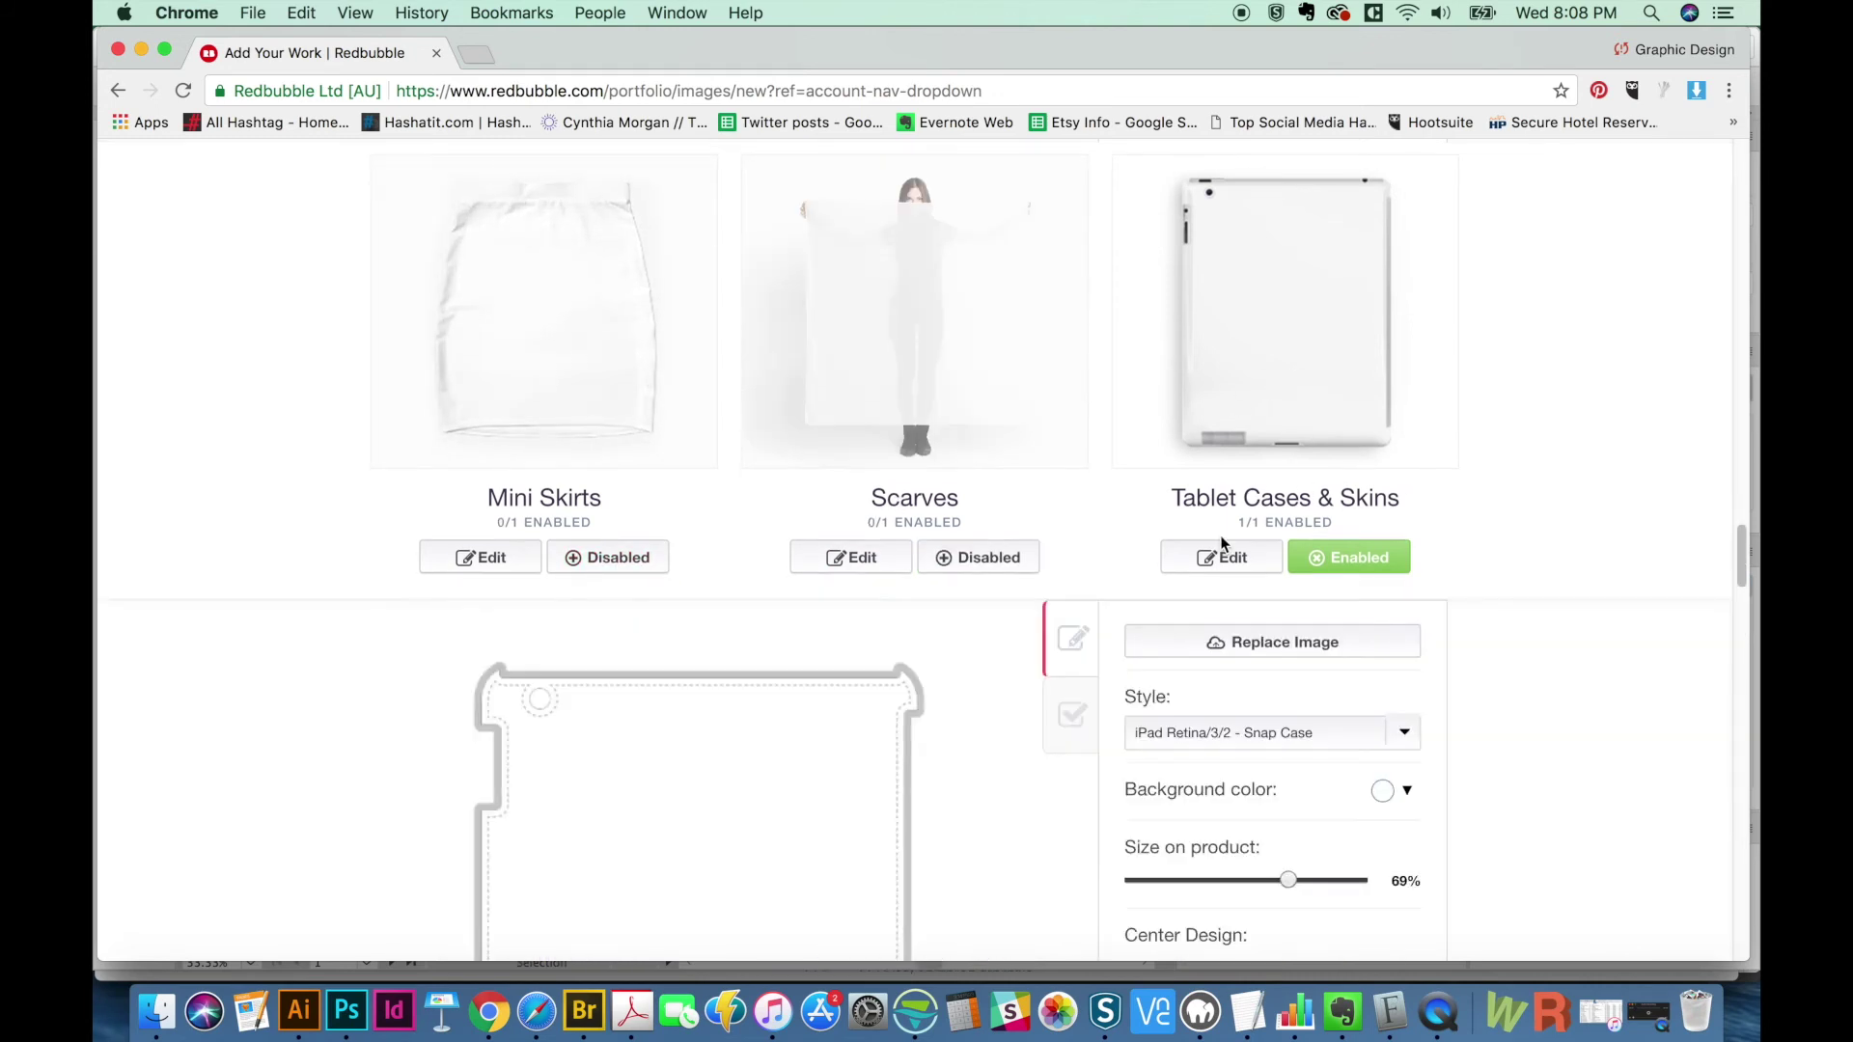
pyautogui.scroll(-9, 1254, 579)
pyautogui.scroll(5, 1351, 386)
pyautogui.click(1382, 327)
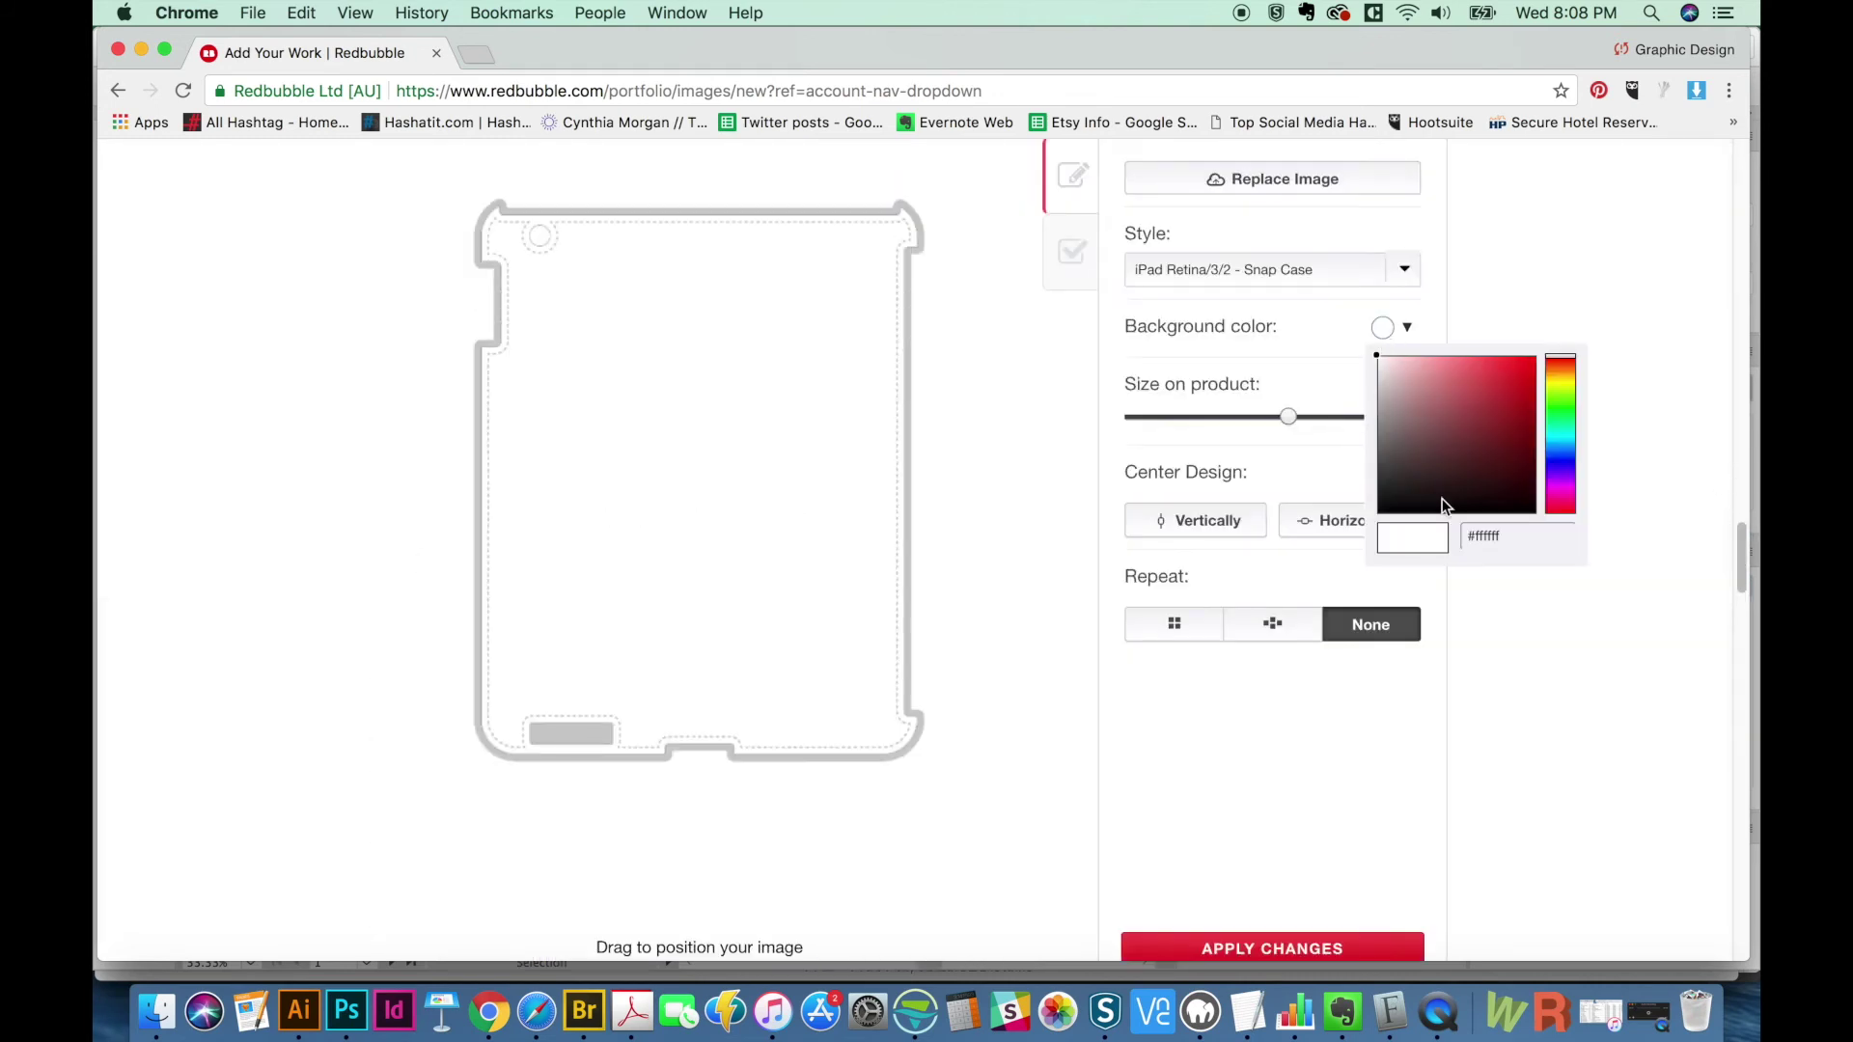
pyautogui.click(1497, 457)
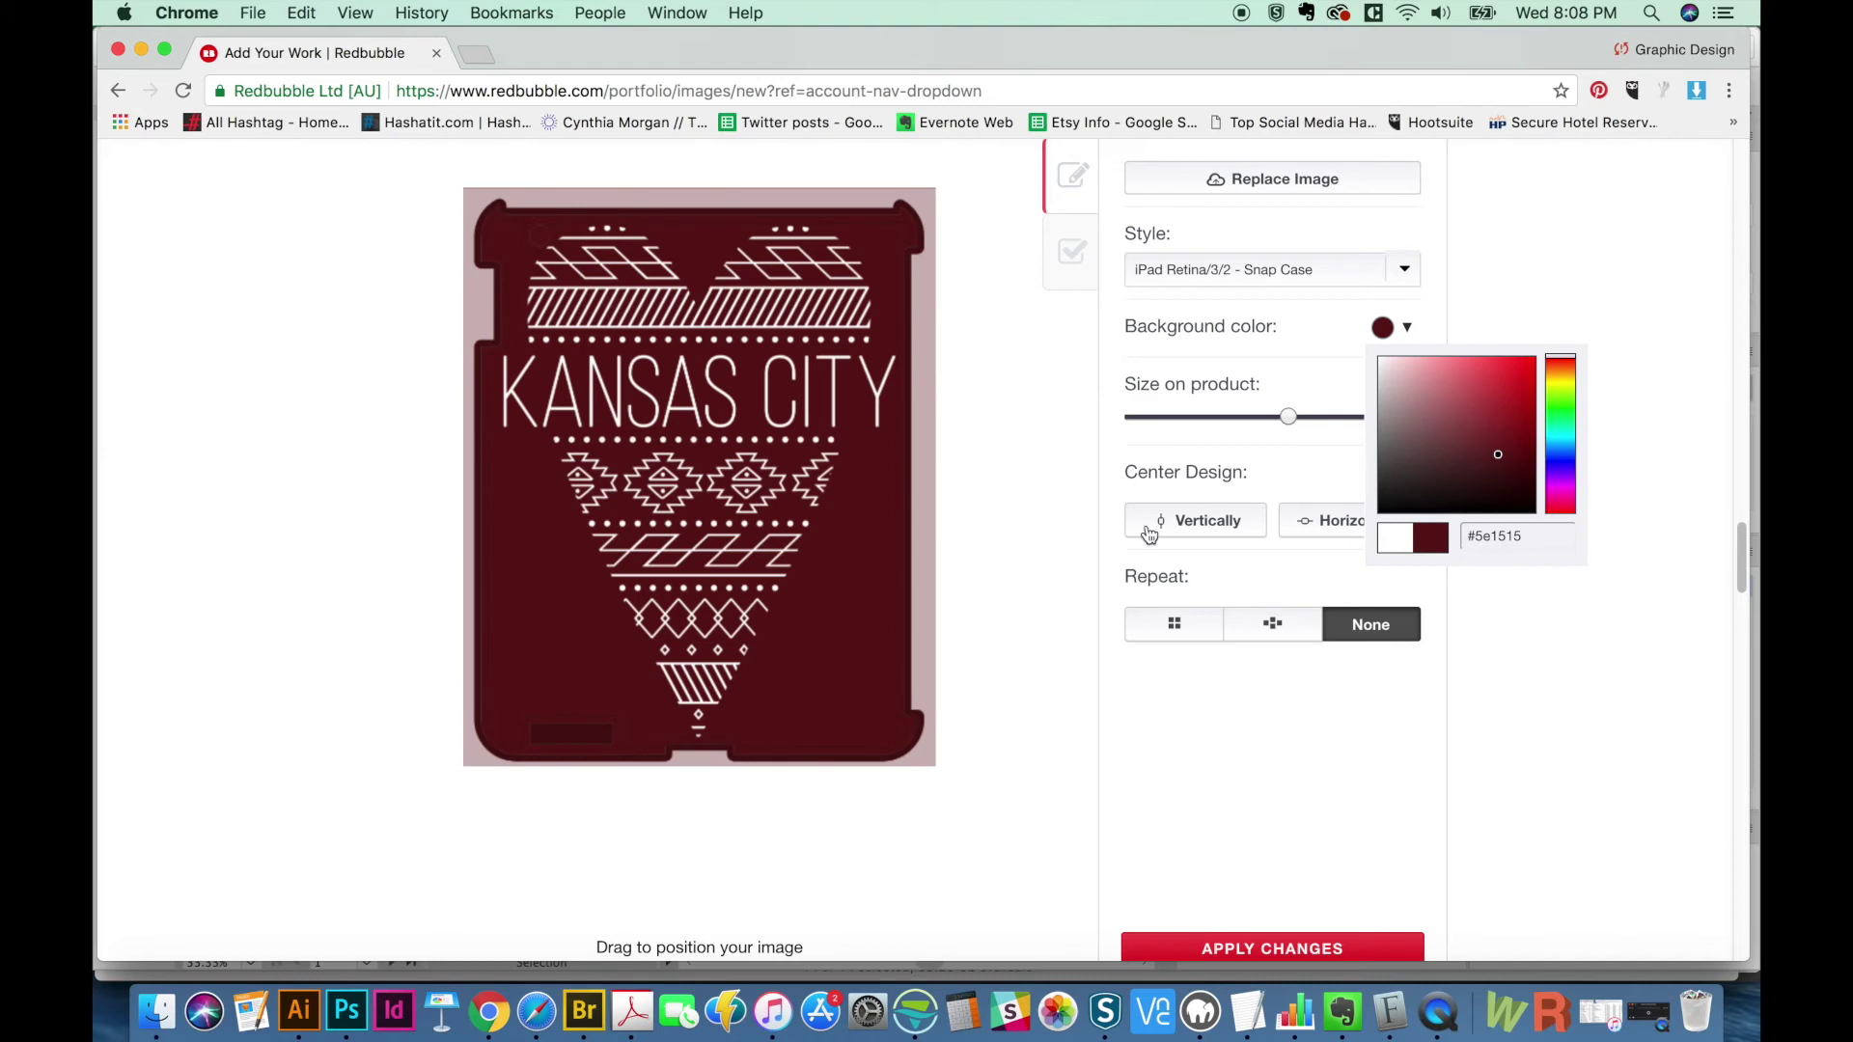
pyautogui.moveTo(1293, 425); pyautogui.dragTo(1259, 422)
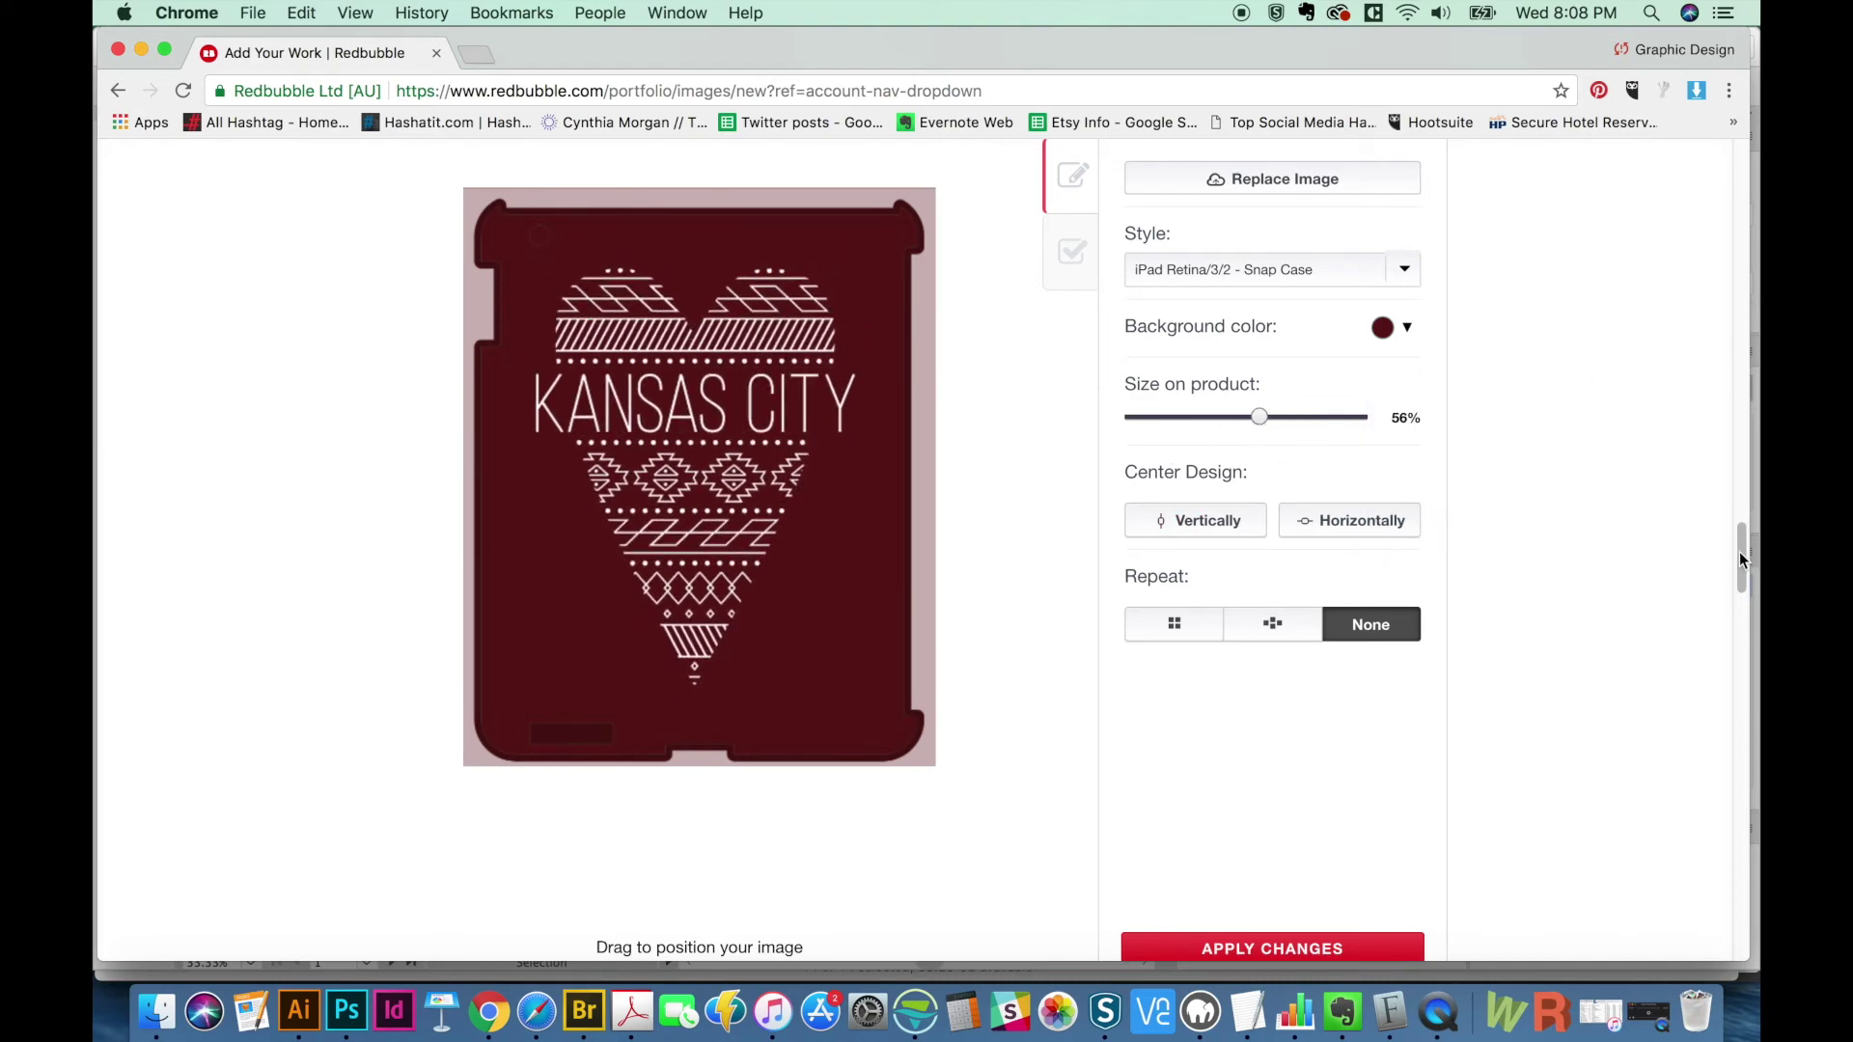
# - Set the Drawstring Bags background to dark green (#0b6b5a) and scale the heart down slightly so it fits the bag
pyautogui.scroll(-8, 1741, 559)
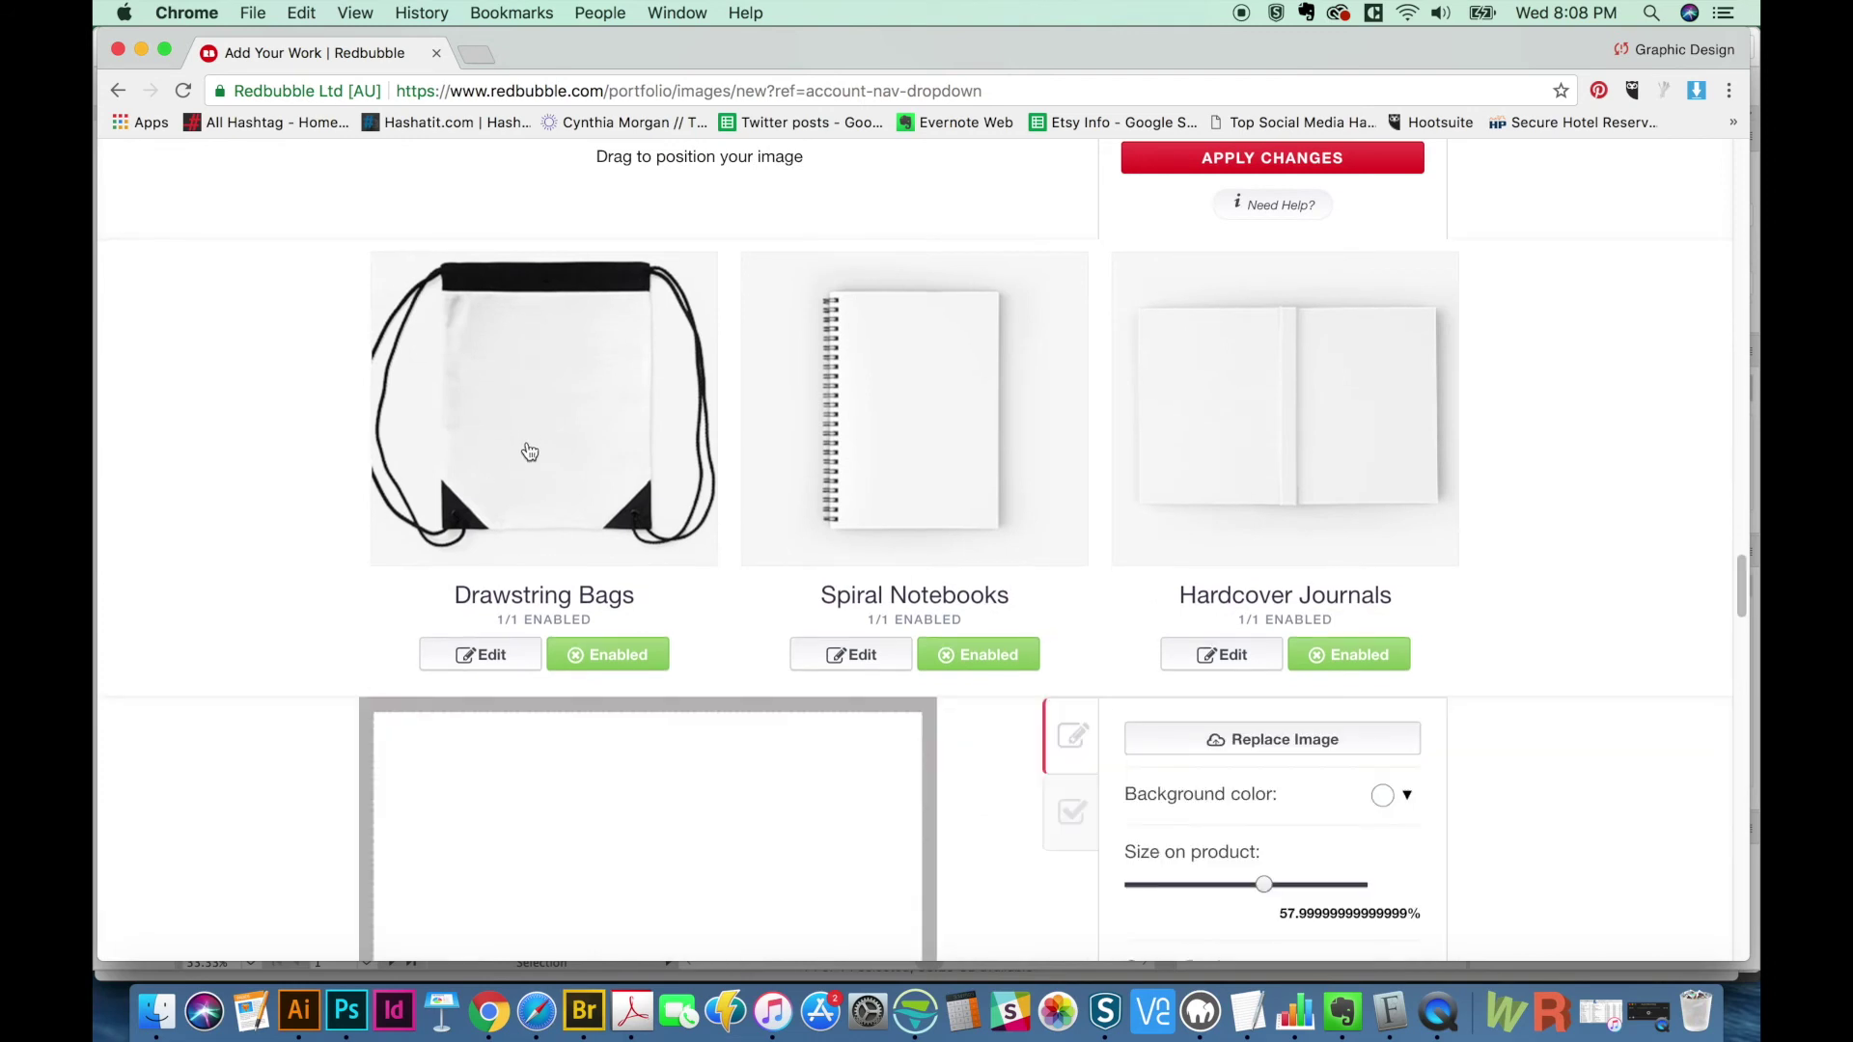
pyautogui.scroll(-8, 1194, 447)
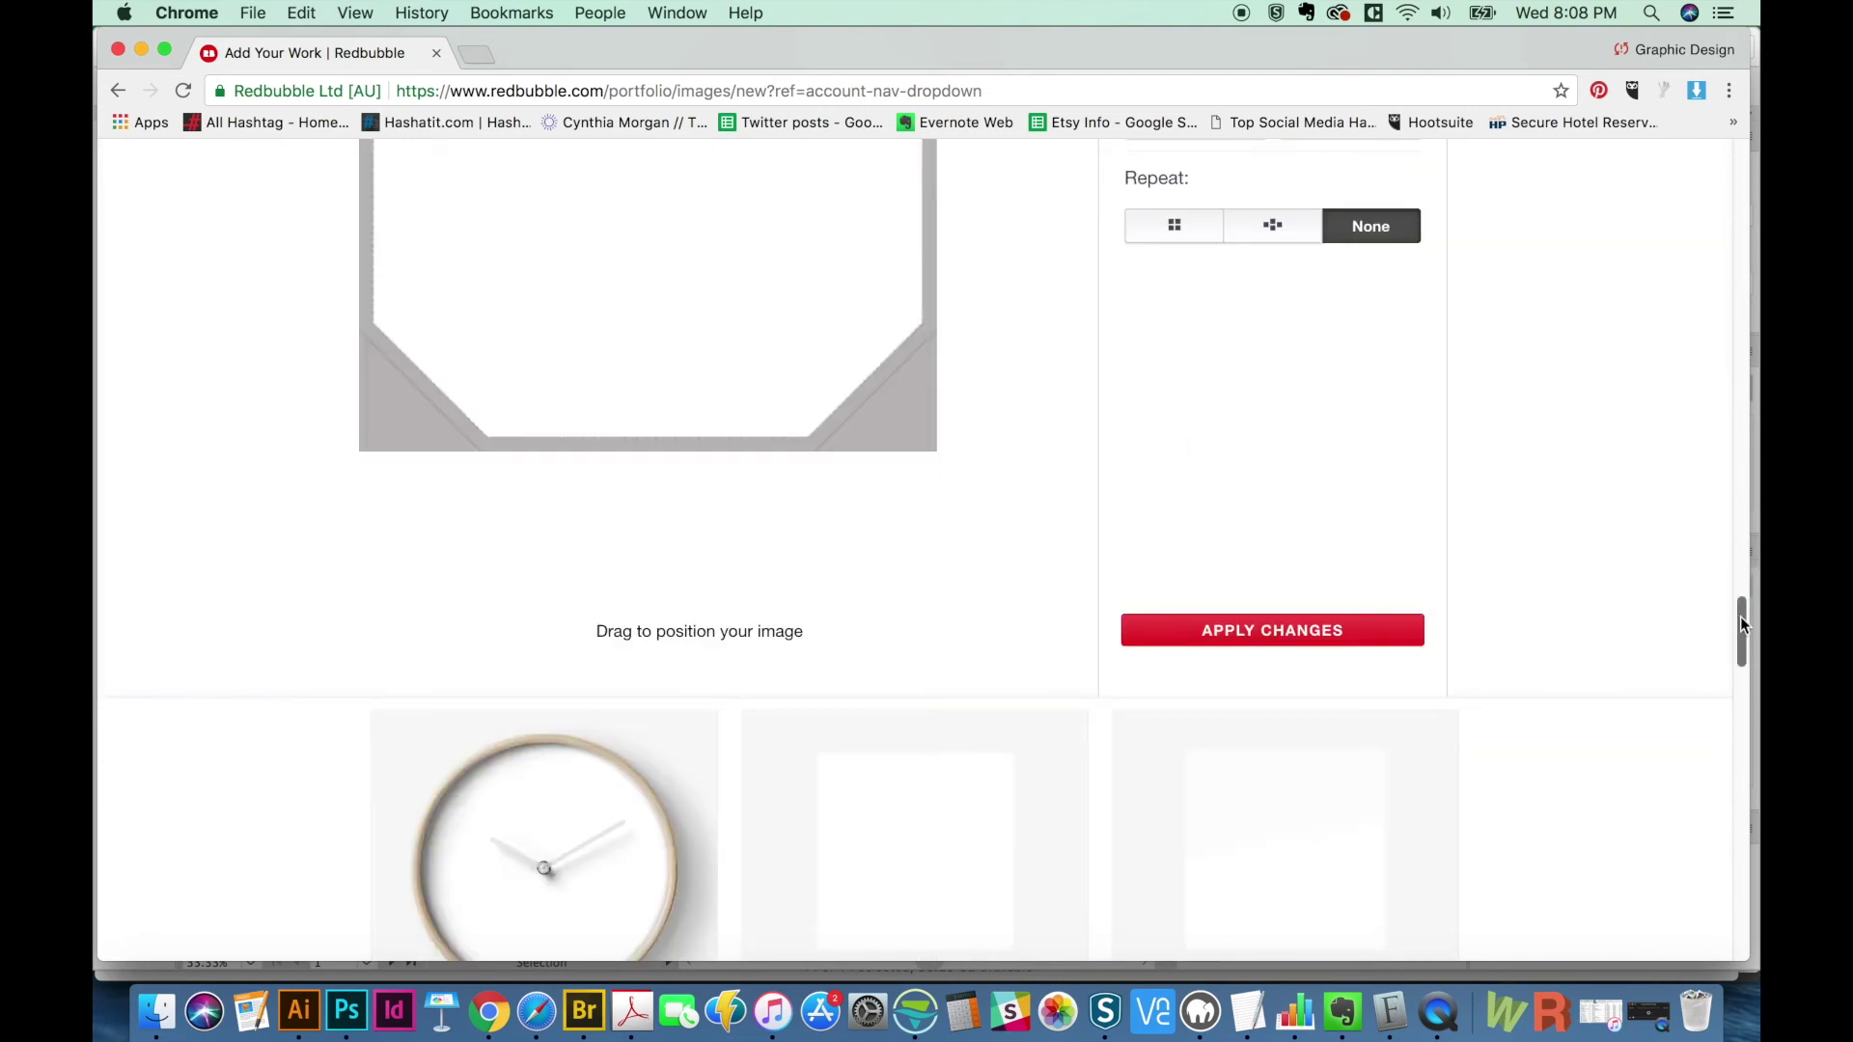
pyautogui.moveTo(1741, 625); pyautogui.dragTo(1741, 587)
pyautogui.click(1405, 295)
pyautogui.click(1561, 397)
pyautogui.moveTo(1486, 405); pyautogui.dragTo(1517, 413)
pyautogui.scroll(6, 1740, 535)
pyautogui.scroll(-2, 1740, 535)
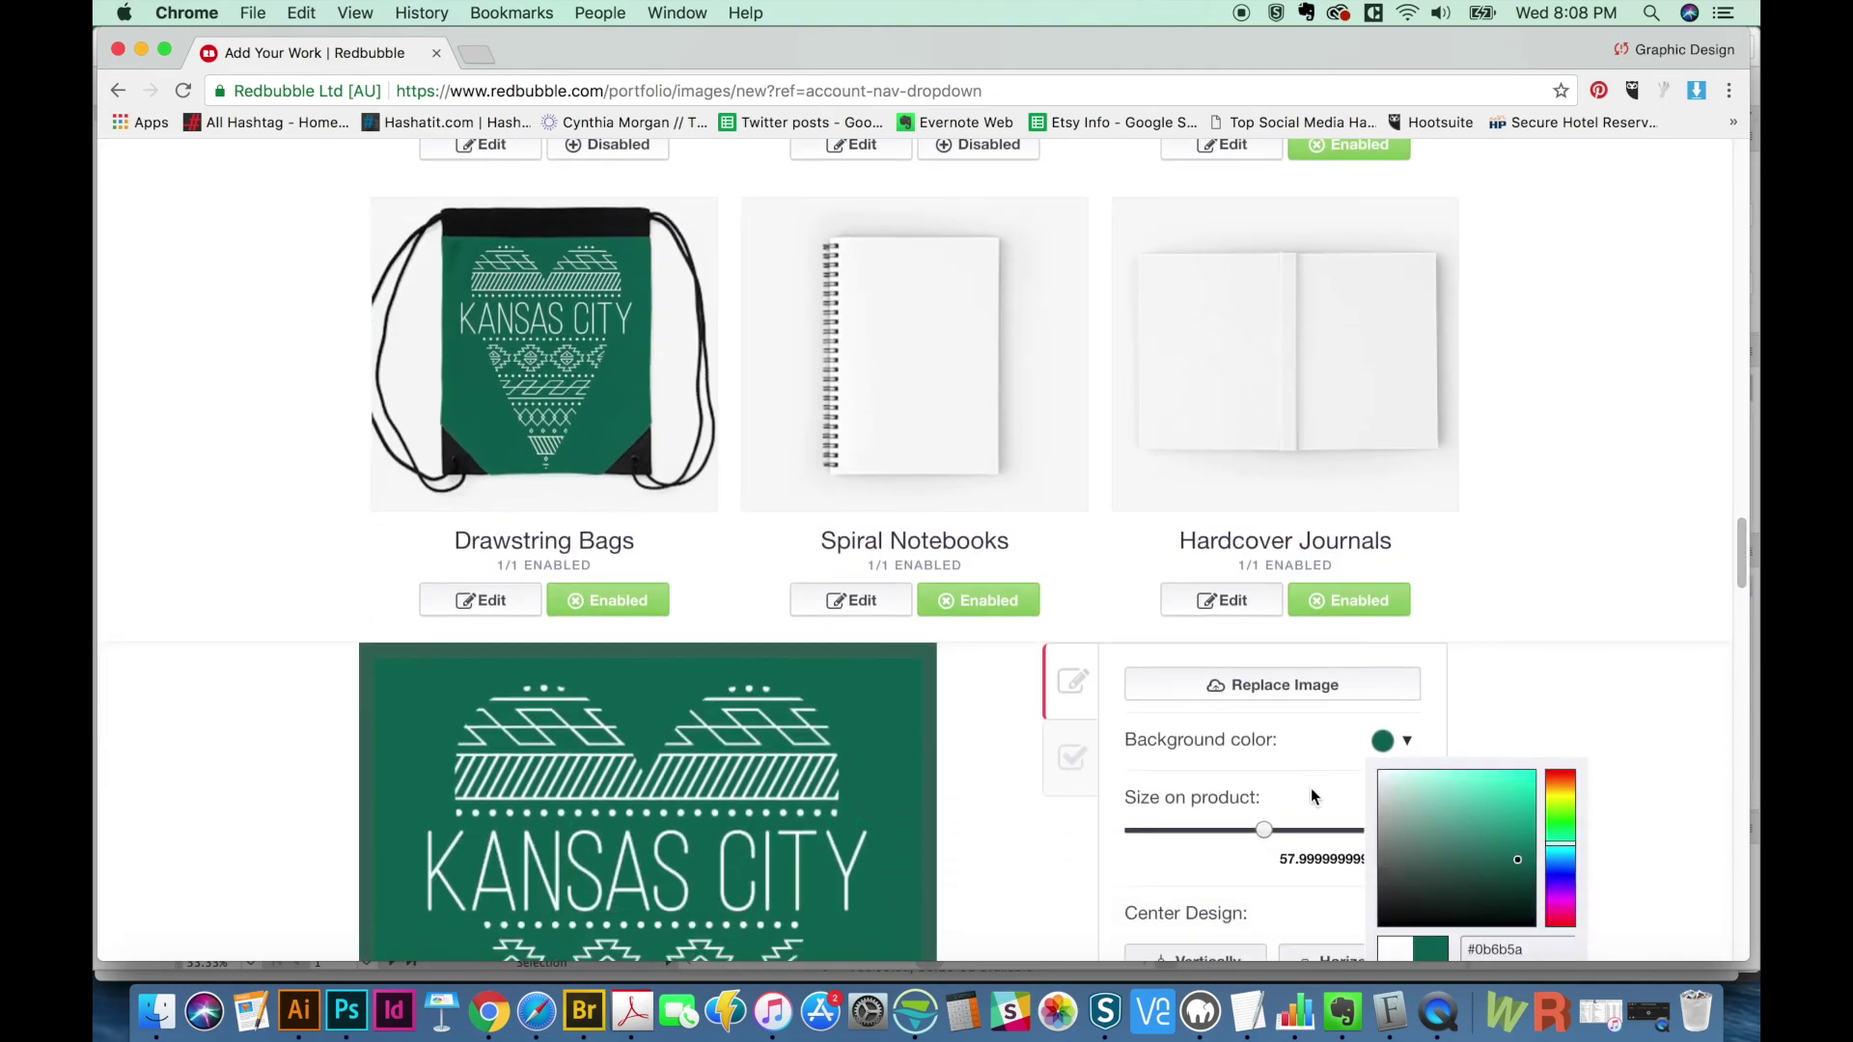
pyautogui.moveTo(1263, 834); pyautogui.dragTo(1249, 832)
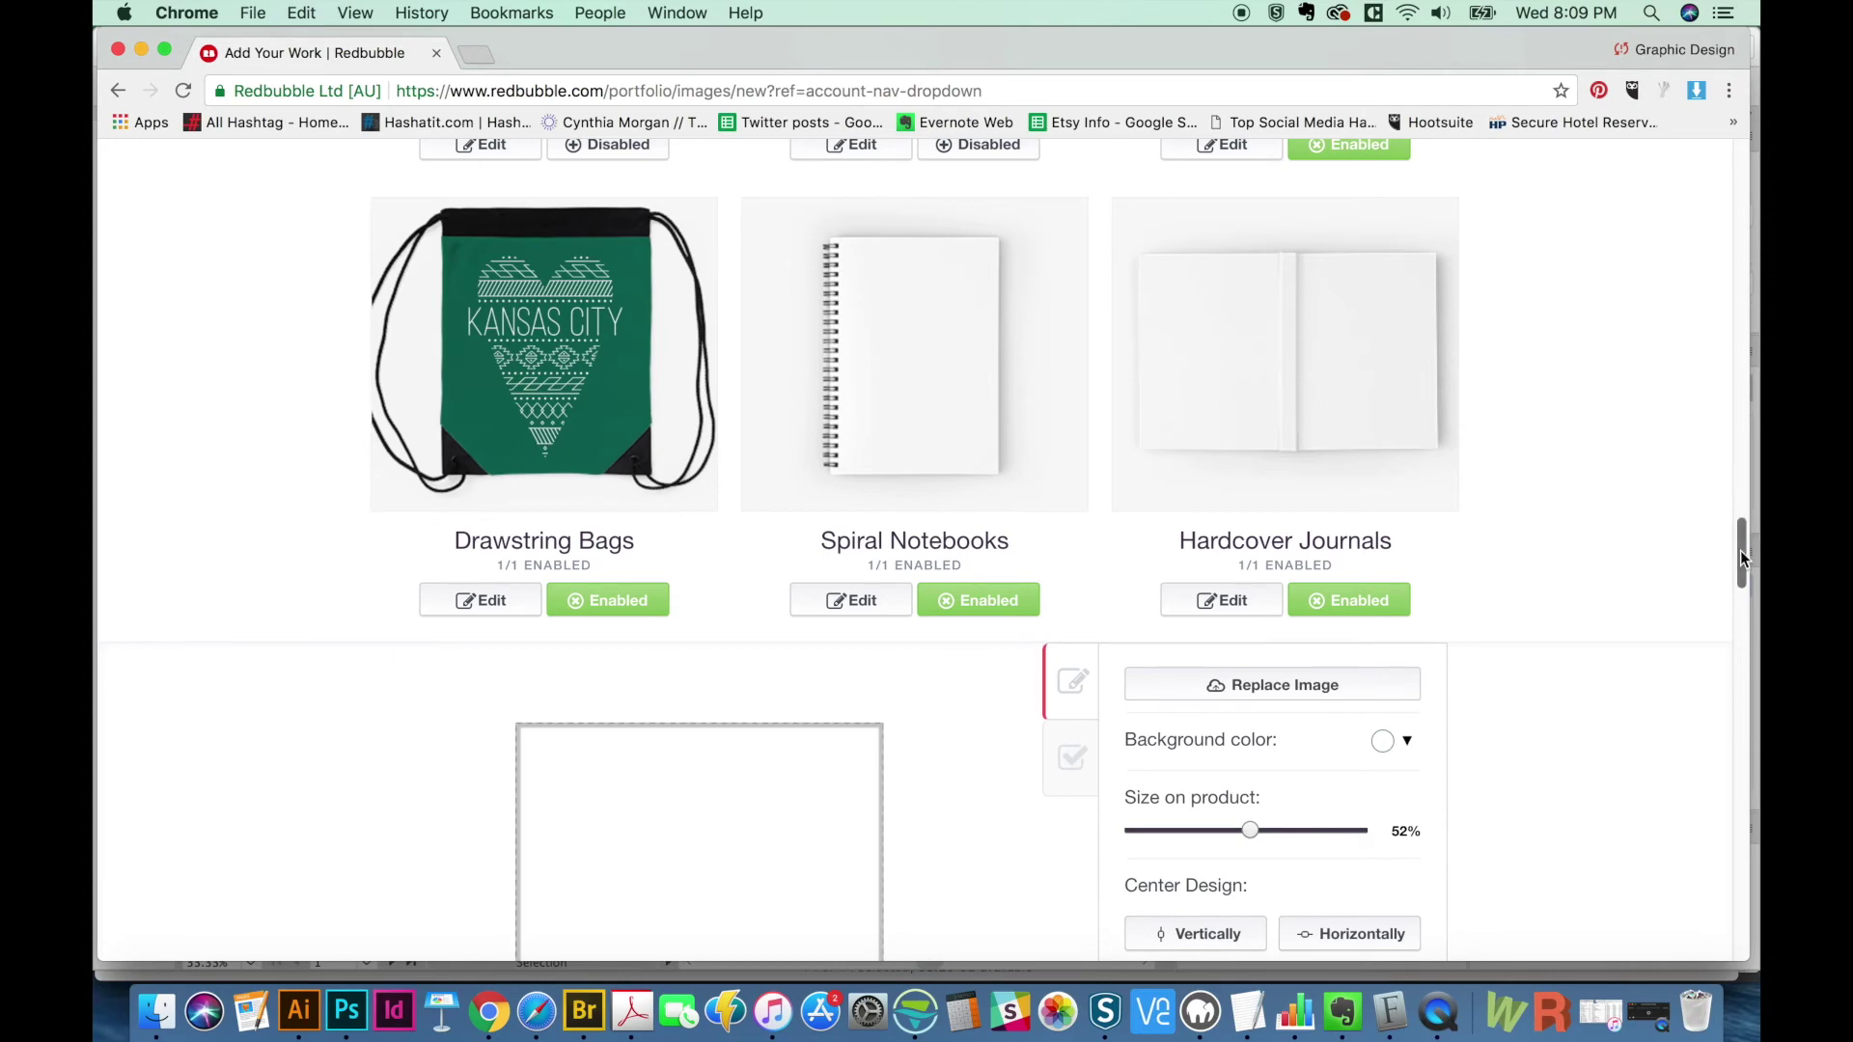
# - Give the Spiral Notebooks design a red background behind the white Kansas City heart
pyautogui.scroll(-3, 1732, 582)
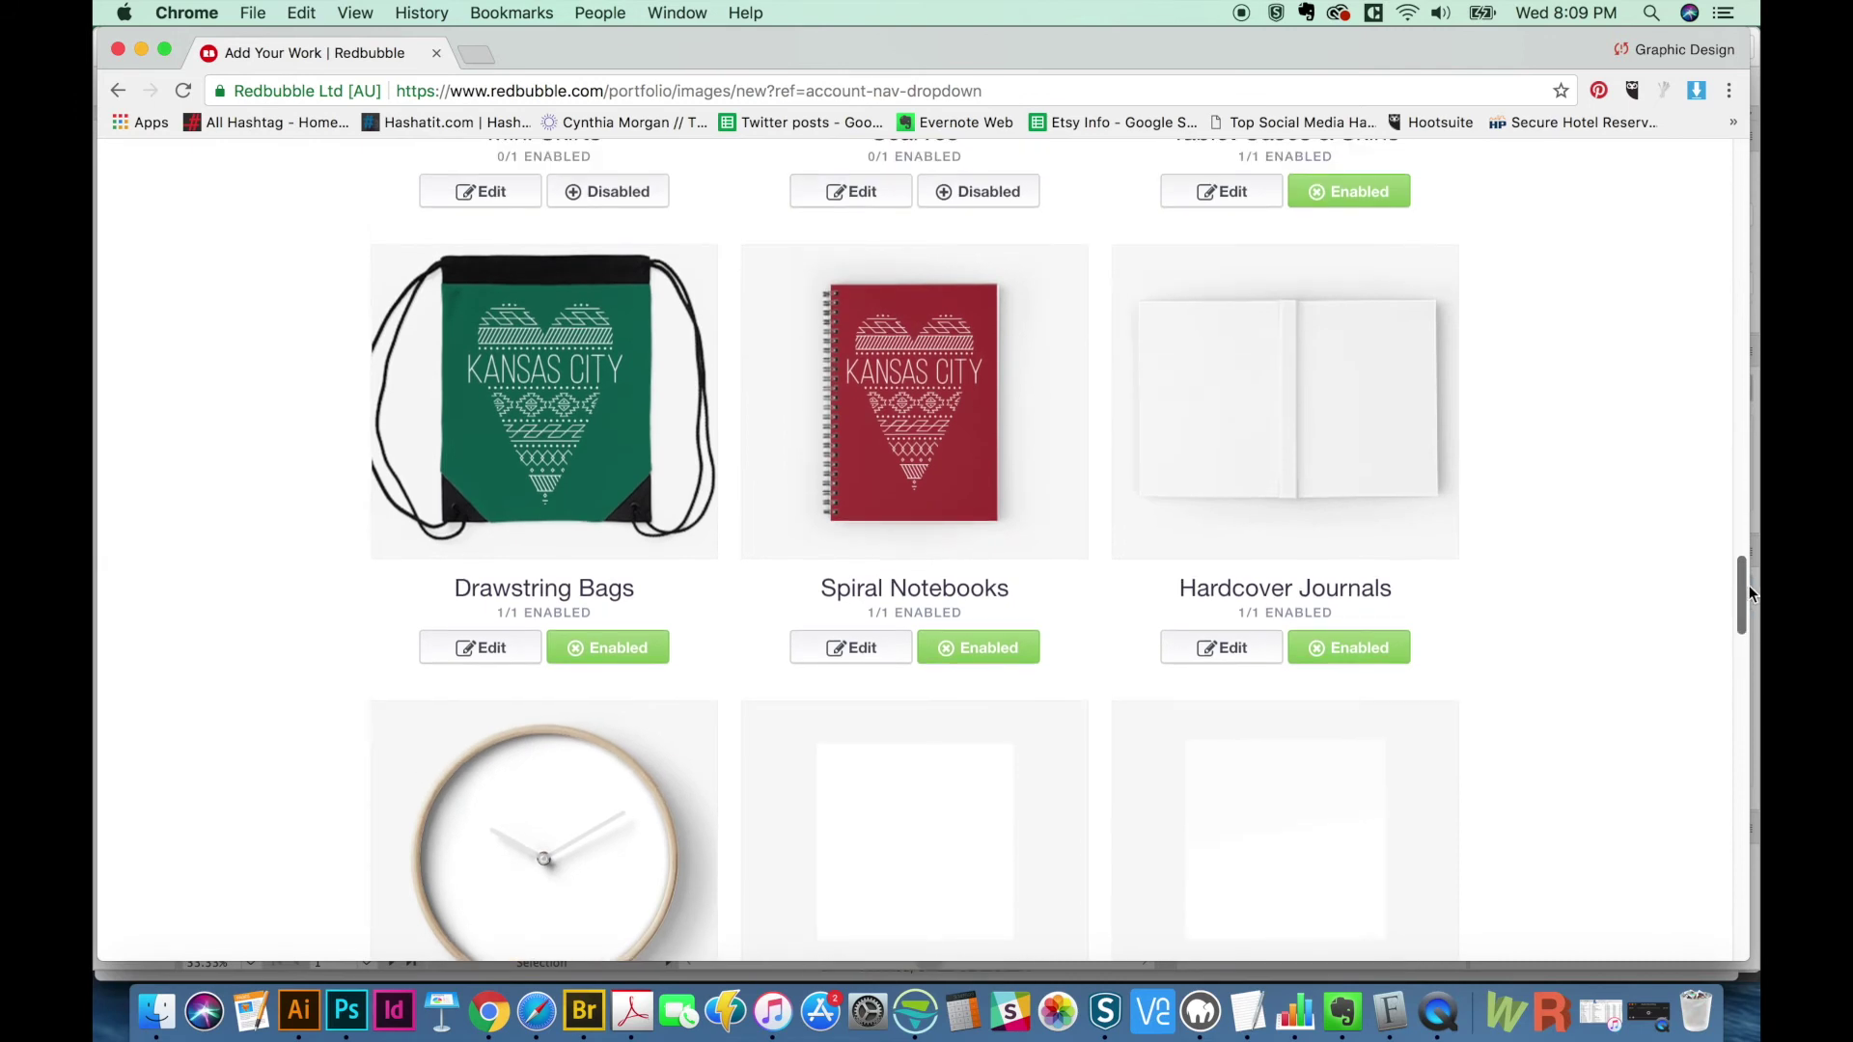
pyautogui.click(944, 439)
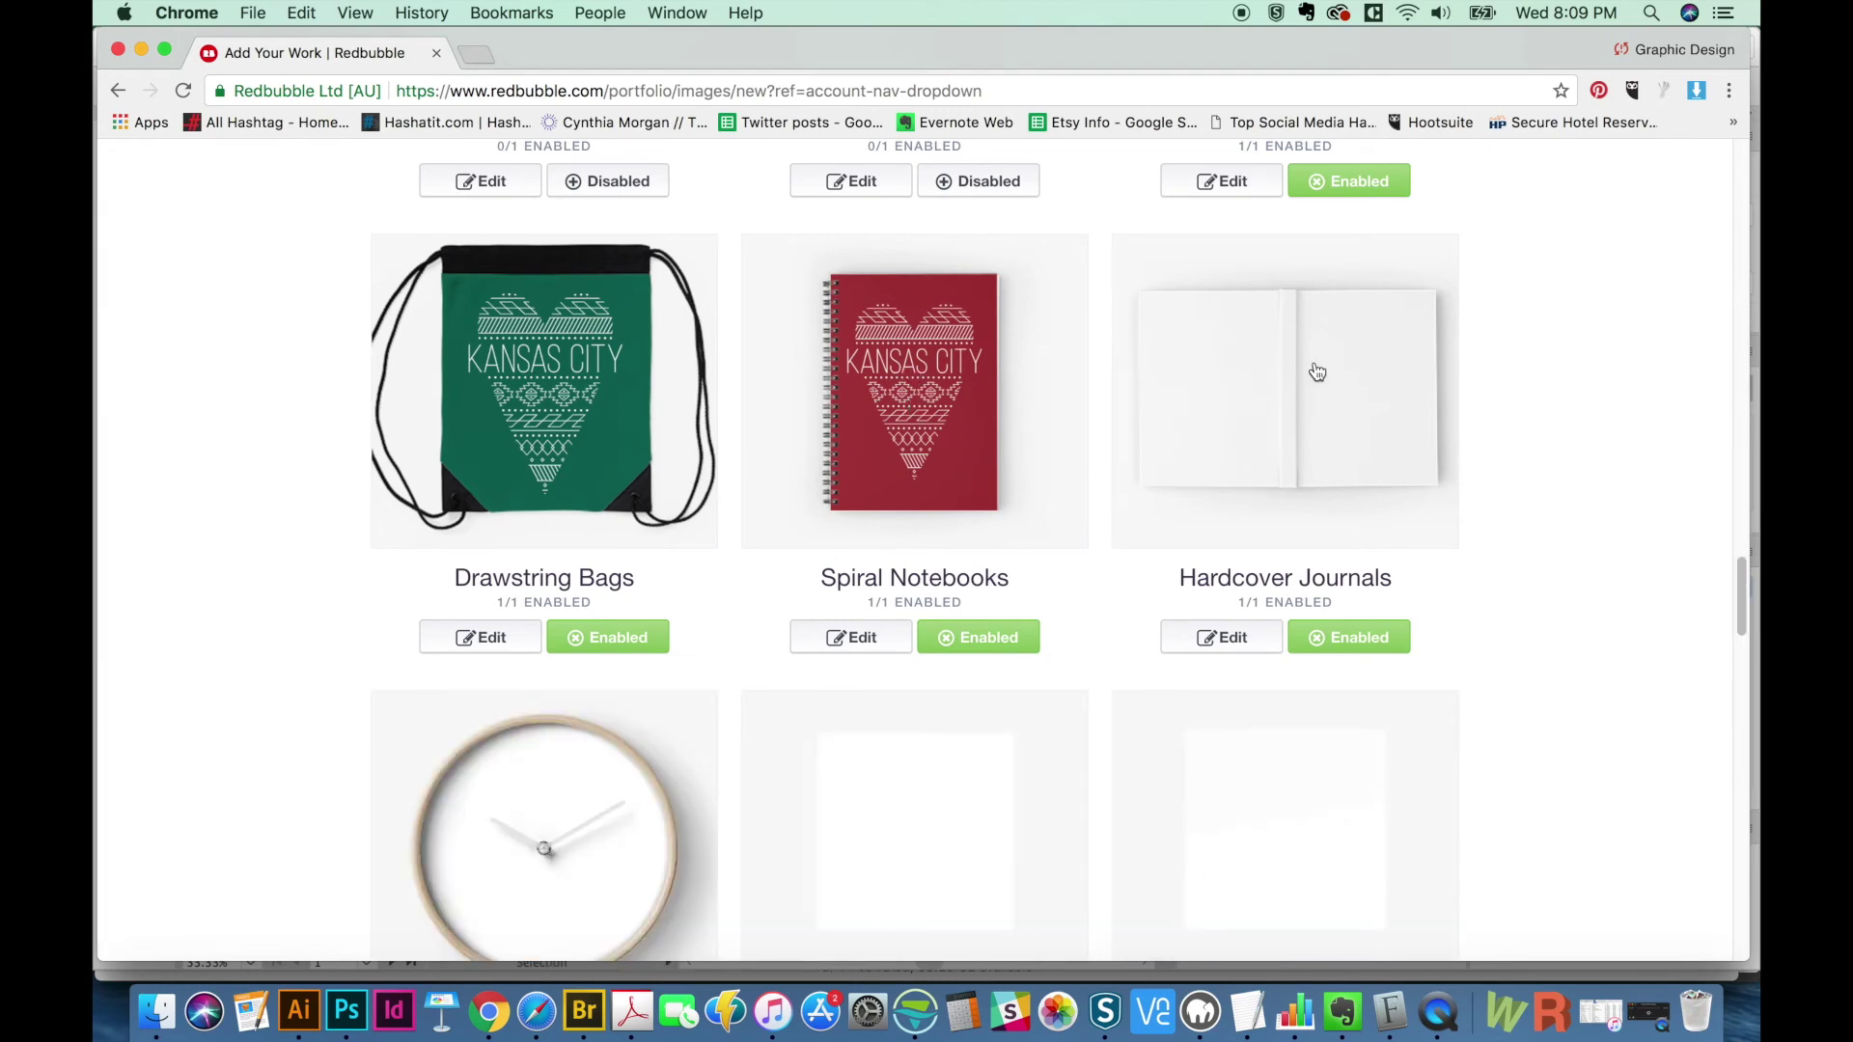
# - Reopen the Tablet Cases & Skins design and scale the heart down to 50%
pyautogui.scroll(4, 1751, 579)
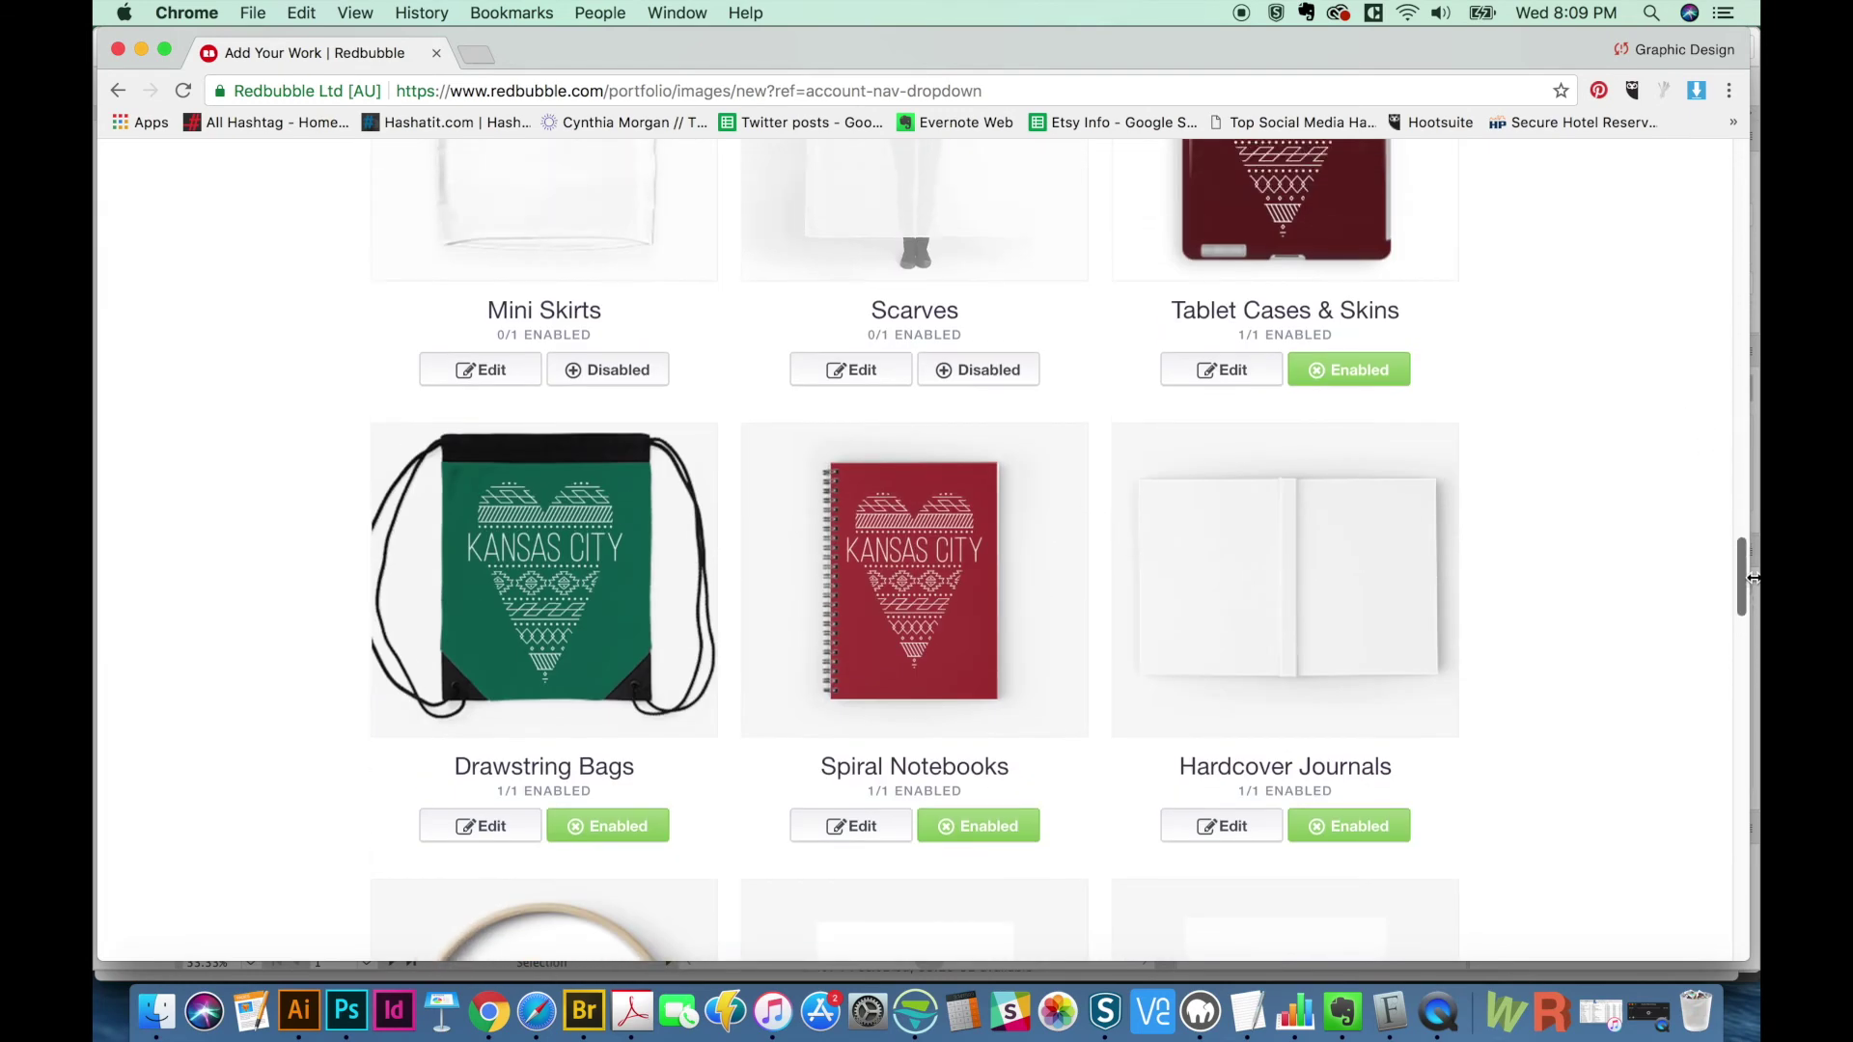
pyautogui.scroll(3, 1752, 577)
pyautogui.click(1284, 367)
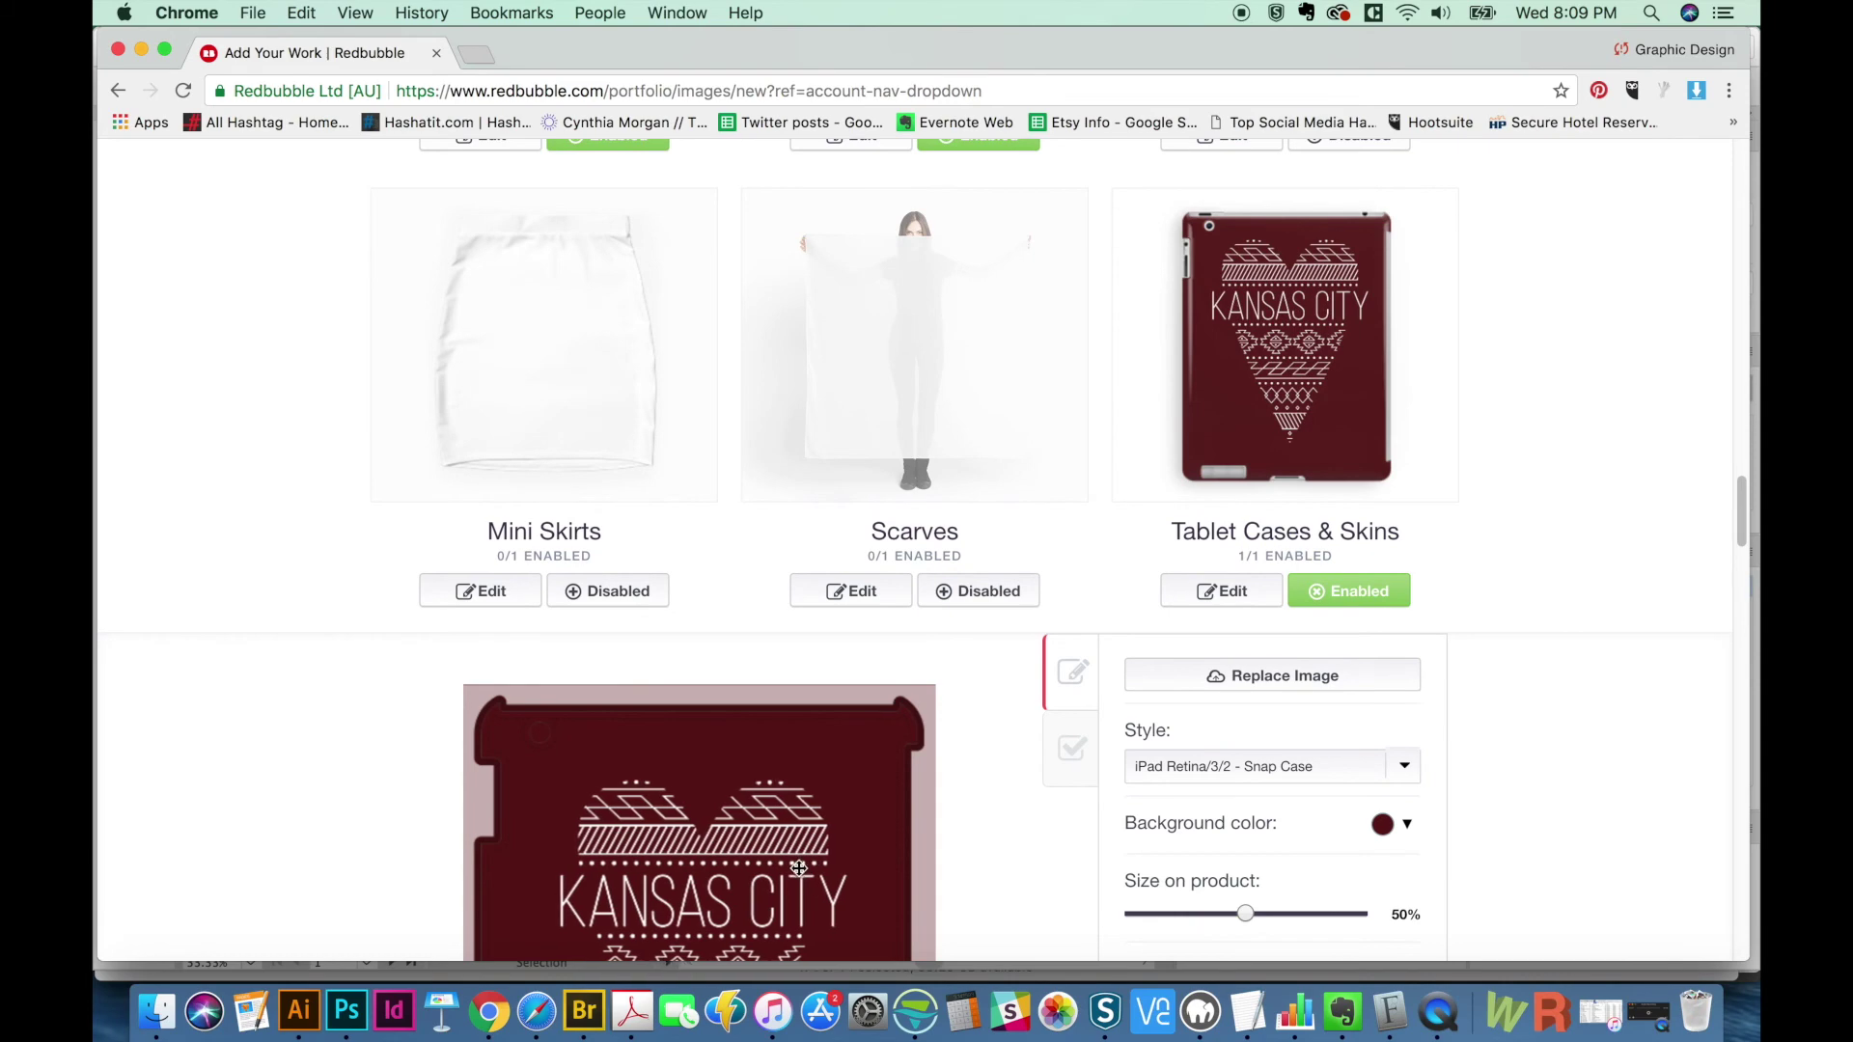
# - Disable the Hardcover Journals, Clock, Art Board and Acrylic Block products for this design
pyautogui.scroll(-10, 1685, 600)
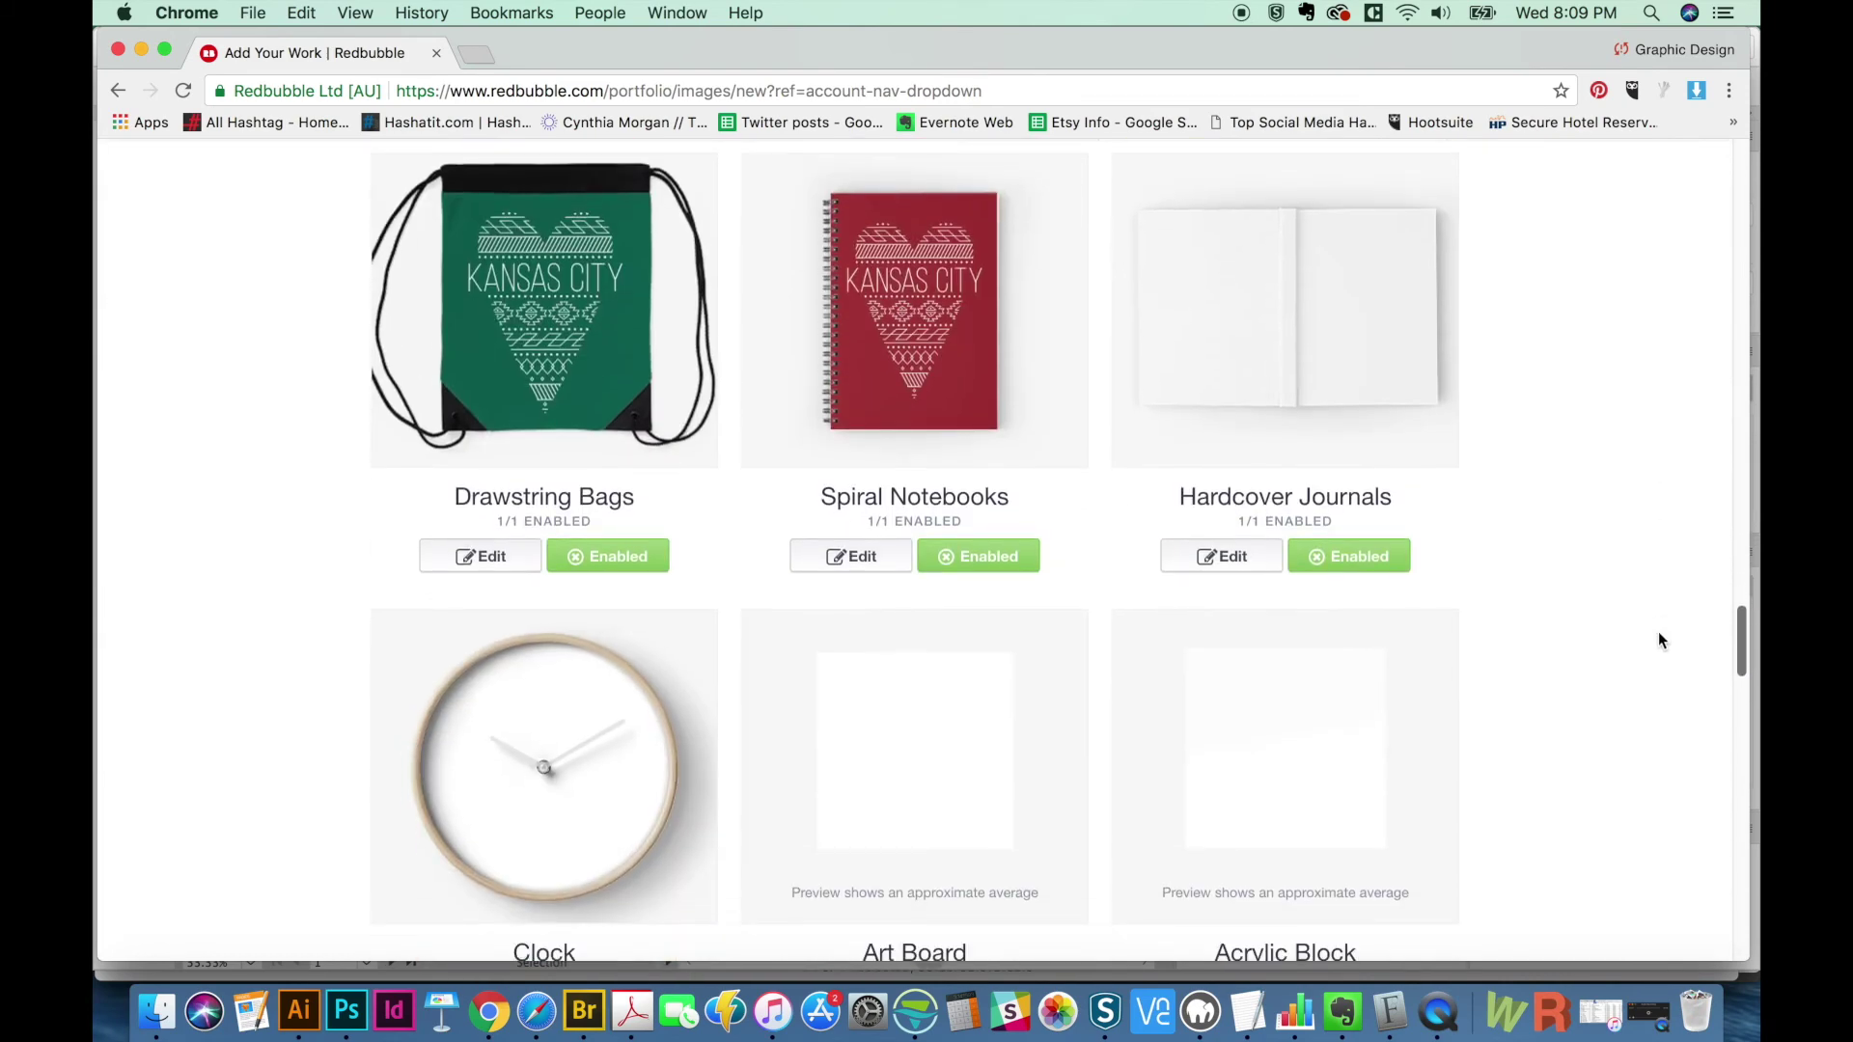
pyautogui.scroll(1, 1660, 631)
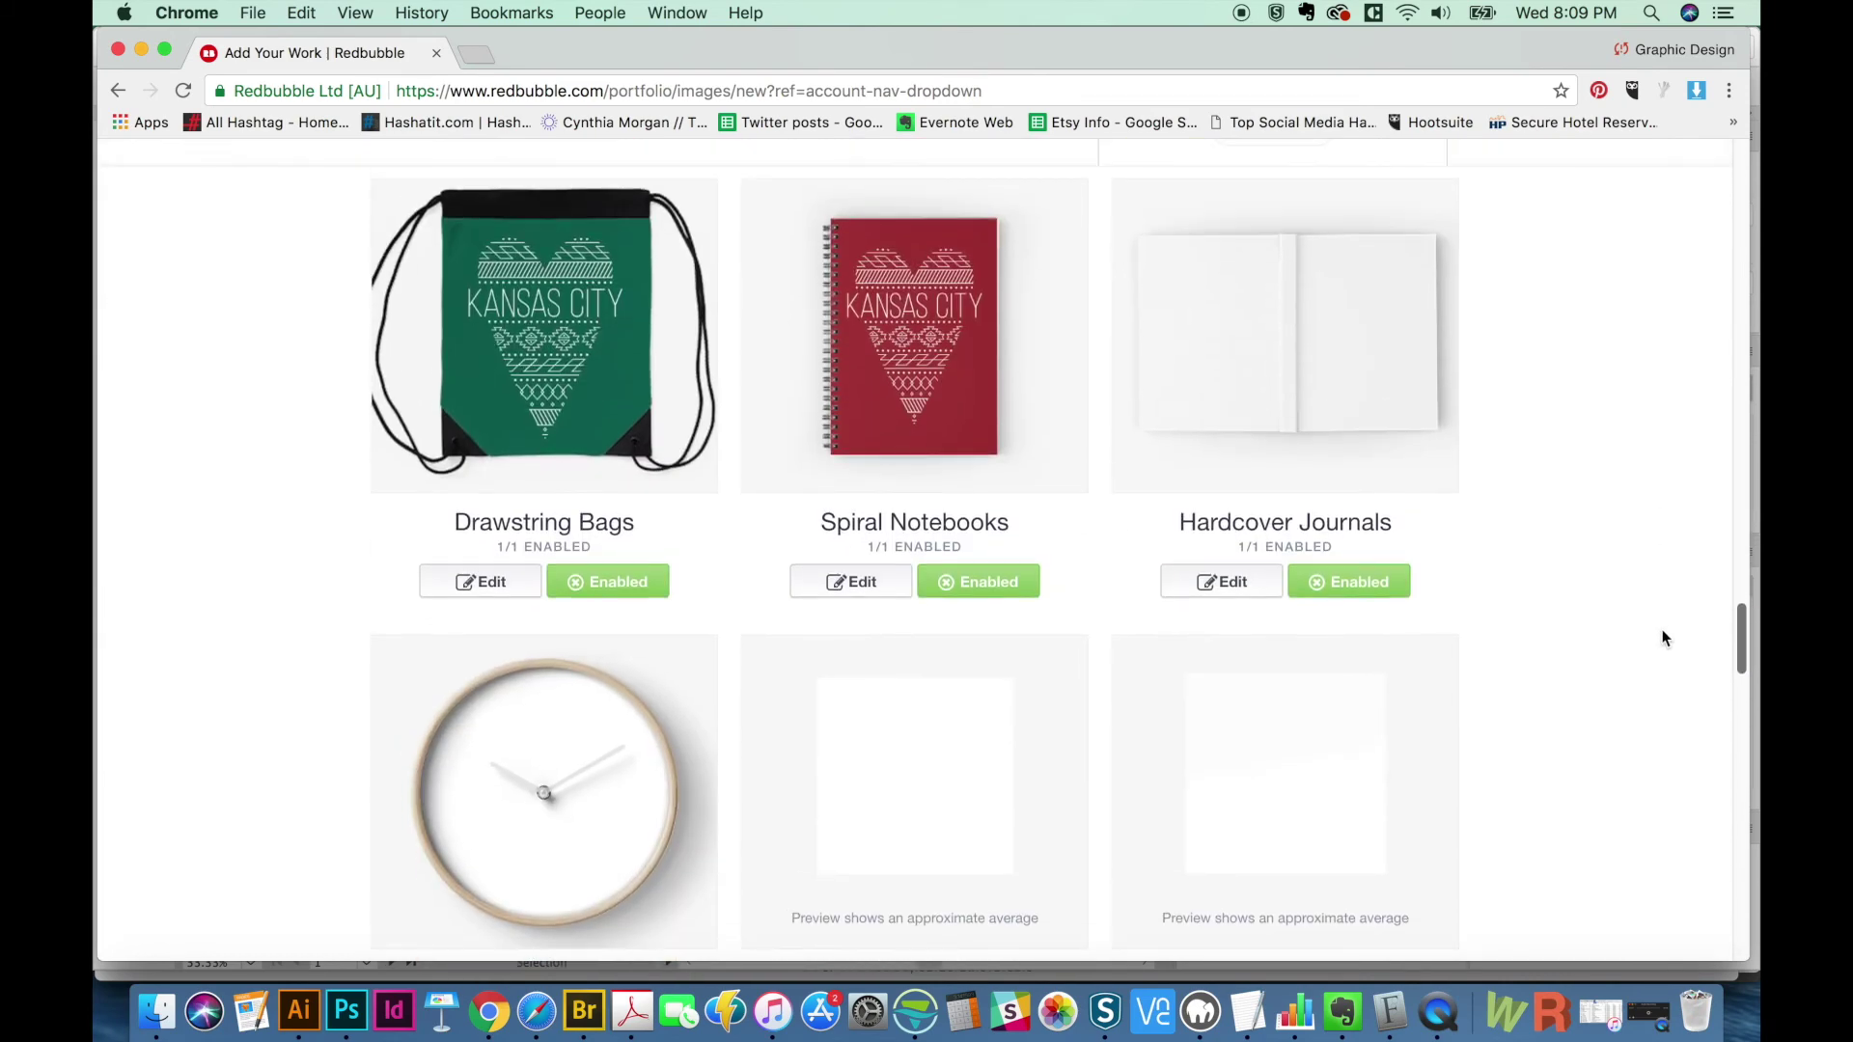
pyautogui.click(1358, 583)
pyautogui.moveTo(1741, 644); pyautogui.dragTo(1739, 687)
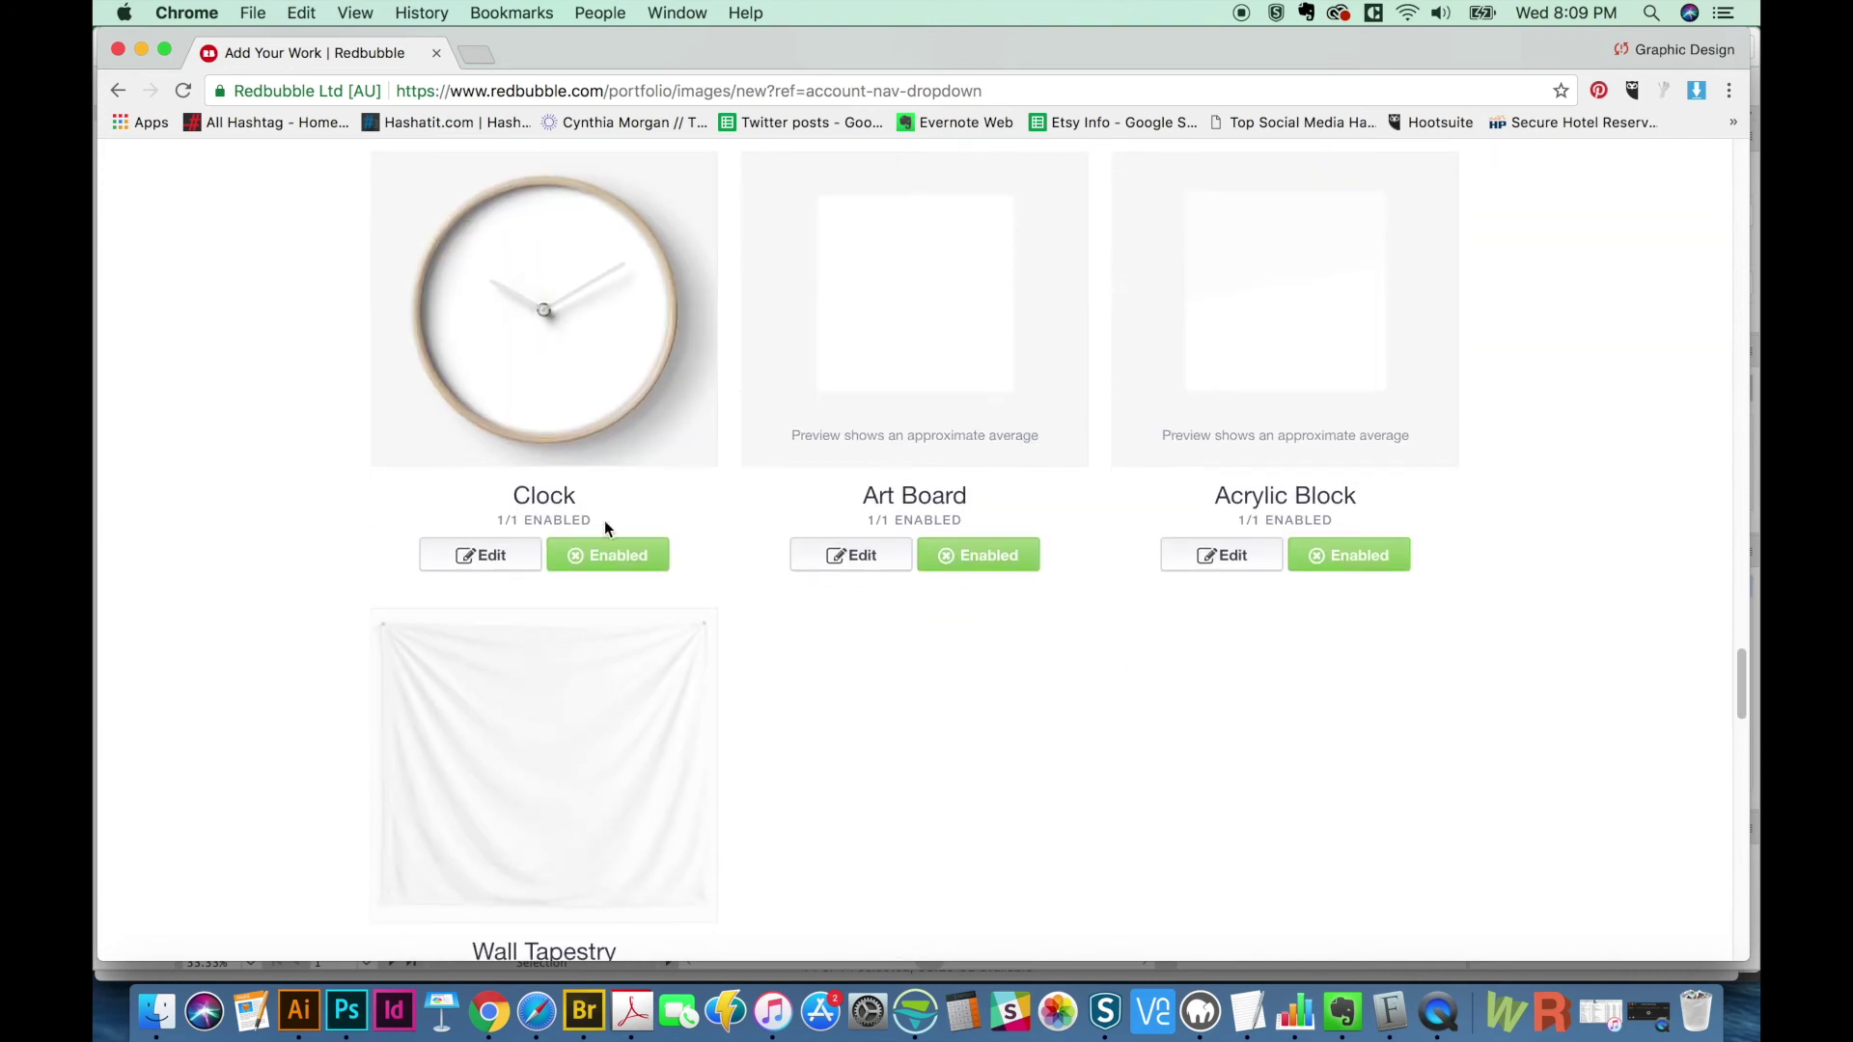
pyautogui.click(607, 555)
pyautogui.click(1018, 564)
pyautogui.click(1351, 556)
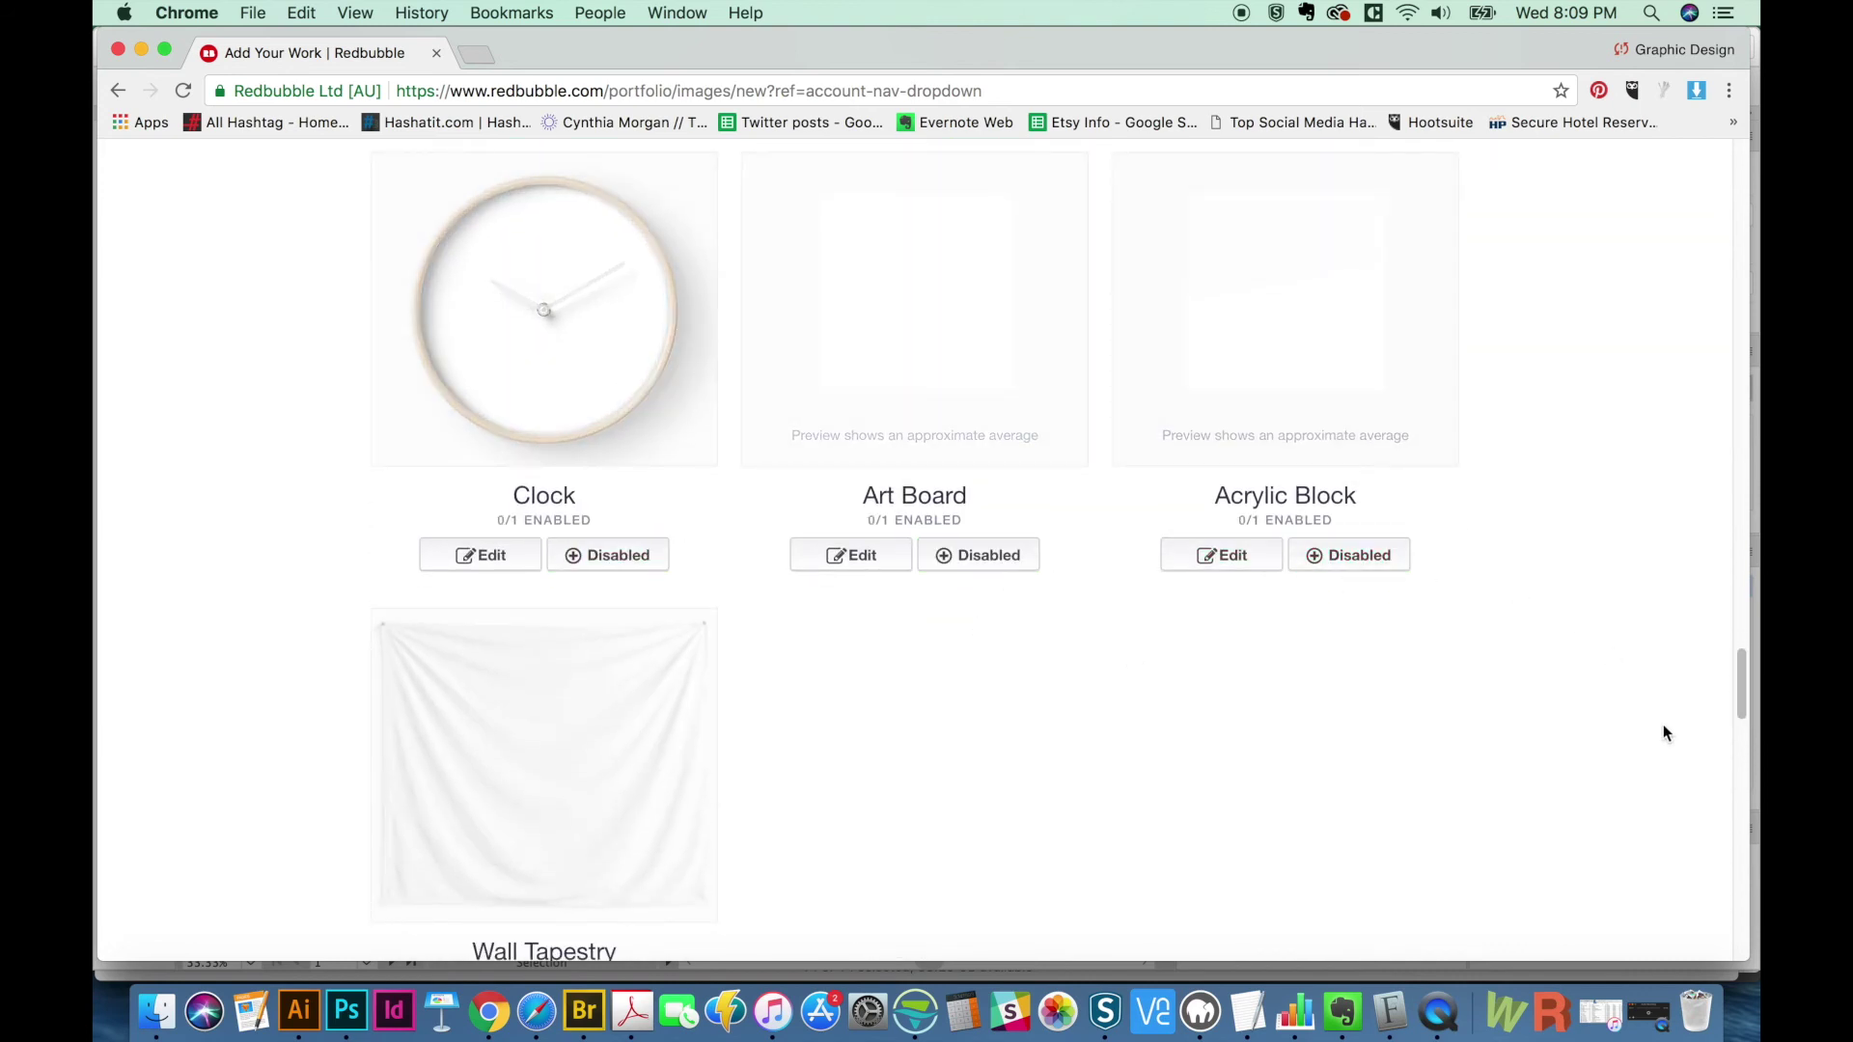
# - Enter "Kansas City" as the title of the work
pyautogui.moveTo(1737, 687); pyautogui.dragTo(1710, 765)
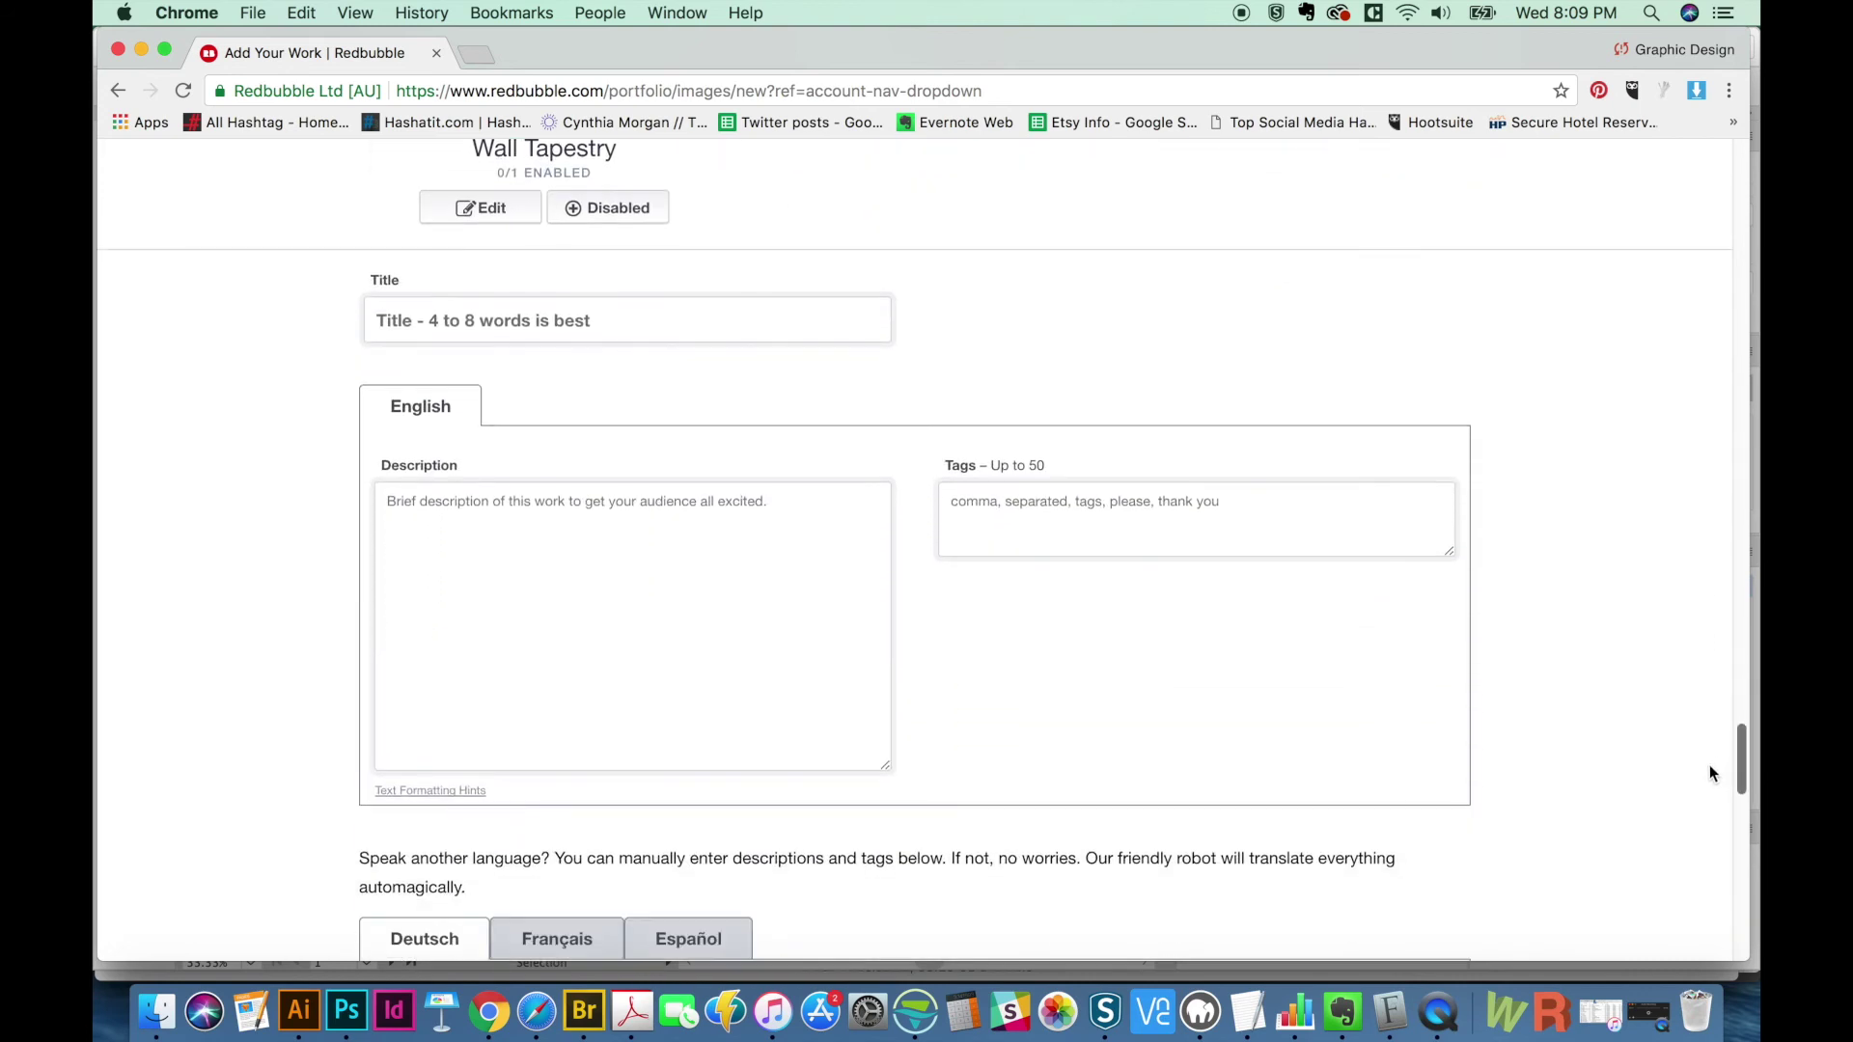
pyautogui.click(643, 318)
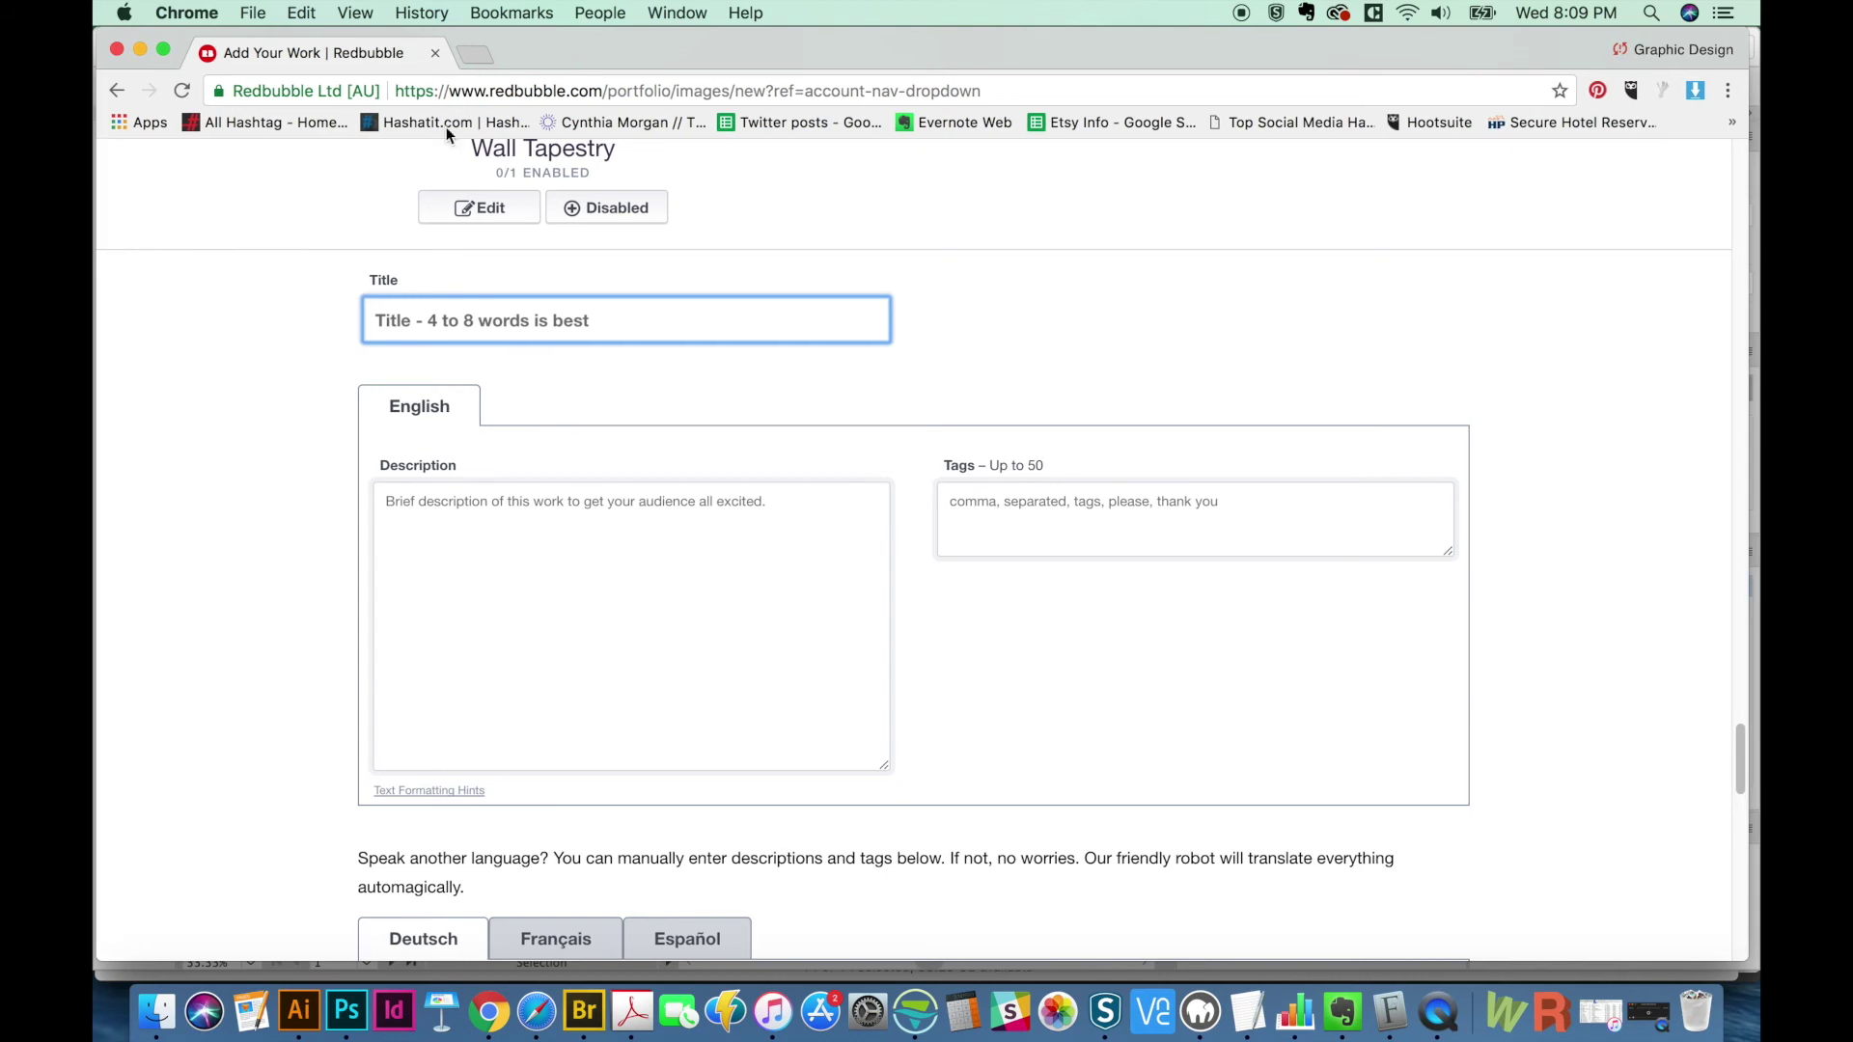
pyautogui.write('Kansas City')
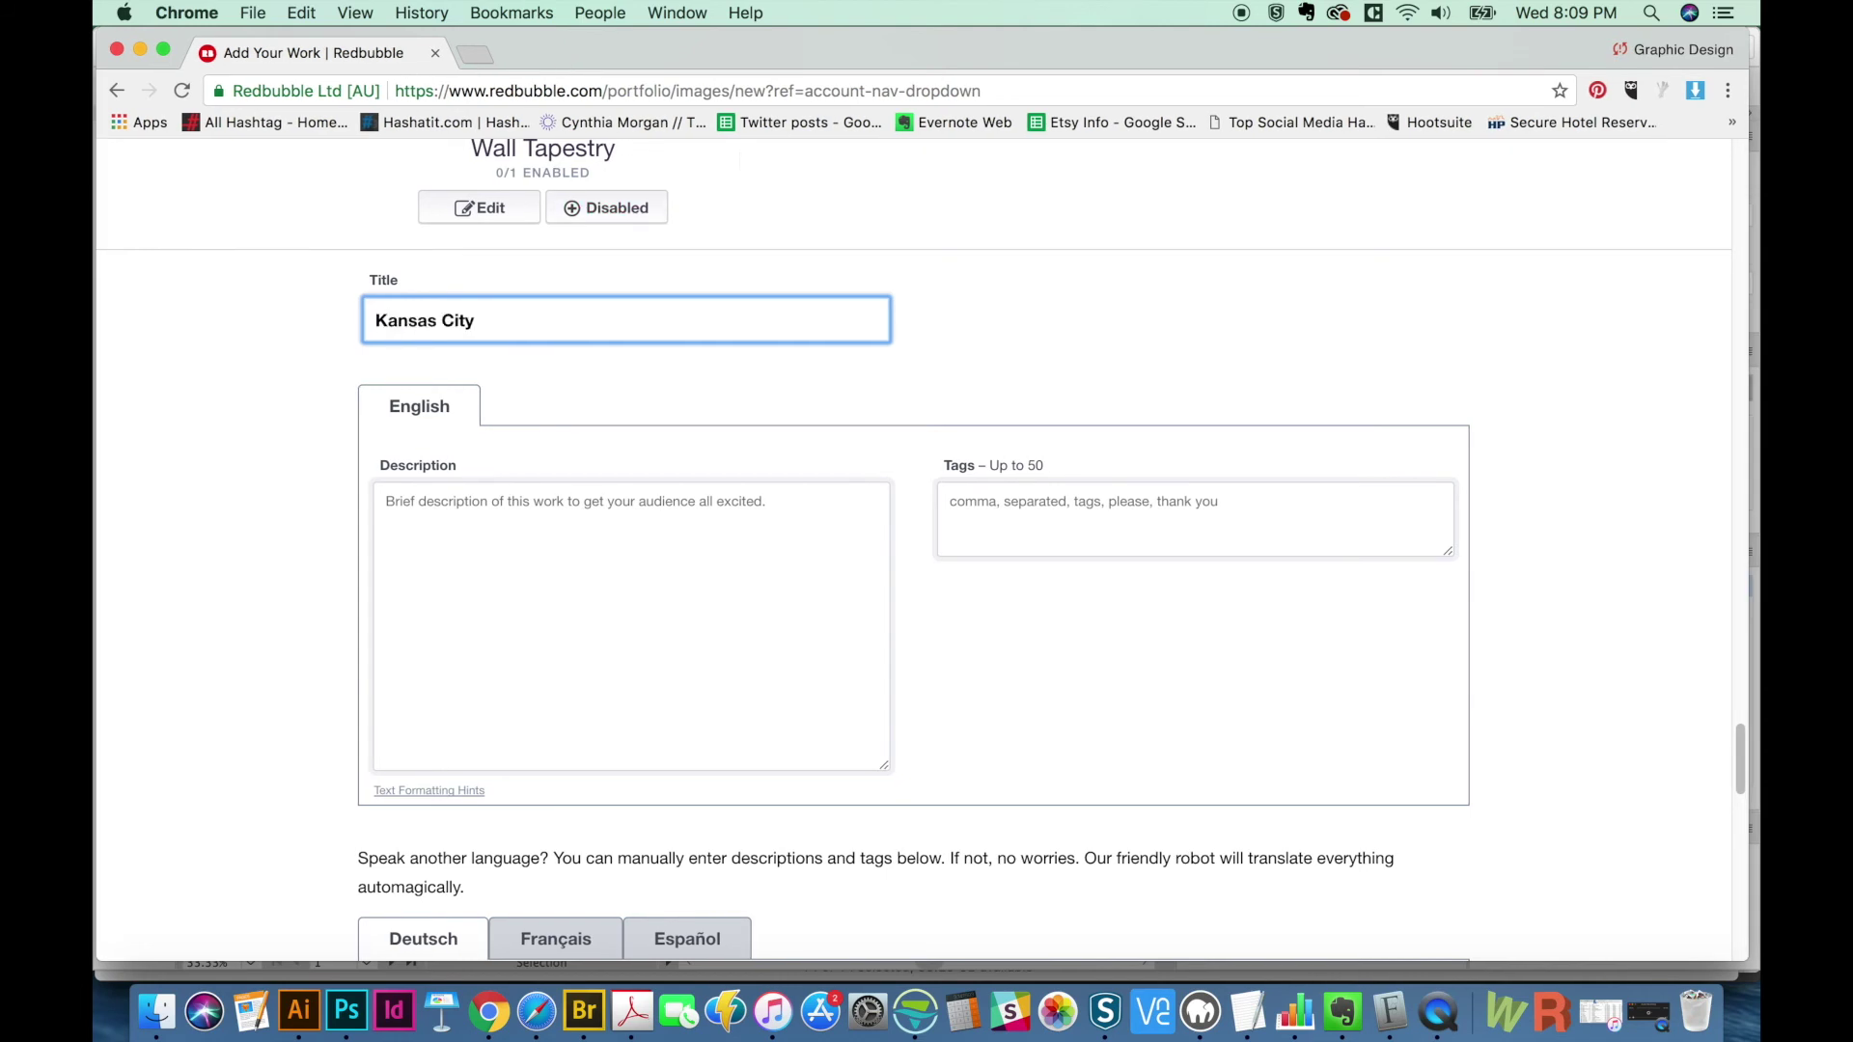
# - Extend the work's title to read "I love Kansas City Heart Design"
pyautogui.write(' Heart Design')
pyautogui.click(365, 340)
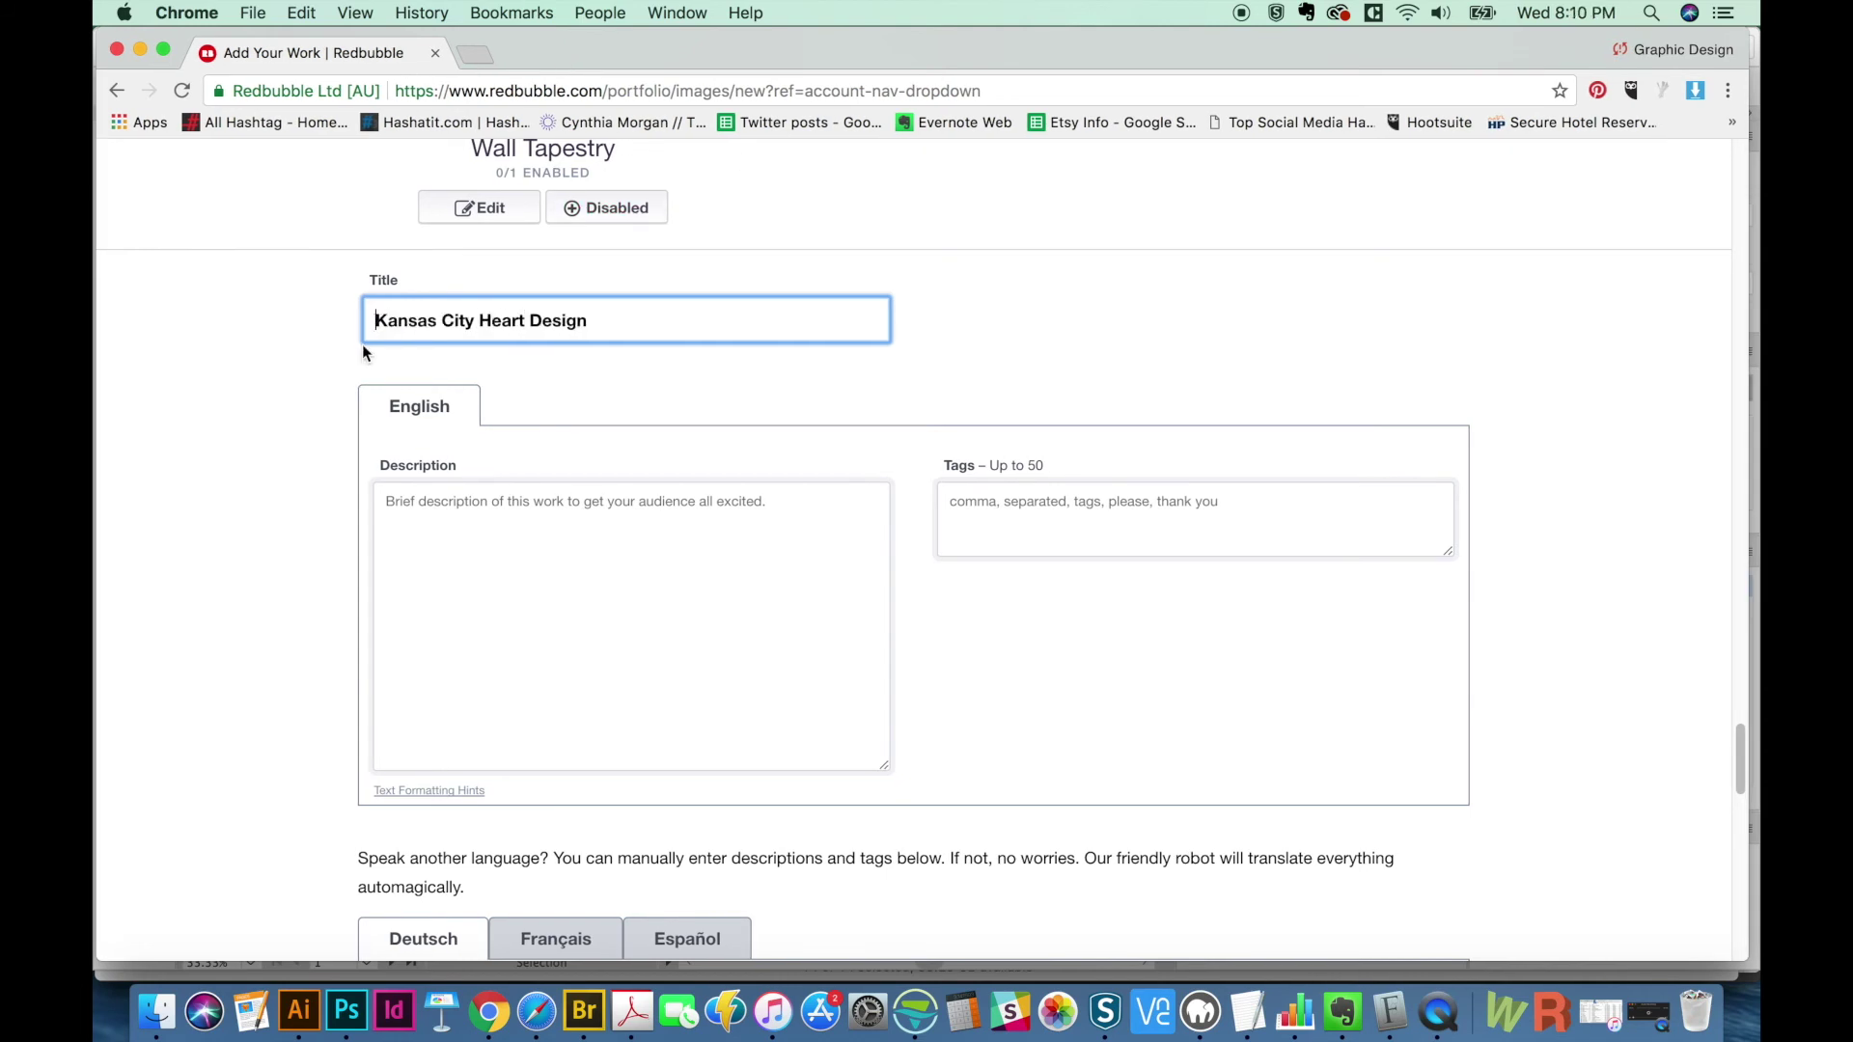
pyautogui.write('I love')
pyautogui.click(613, 566)
pyautogui.click(623, 339)
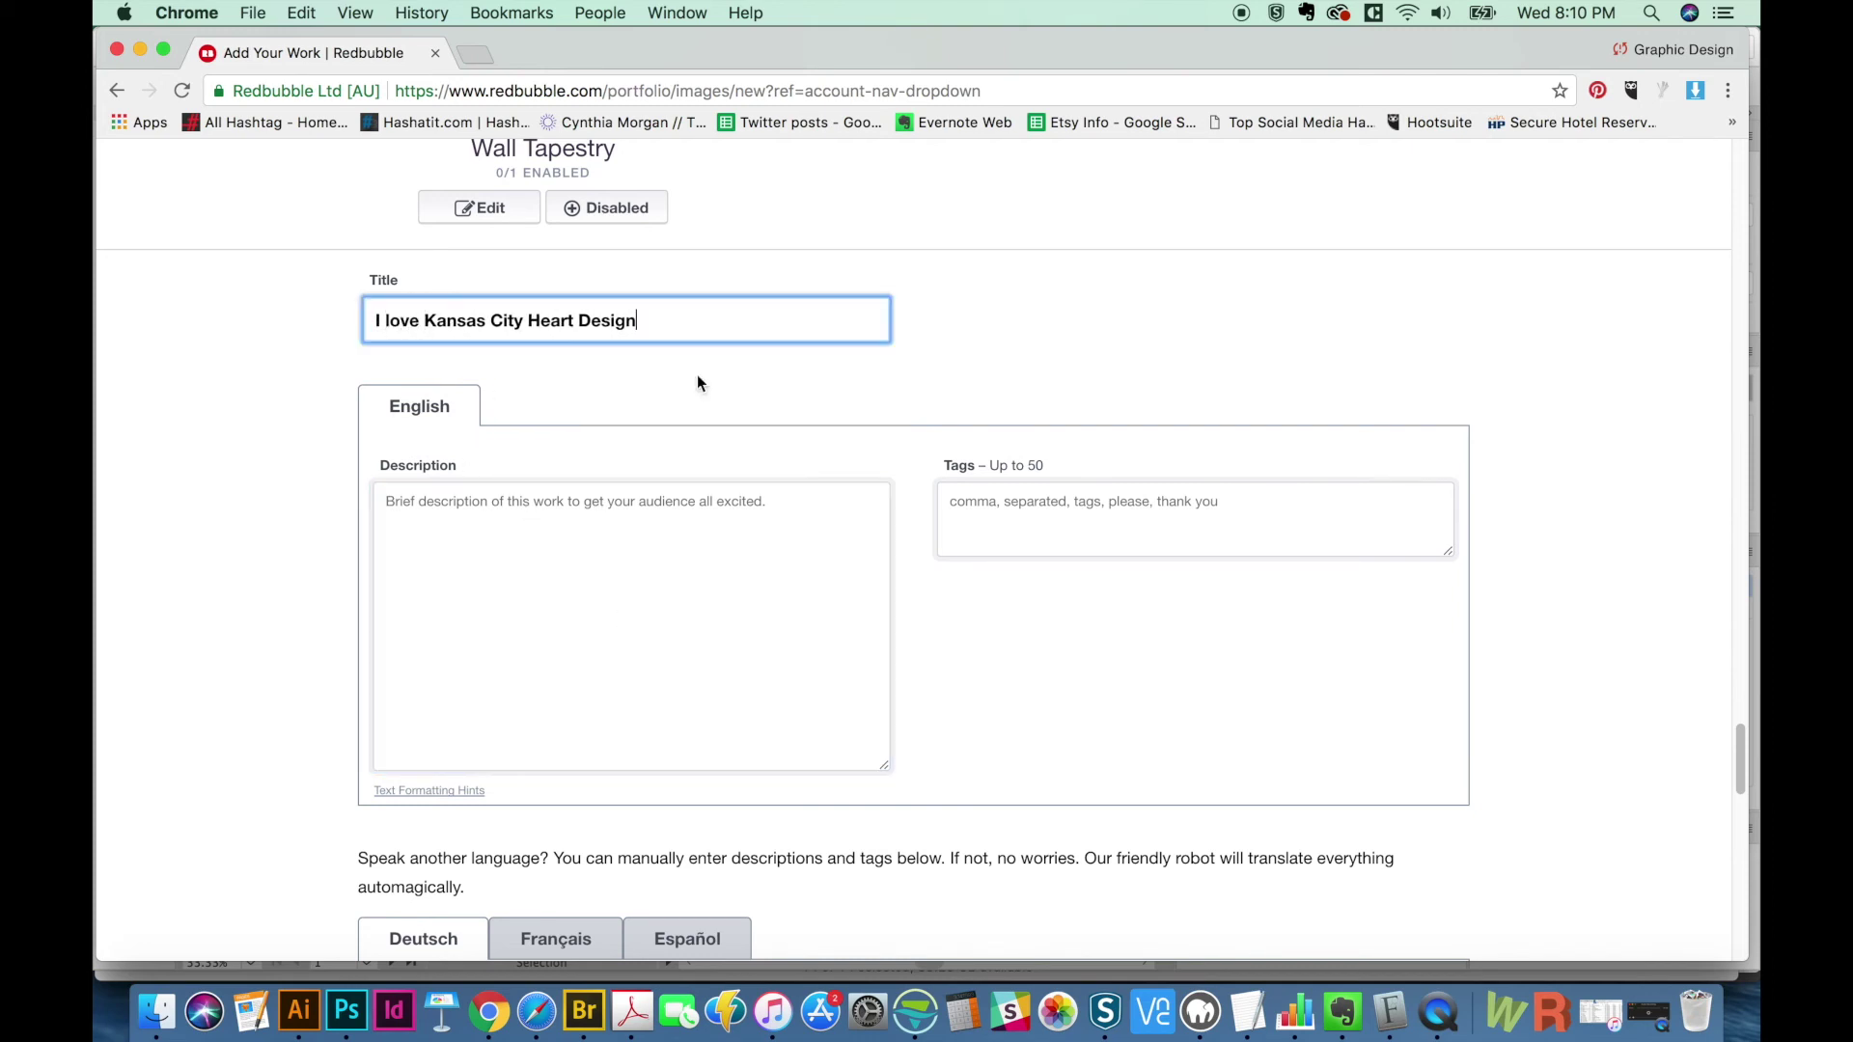
# - Copy the title into the English description and extend it to "I love Kansas City Heart Design, KCMO, KCKS, Missouri shirt, KC Pride"
pyautogui.press('super+a')
pyautogui.press('super+c')
pyautogui.click(550, 591)
pyautogui.press('super+v')
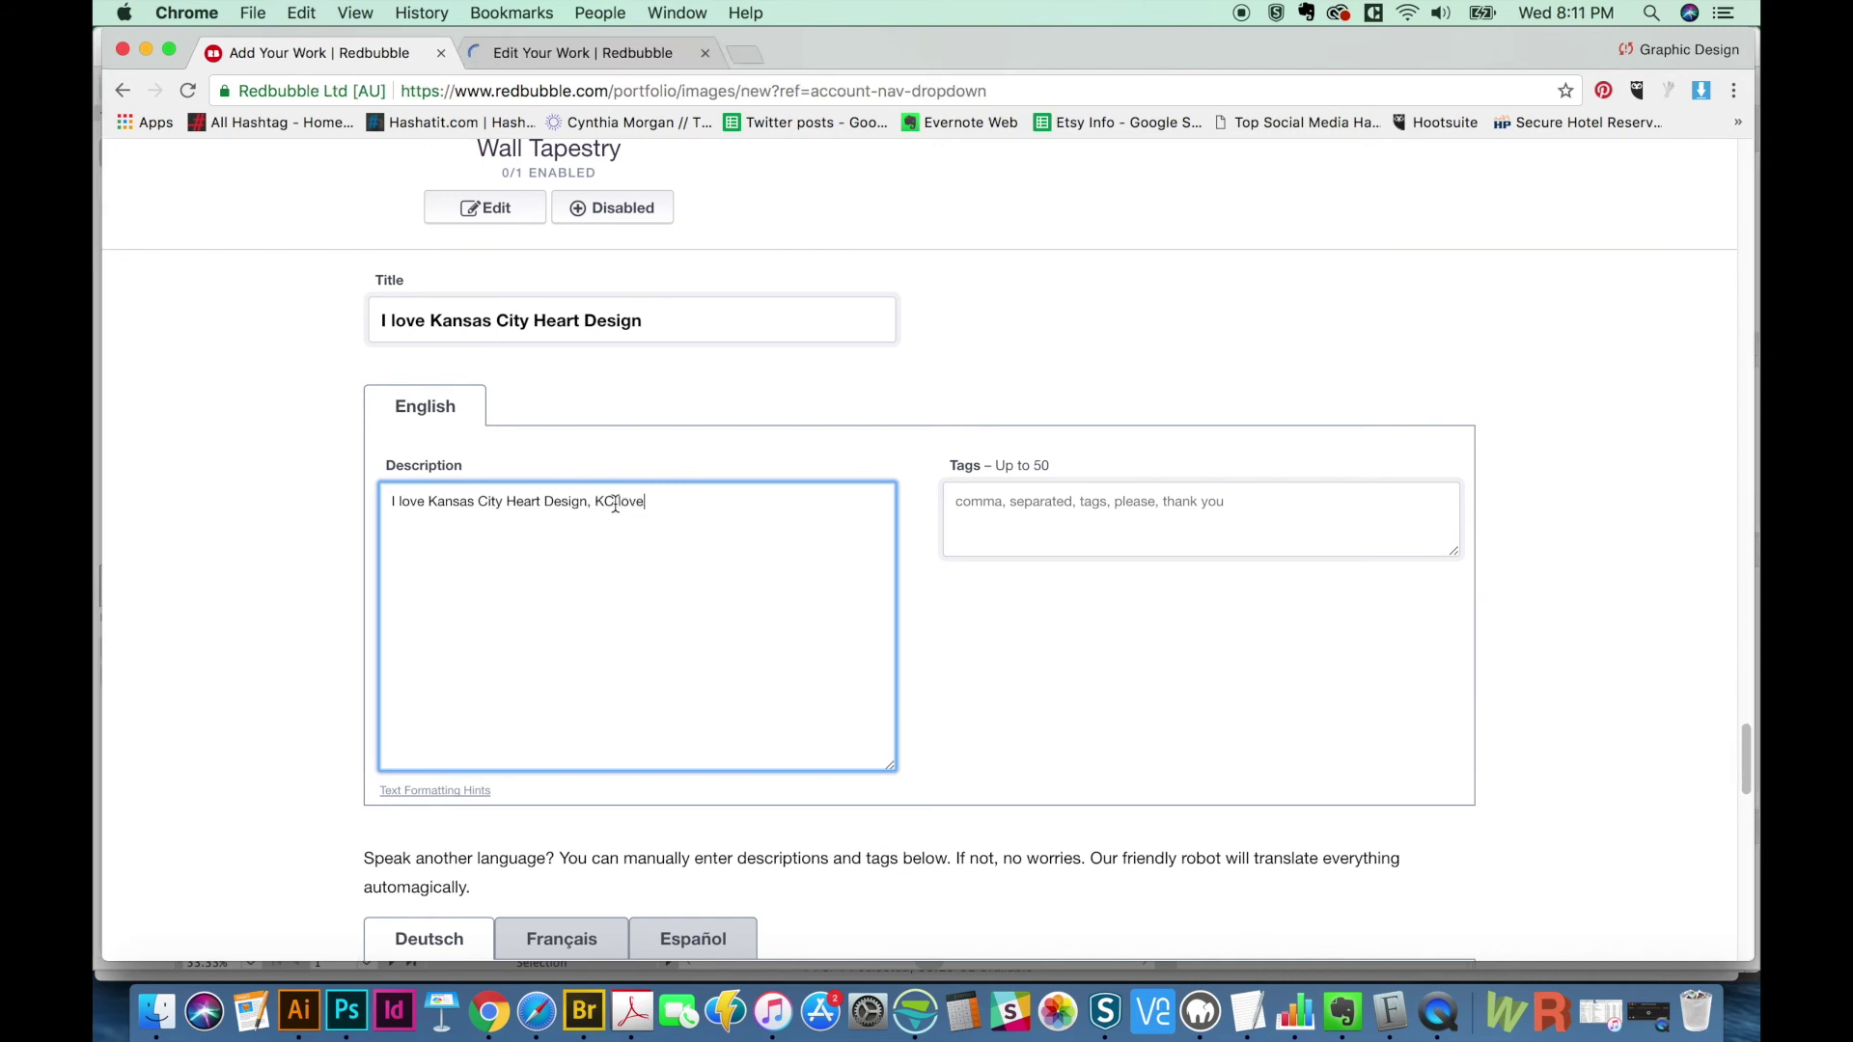
pyautogui.doubleClick(664, 505)
pyautogui.press('BackSpace')
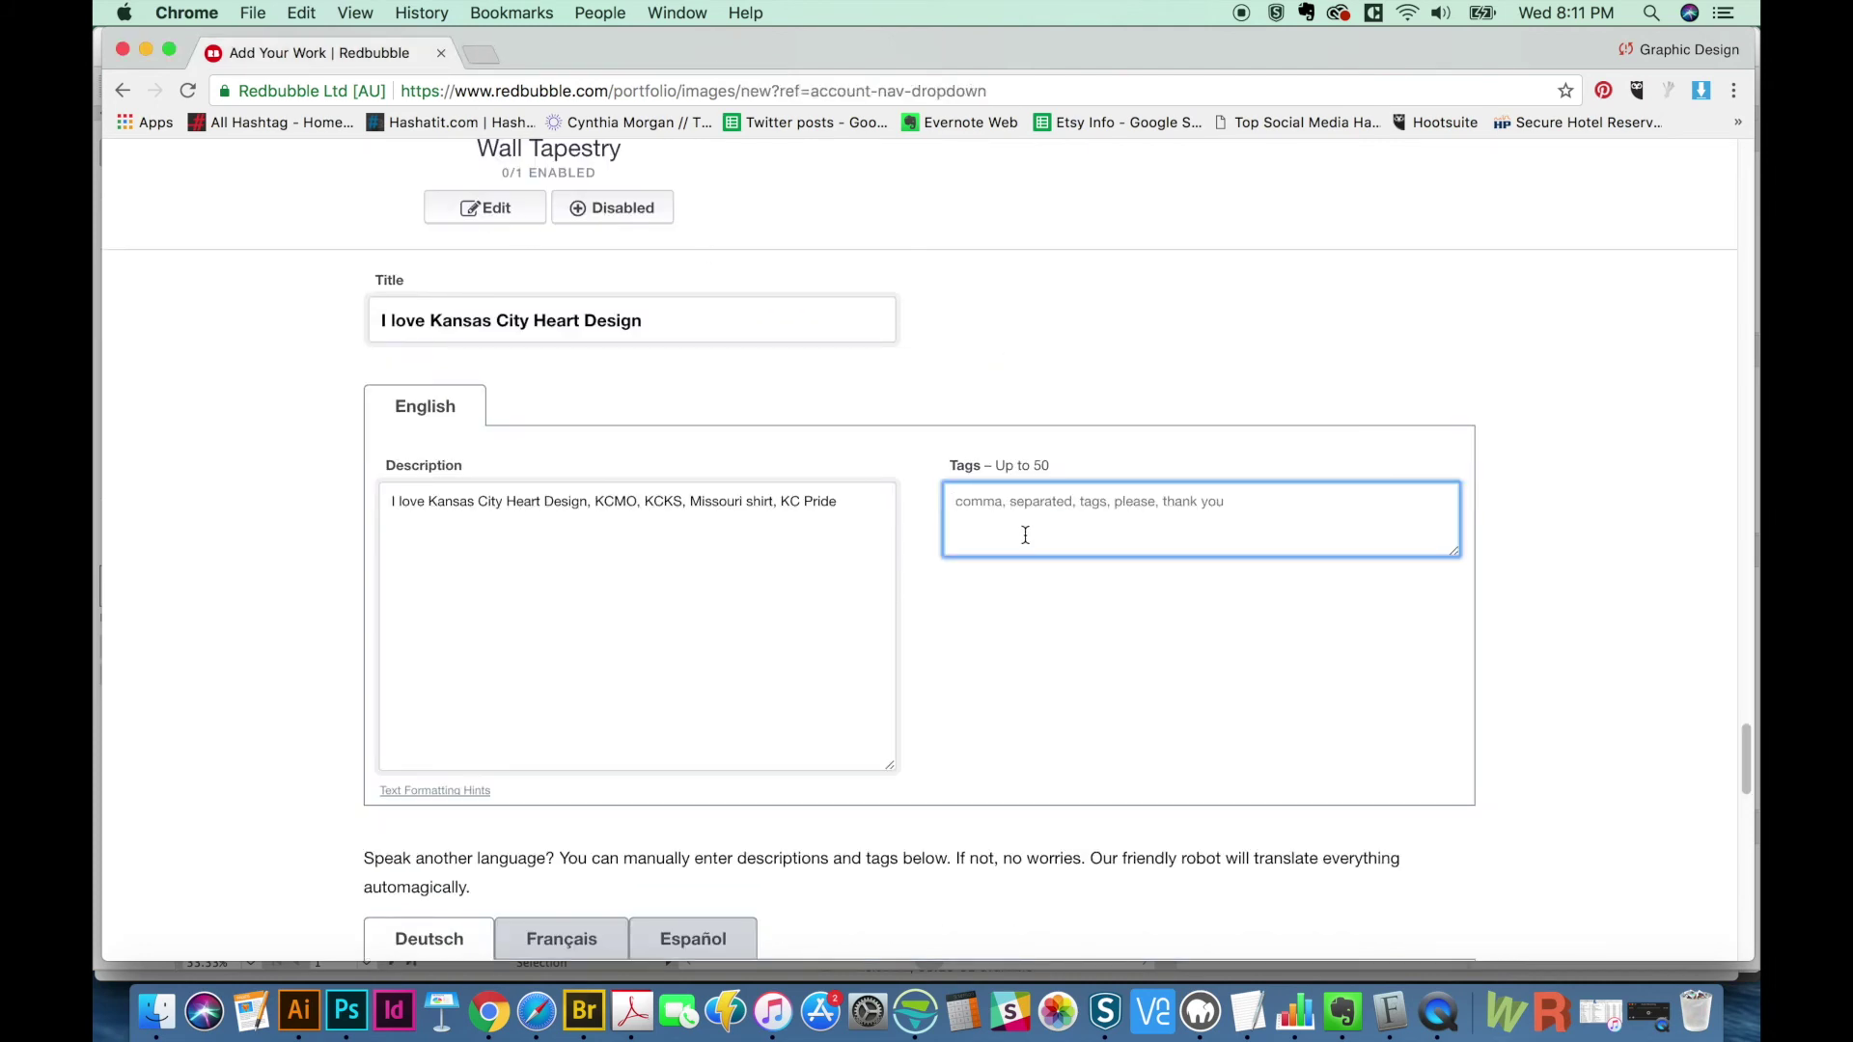
# - Paste the prepared list of Kansas City tags, from "kcmo" to "shop local", and enlarge the tags box to show them all
pyautogui.press('super+v')
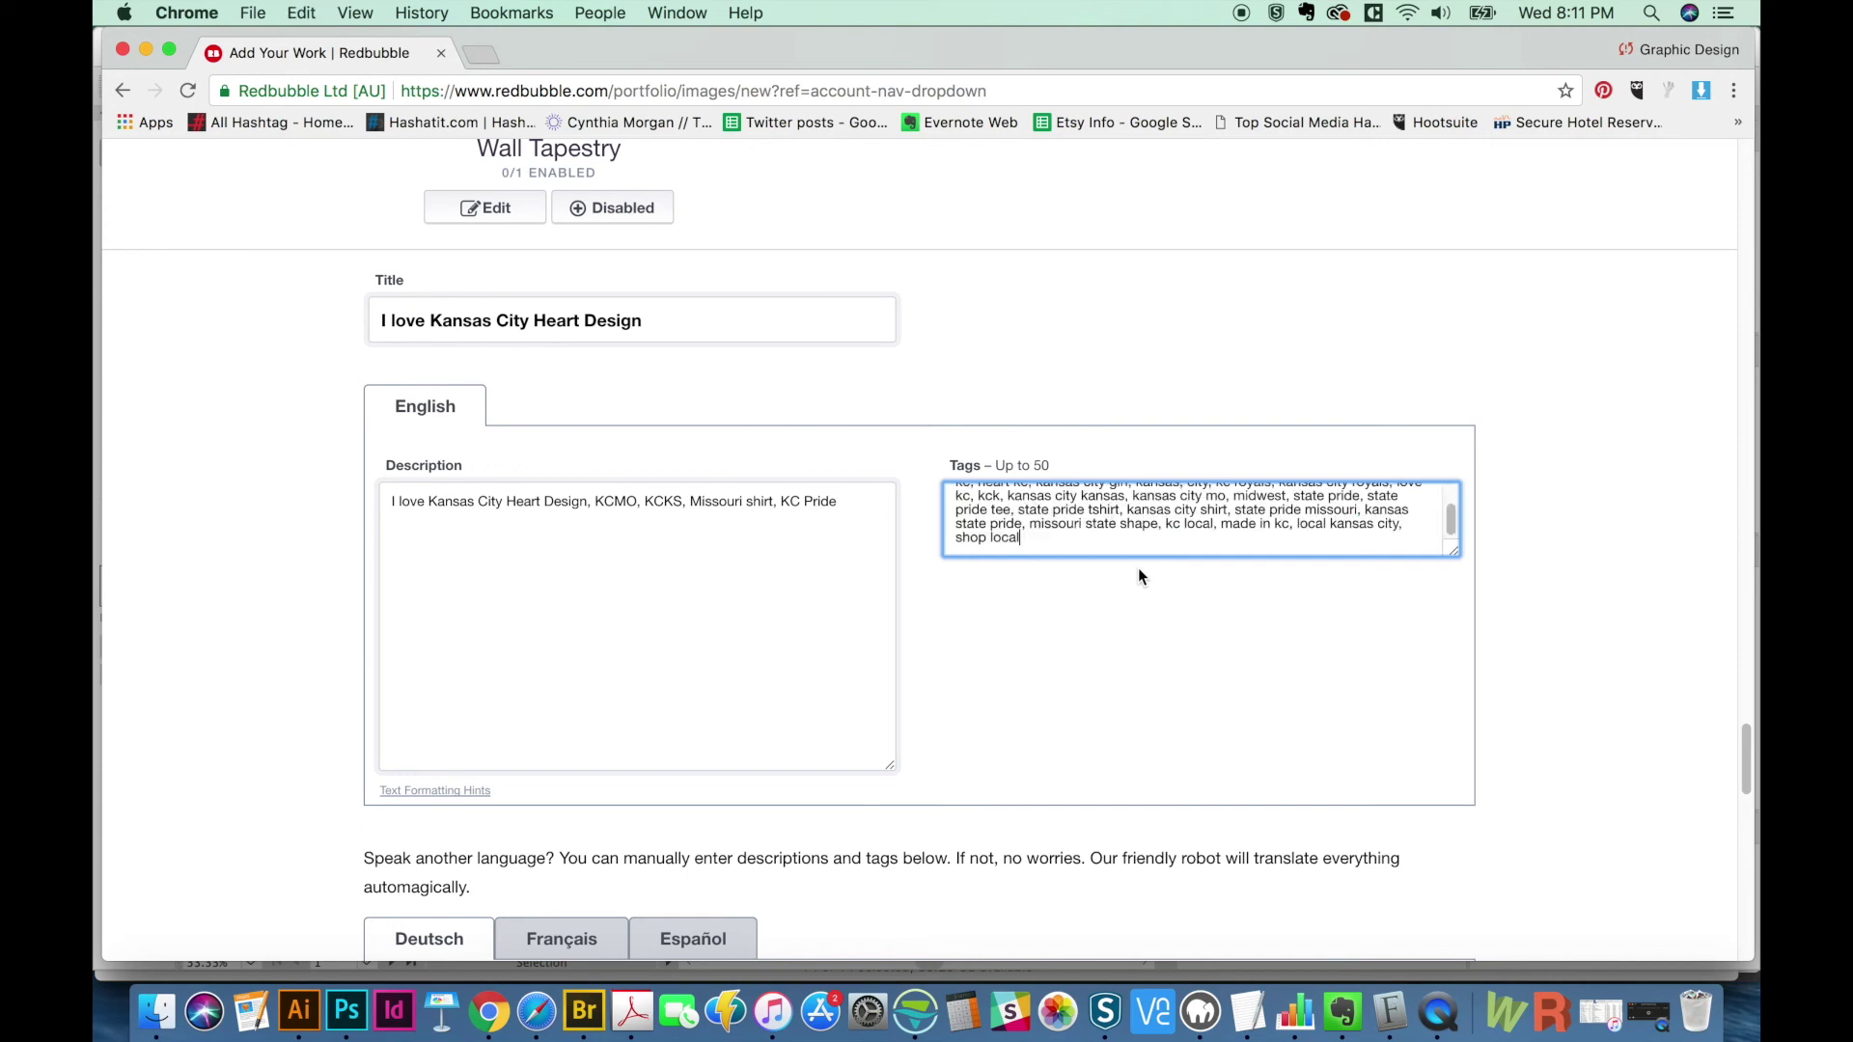
pyautogui.moveTo(1454, 561); pyautogui.dragTo(1444, 621)
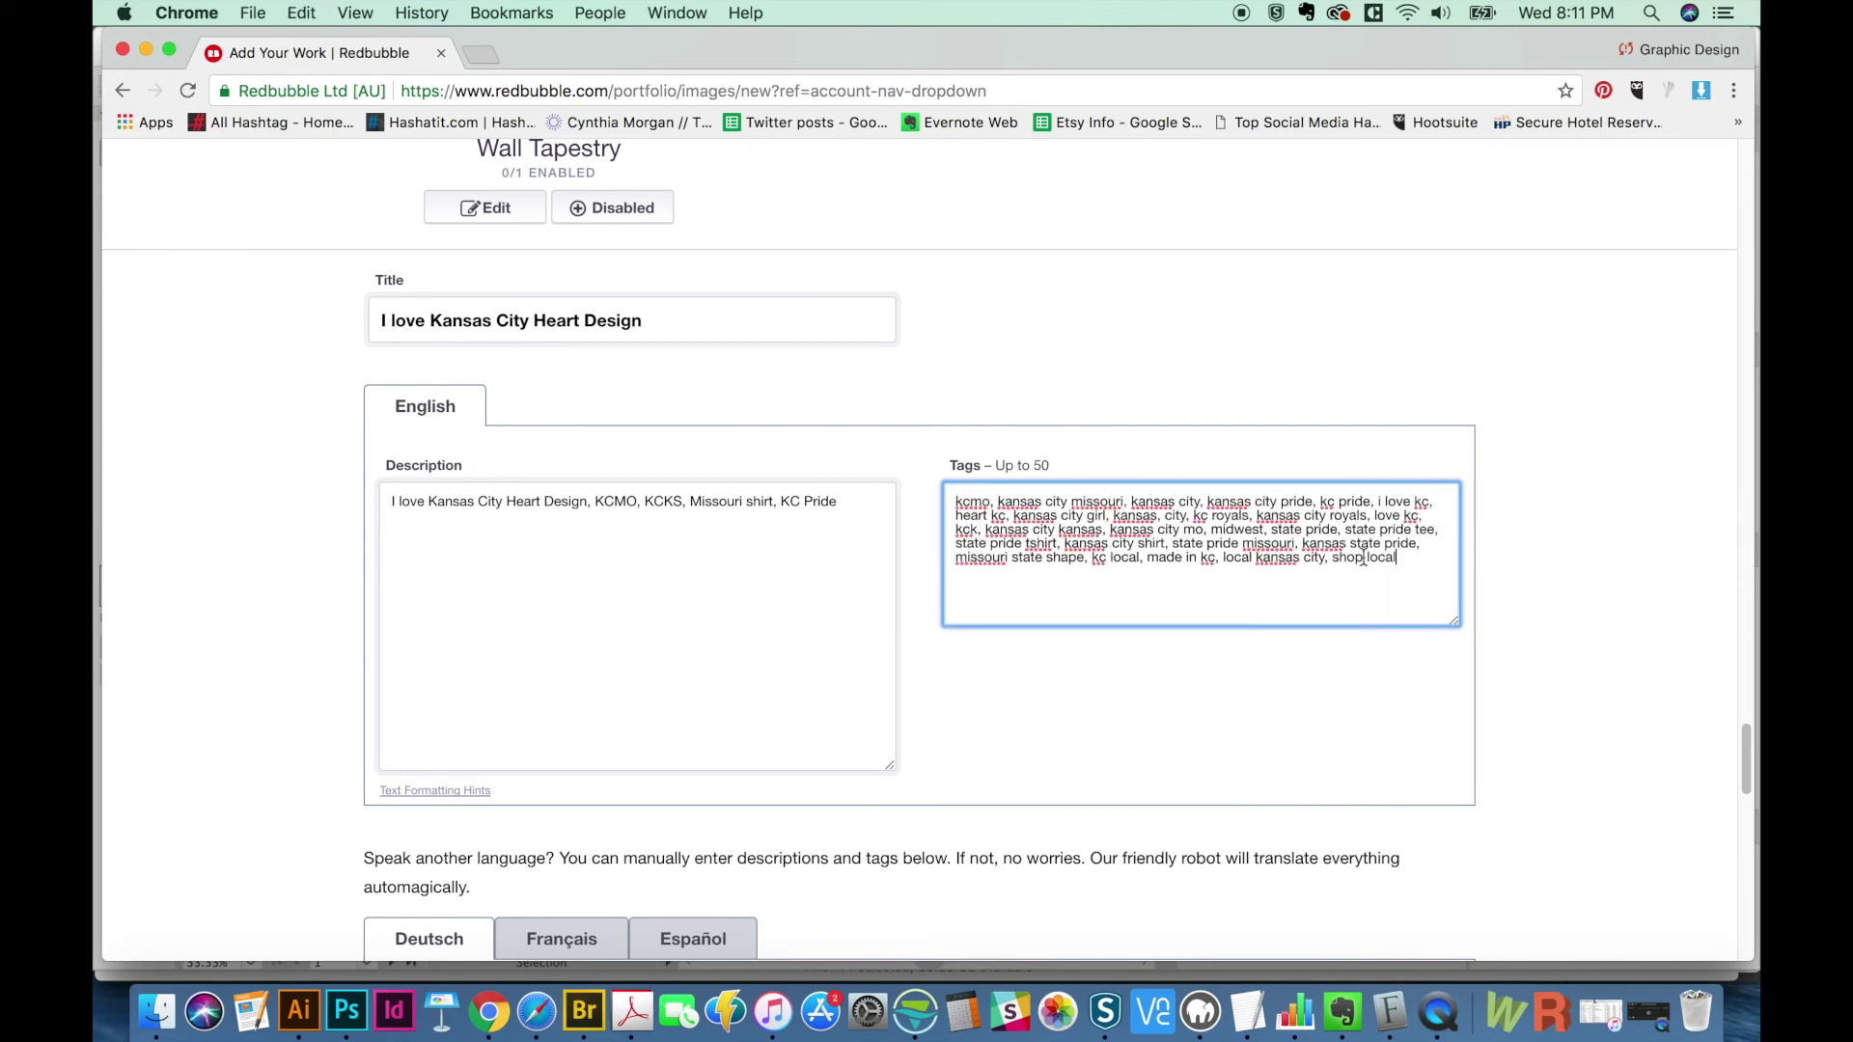
# - Select Digital Art and Design & Illustration as the media types for the work
pyautogui.moveTo(1744, 758); pyautogui.dragTo(1705, 826)
pyautogui.scroll(-5, 1705, 826)
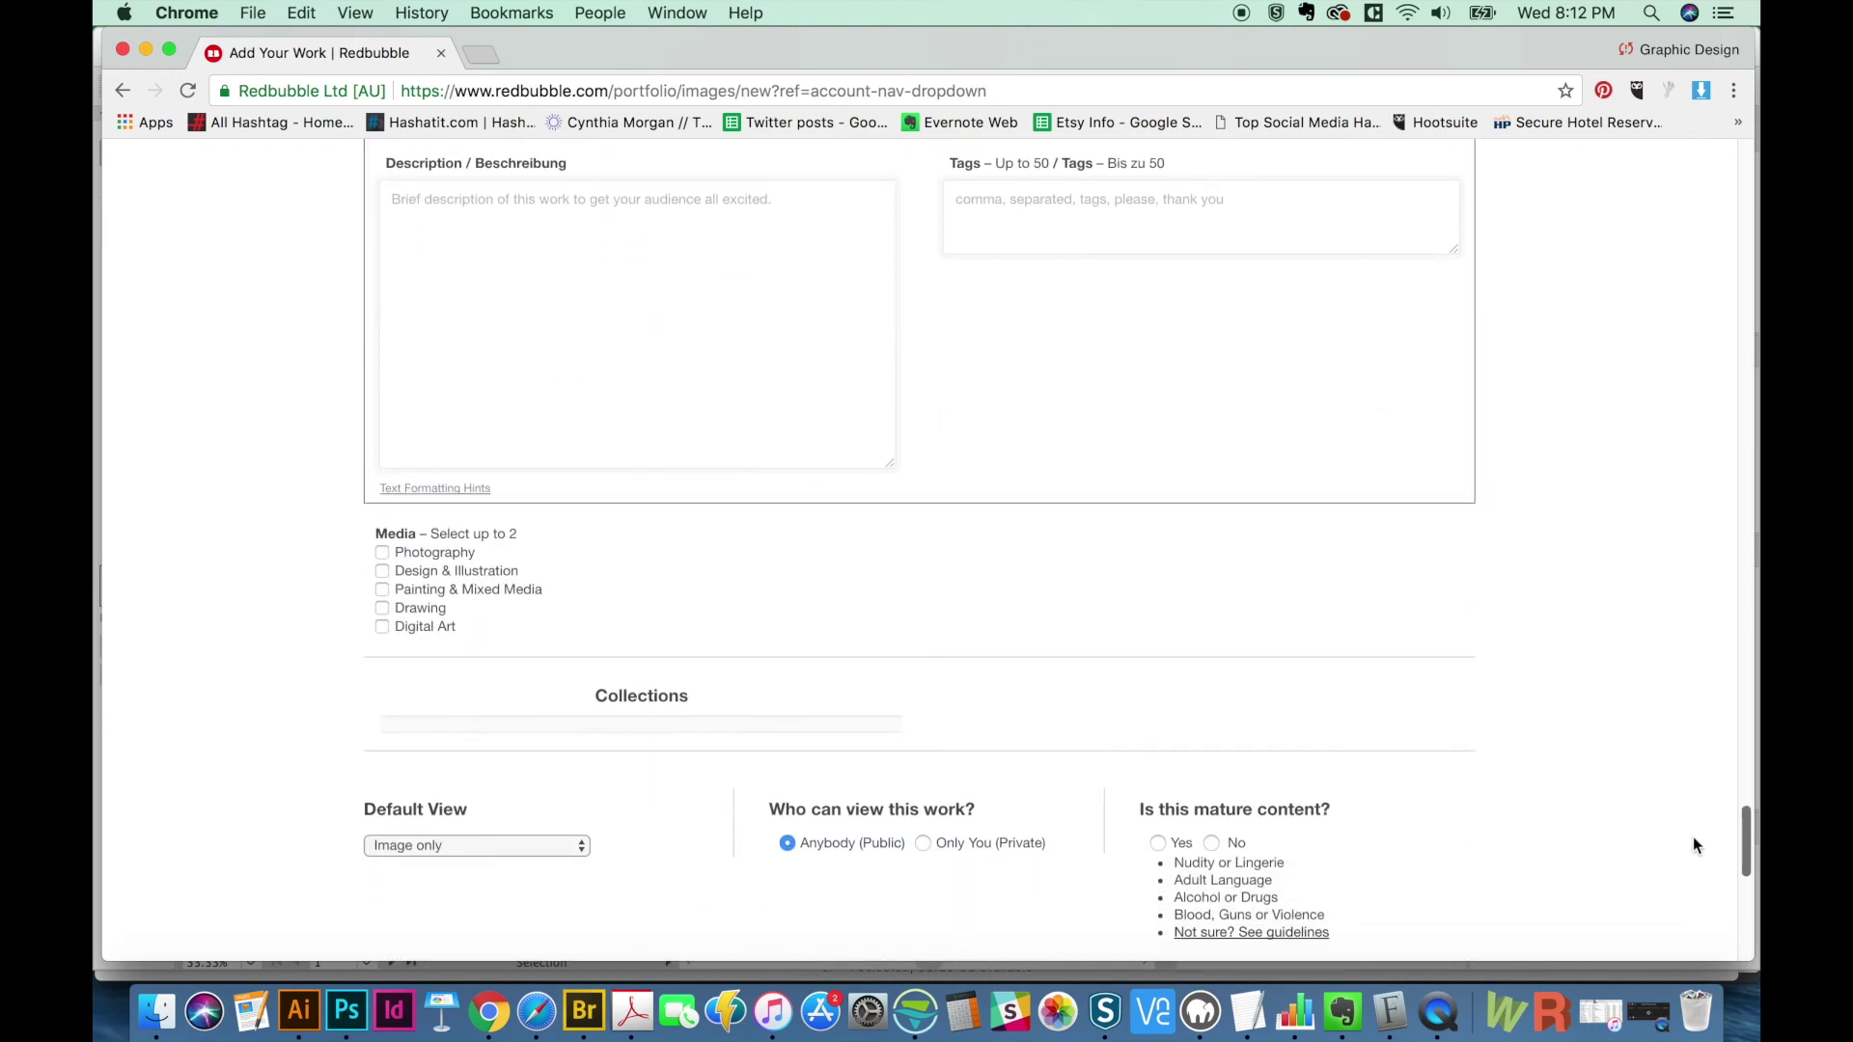
pyautogui.scroll(-1, 1687, 849)
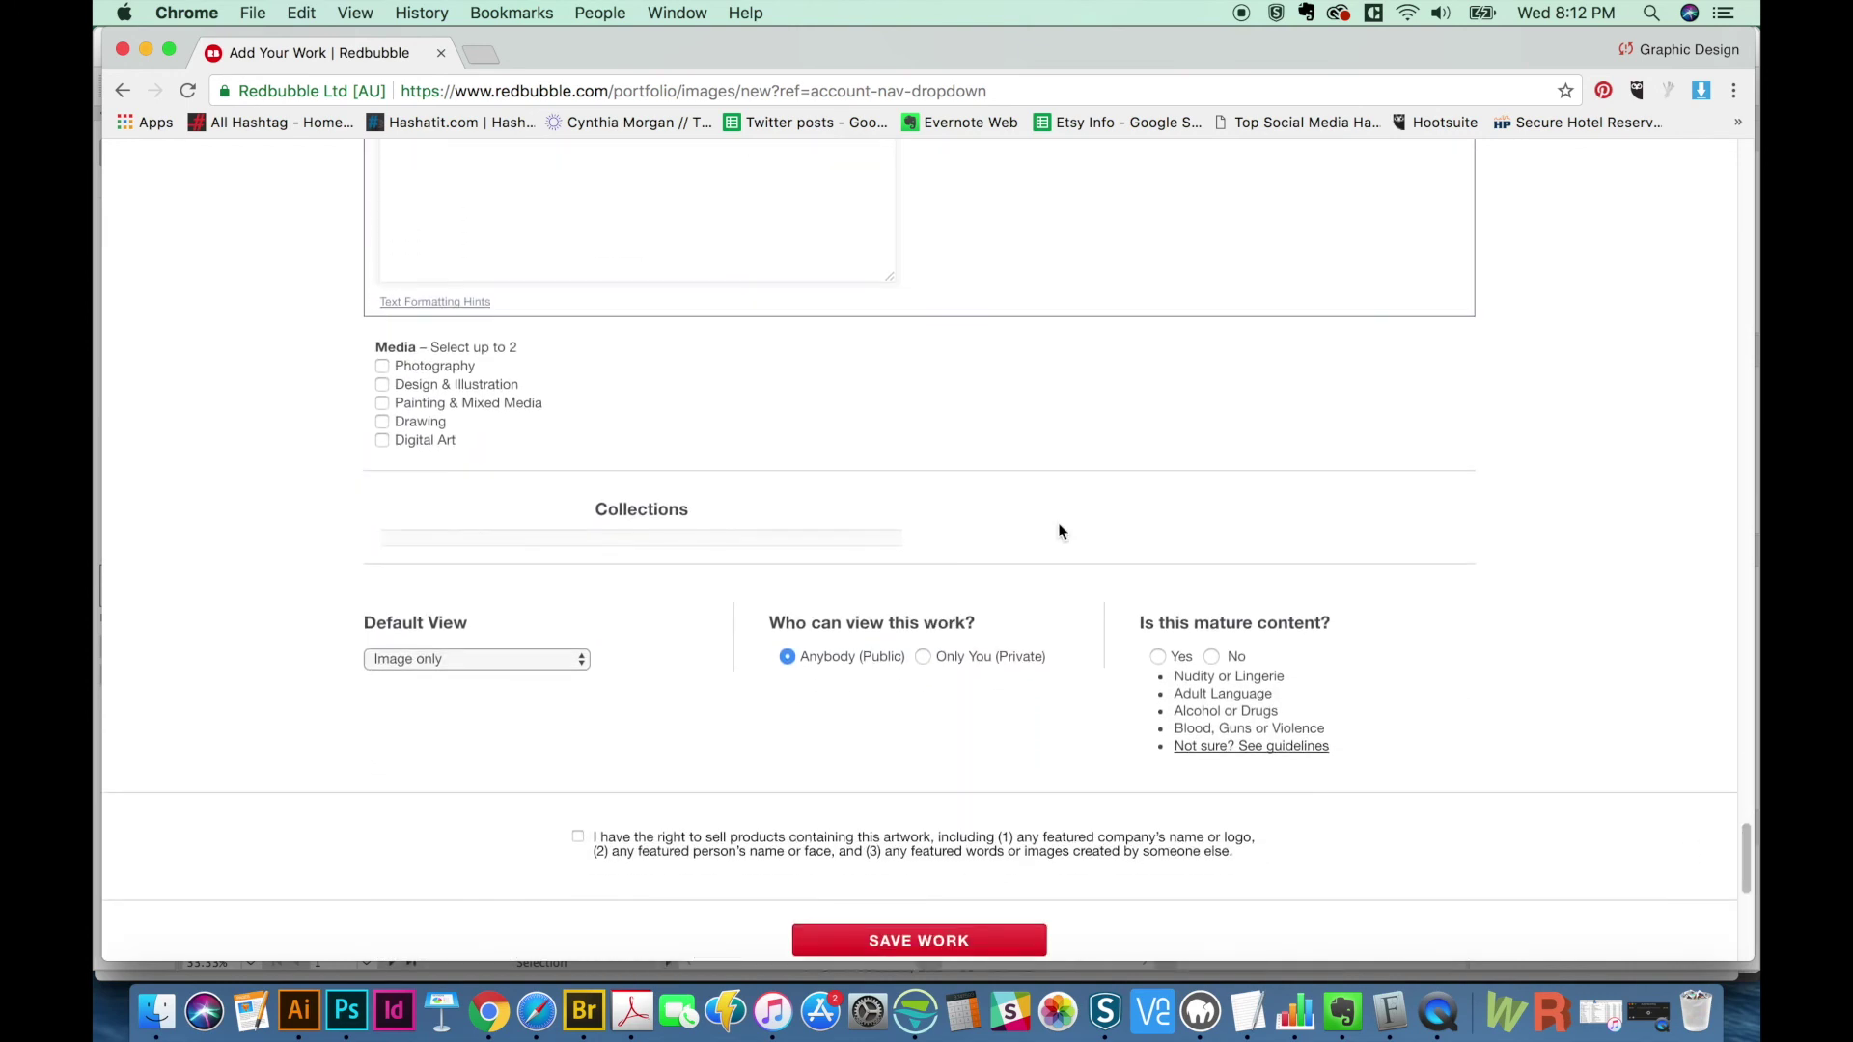
pyautogui.click(381, 440)
pyautogui.click(382, 384)
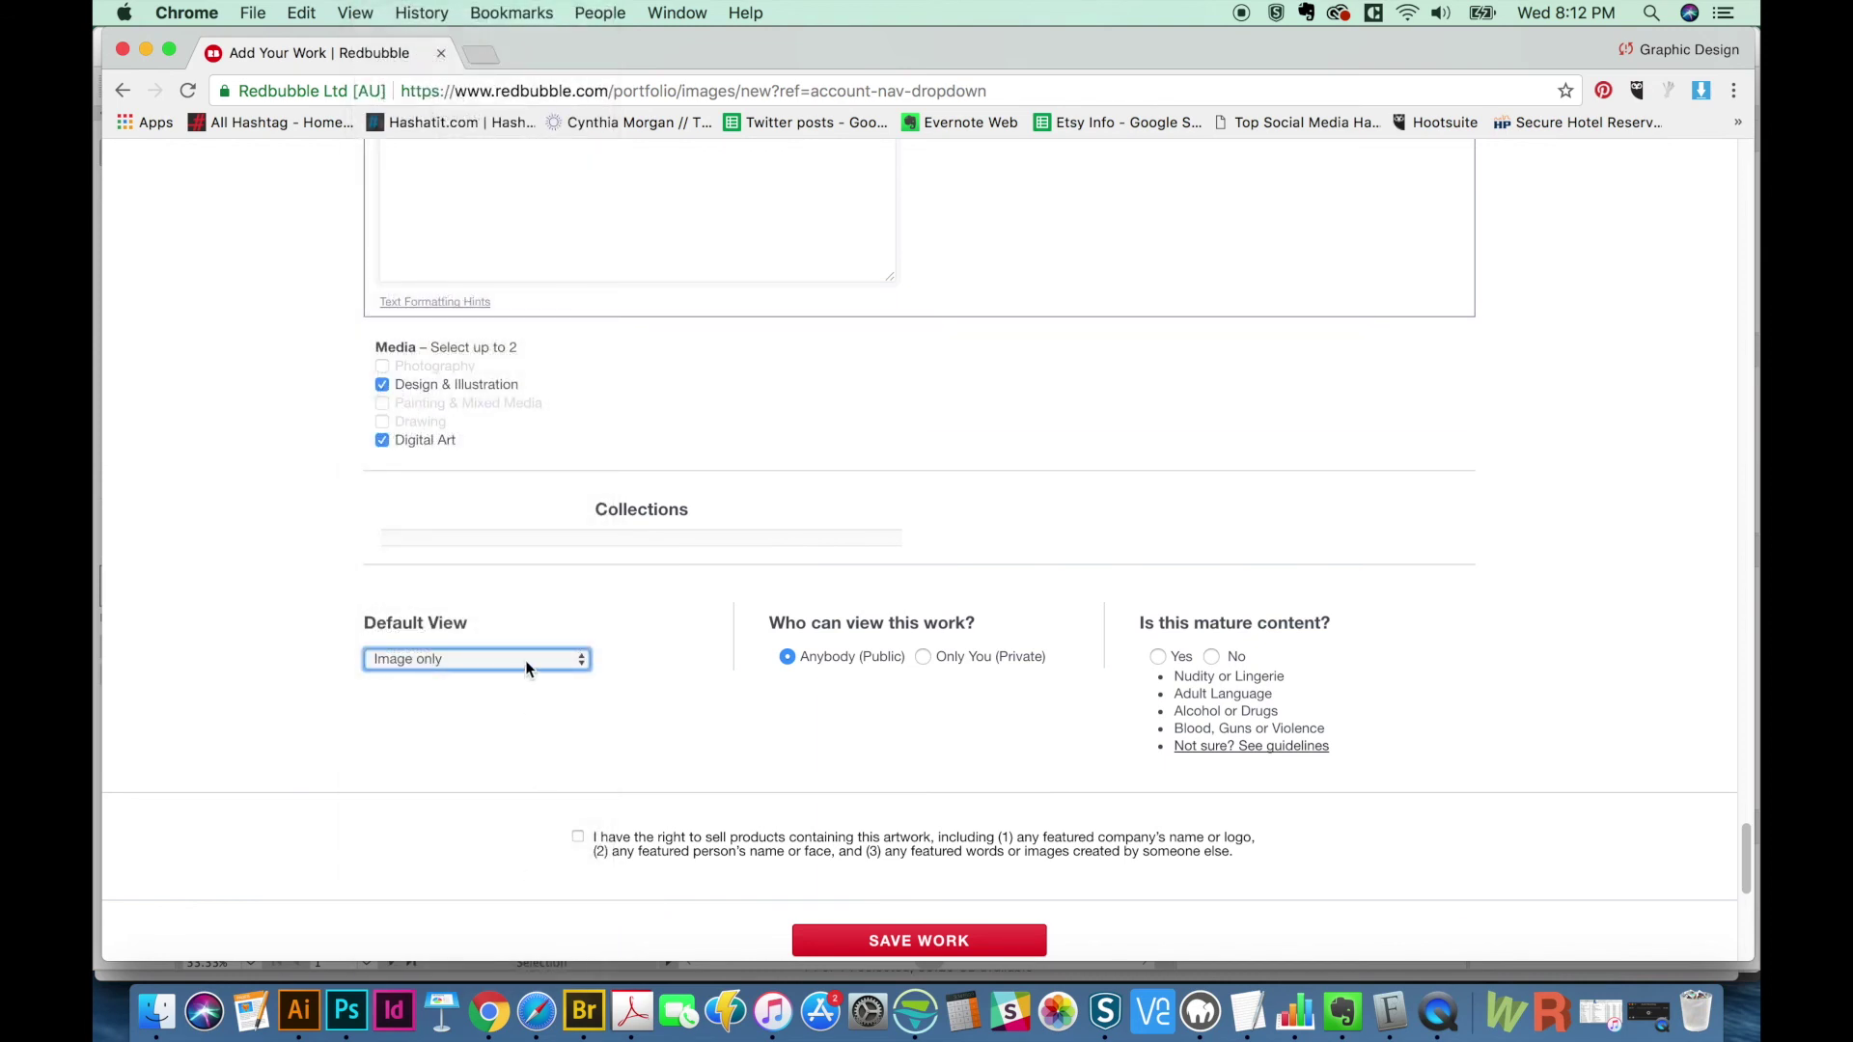
# - Set the default view to Women's Premium T-Shirts and mark the work as not mature content
pyautogui.click(575, 660)
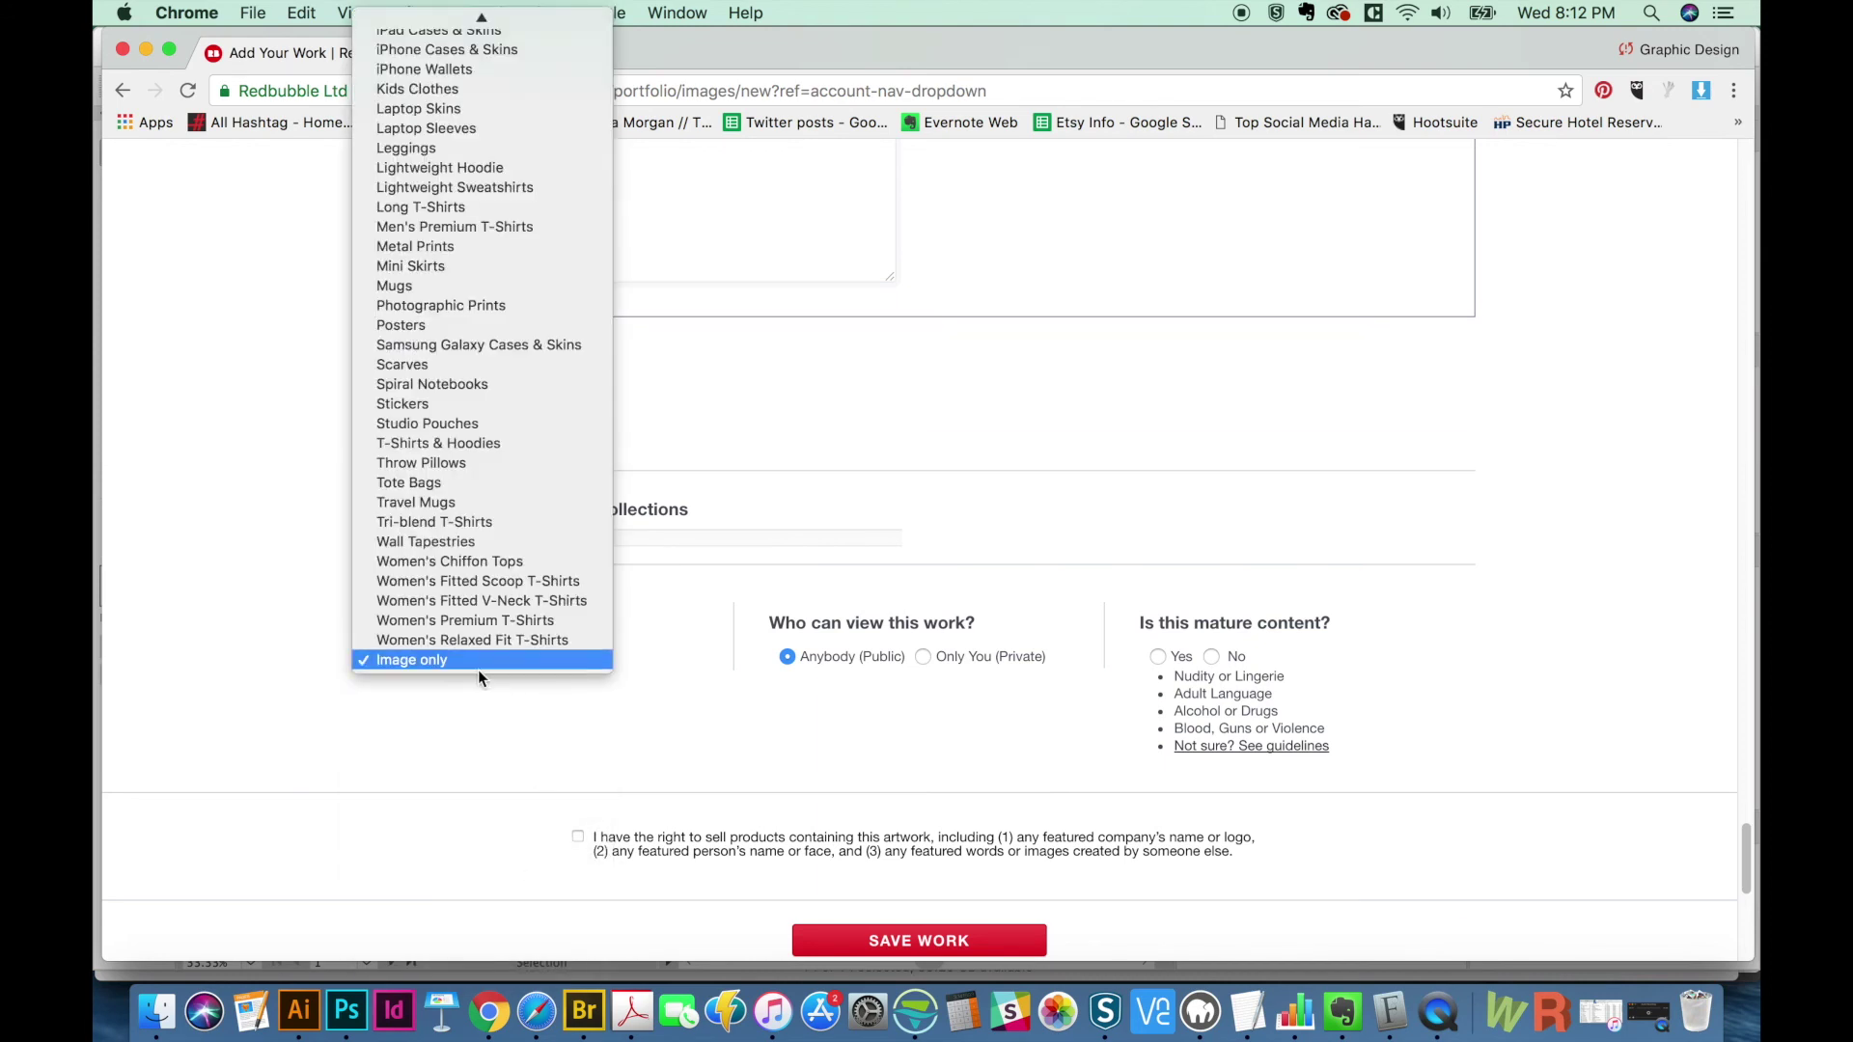
pyautogui.click(540, 619)
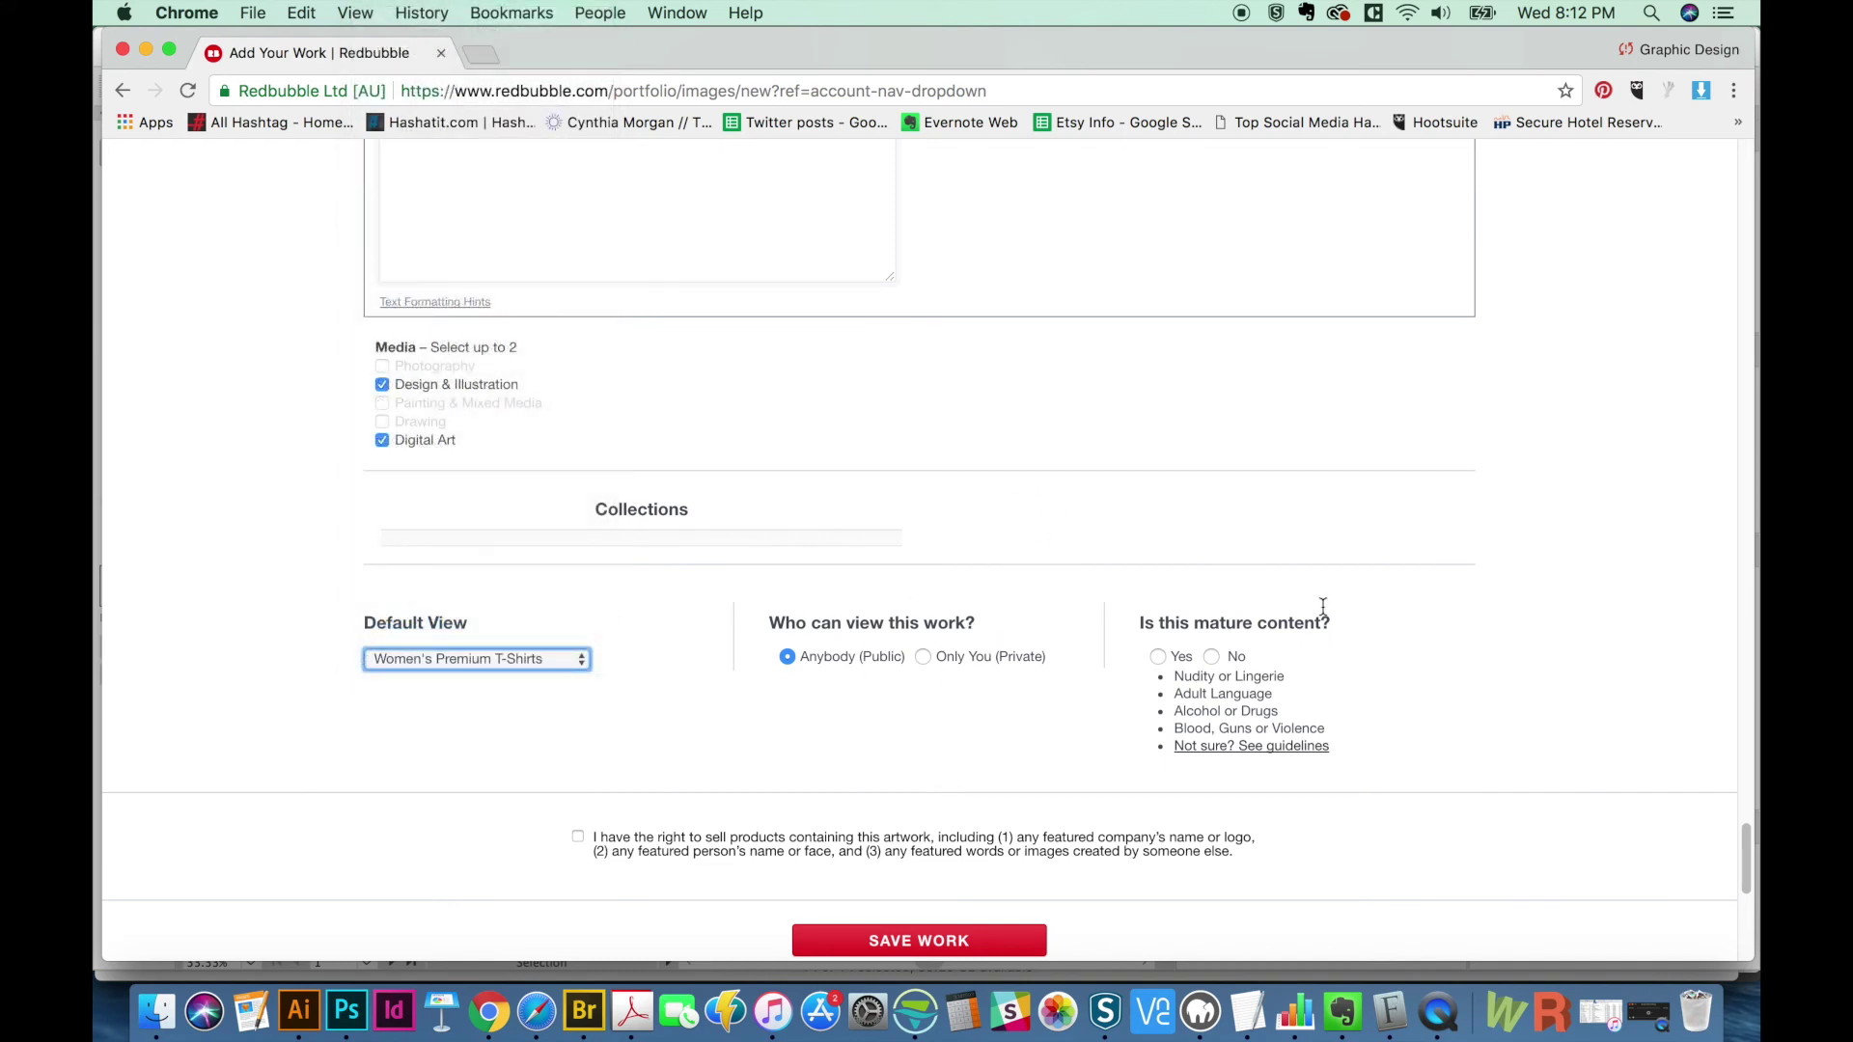
pyautogui.click(1213, 658)
# - Confirm the right to sell products with this artwork and save the work
pyautogui.scroll(-5, 1744, 849)
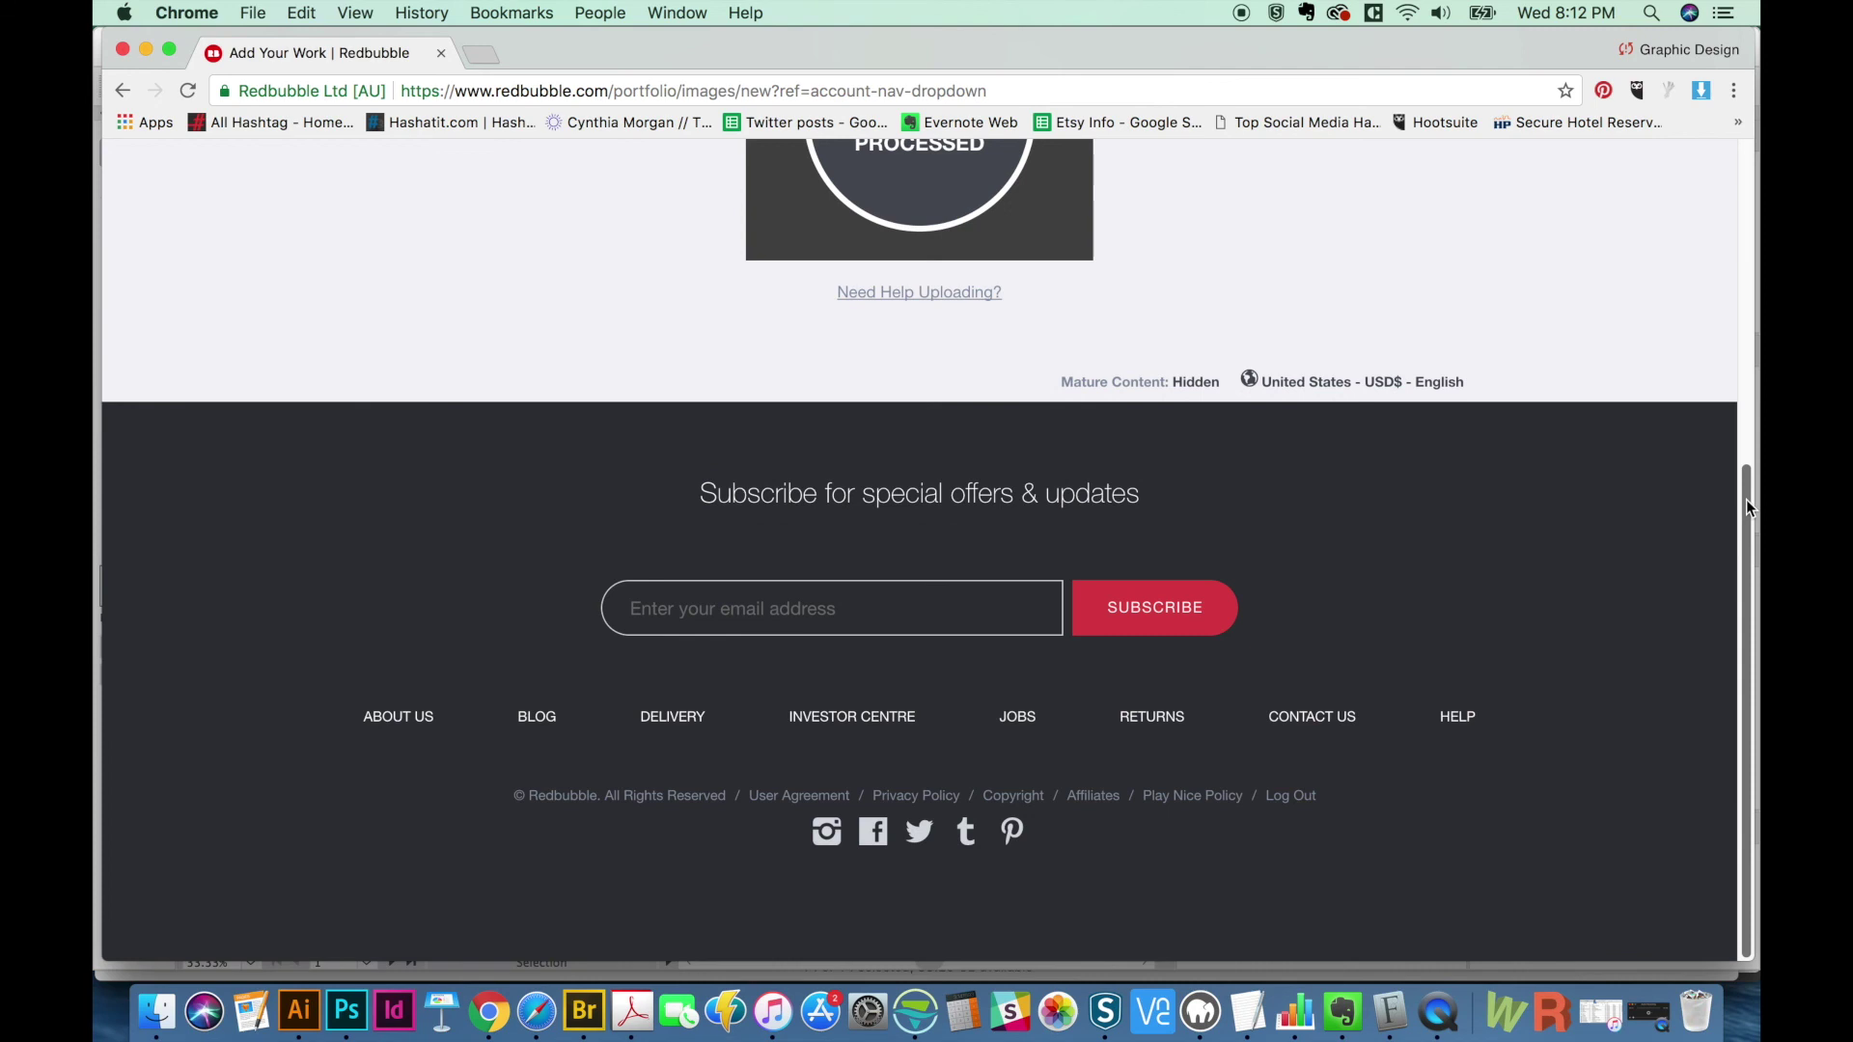
pyautogui.moveTo(1745, 499); pyautogui.dragTo(1754, 104)
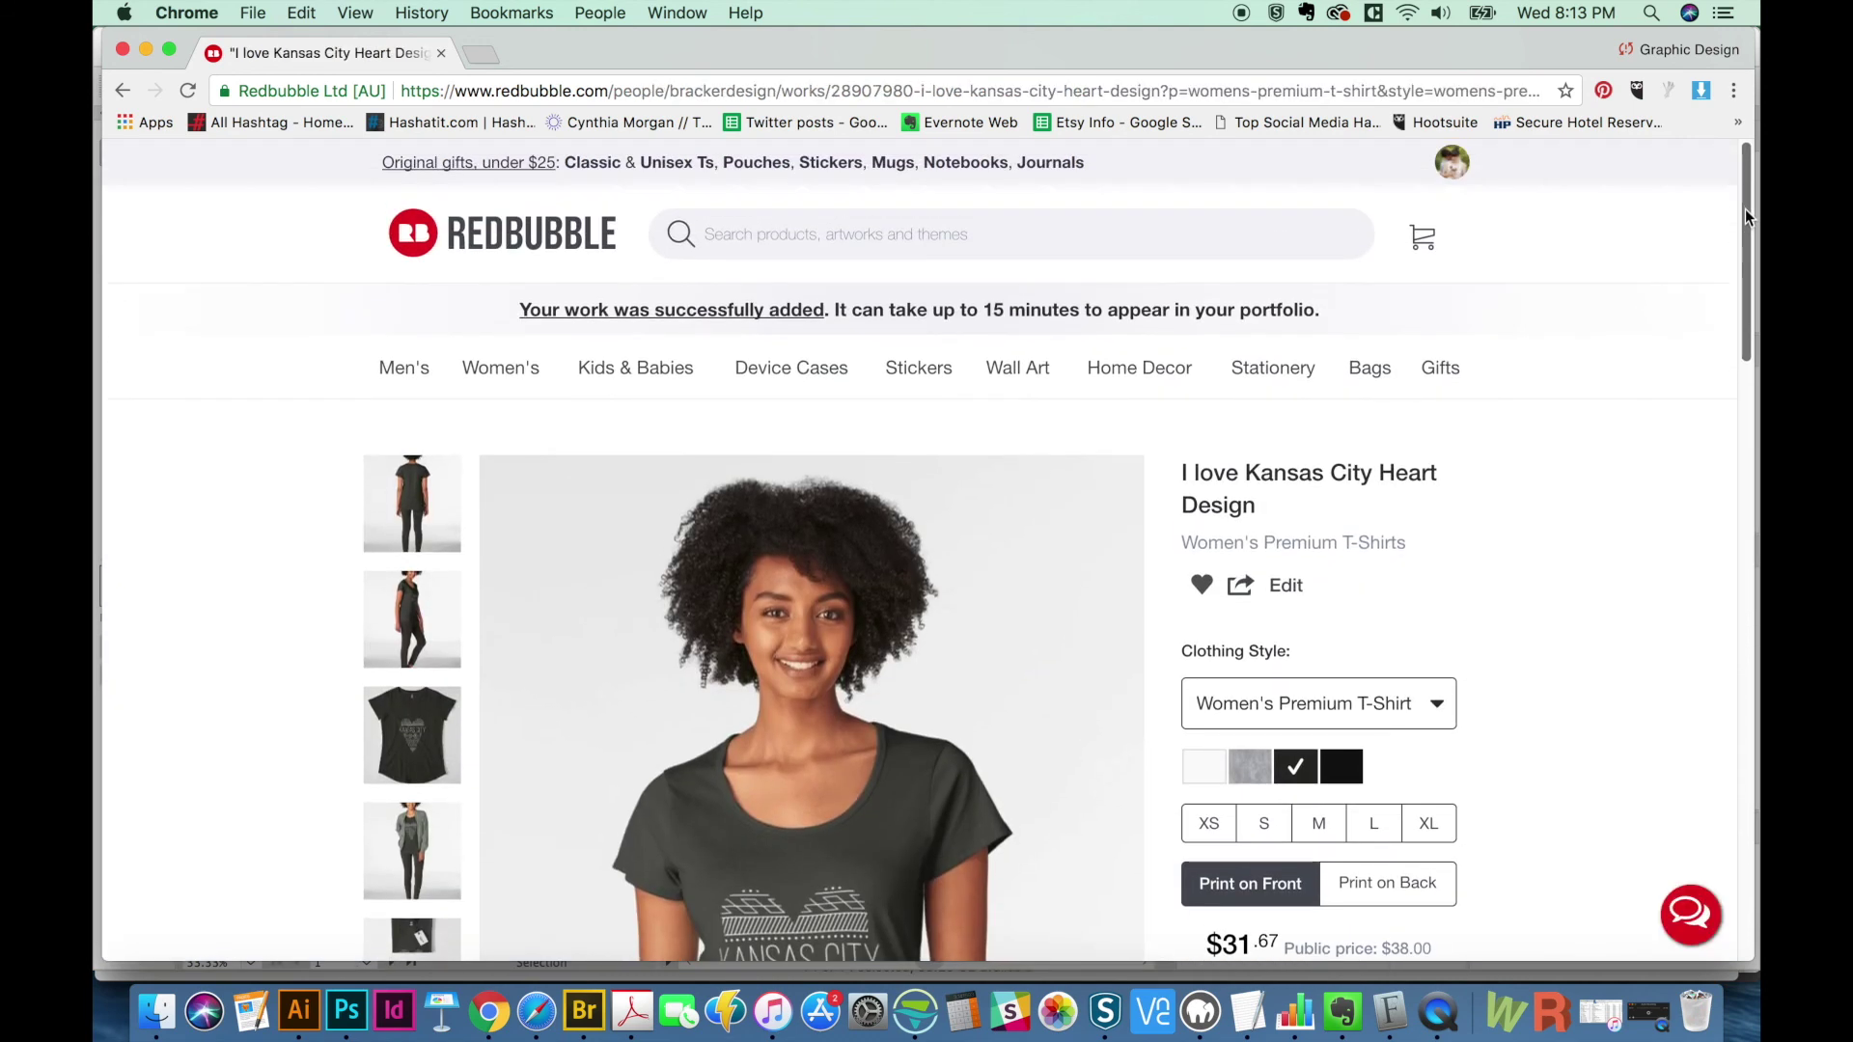
# - Examine the published Women's Premium T-Shirt listing, checking the heart's placement on the shirt and the product options
pyautogui.scroll(-5, 1745, 234)
pyautogui.scroll(-2, 1717, 318)
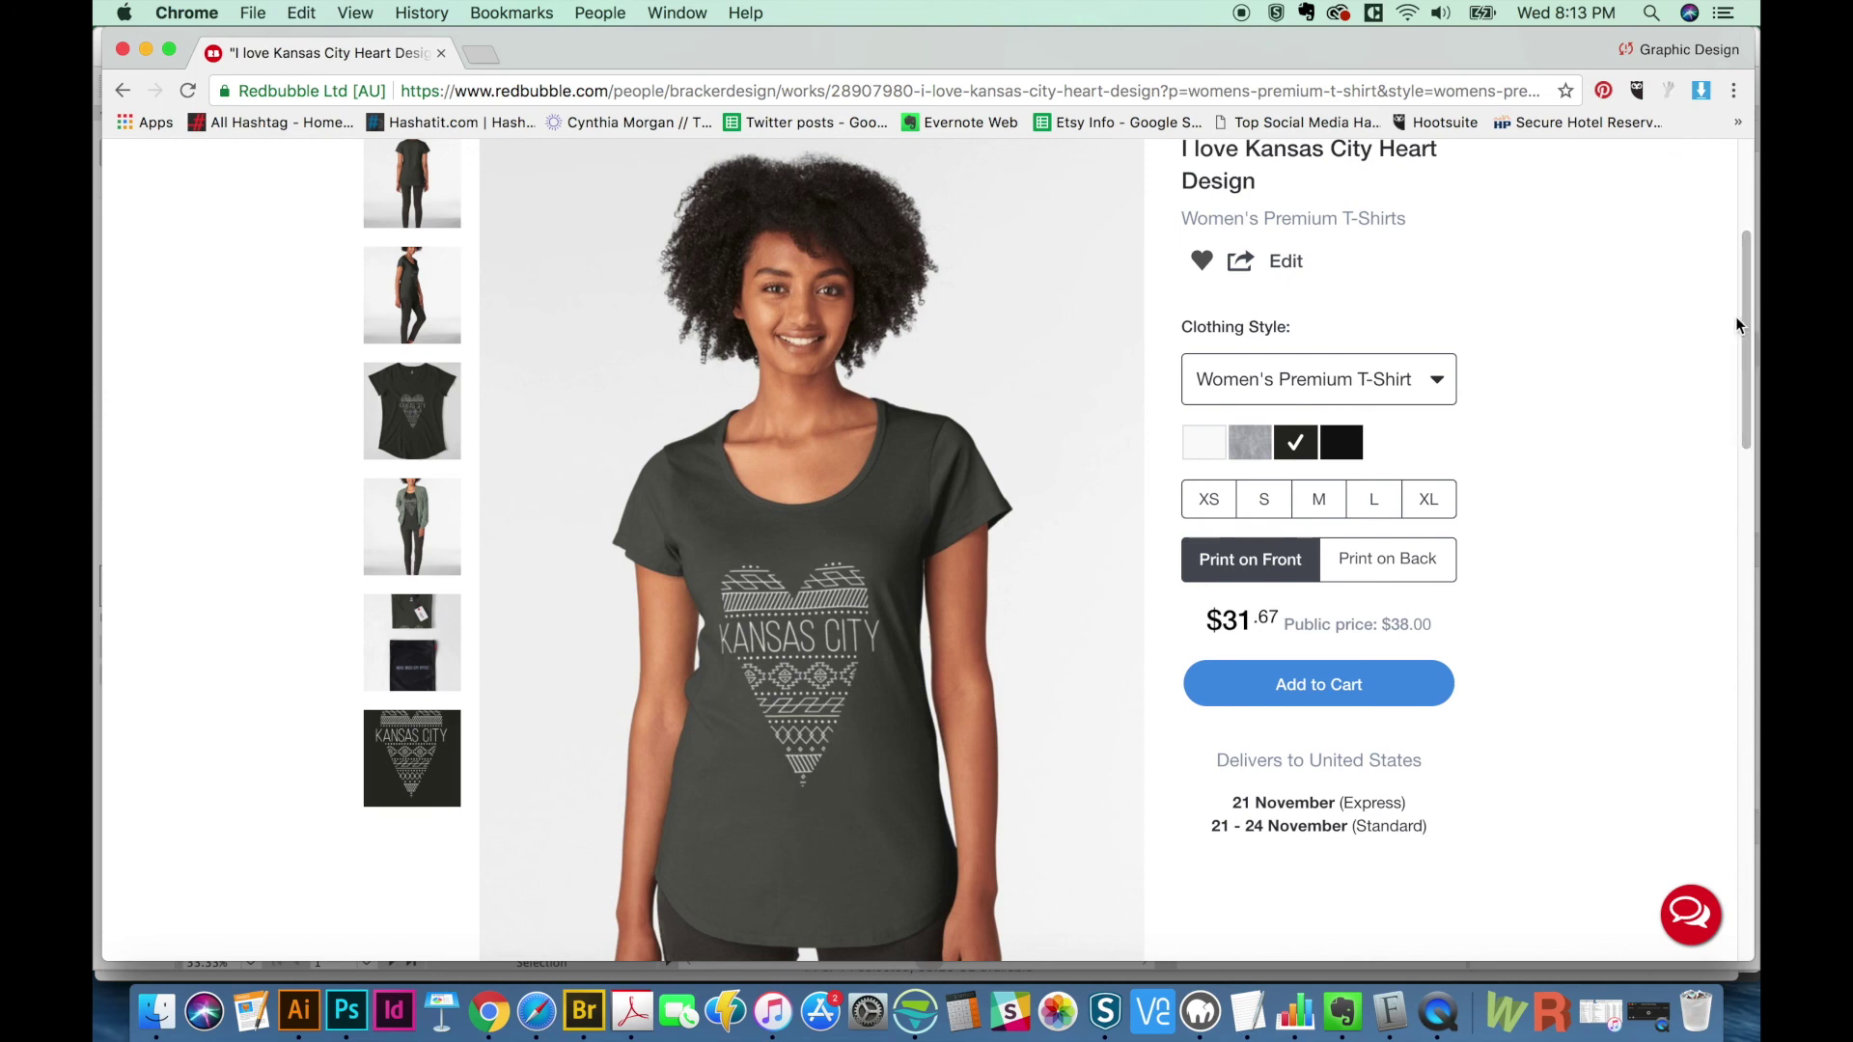
pyautogui.scroll(-5, 1733, 339)
pyautogui.scroll(4, 1712, 378)
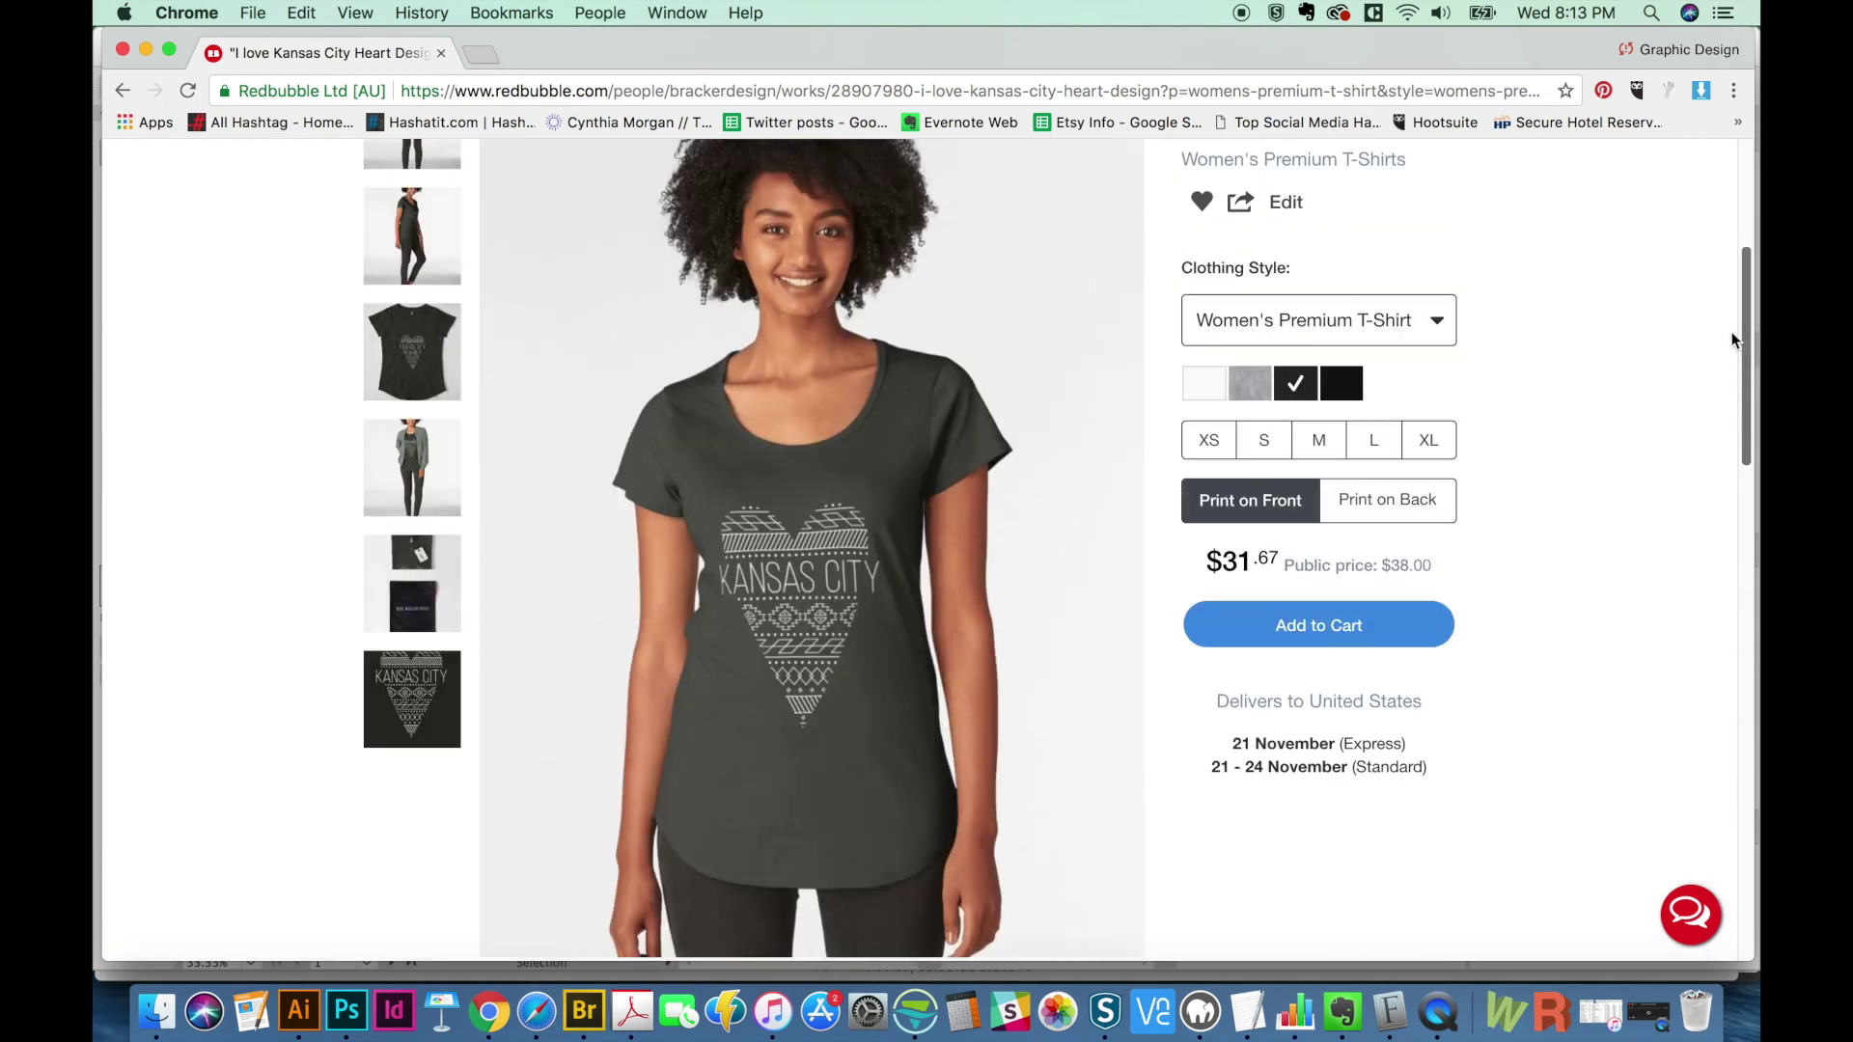
pyautogui.scroll(4, 1735, 309)
pyautogui.scroll(-2, 1731, 311)
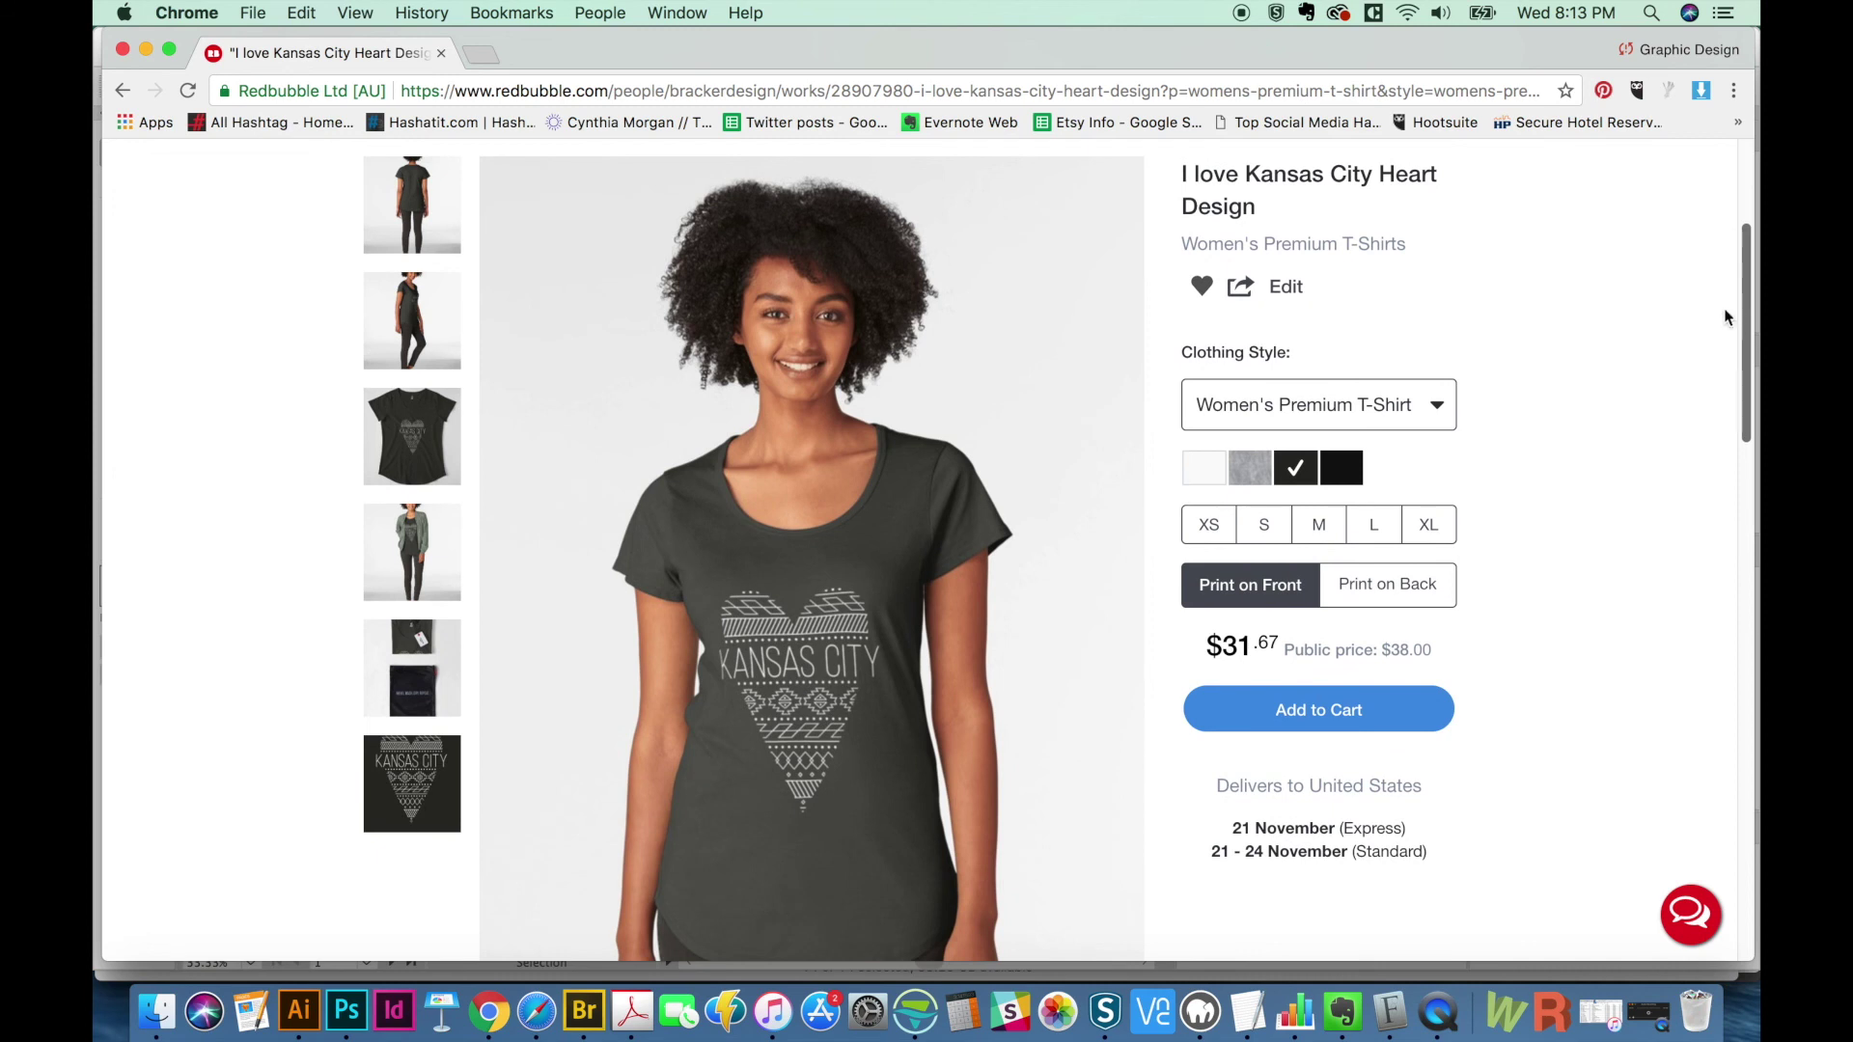
pyautogui.scroll(-3, 1741, 438)
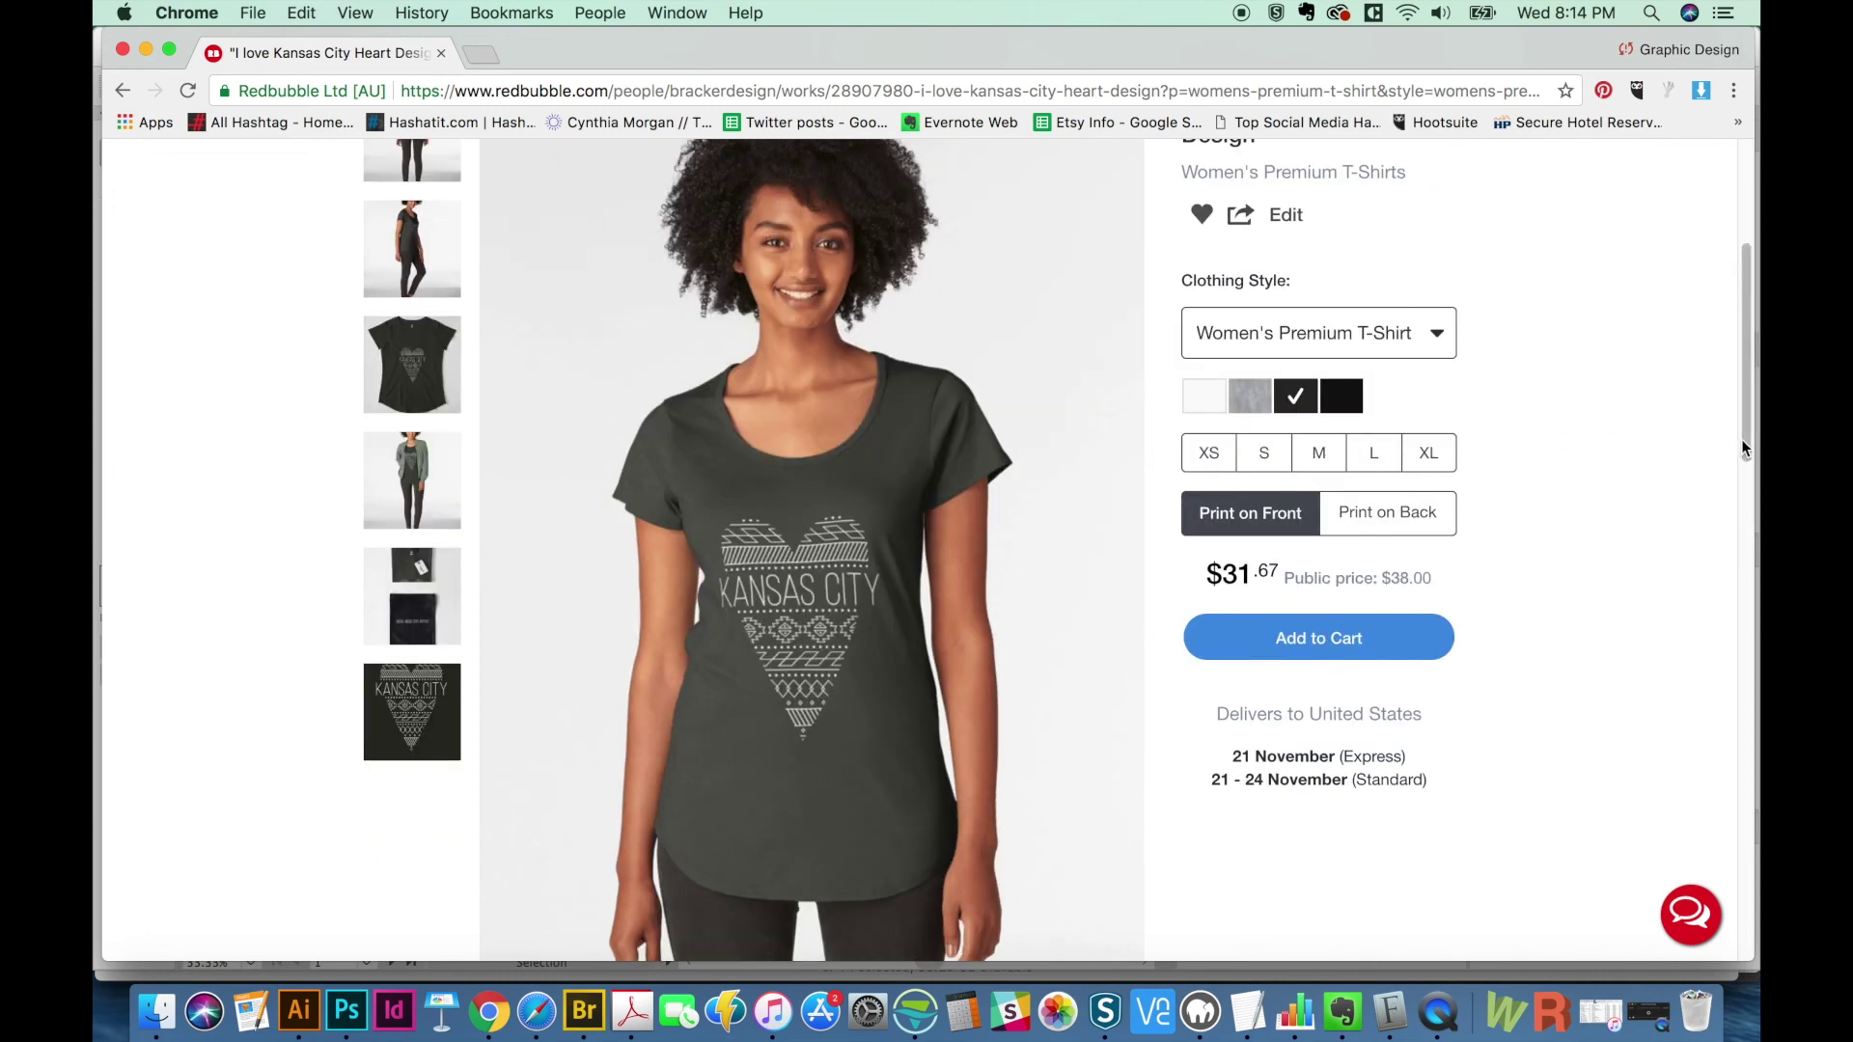
pyautogui.scroll(1, 1744, 444)
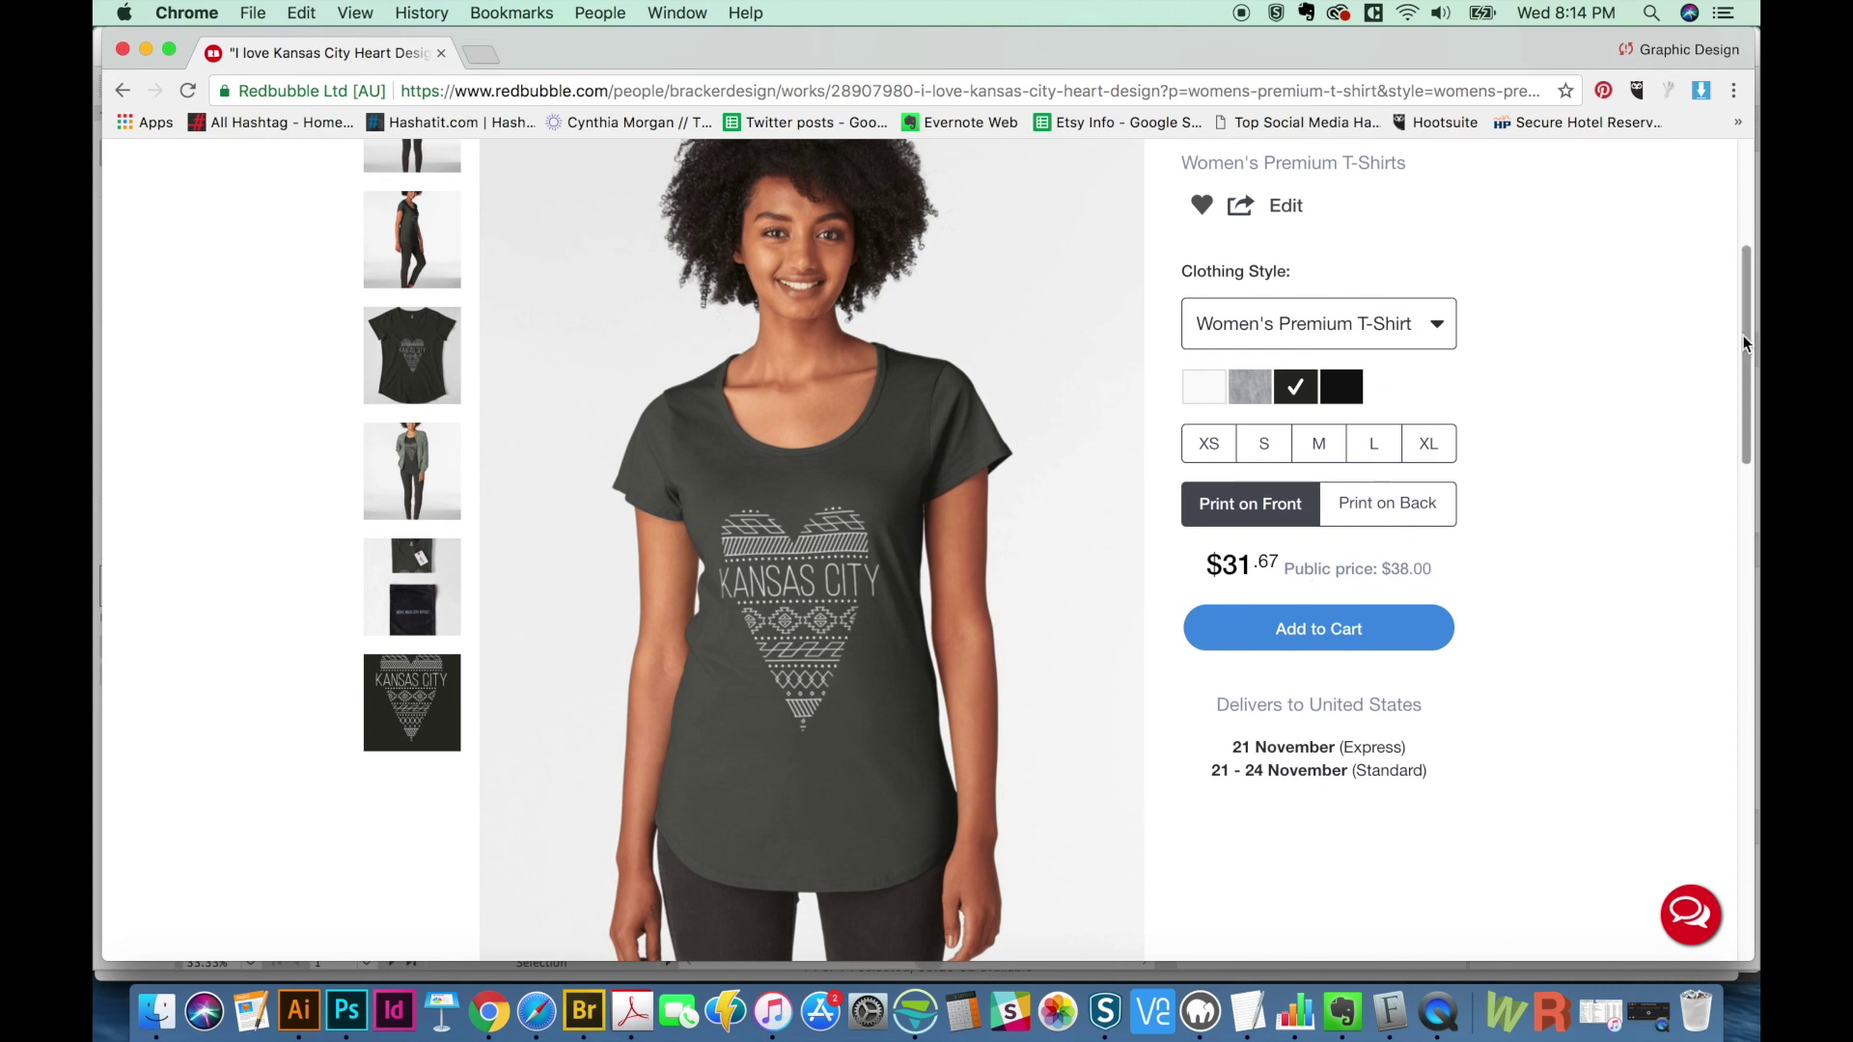
pyautogui.moveTo(1745, 372)
pyautogui.mouseDown()
pyautogui.moveTo(1744, 397)
pyautogui.moveTo(1753, 370)
pyautogui.mouseUp()
pyautogui.scroll(-1, 1753, 363)
pyautogui.scroll(-1, 1754, 367)
pyautogui.moveTo(1754, 365); pyautogui.dragTo(1753, 335)
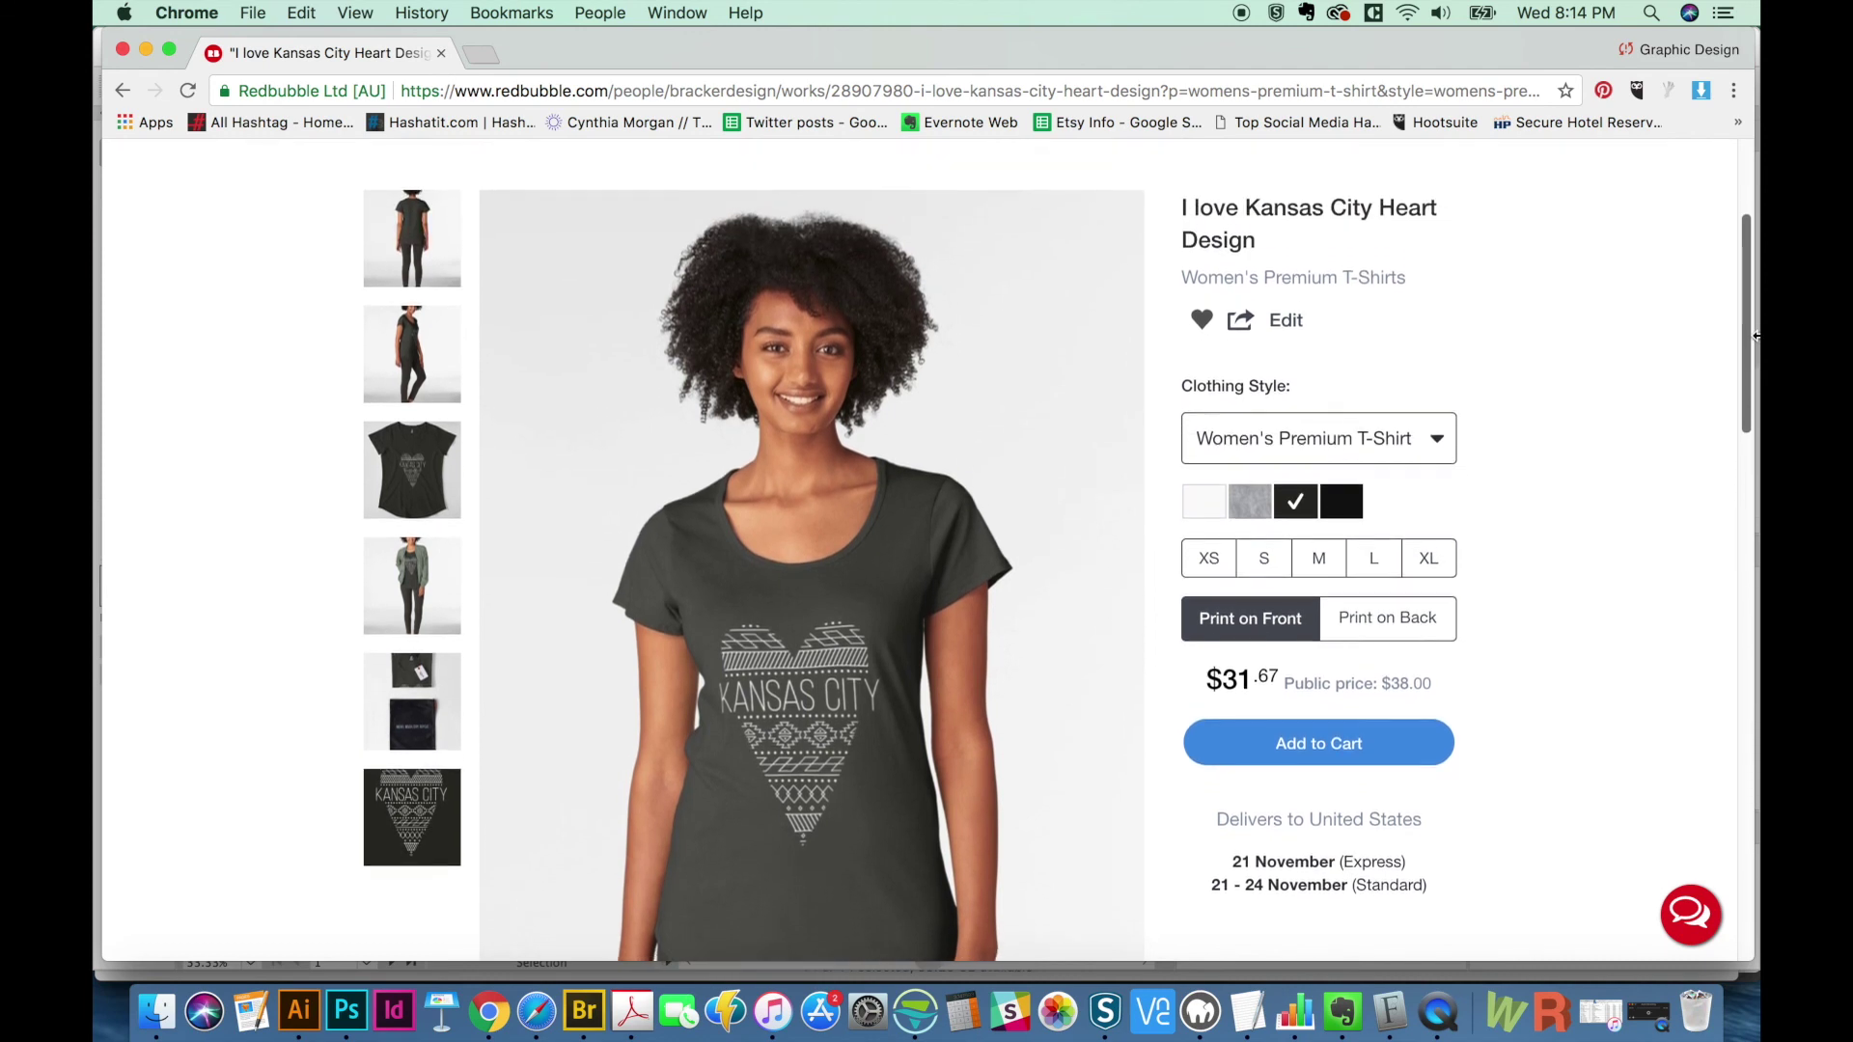
pyautogui.scroll(-2, 1741, 310)
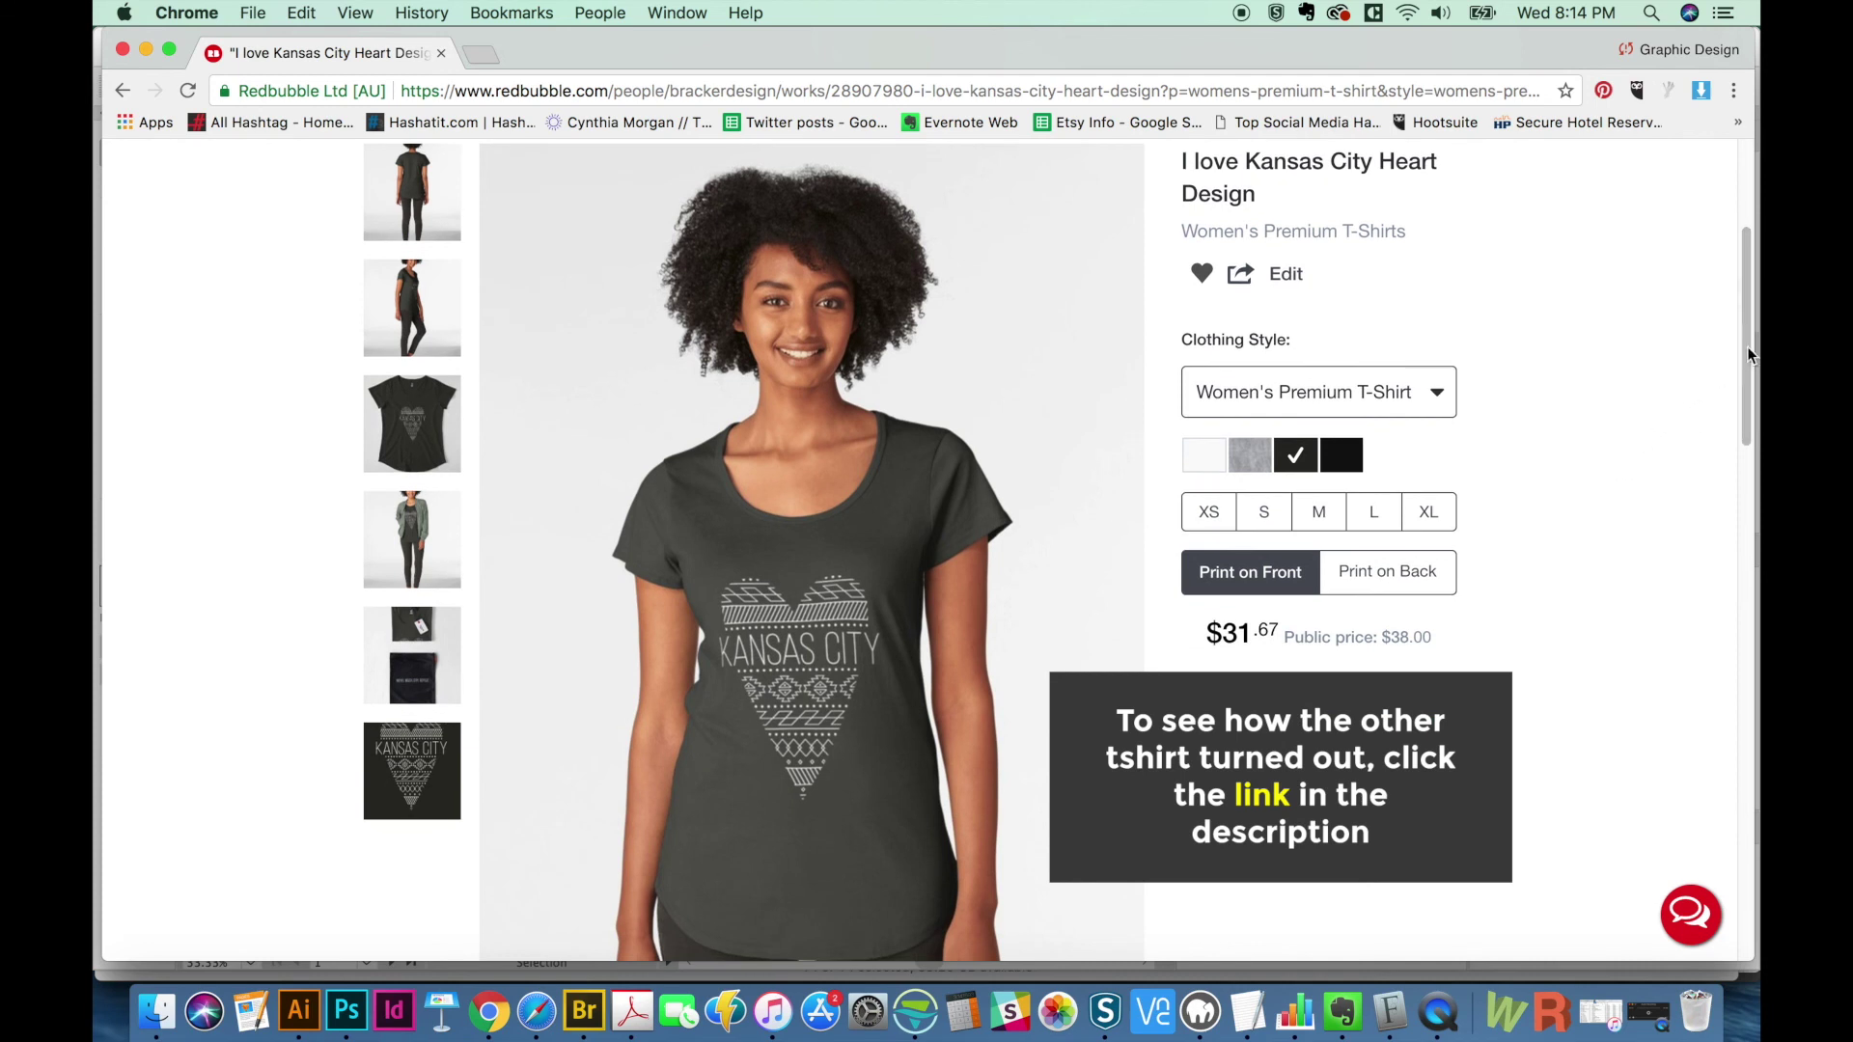
pyautogui.scroll(1, 1754, 375)
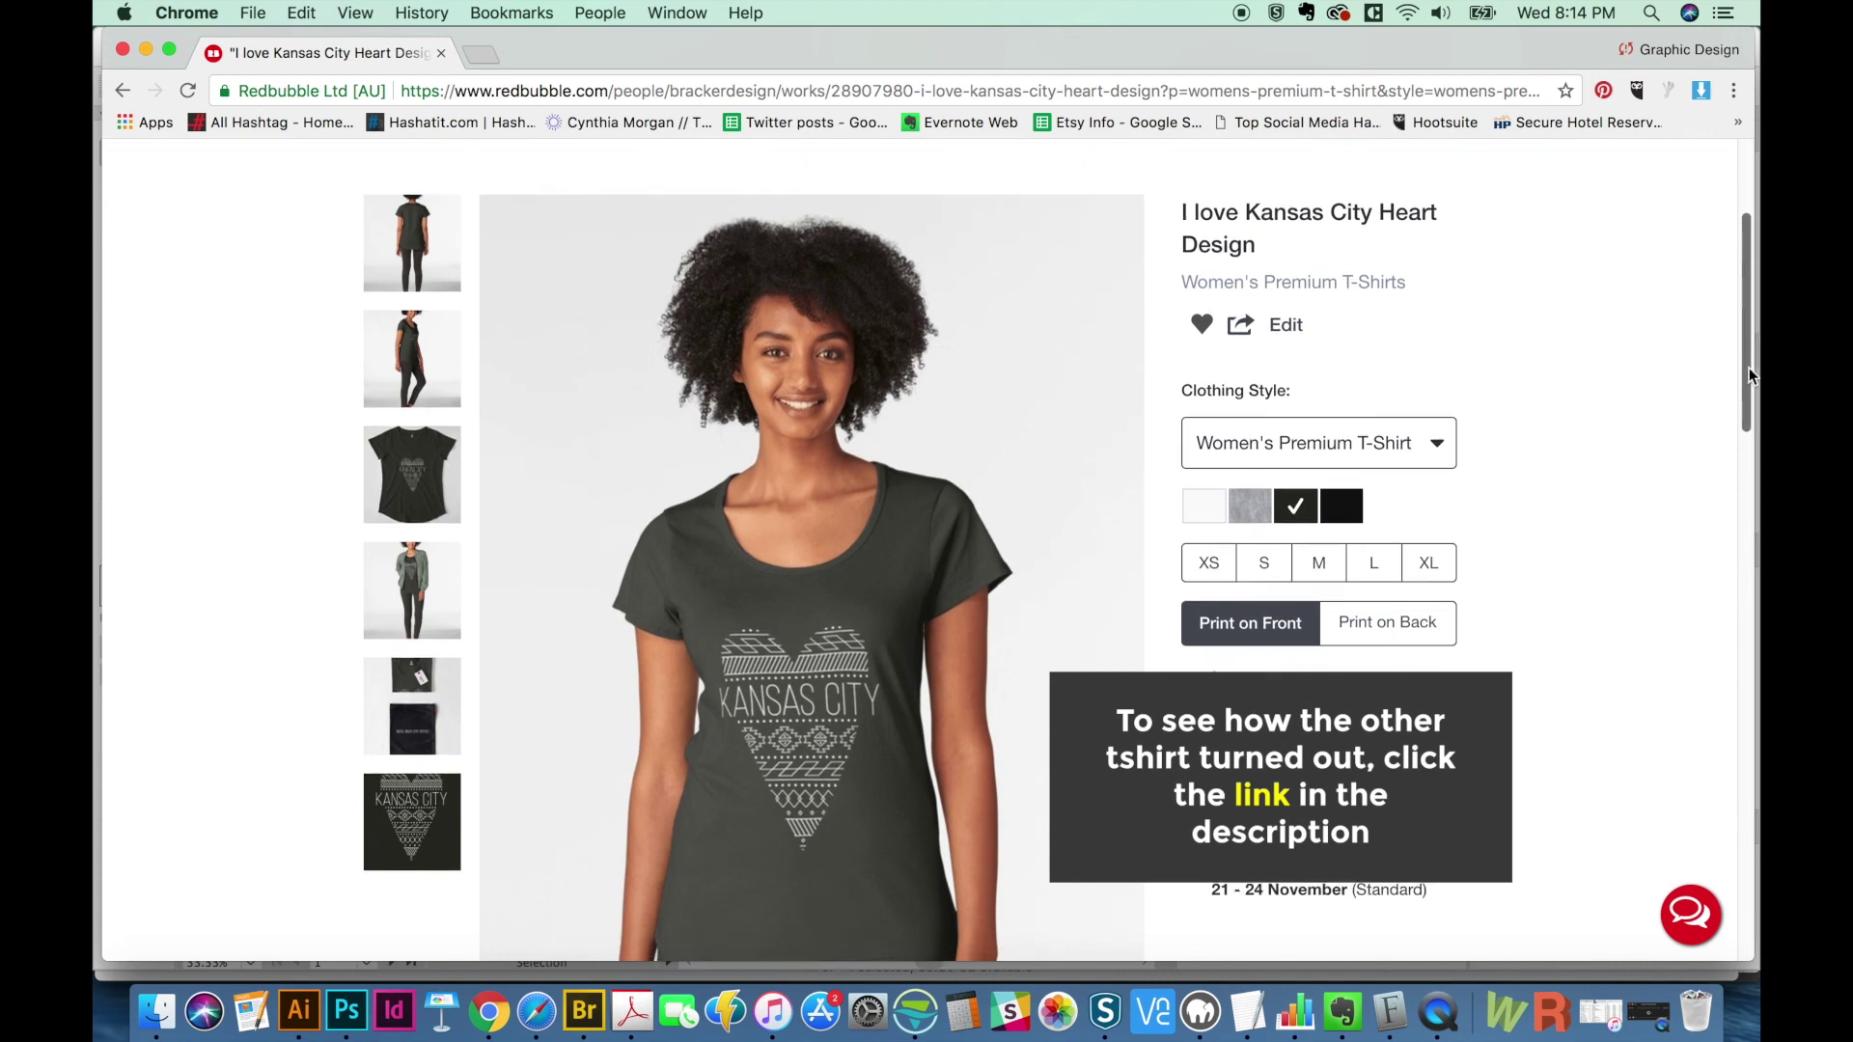
pyautogui.scroll(-1, 1752, 376)
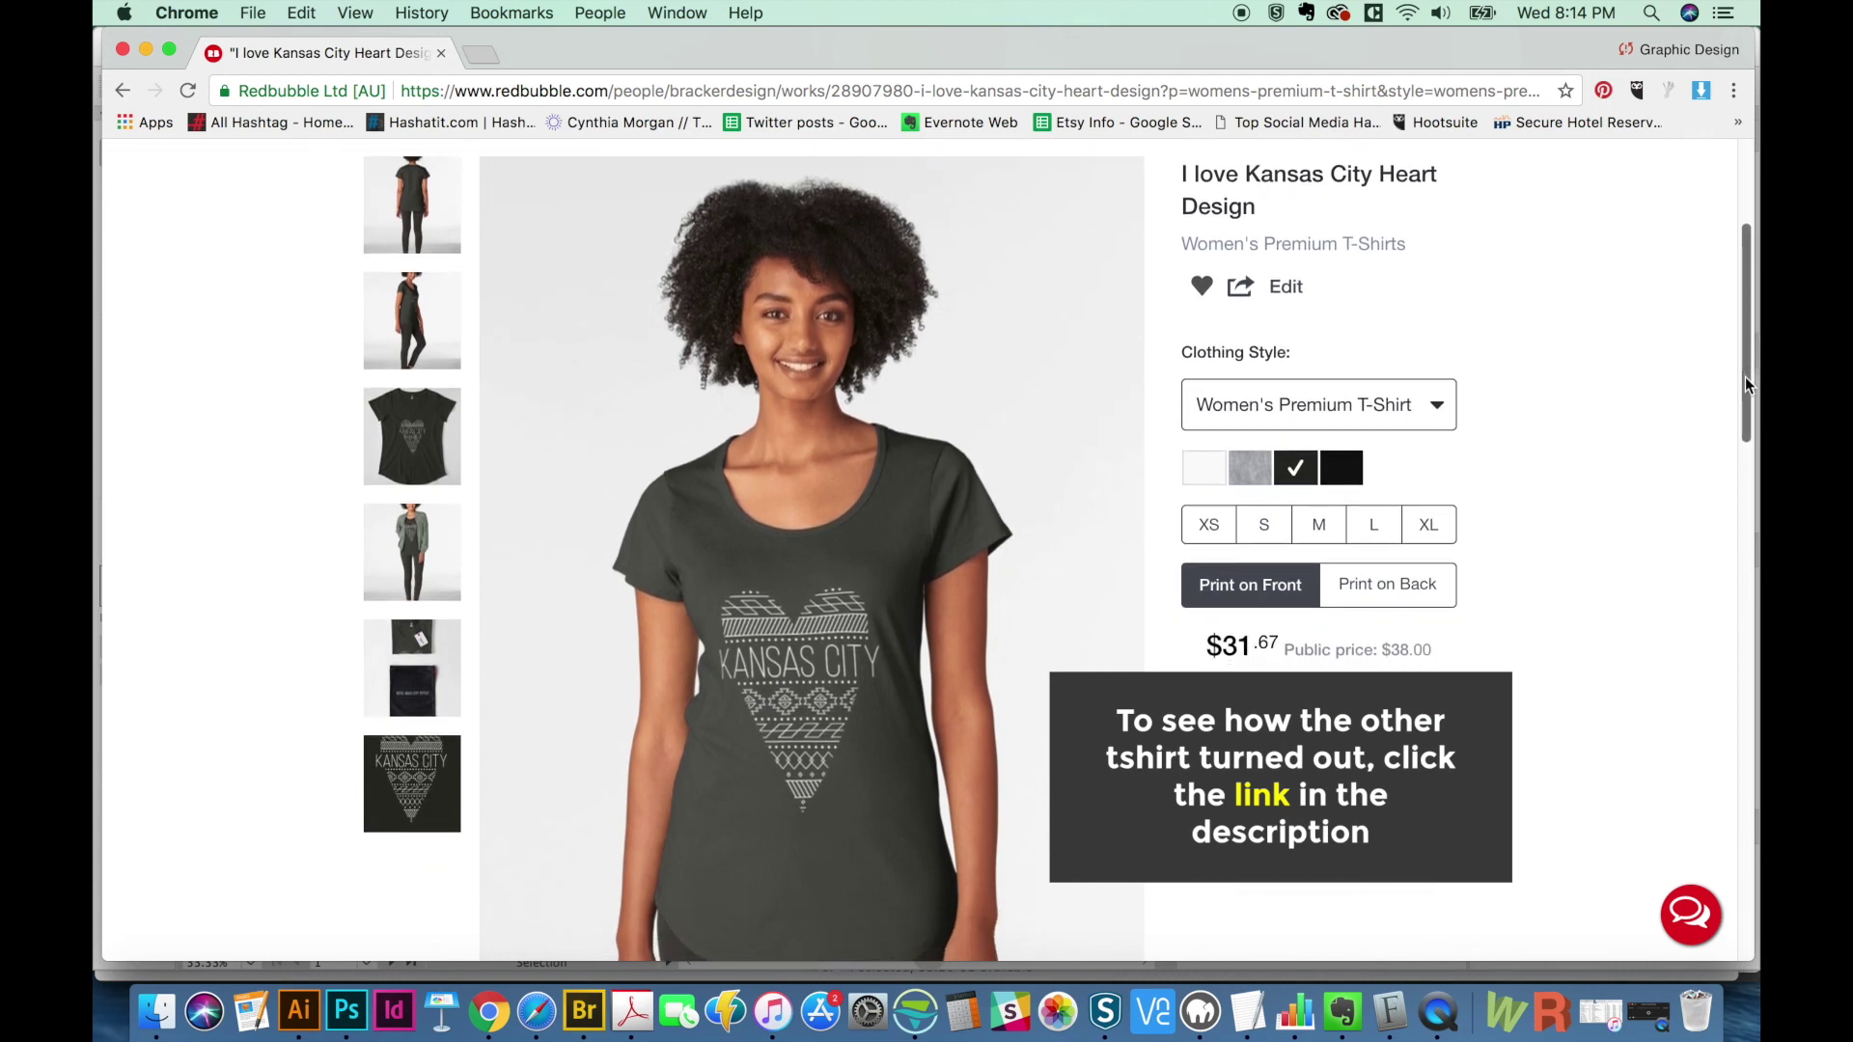